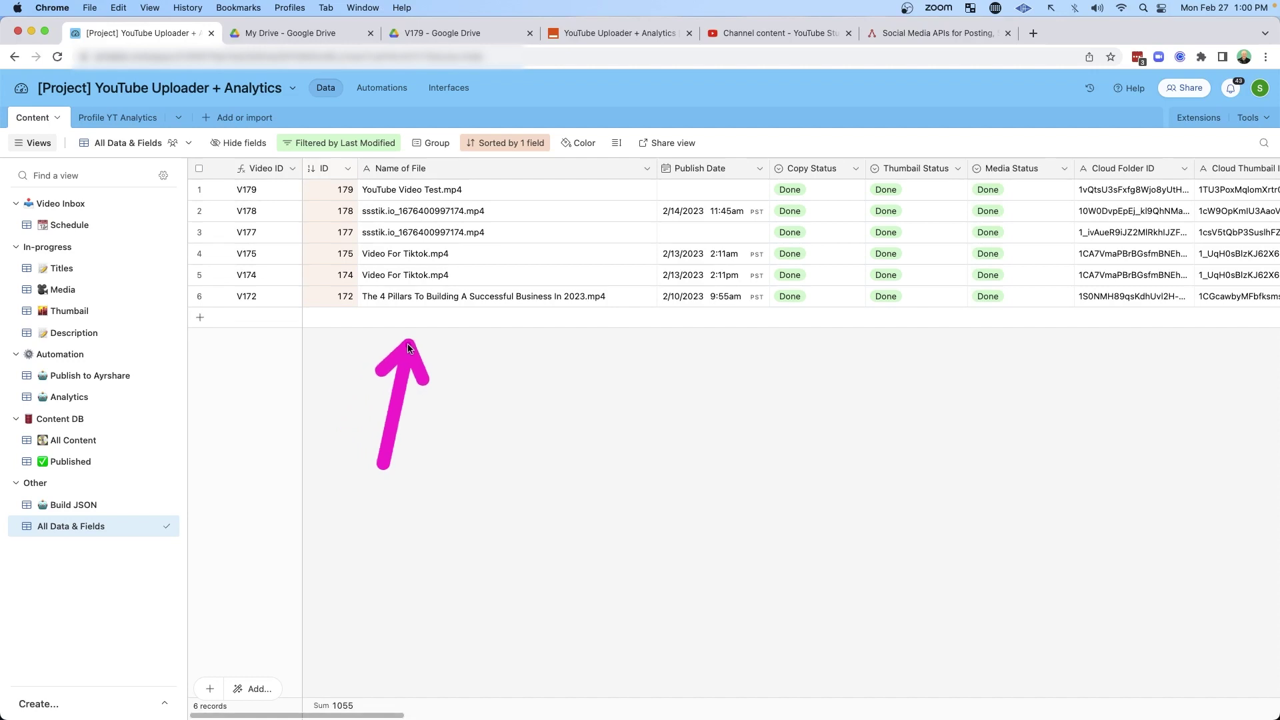
- Show the Video Inbox Schedule view with V179 and V177, collapsing the Other group
drag(369, 718, 829, 694)
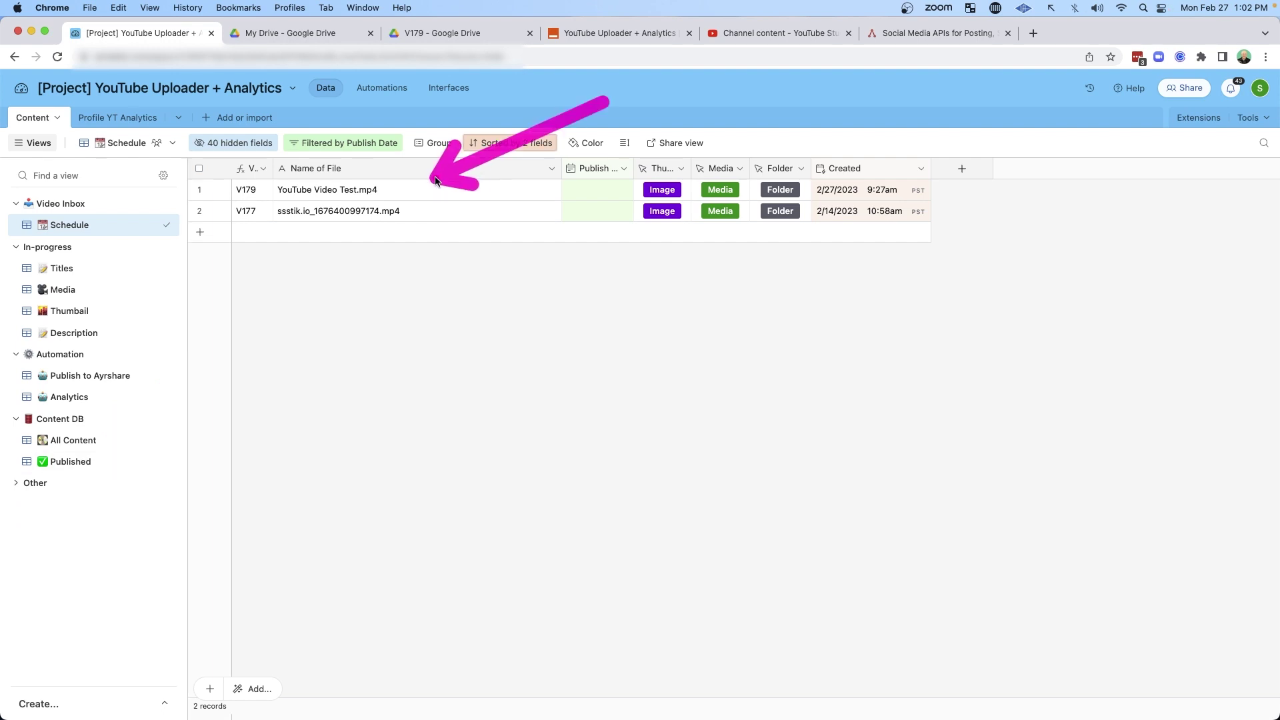
drag(435, 188, 437, 209)
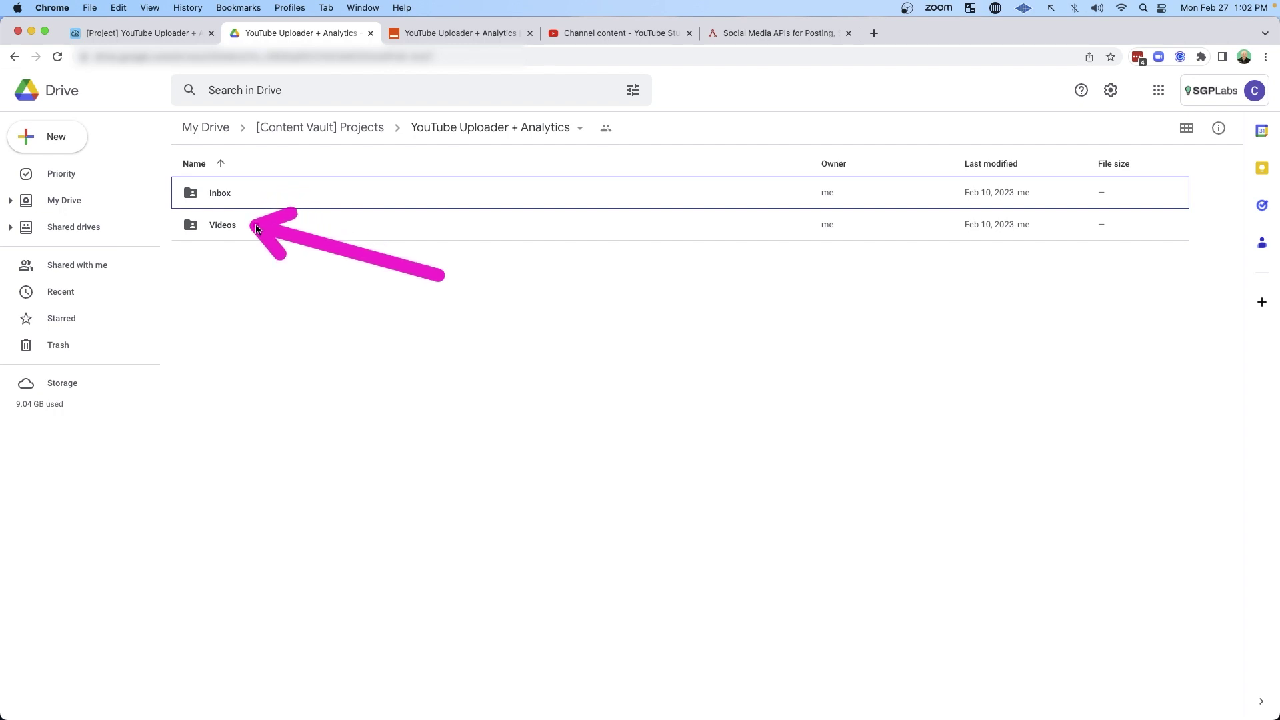
- View the V172–V179 folders inside Drive's Videos folder, then go back to Airtable
double_click(230, 235)
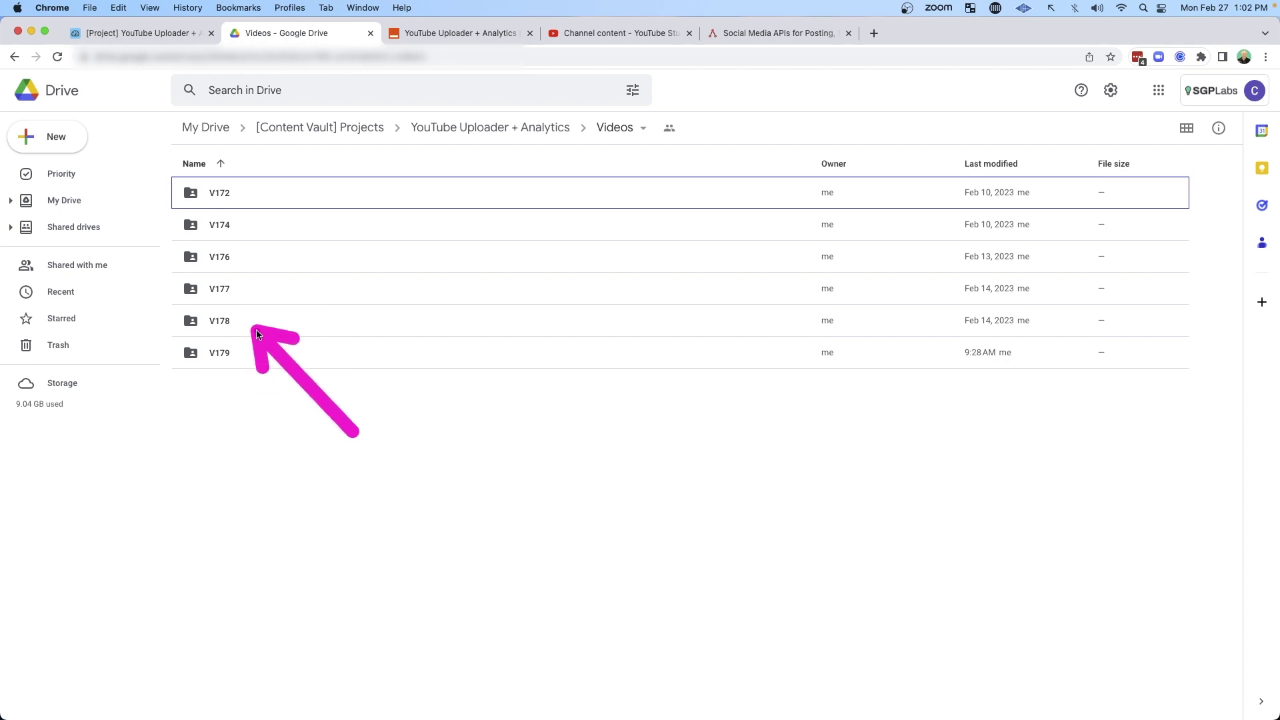
key(ctrl+shift+Tab)
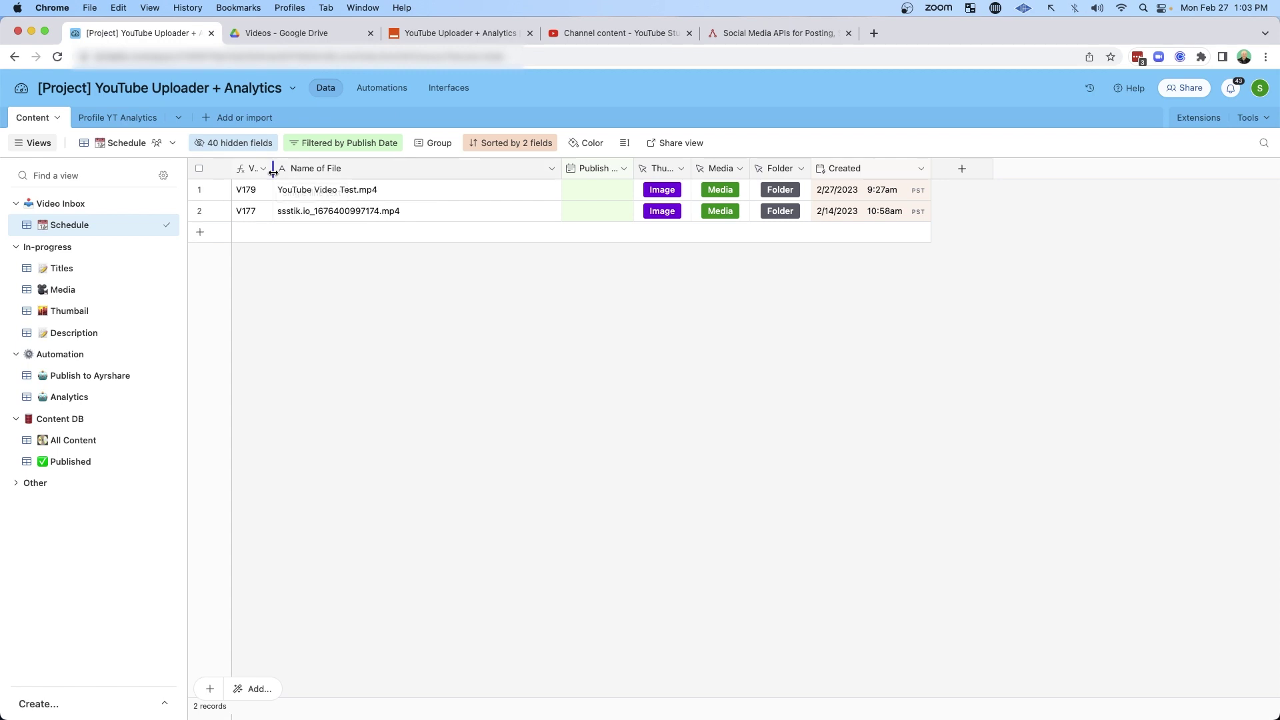
- Widen the Video ID column and inspect its formula definition
drag(273, 168, 316, 172)
click(307, 169)
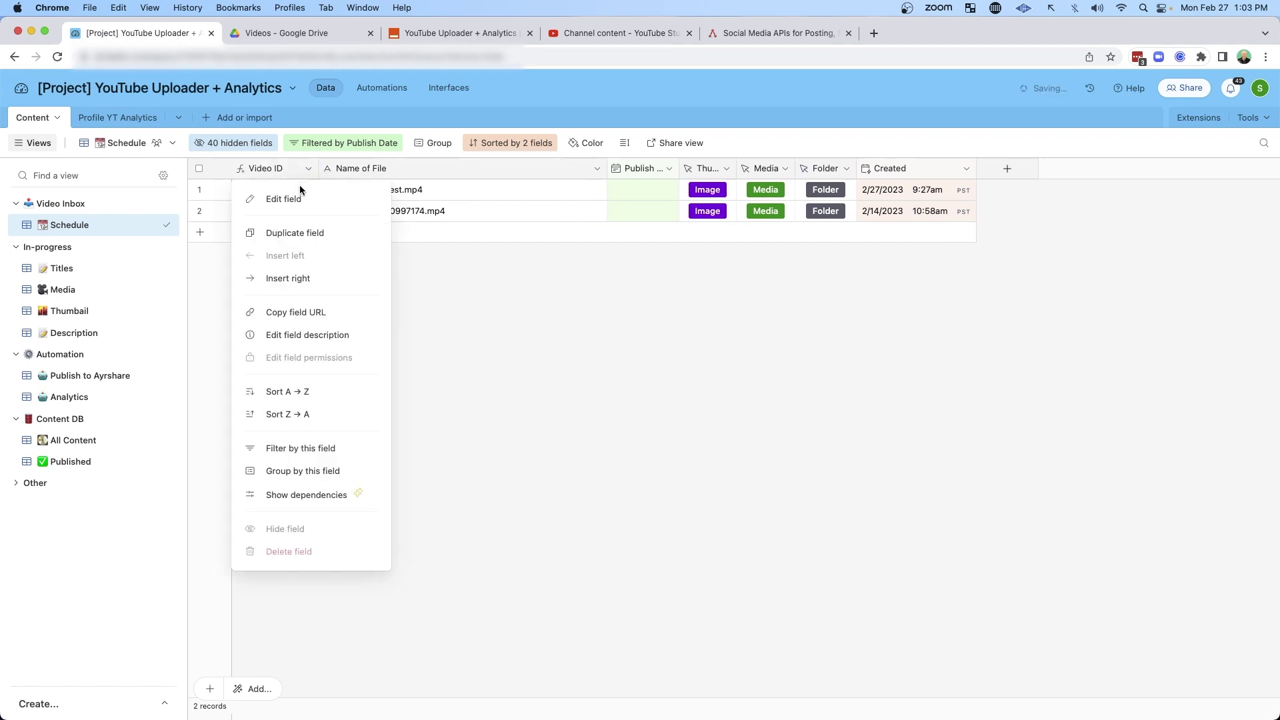
click(291, 201)
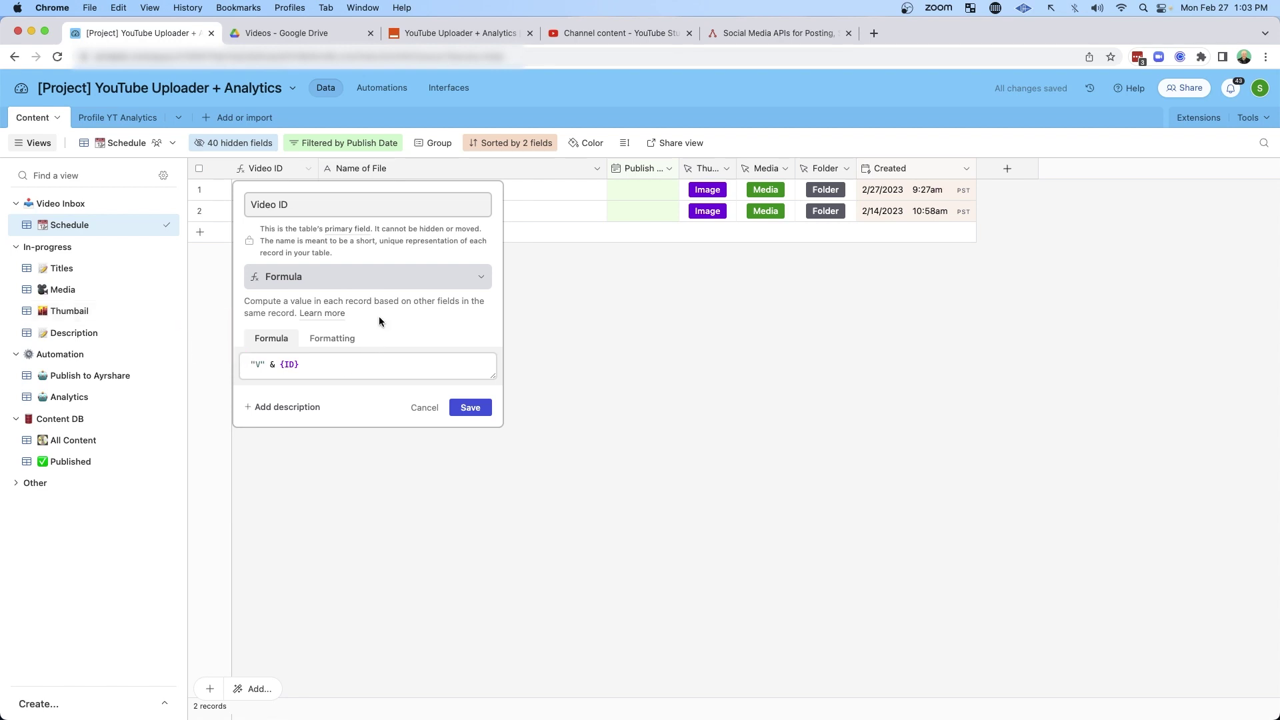
click(425, 407)
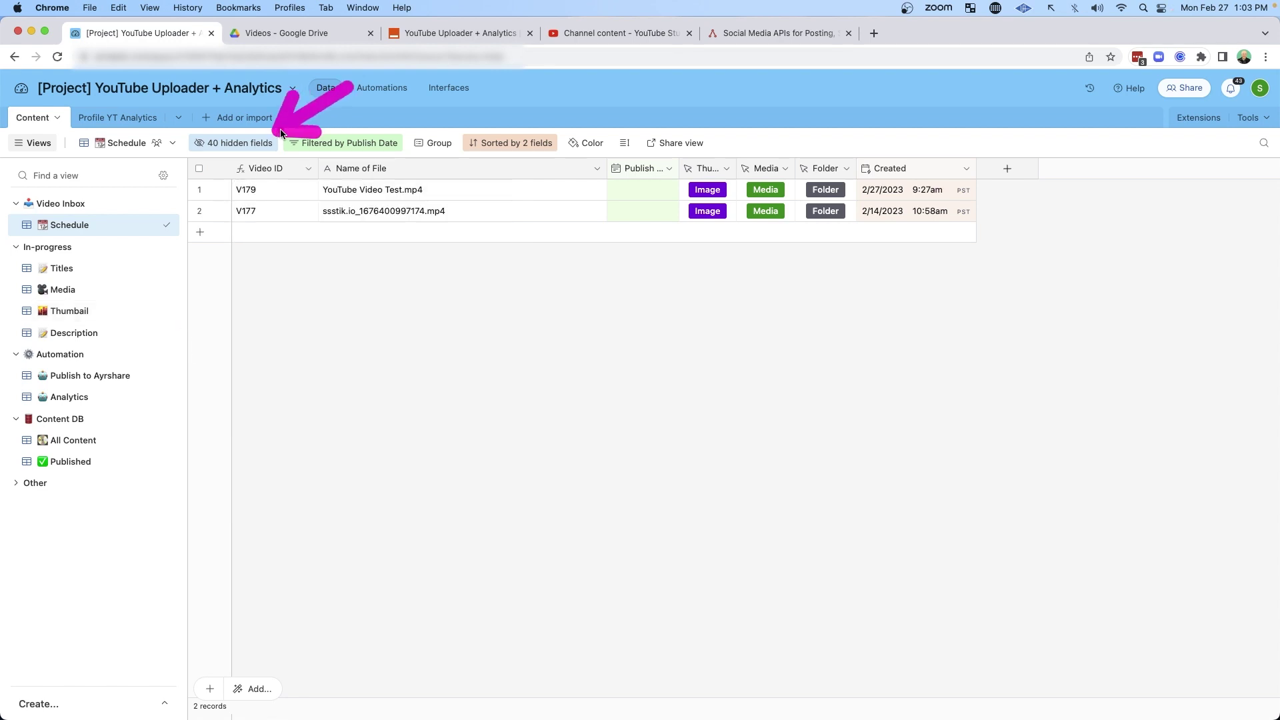
- Unhide the autonumber ID field (179, 177) and check its Autonumber settings
click(267, 143)
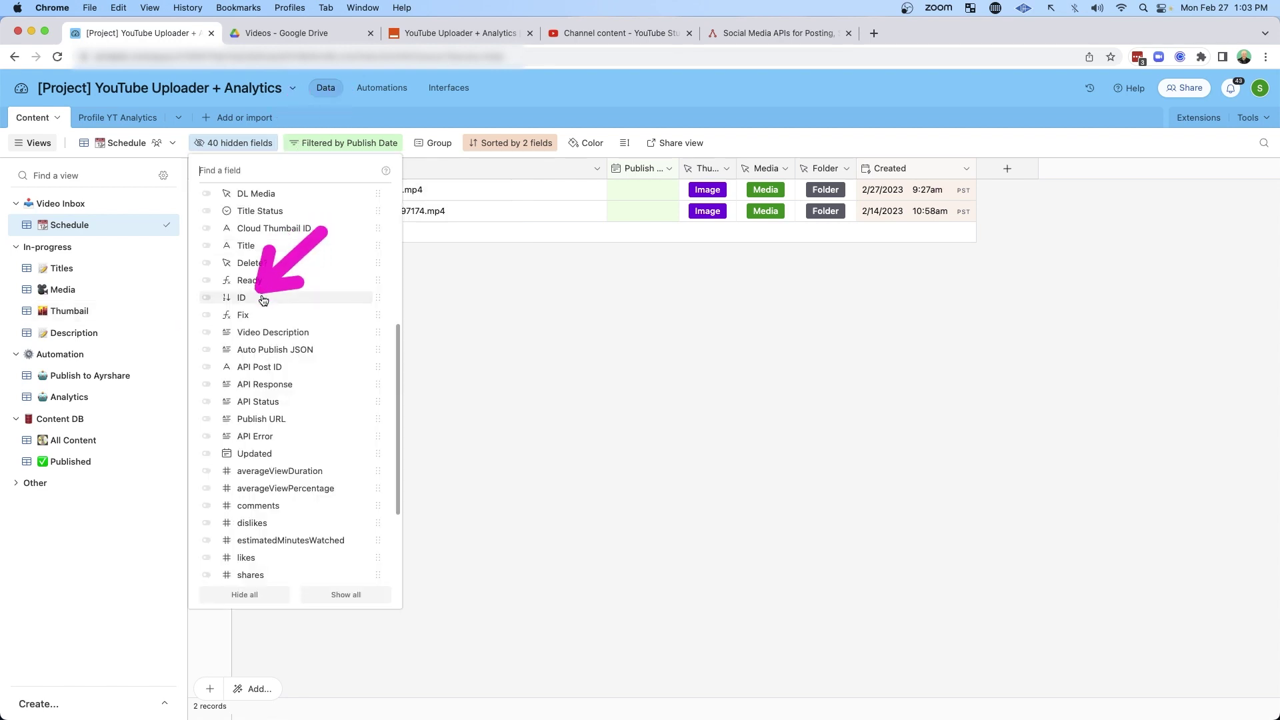
click(207, 298)
click(573, 313)
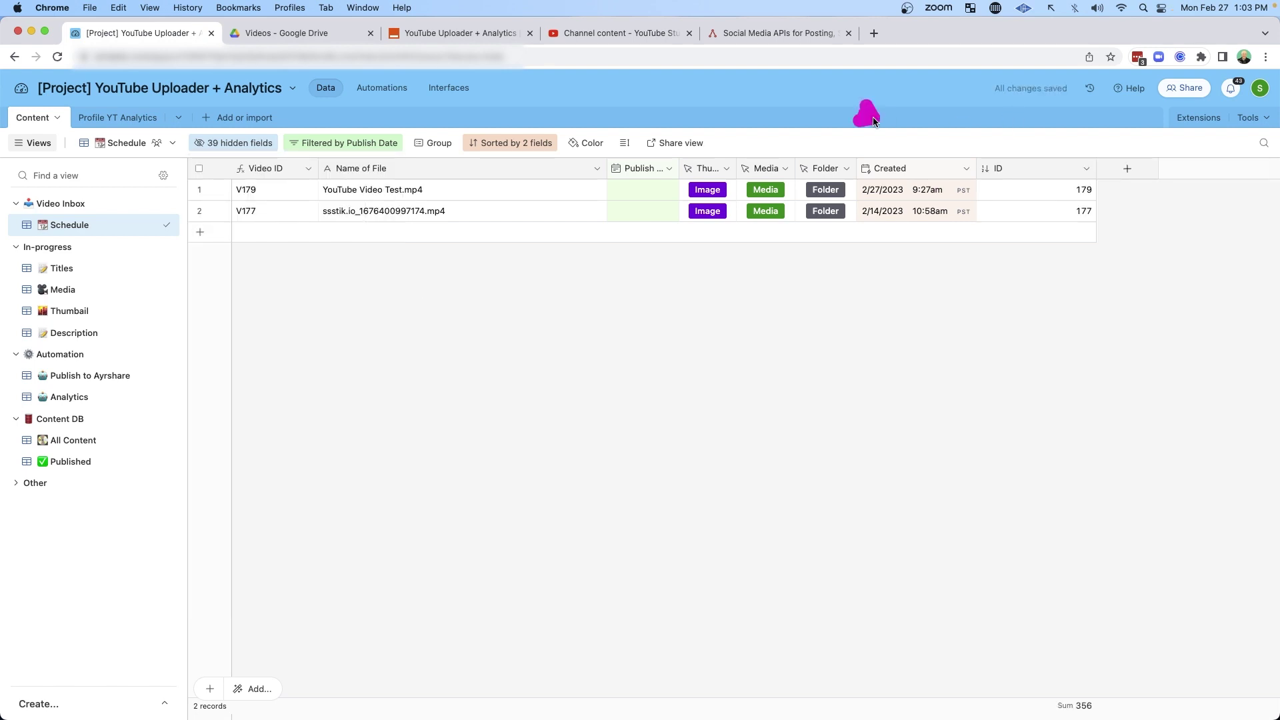
click(1087, 168)
click(1007, 199)
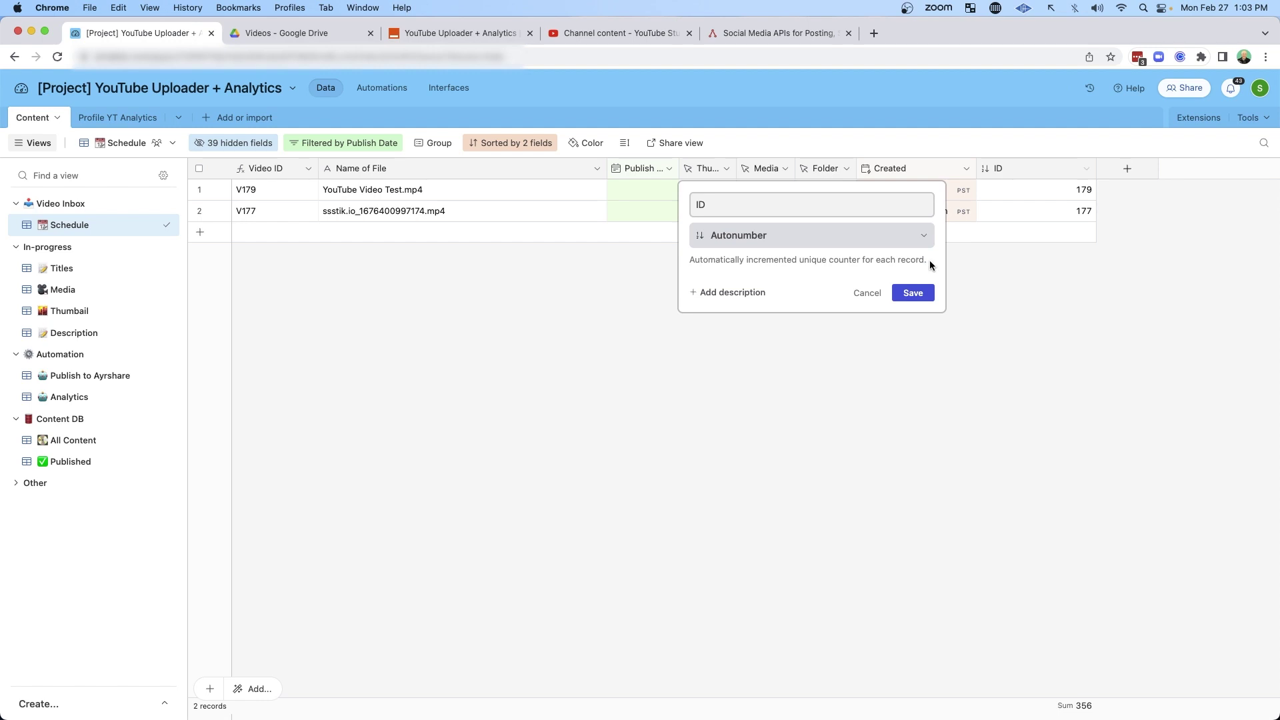
mouse_move(449, 189)
mouse_down()
mouse_move(392, 189)
mouse_move(278, 252)
mouse_move(261, 354)
mouse_move(262, 199)
mouse_up()
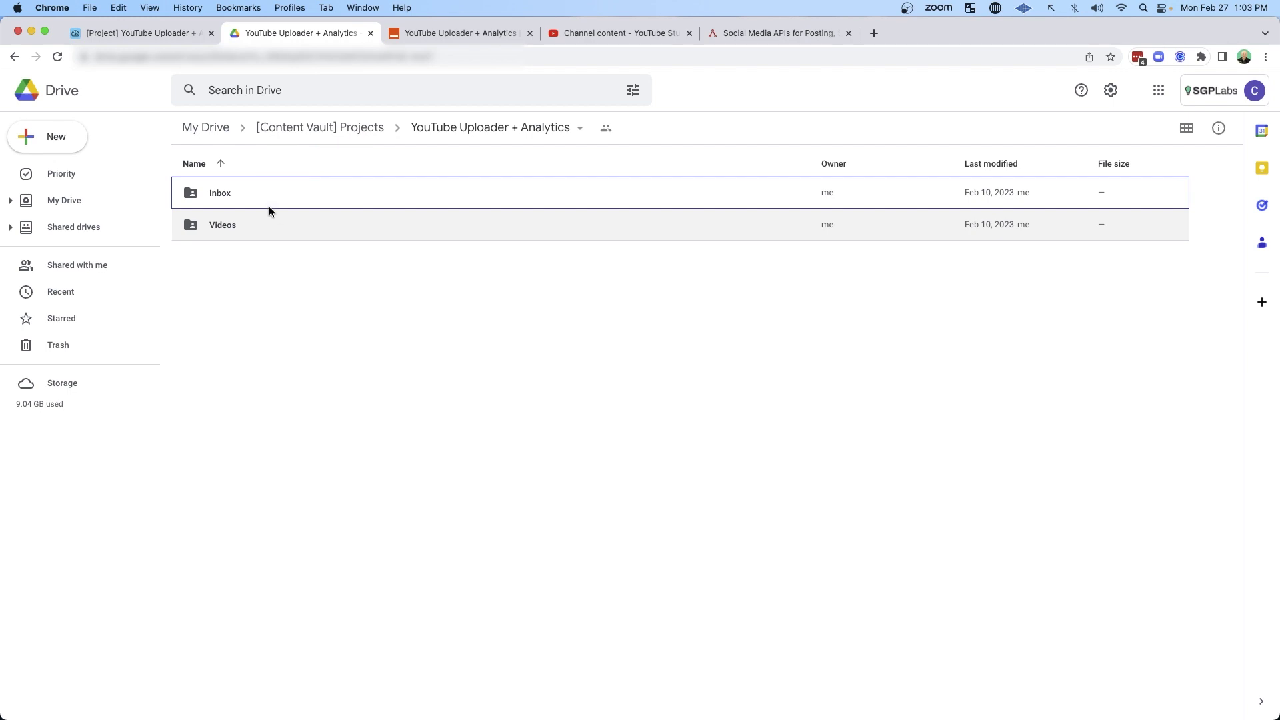
- Upload the 340.7 MB Video Demo File For YouTube Video #2.mp4 into Drive's Inbox folder
double_click(270, 204)
drag(481, 326, 665, 409)
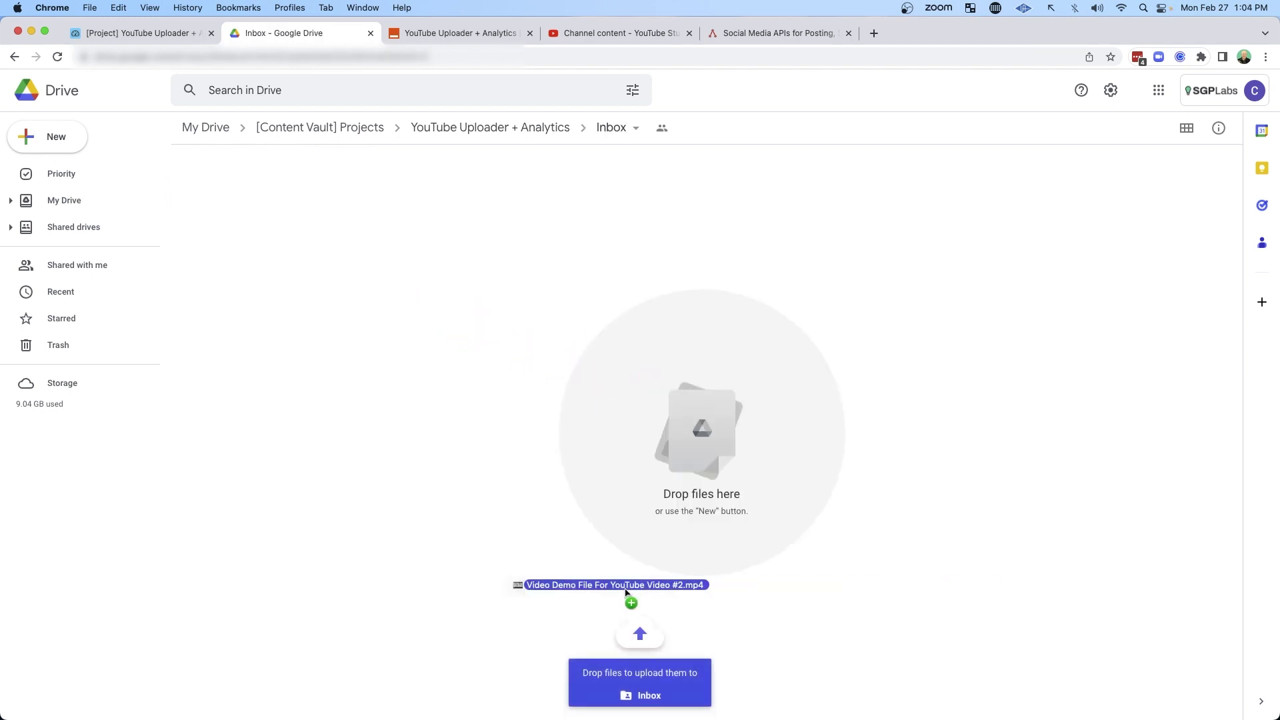
drag(628, 594, 600, 349)
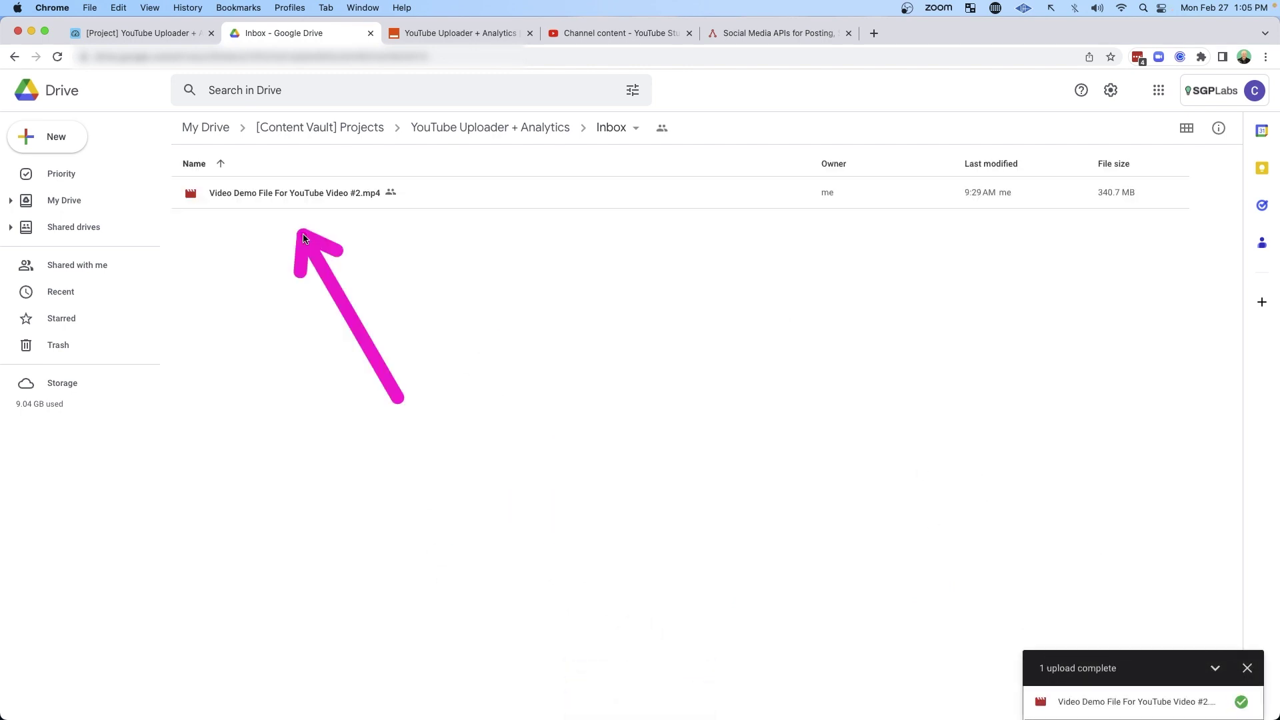
click(460, 36)
mouse_move(938, 236)
mouse_down()
mouse_move(830, 310)
mouse_move(800, 501)
mouse_up()
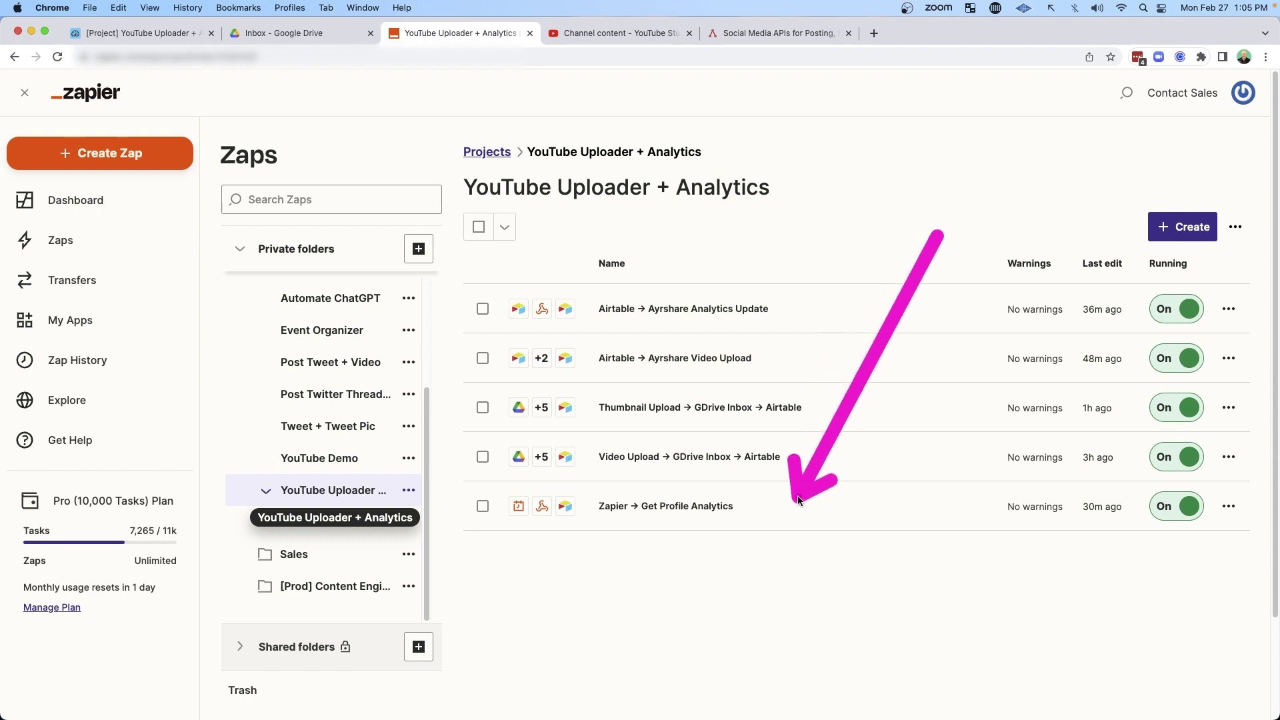
- Open the Video Upload → GDrive Inbox → Airtable zap and review its New File in Folder trigger on Inbox
drag(921, 415, 816, 451)
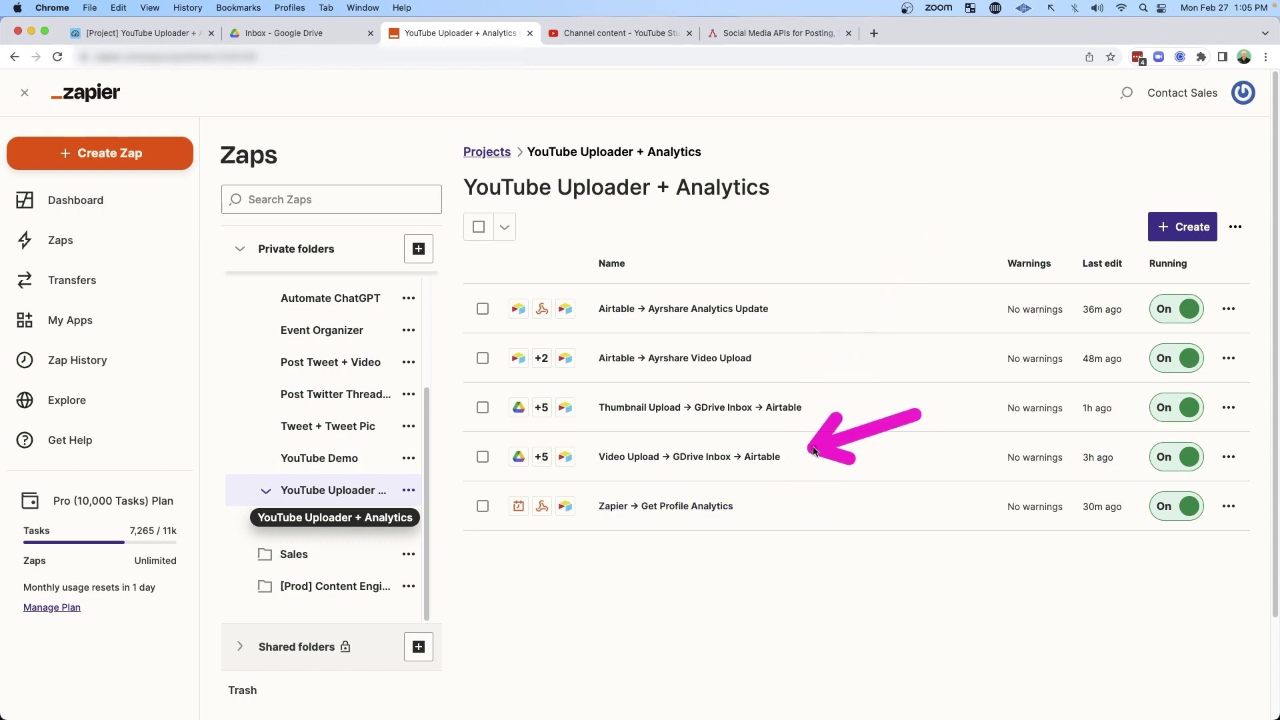
drag(105, 152, 234, 168)
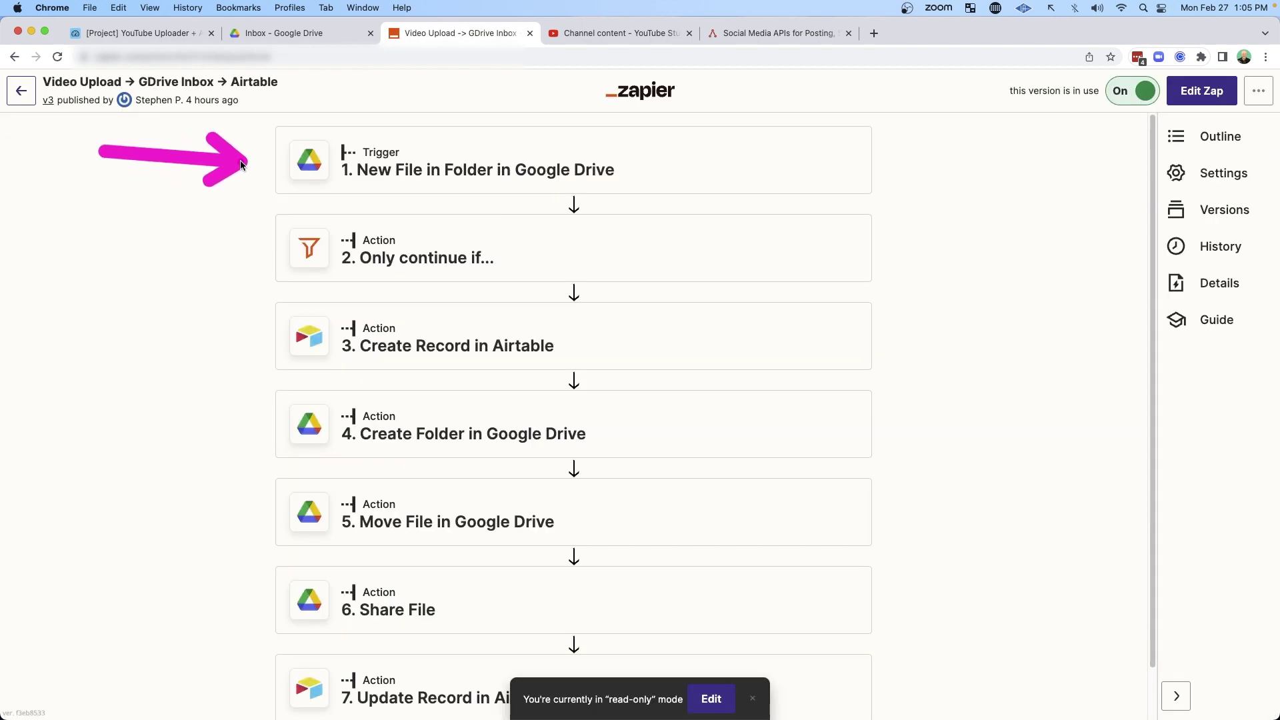
click(373, 172)
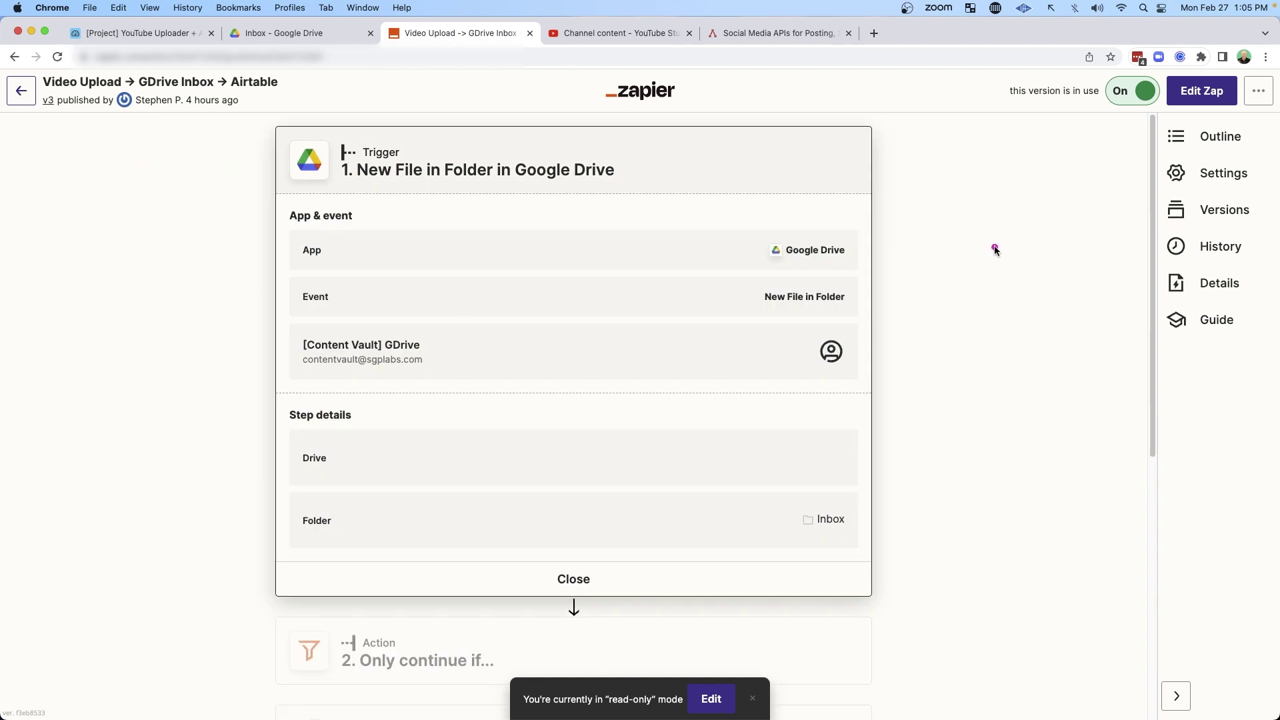
drag(995, 250, 872, 294)
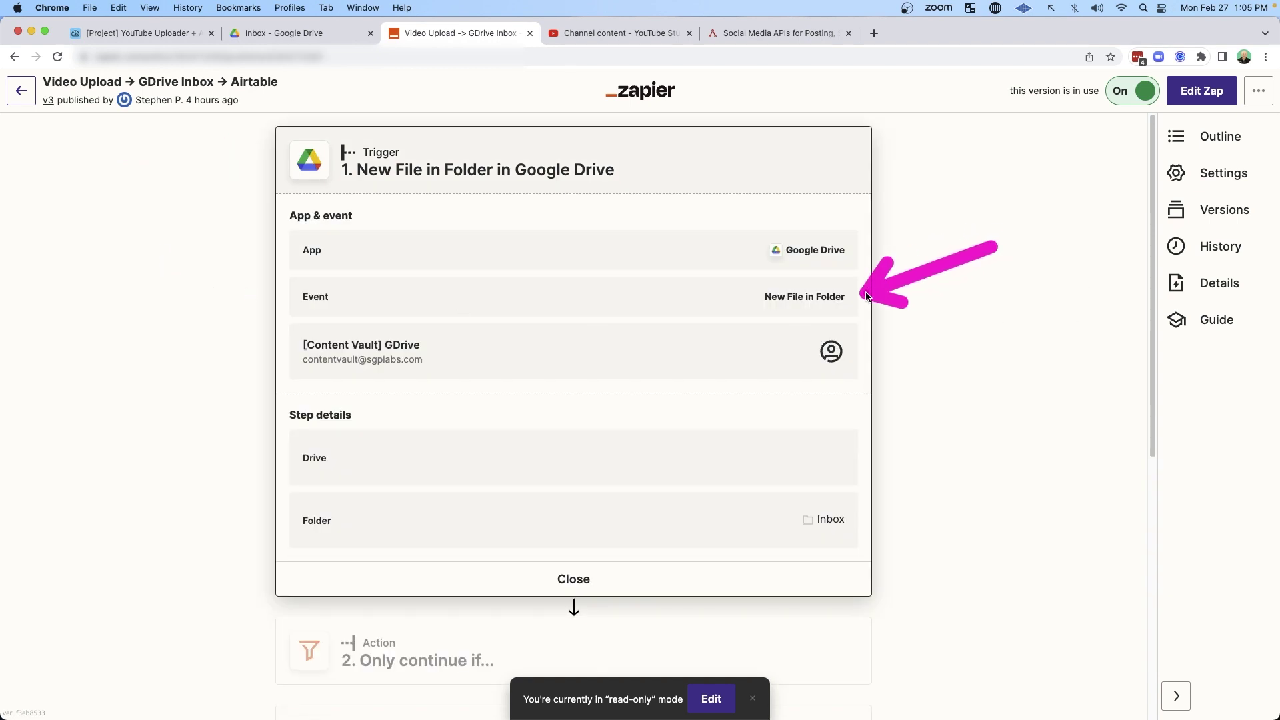
drag(1017, 459, 862, 519)
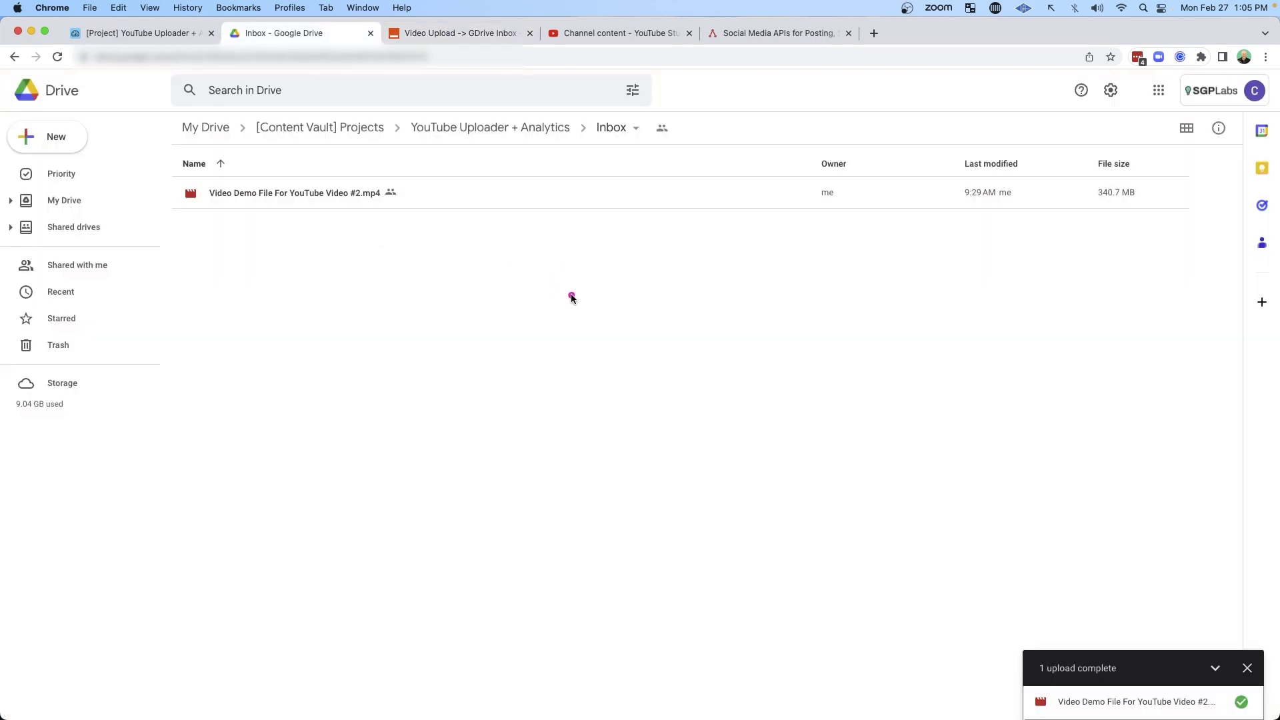
drag(571, 297, 606, 167)
key(super+3)
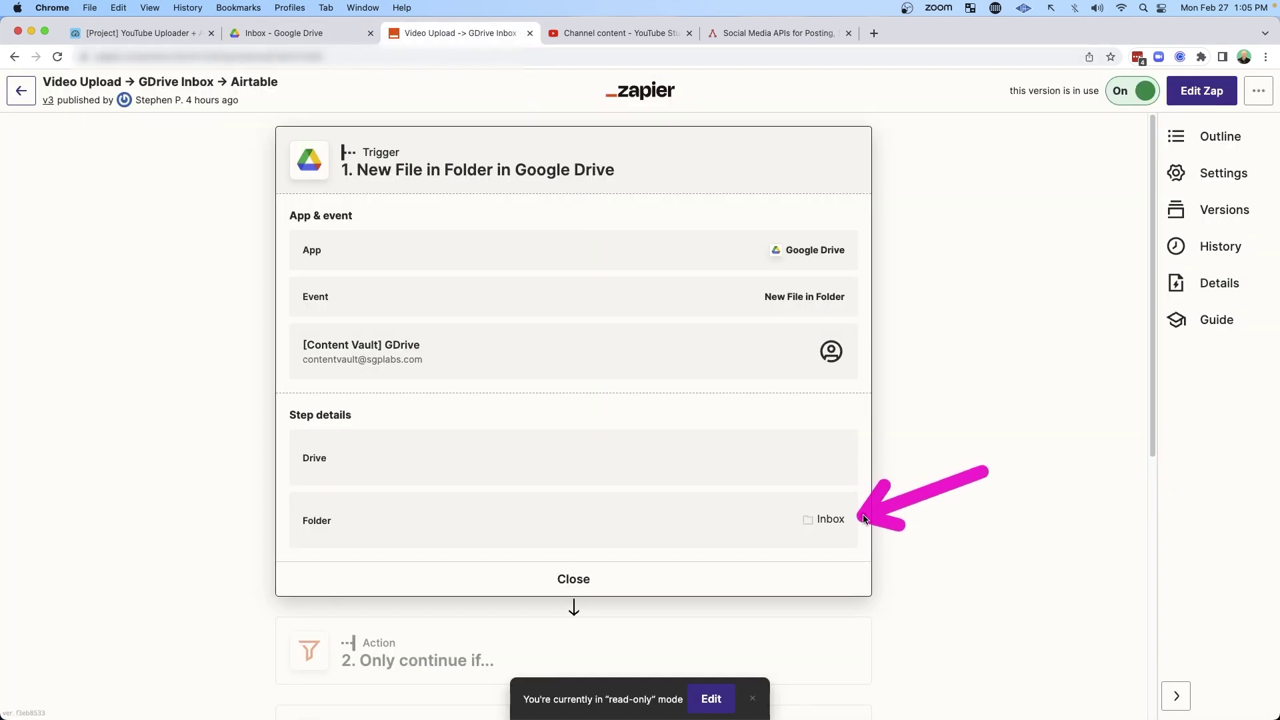
key(Escape)
- Review step 2's Only continue if filter that passes video files only
drag(148, 222, 243, 228)
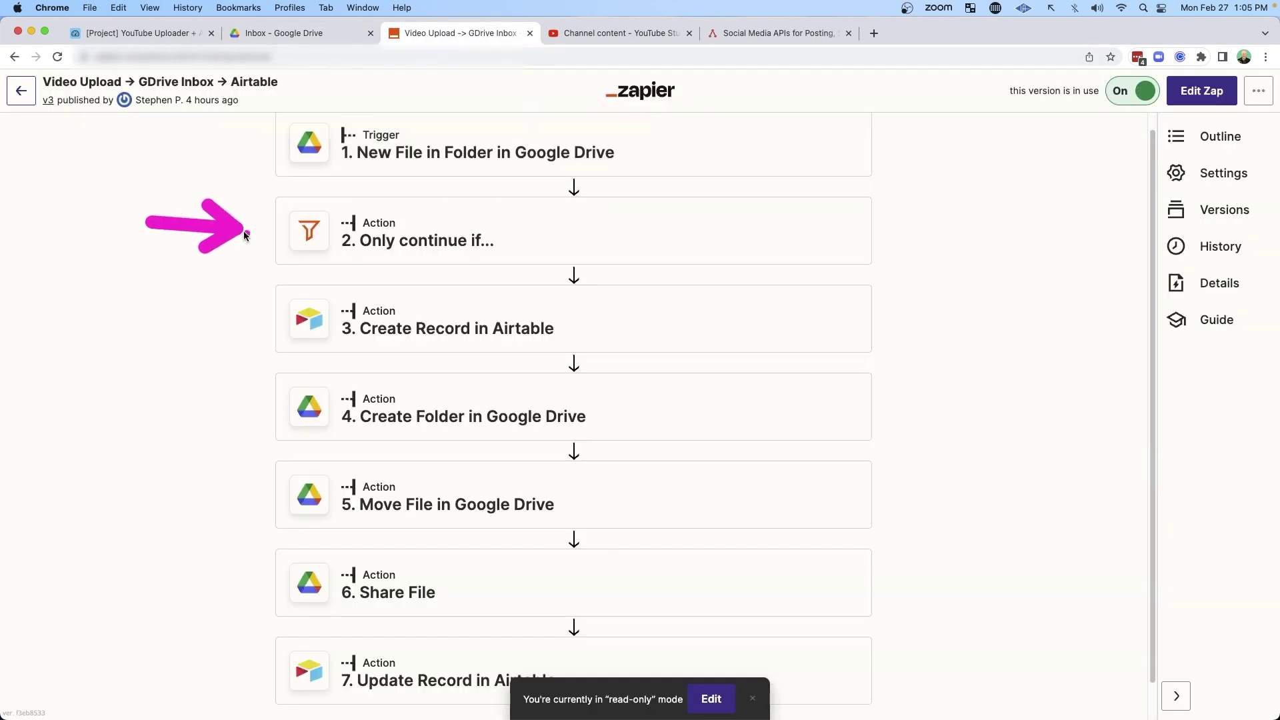
click(456, 244)
drag(670, 265, 521, 344)
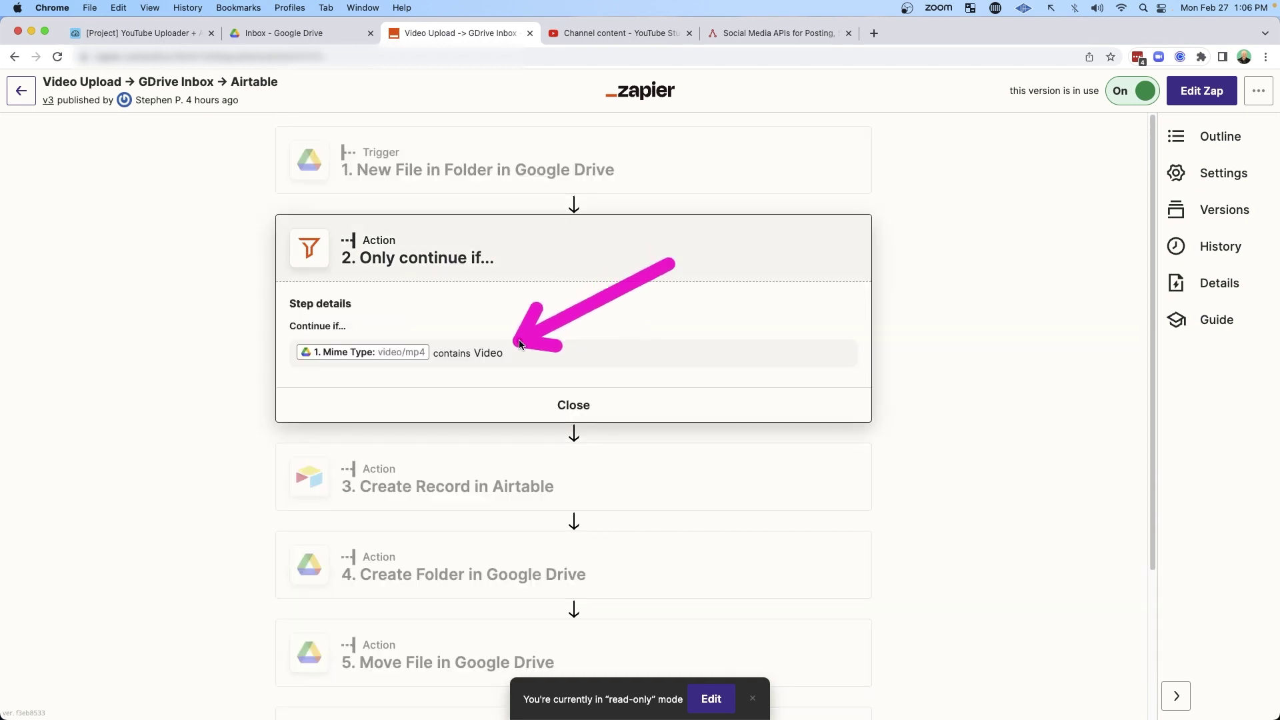
key(Escape)
drag(114, 310, 247, 334)
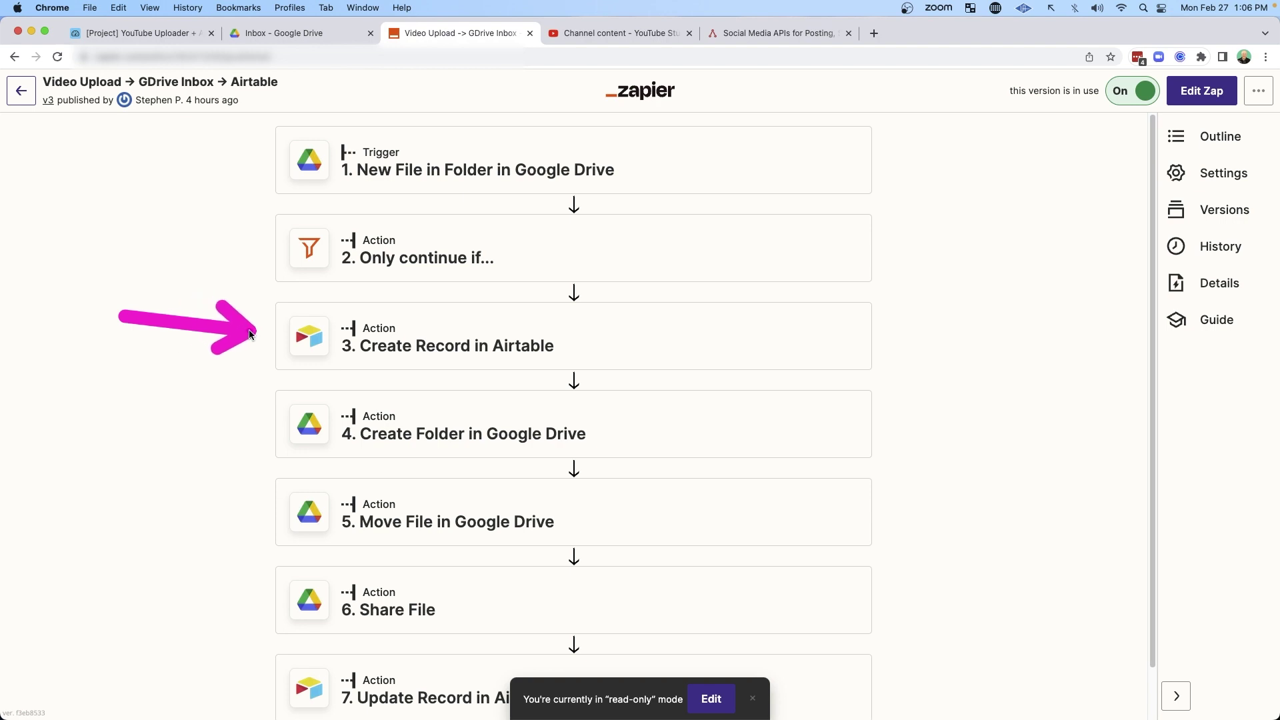
- Match the Create Record step's chosen Content table with the Content table in Airtable
click(283, 340)
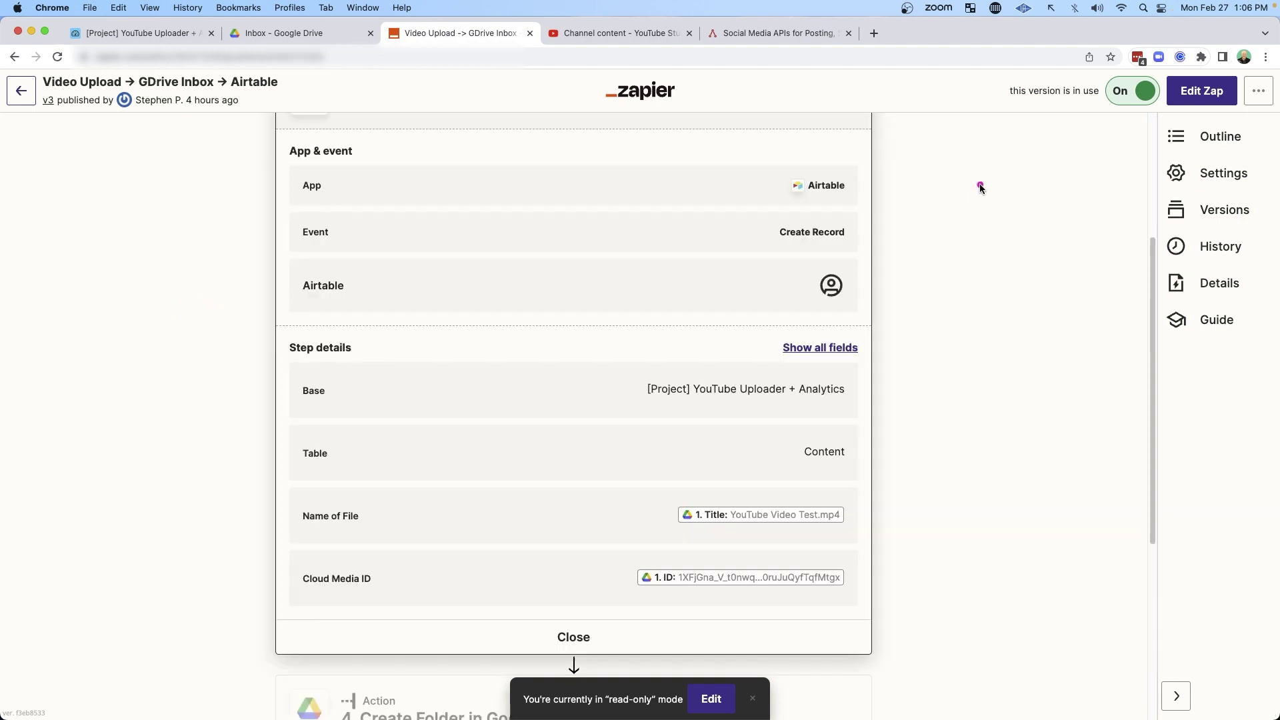
drag(992, 184, 872, 227)
drag(960, 343, 868, 389)
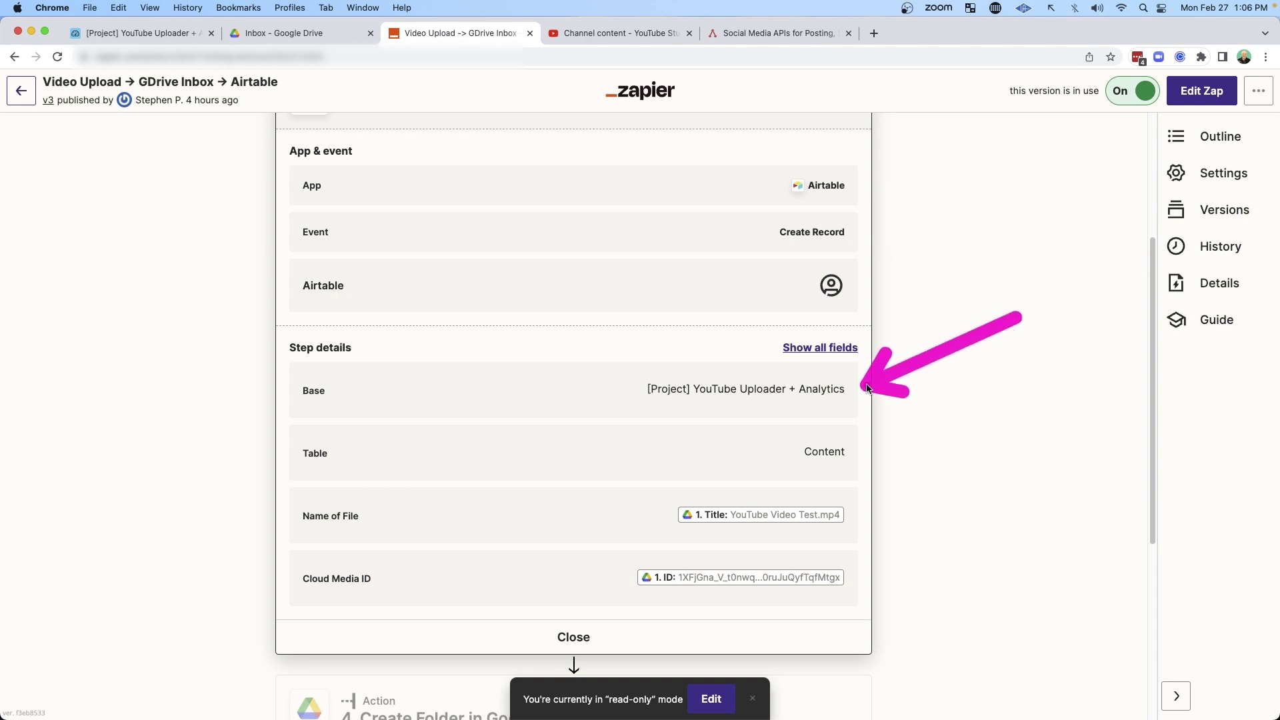
drag(974, 394, 858, 451)
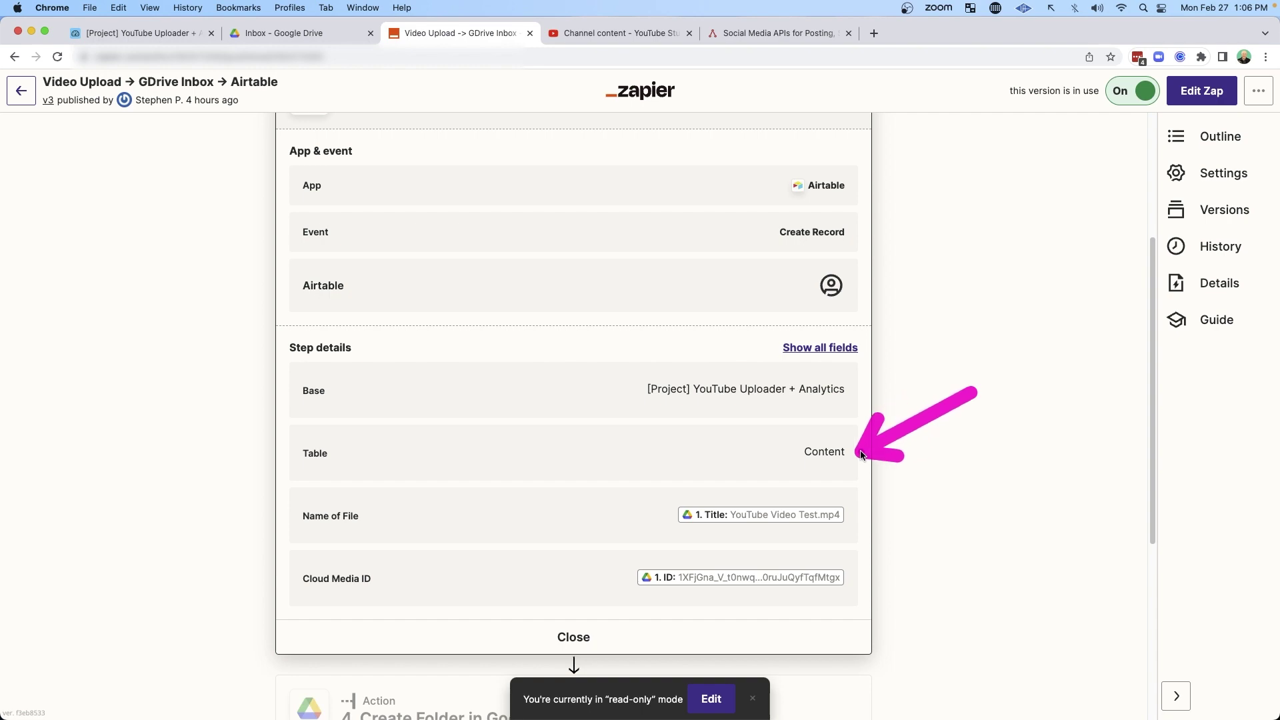
key(super+1)
drag(152, 76, 80, 112)
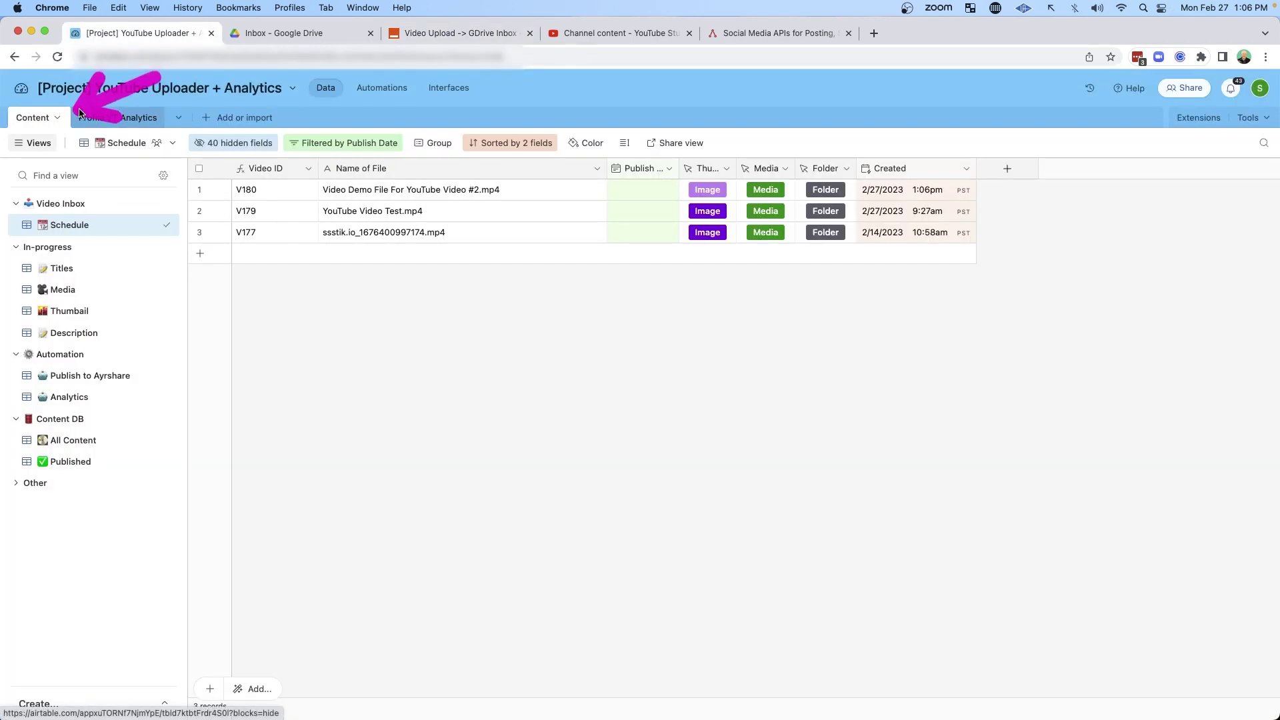
key(super+3)
- Compare the zap's Name of File mapping with Airtable's Name of File column
drag(212, 473, 285, 514)
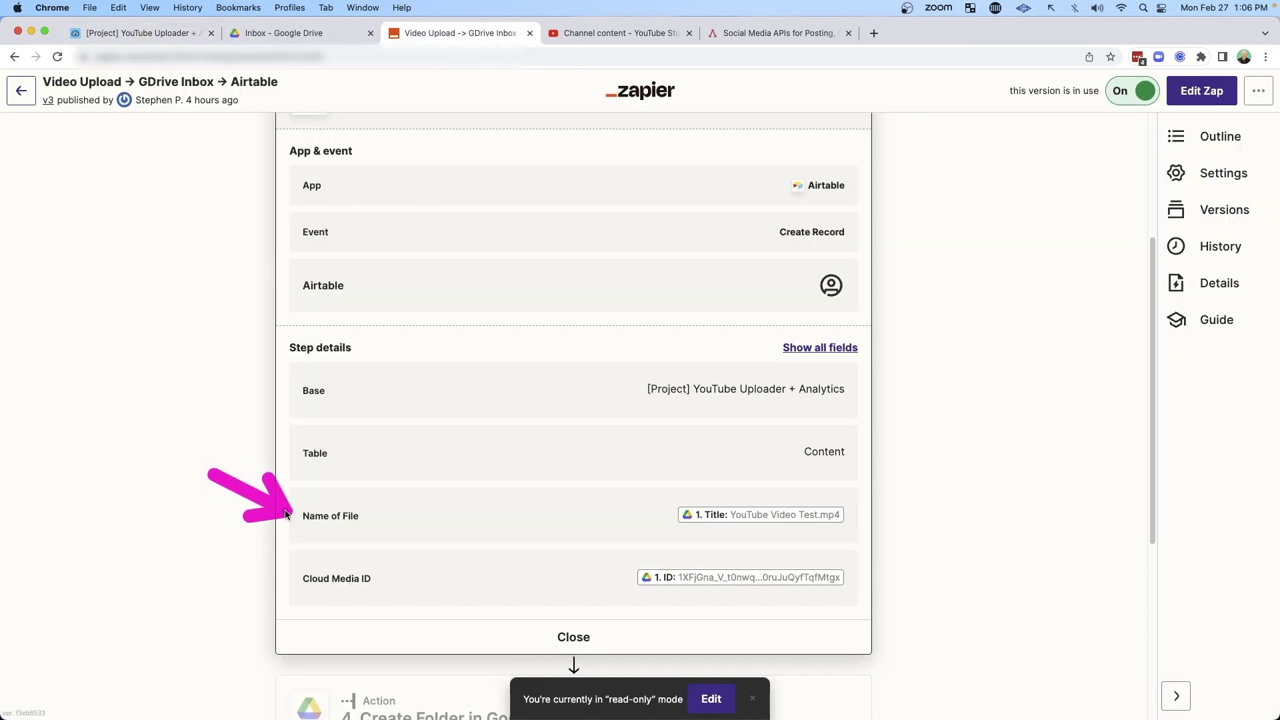
key(super+1)
drag(532, 115, 408, 174)
key(super+3)
drag(974, 440, 863, 509)
- Trace the Drive file title into Name of File and the file ID into Cloud Media ID
scroll(106, 151, up, 5)
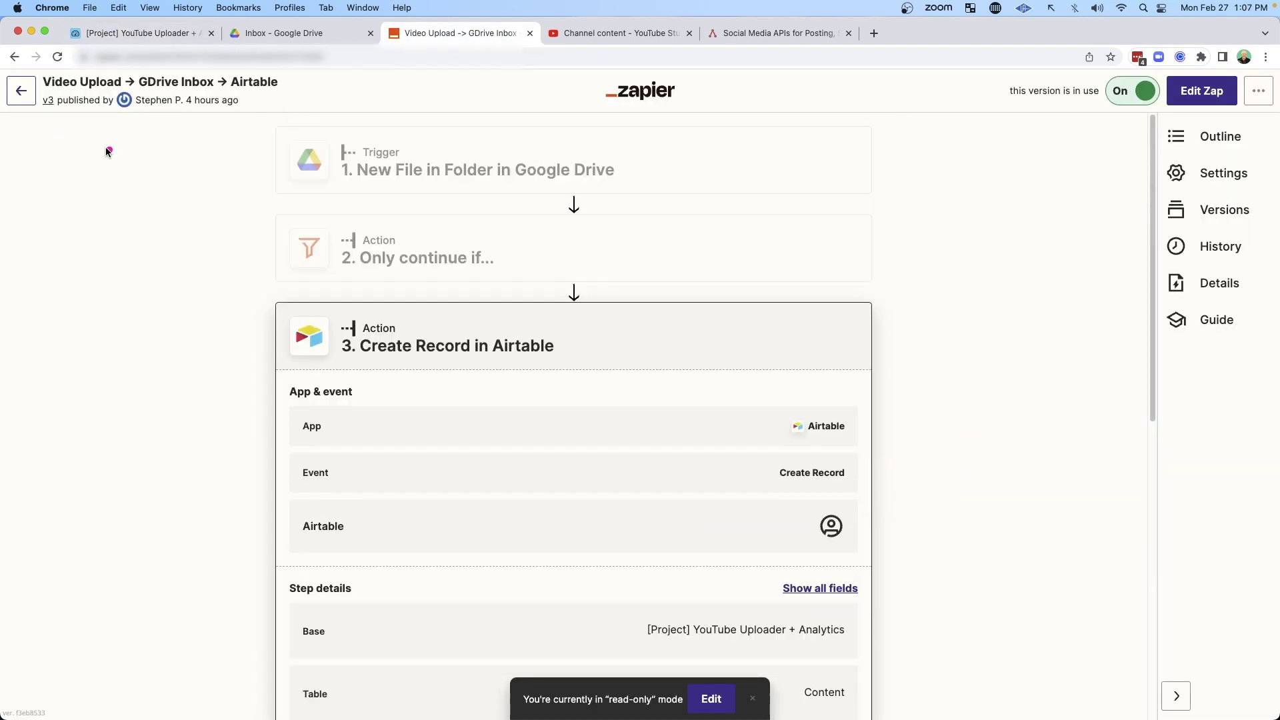
drag(120, 154, 248, 165)
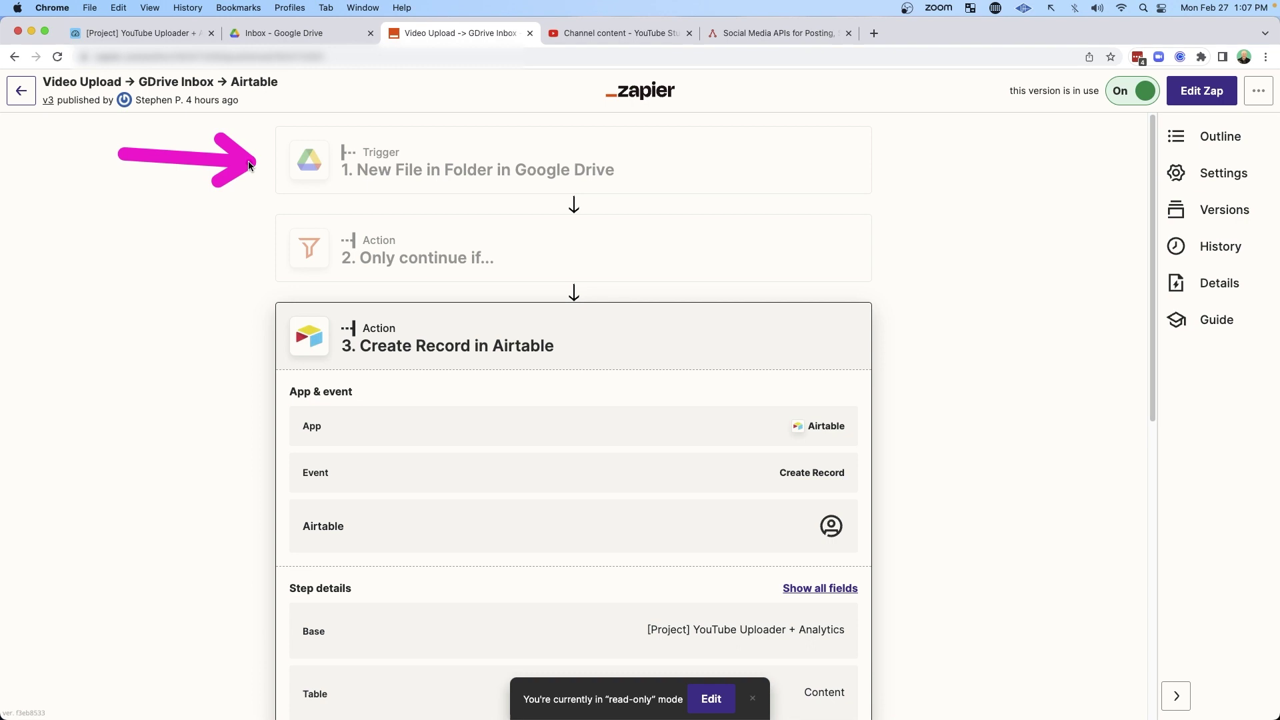
scroll(250, 166, down, 5)
drag(1032, 371, 869, 417)
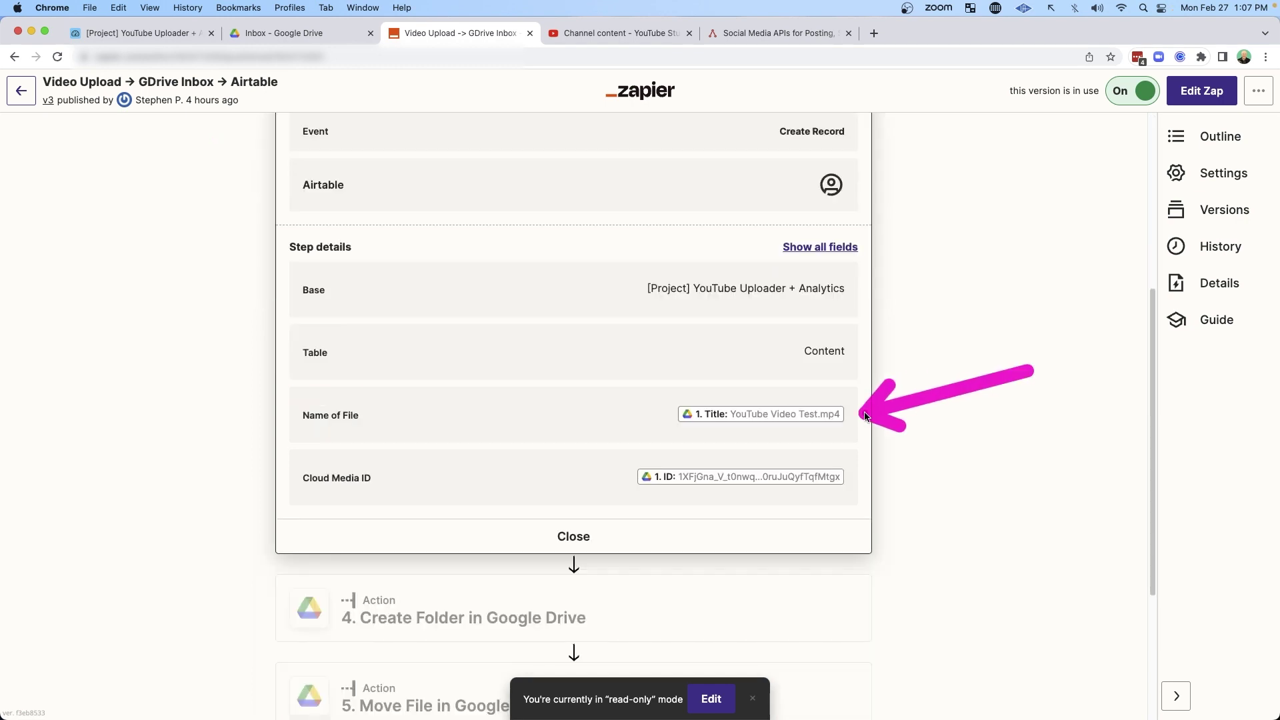
scroll(100, 166, up, 5)
mouse_move(97, 167)
mouse_down()
mouse_move(217, 197)
mouse_move(233, 247)
mouse_up()
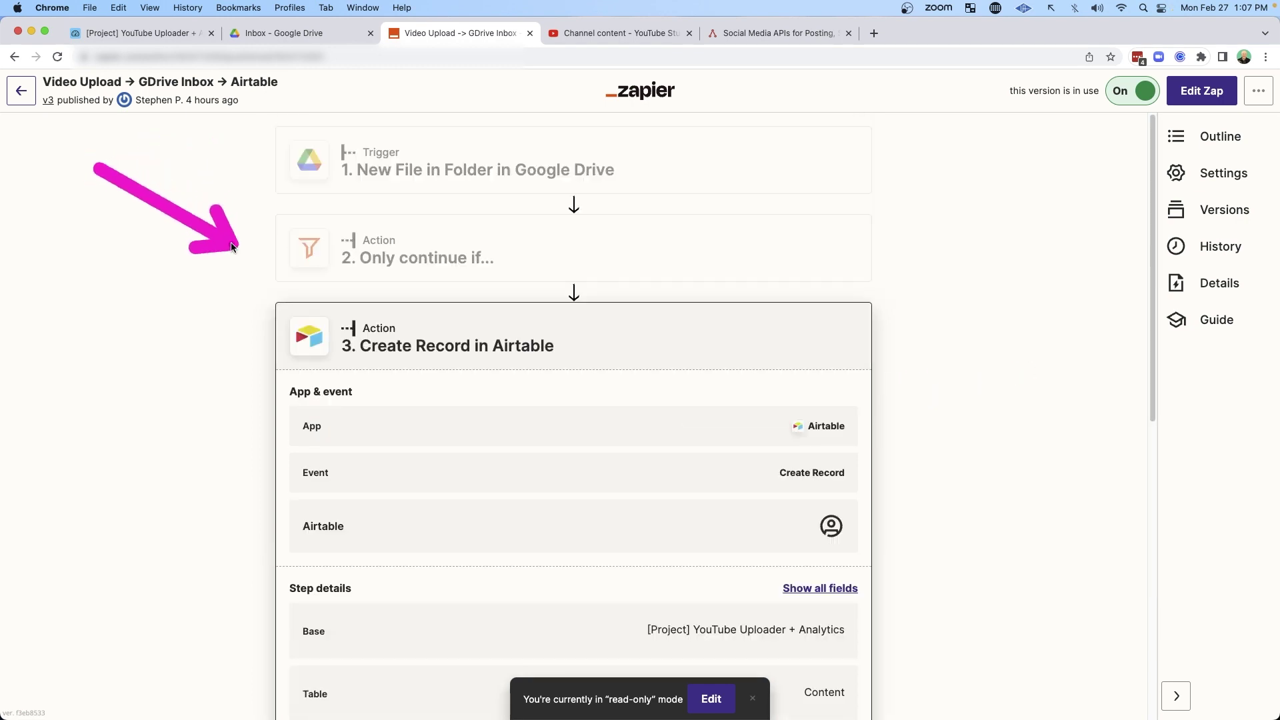
scroll(232, 250, down, 5)
mouse_move(1027, 358)
mouse_down()
mouse_move(868, 428)
mouse_move(858, 502)
mouse_up()
drag(564, 394, 638, 472)
drag(604, 361, 661, 417)
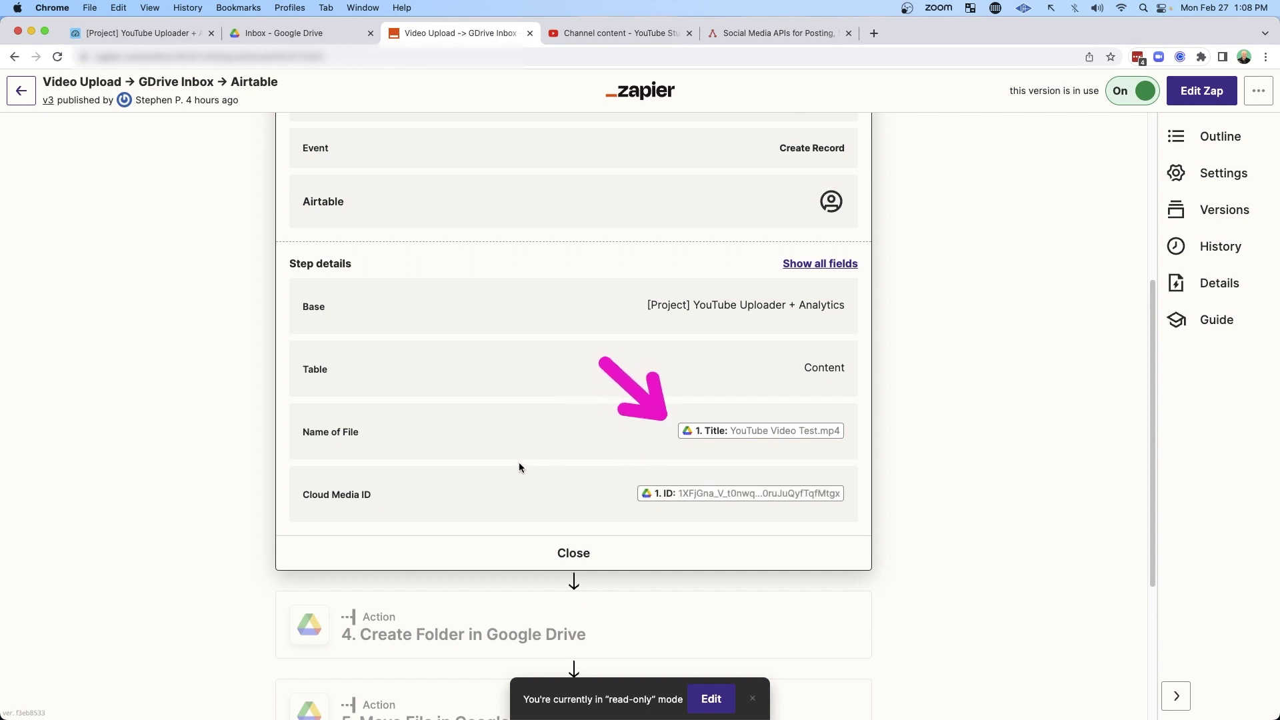
drag(175, 420, 285, 494)
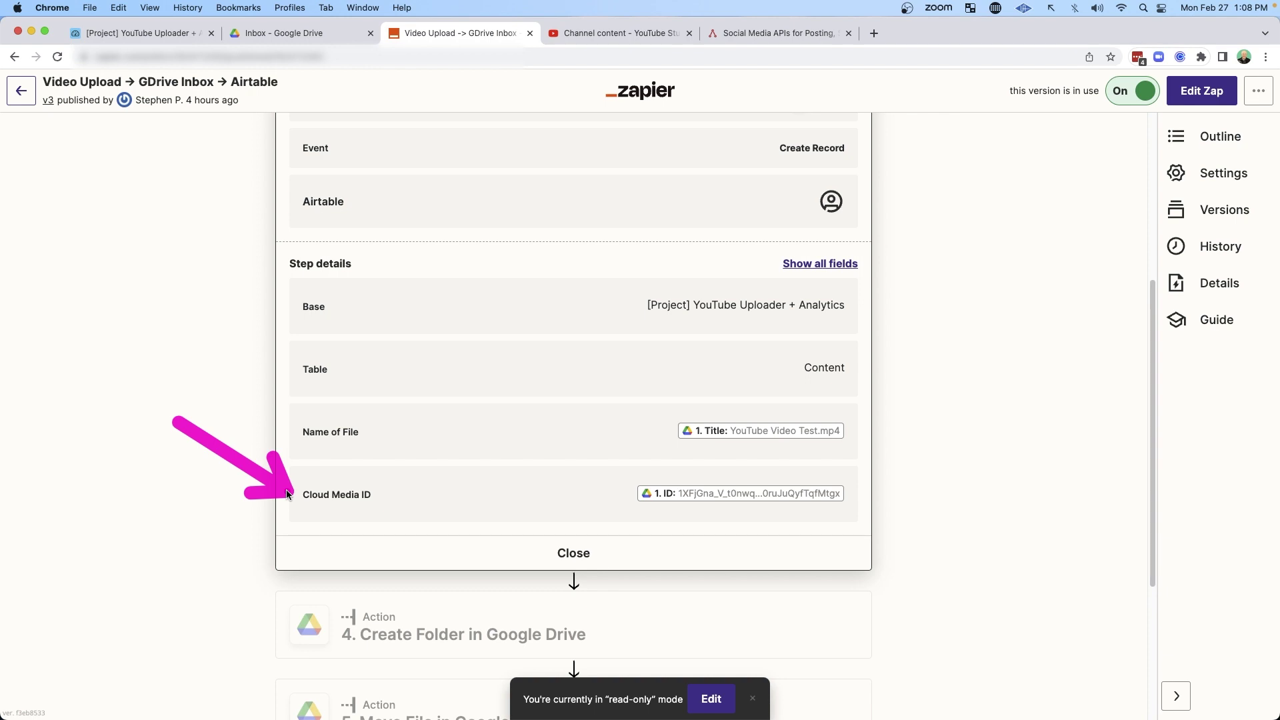
- Find the new V180 record for the demo video in Airtable's Schedule view
click(164, 35)
mouse_move(135, 125)
mouse_down()
mouse_move(212, 186)
mouse_move(370, 180)
mouse_up()
mouse_move(202, 163)
mouse_down()
mouse_move(112, 223)
mouse_move(591, 158)
mouse_up()
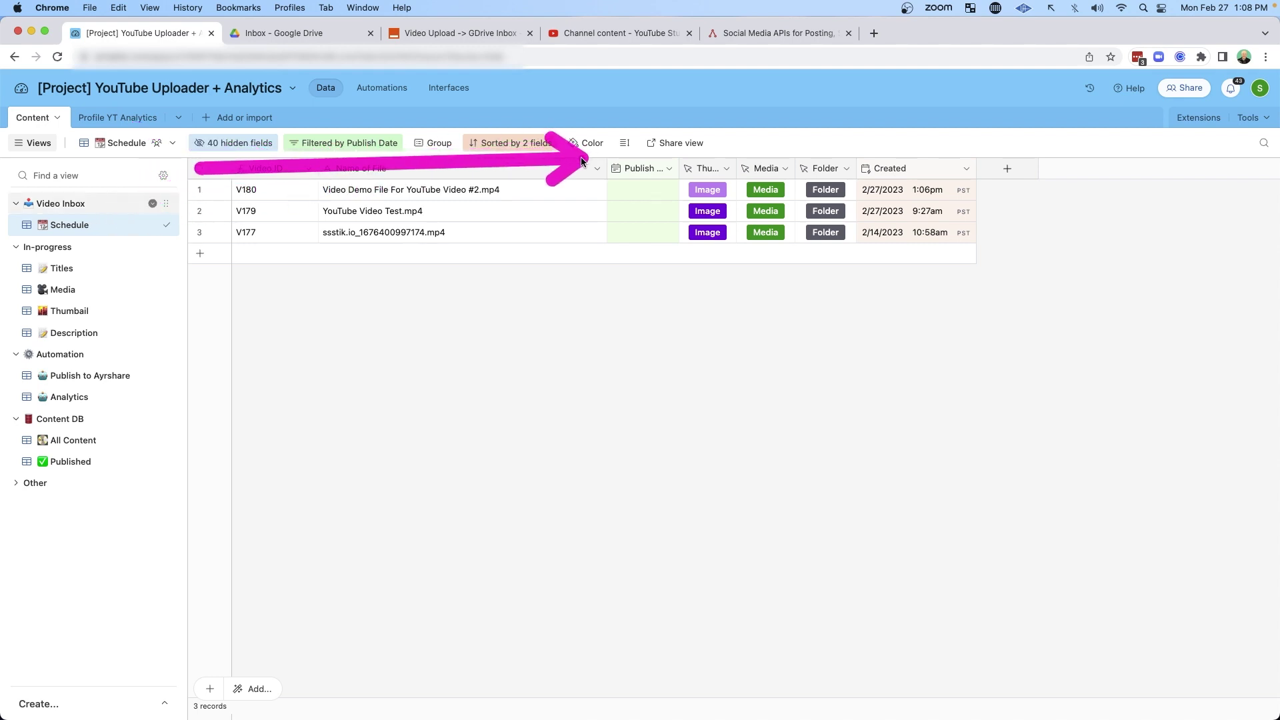
- Expand record V180 and reveal its 40 hidden fields, including Copy Status
mouse_move(758, 74)
mouse_down()
mouse_move(720, 143)
mouse_move(792, 131)
mouse_move(825, 164)
mouse_up()
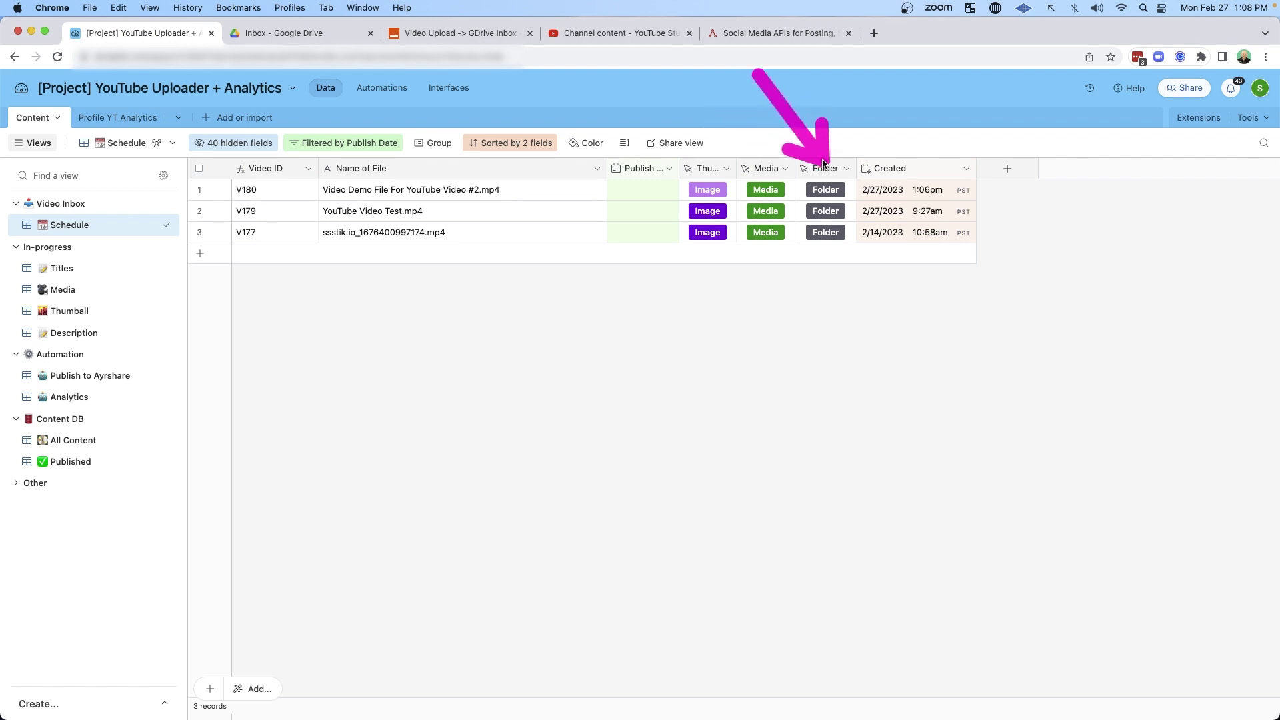
click(224, 190)
mouse_move(163, 278)
mouse_down()
mouse_move(257, 283)
mouse_move(300, 330)
mouse_move(310, 451)
mouse_up()
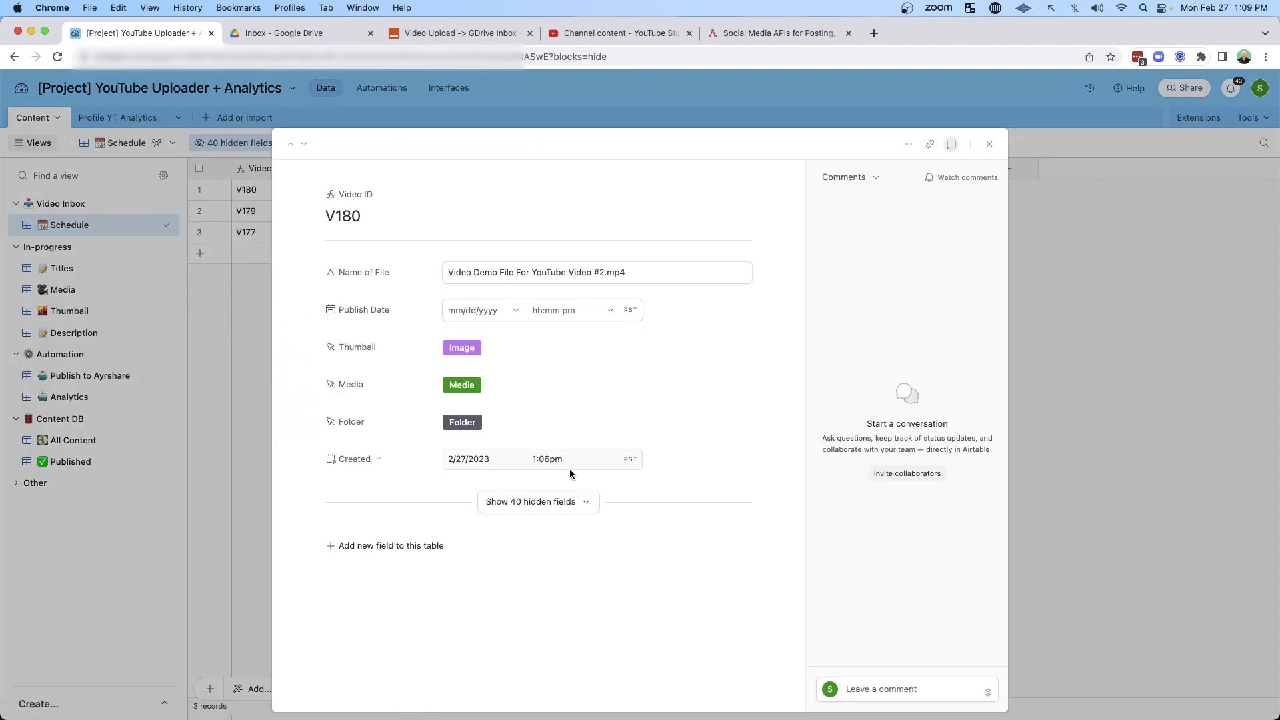
drag(759, 448, 625, 497)
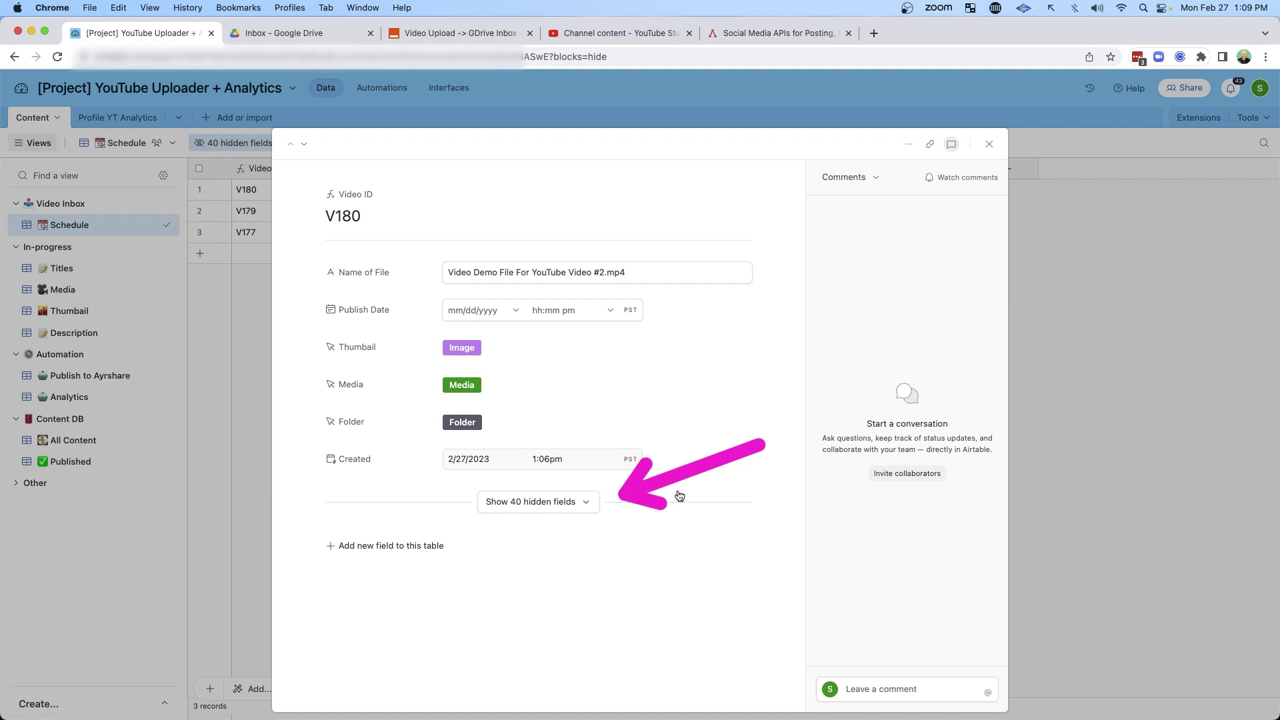
click(549, 503)
mouse_move(180, 334)
mouse_down()
mouse_move(271, 335)
mouse_move(285, 360)
mouse_move(277, 376)
mouse_move(286, 314)
mouse_move(300, 422)
mouse_up()
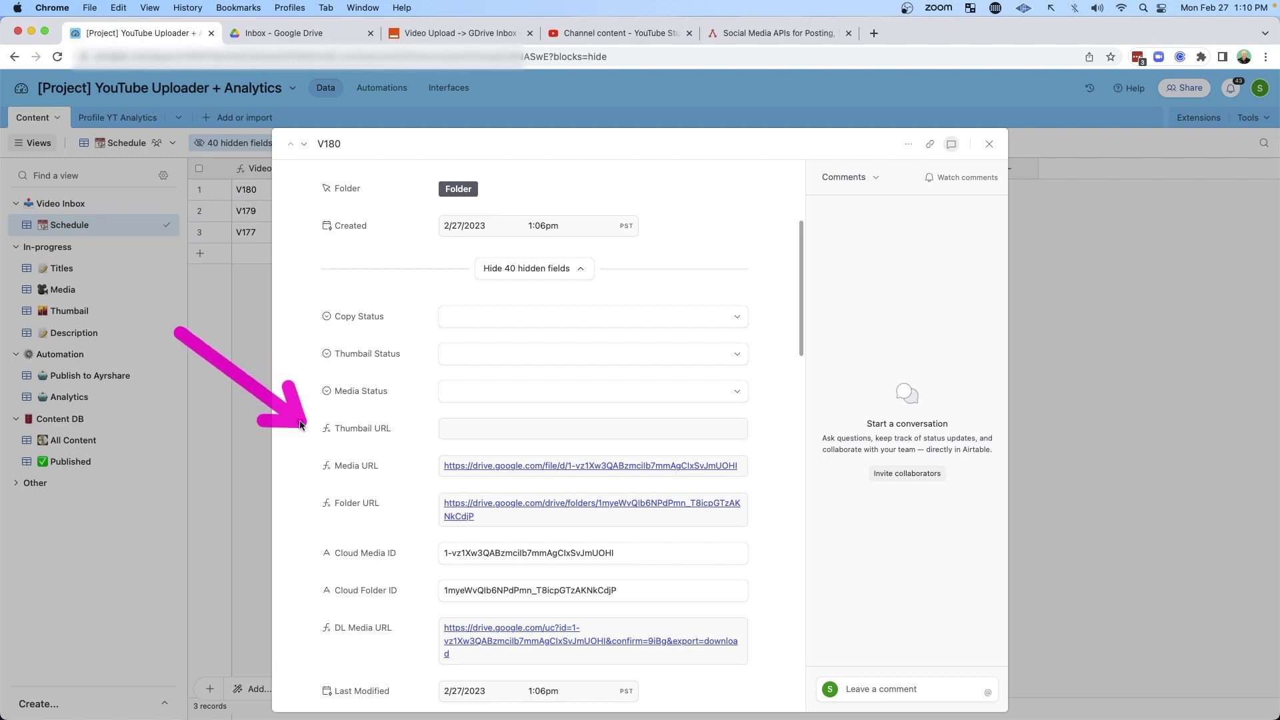
- Compare V180's Media URL, Folder URL and Cloud Media ID against the zap's mappings
scroll(300, 425, down, 2)
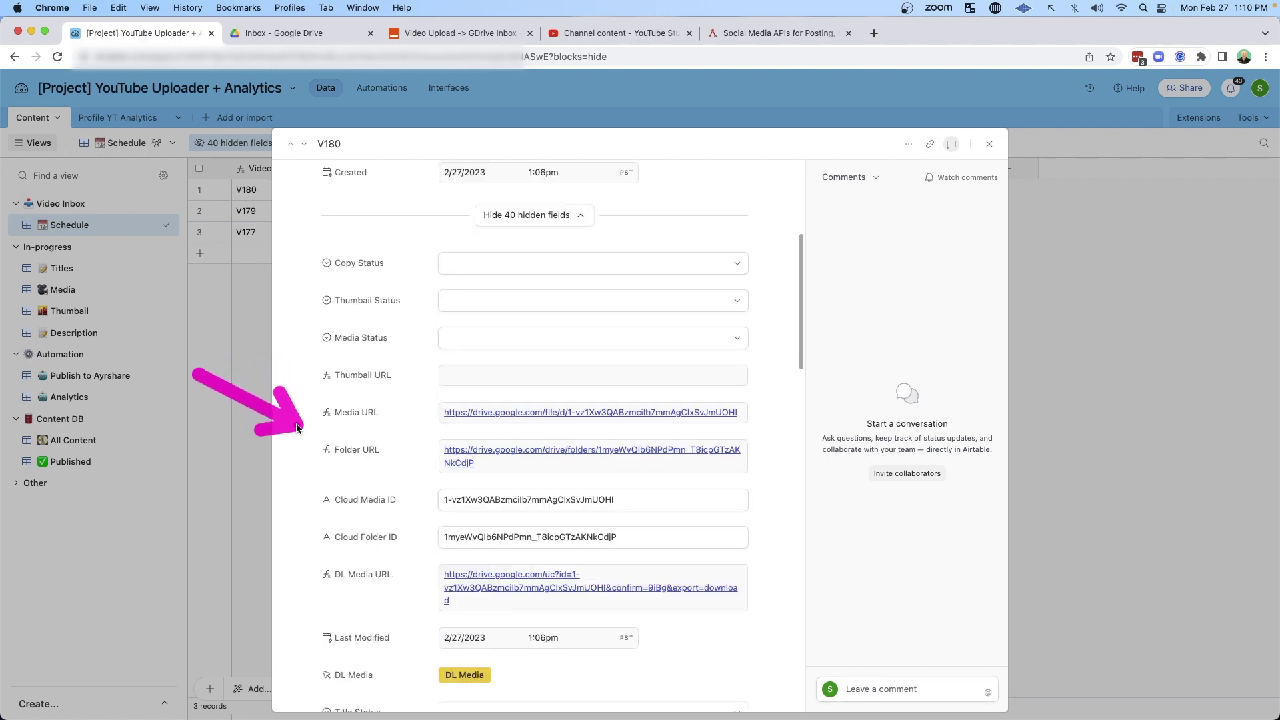
mouse_move(298, 433)
mouse_down()
mouse_move(412, 451)
mouse_move(400, 486)
mouse_up()
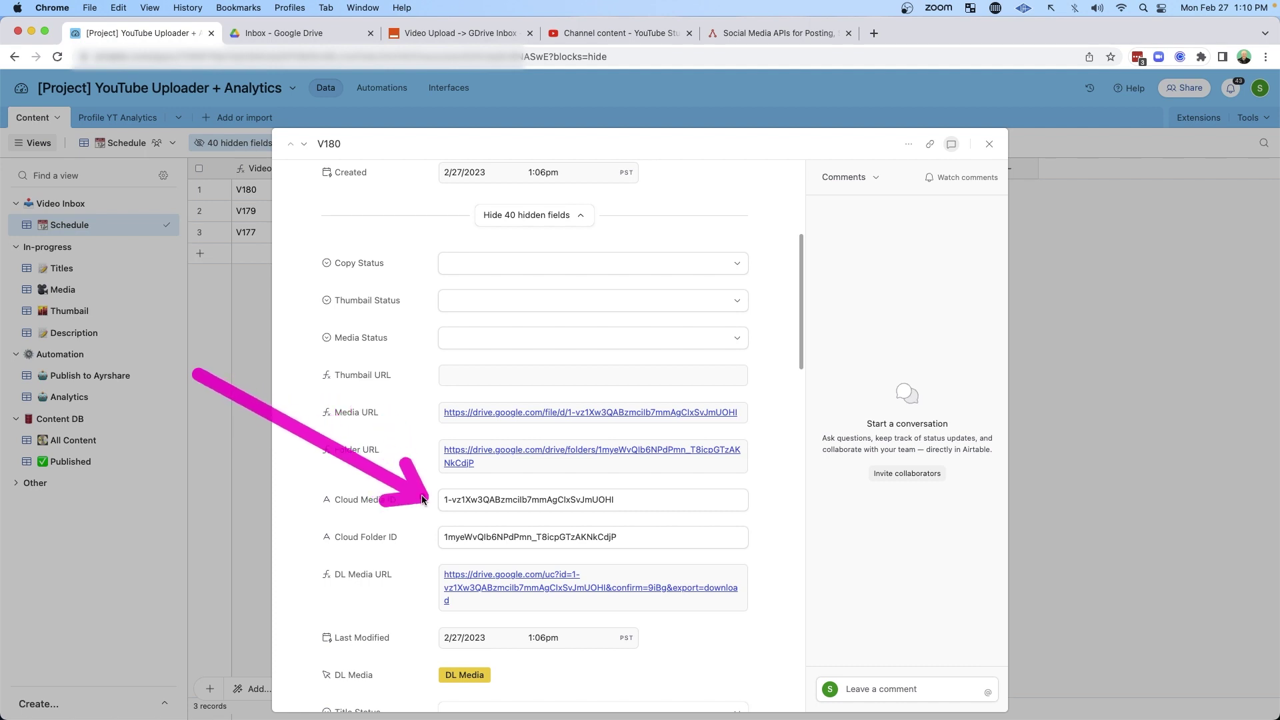
key(super+3)
drag(199, 440, 284, 485)
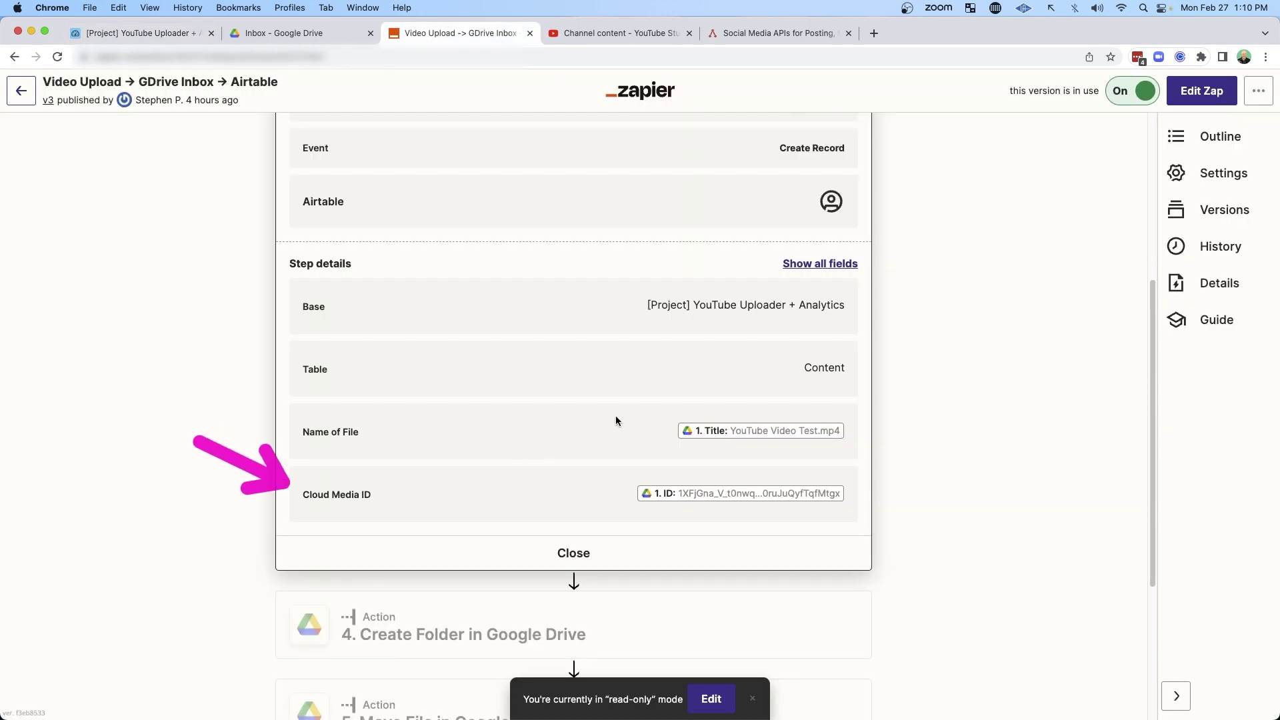
drag(578, 366, 645, 409)
key(super+1)
drag(331, 449, 417, 495)
- Walk through V180's Folder URL, Media URL formula and Ready field
mouse_move(318, 364)
mouse_down()
mouse_move(423, 411)
mouse_move(413, 449)
mouse_up()
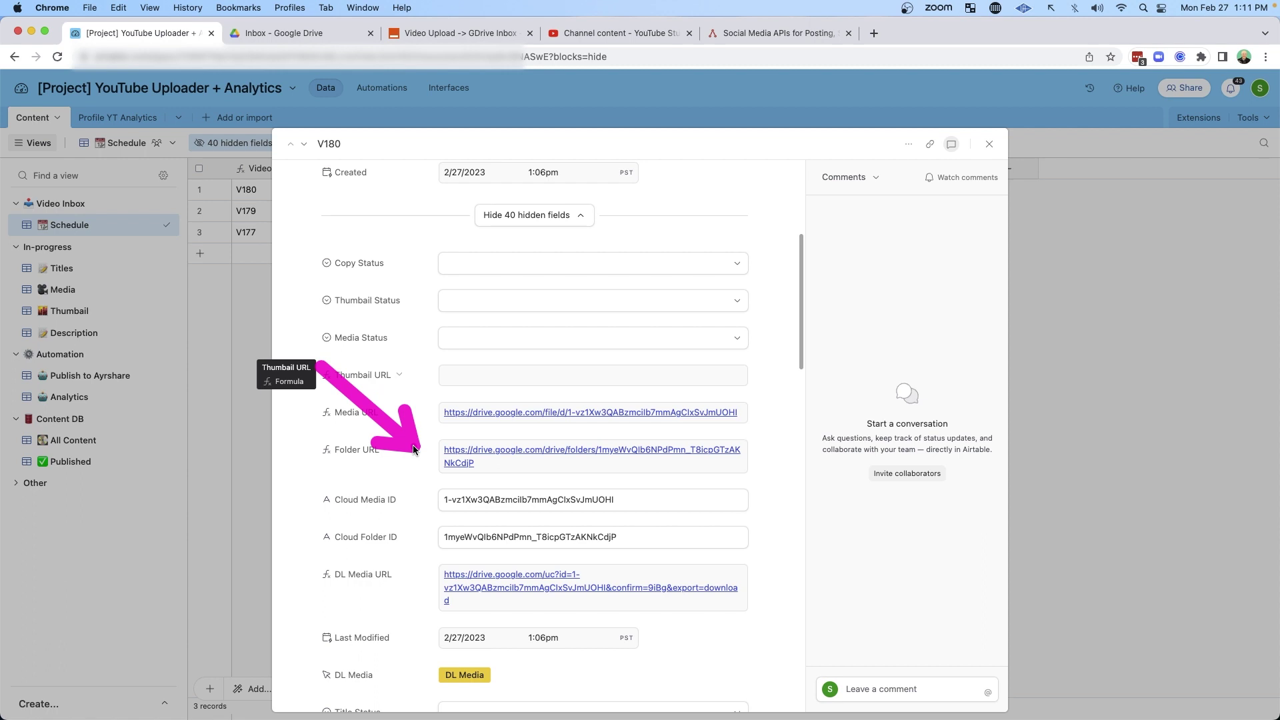
mouse_move(328, 393)
mouse_down()
mouse_move(462, 428)
mouse_move(502, 392)
mouse_move(580, 431)
mouse_up()
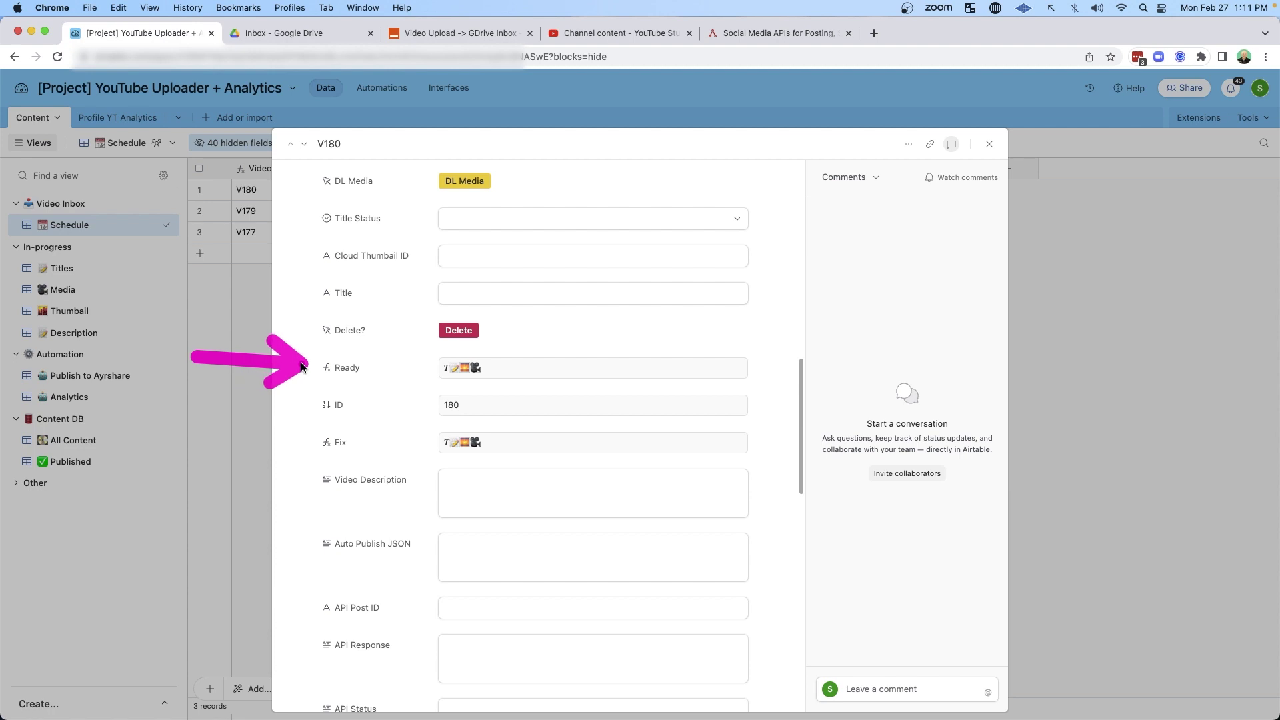
drag(308, 363, 308, 368)
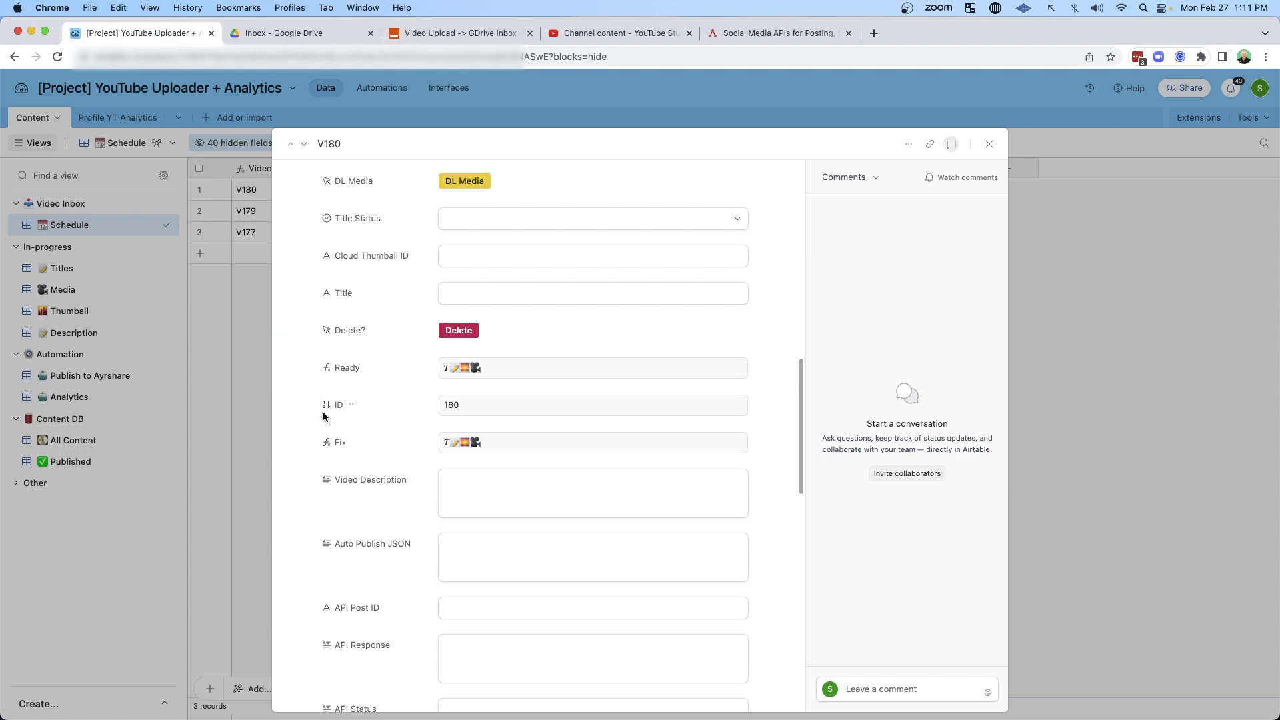
scroll(324, 409, down, 8)
mouse_move(192, 343)
mouse_down()
mouse_move(300, 387)
mouse_move(306, 578)
mouse_up()
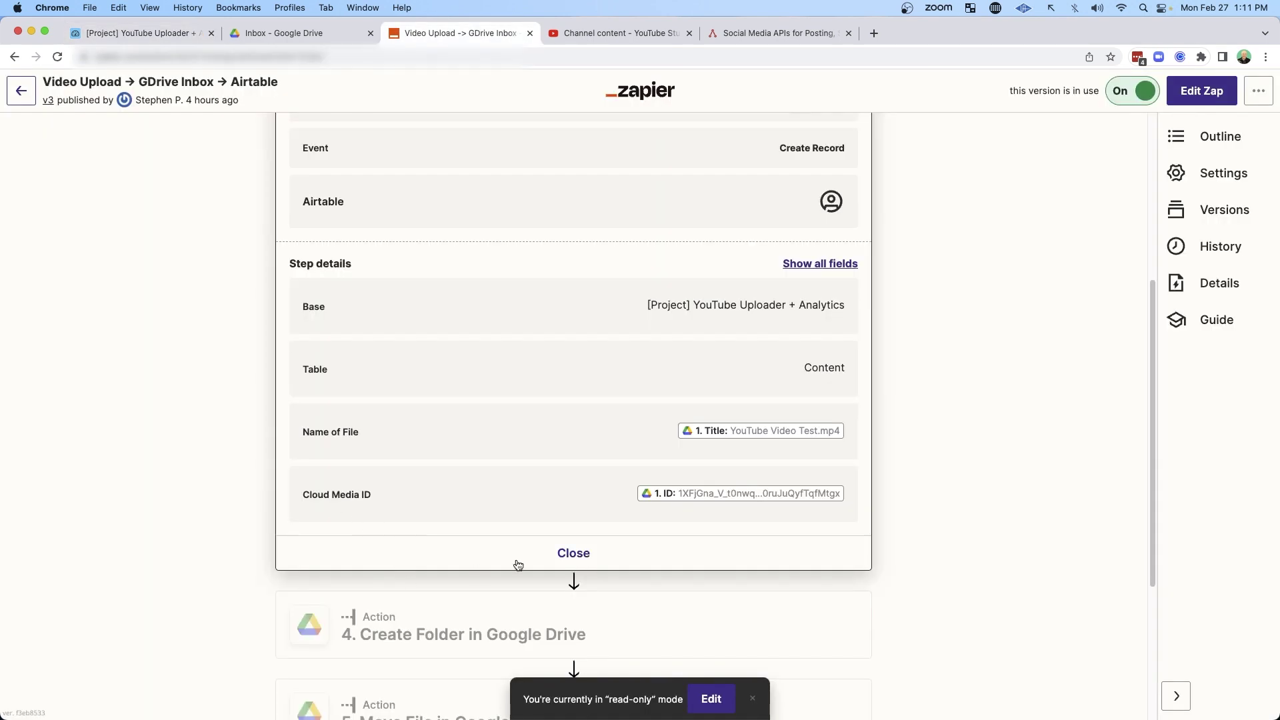
- Confirm Drive's Inbox is now empty and a new V180 folder exists under Videos
click(571, 564)
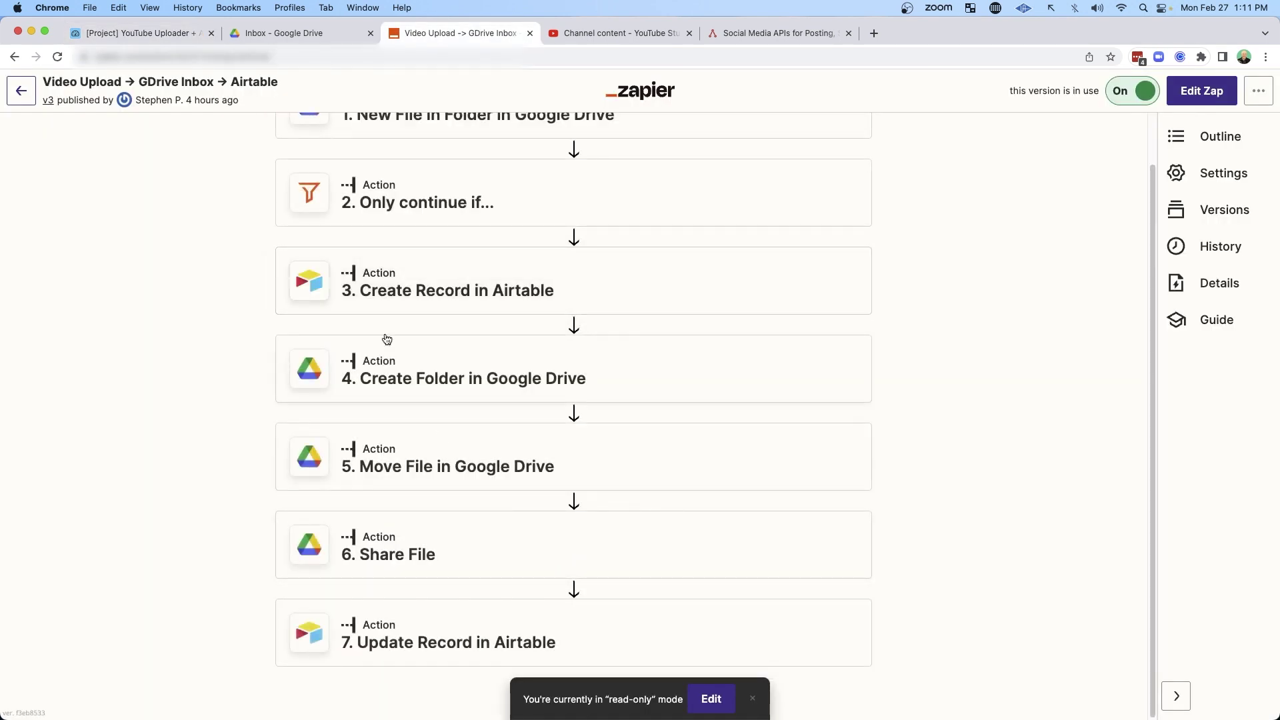
drag(139, 326, 253, 367)
key(super+2)
drag(367, 420, 529, 443)
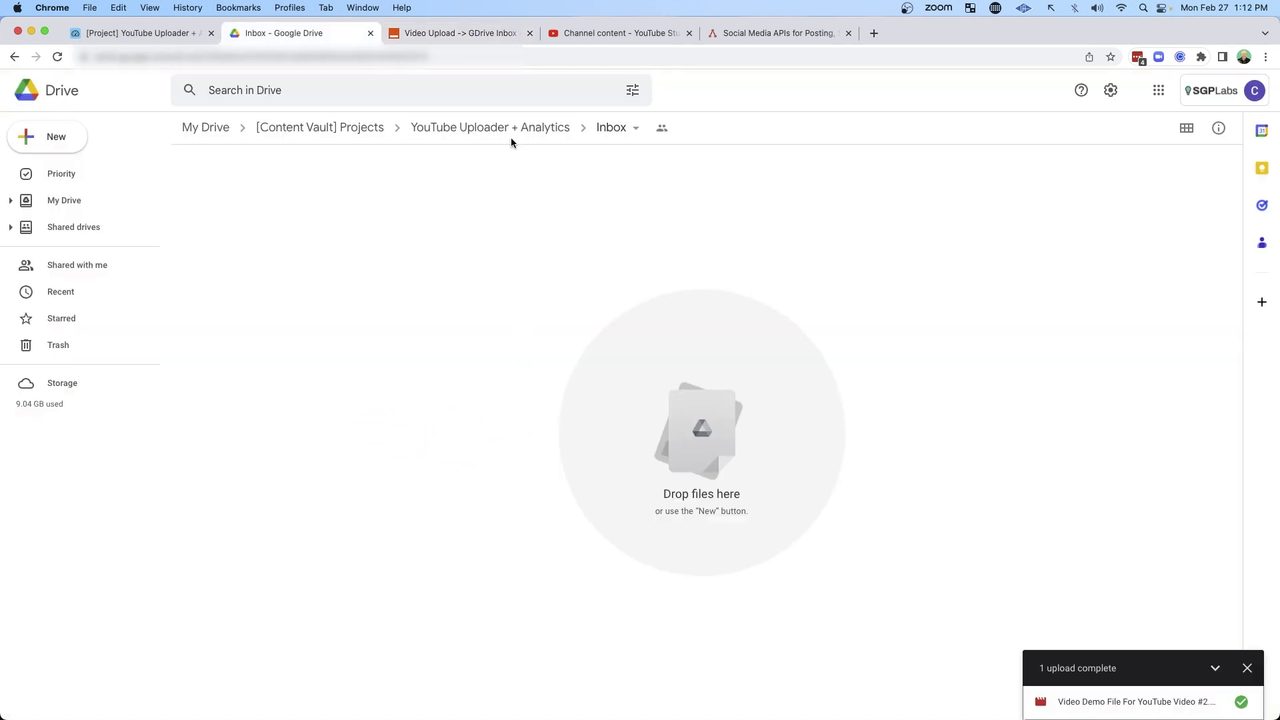
click(501, 130)
double_click(229, 225)
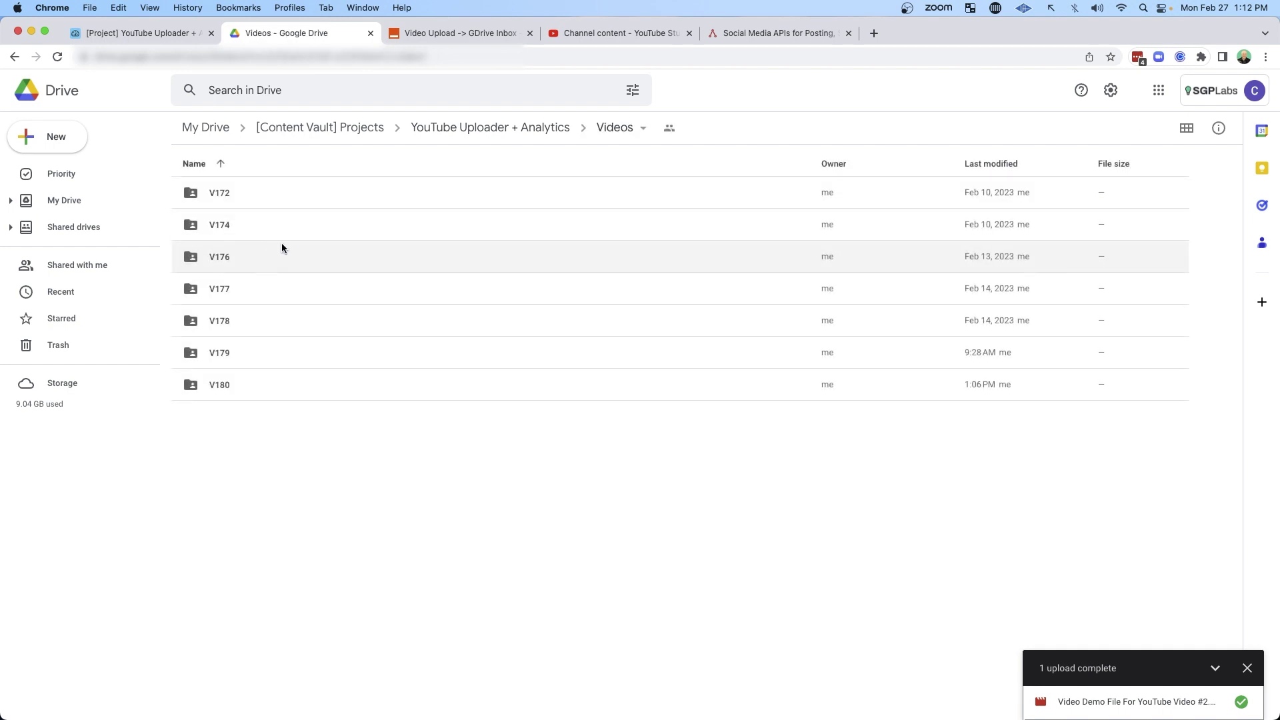
drag(372, 538, 228, 434)
- Check that the Create Folder step names the folder from record V180's Video ID
key(super+3)
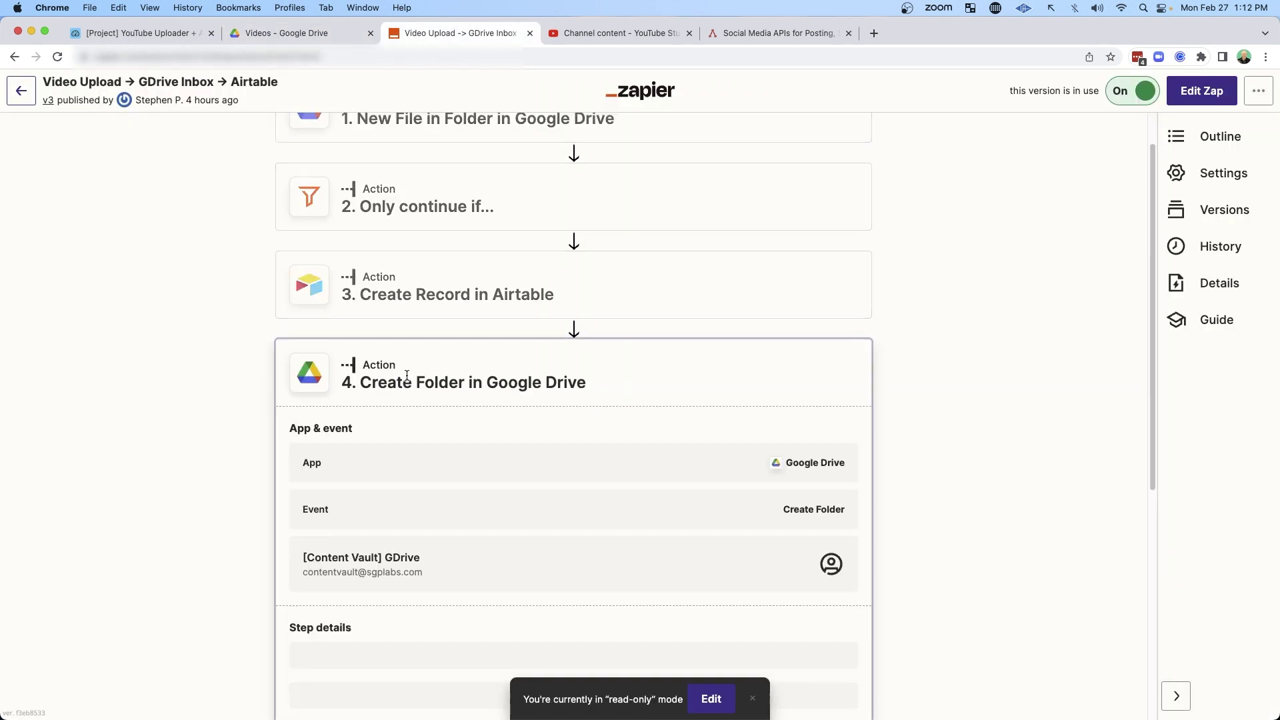
scroll(407, 375, down, 5)
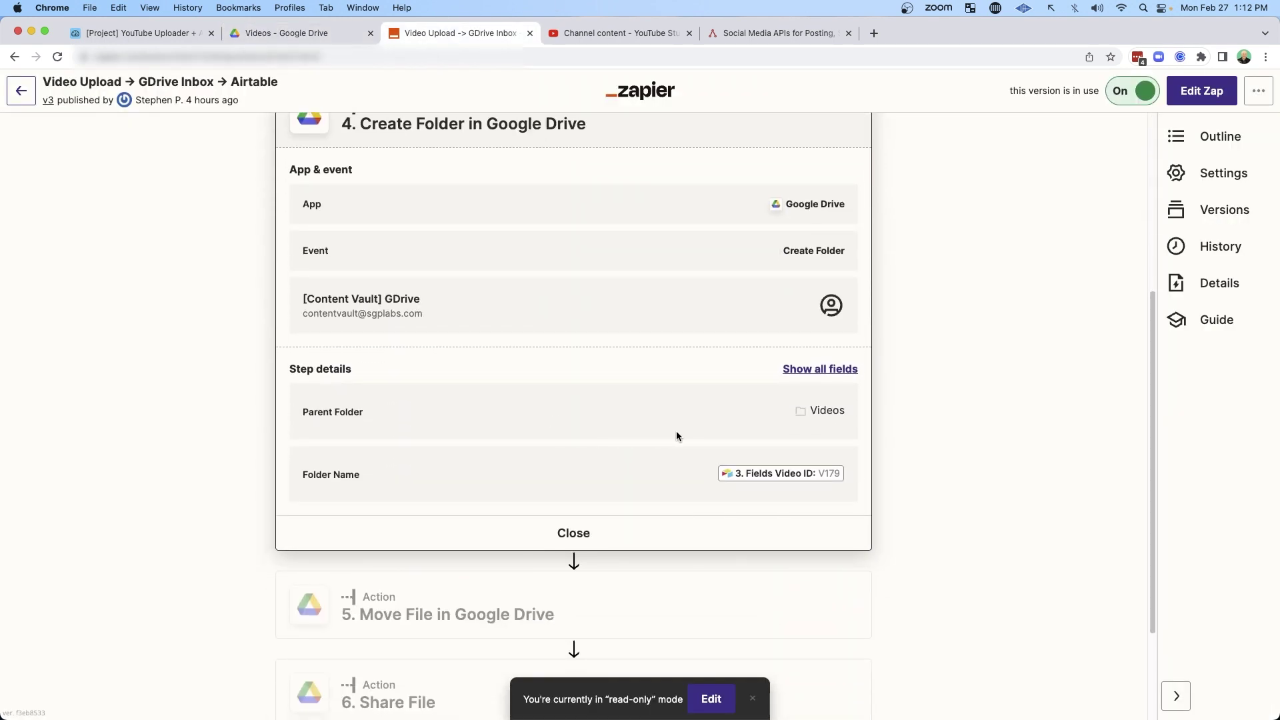
drag(632, 420, 693, 463)
scroll(694, 464, up, 6)
drag(150, 287, 248, 331)
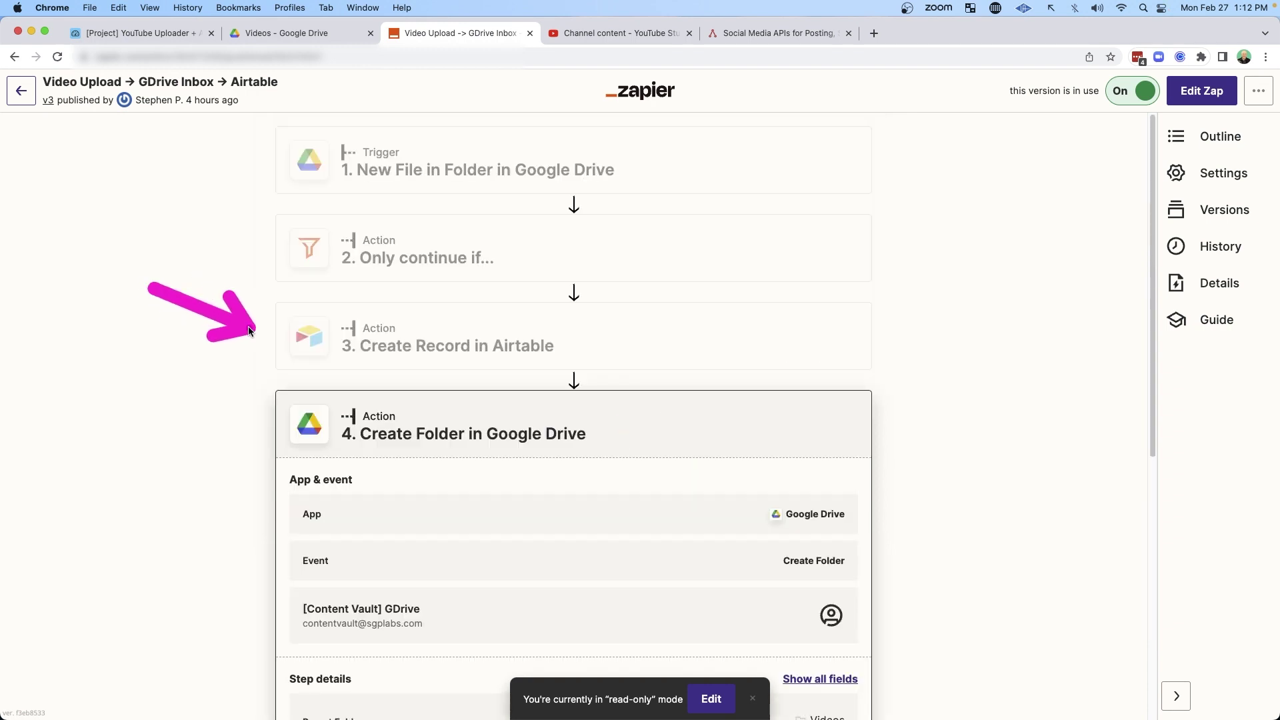
key(super+1)
drag(110, 120, 215, 187)
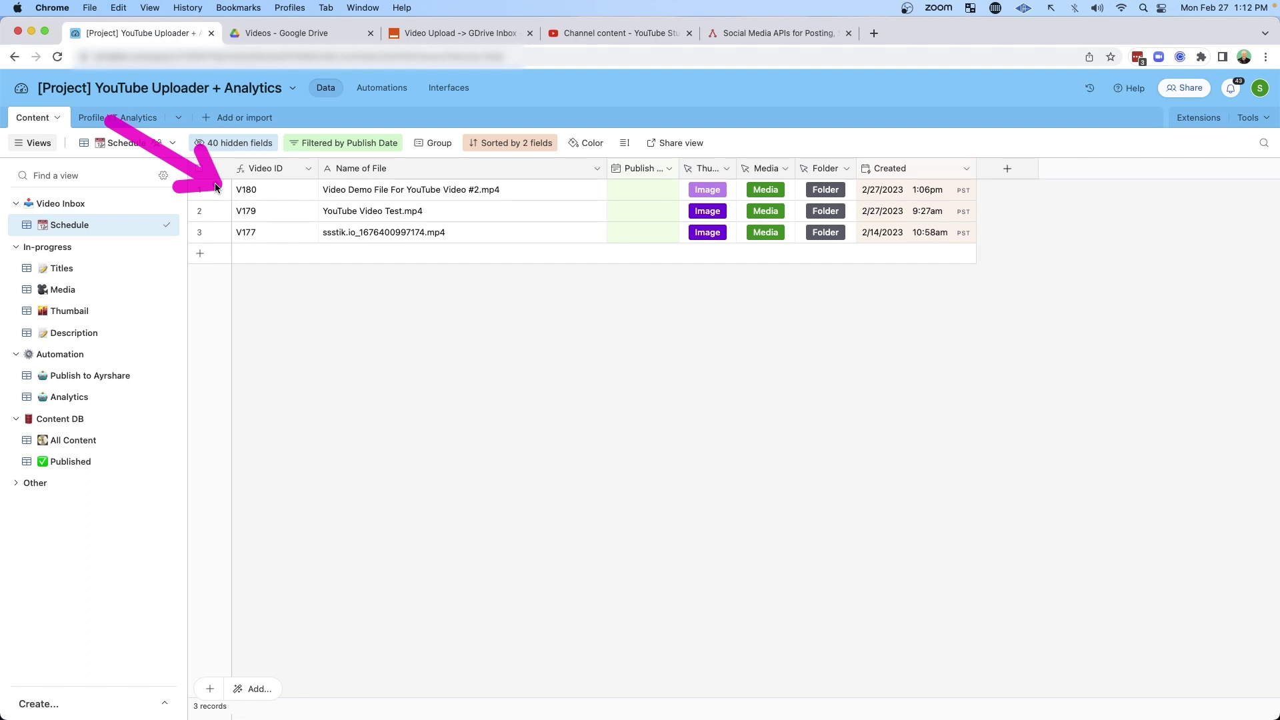
- Match step 4's Folder Name value with the V180 folder in Drive's Videos folder
key(super+3)
drag(158, 357, 303, 424)
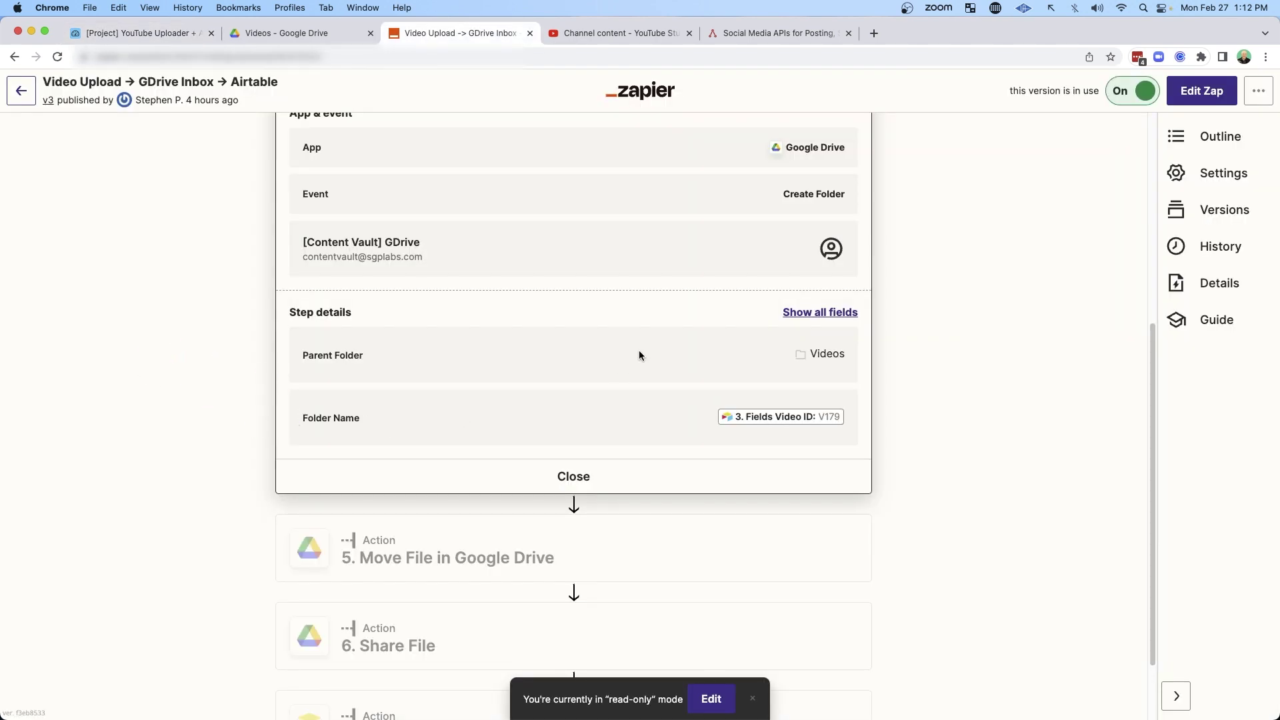
mouse_move(592, 333)
mouse_down()
mouse_move(614, 366)
mouse_move(688, 403)
mouse_up()
drag(963, 344, 869, 410)
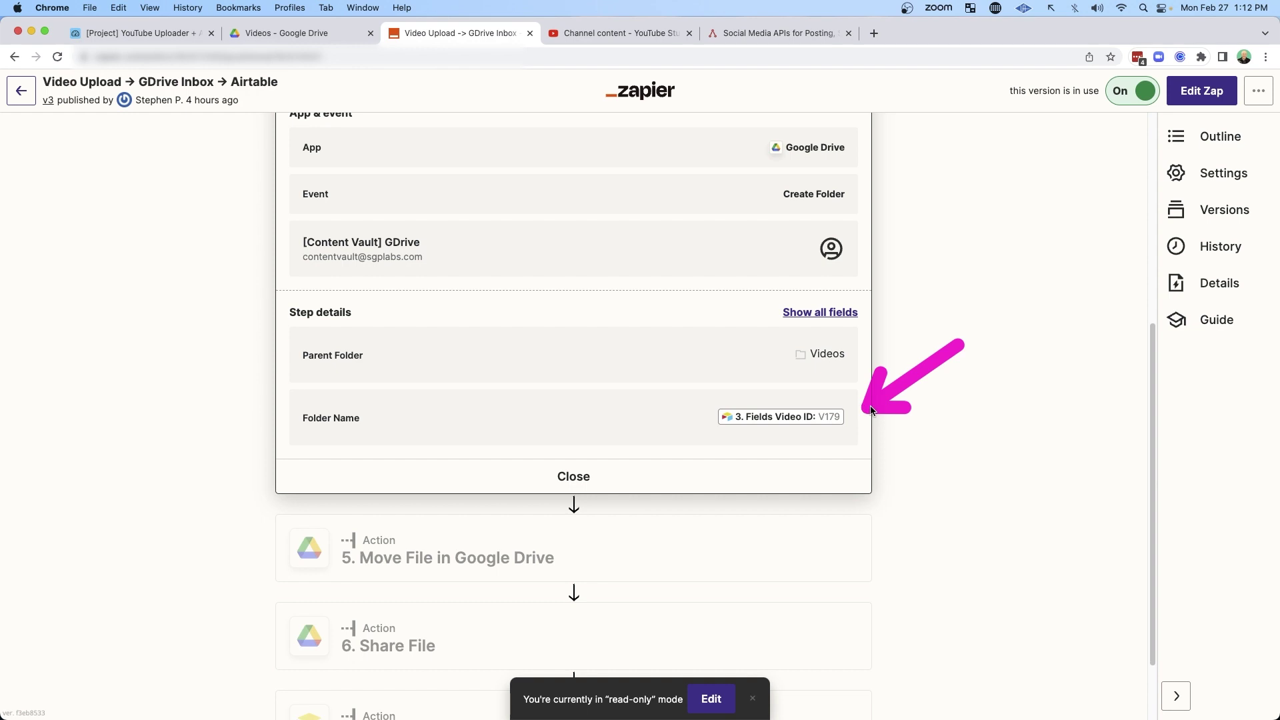
key(super+2)
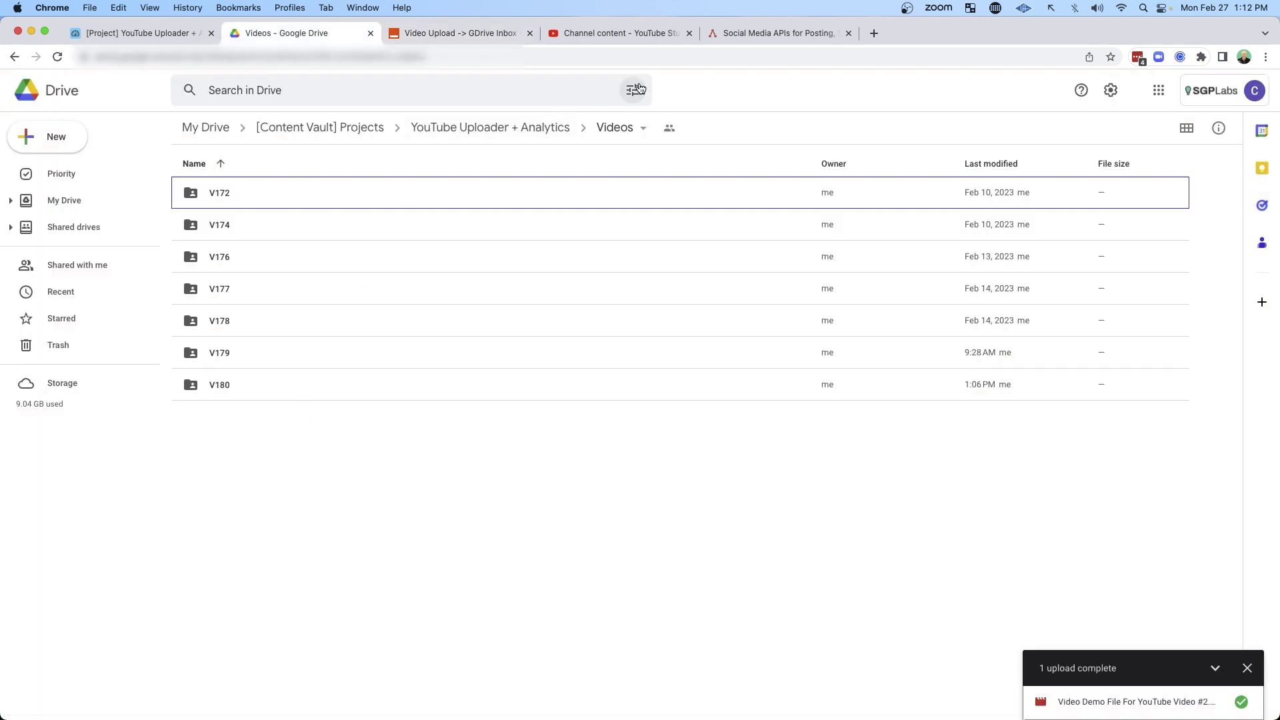
drag(270, 537, 220, 419)
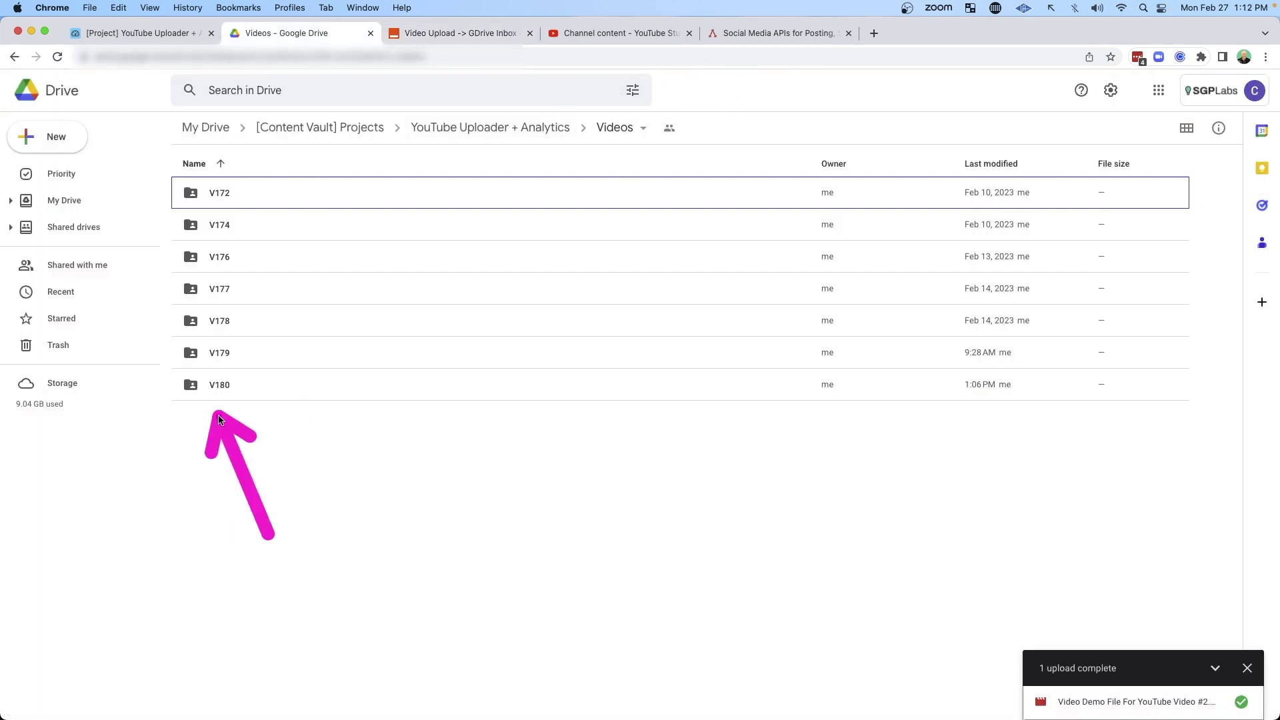
key(super+3)
drag(117, 460, 270, 467)
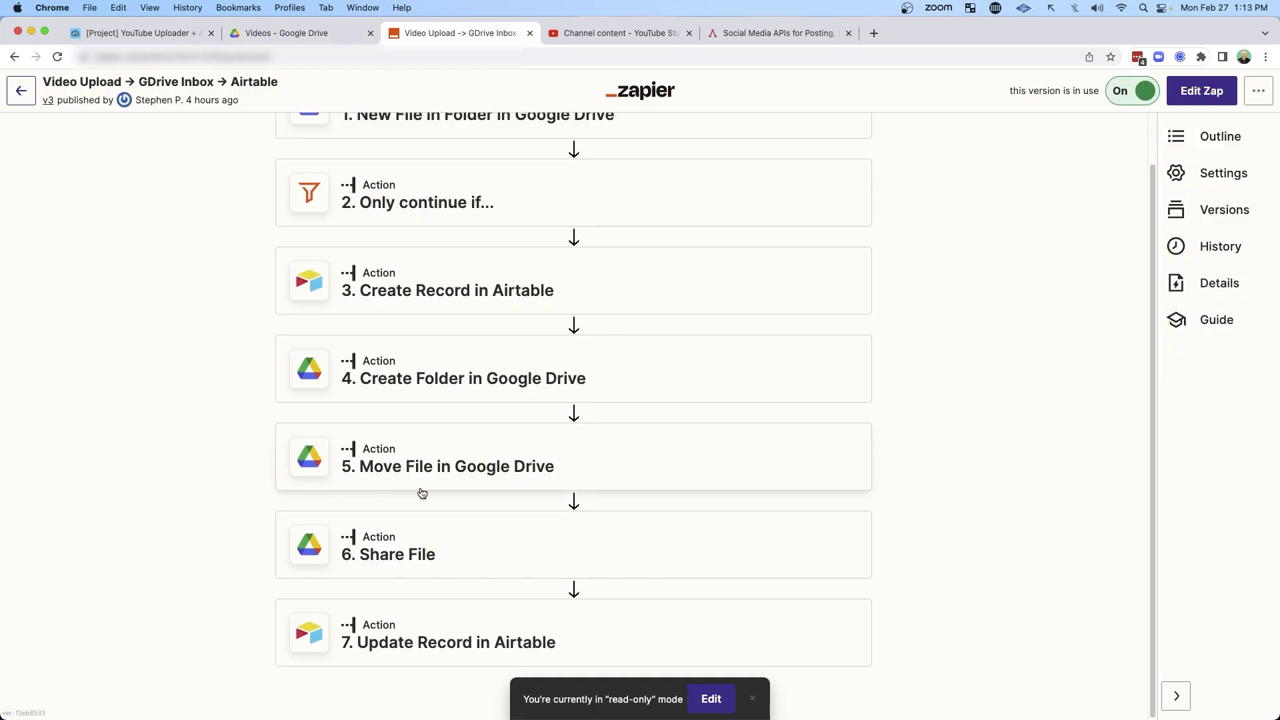
- Review the Move File step: File from the trigger, Folder from step 4
click(461, 466)
drag(152, 400, 266, 457)
click(557, 361)
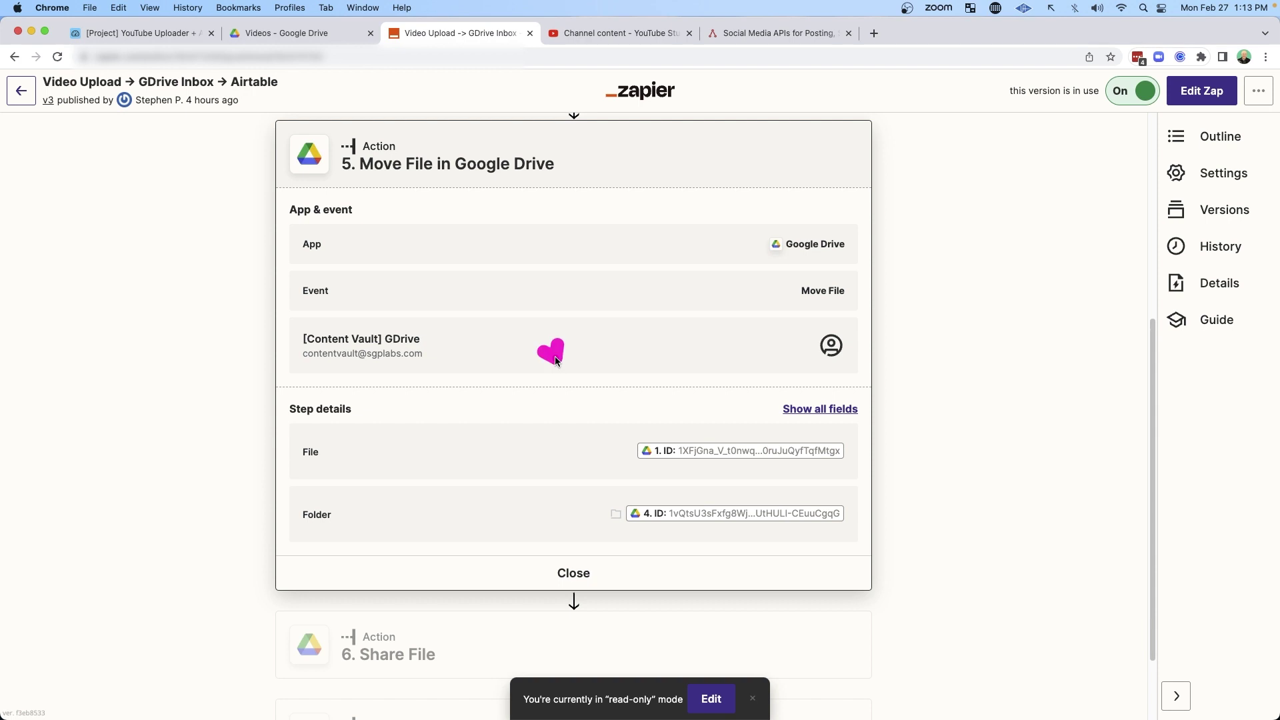
drag(553, 353, 613, 427)
mouse_move(512, 442)
mouse_down()
mouse_move(572, 460)
mouse_move(607, 501)
mouse_up()
scroll(486, 518, up, 5)
drag(185, 401, 260, 422)
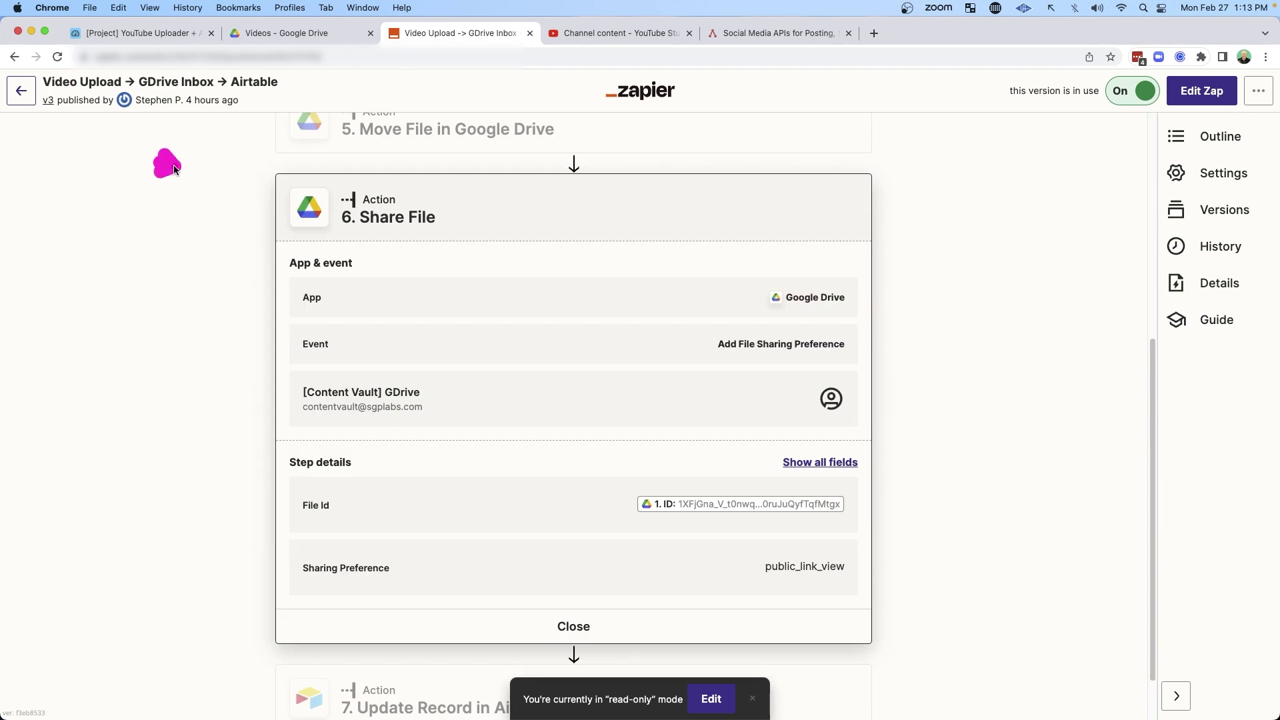
- Review the Share File step's public_link_view preference and Update Record's Cloud Folder ID
drag(163, 165, 270, 208)
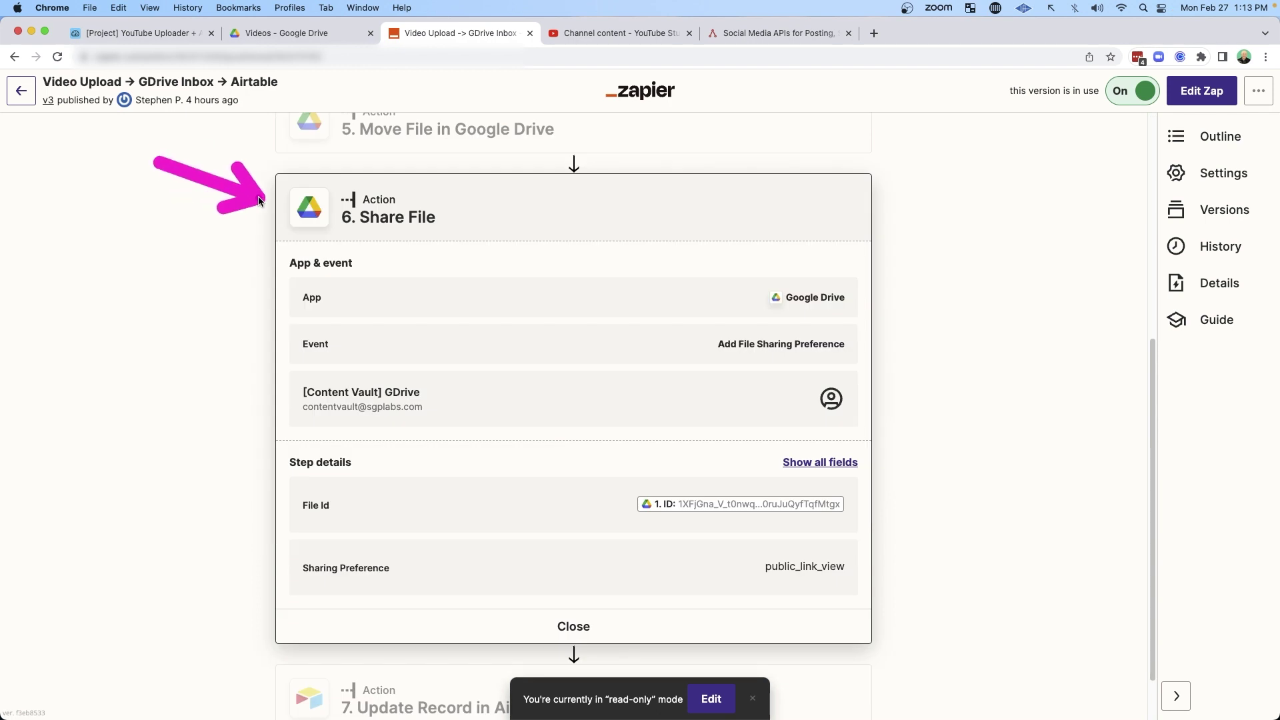
drag(987, 492, 870, 556)
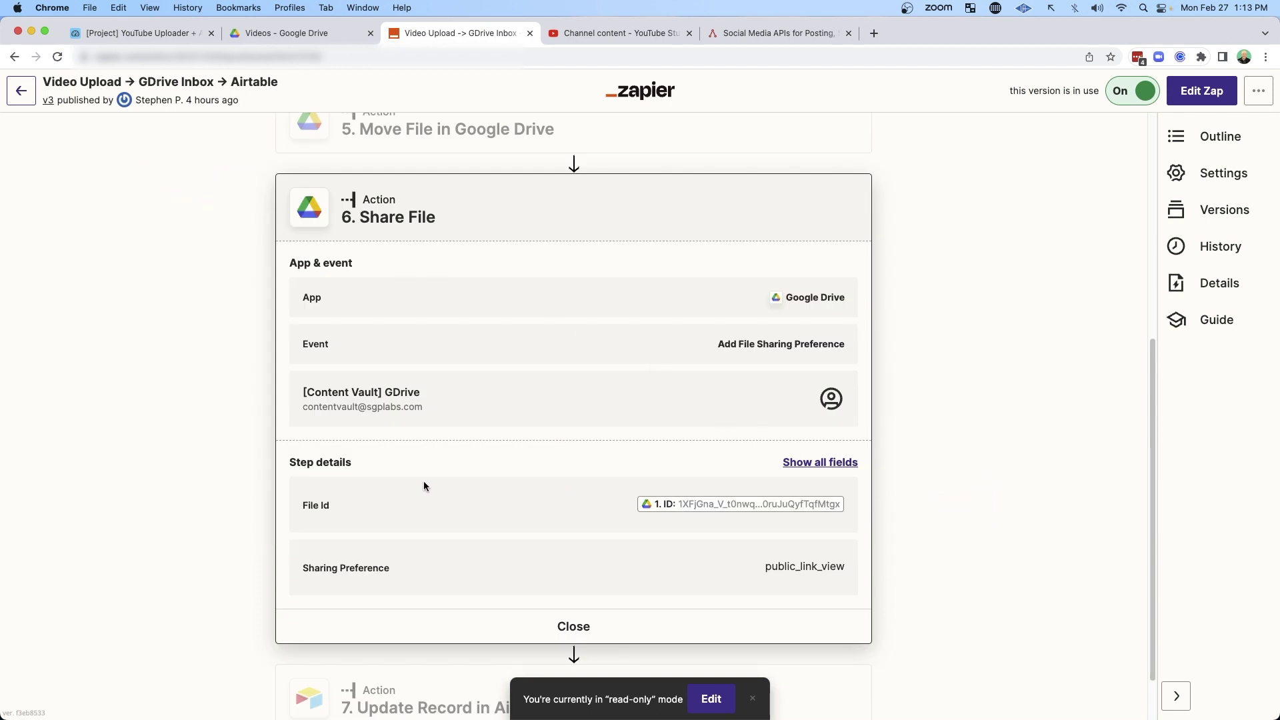
drag(172, 592, 251, 610)
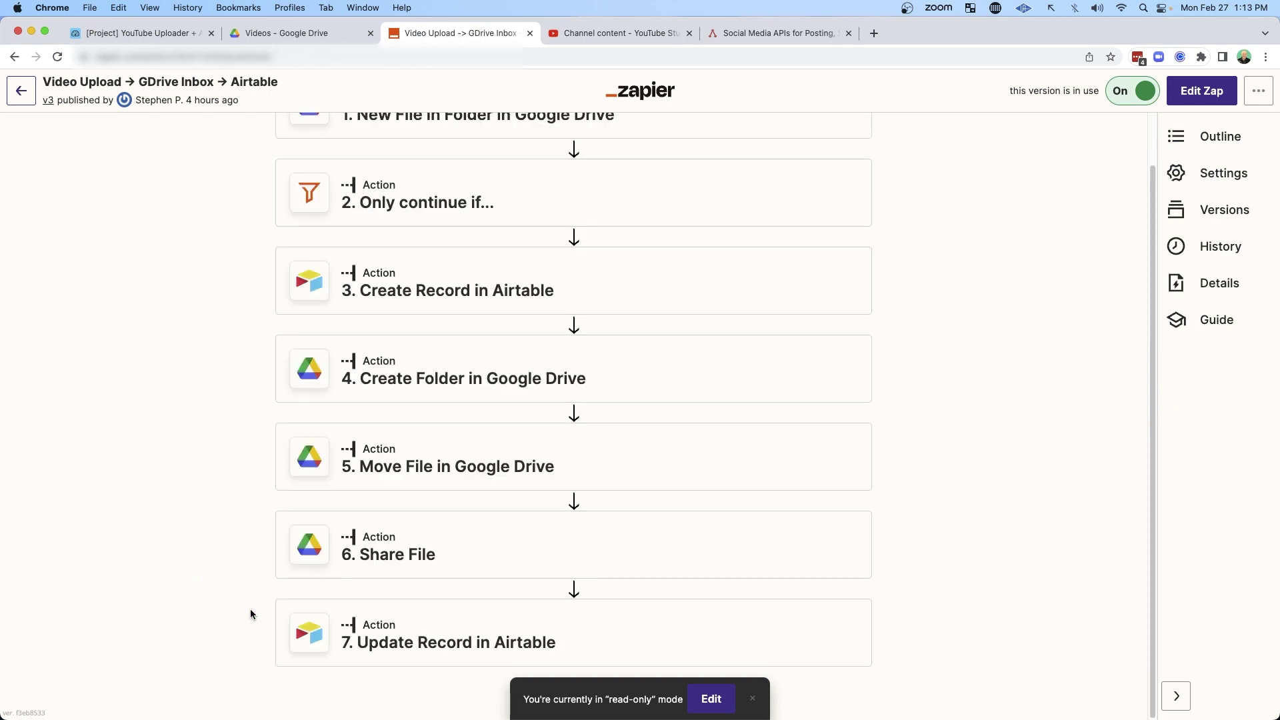
mouse_move(76, 363)
mouse_down()
mouse_move(211, 360)
mouse_move(258, 302)
mouse_up()
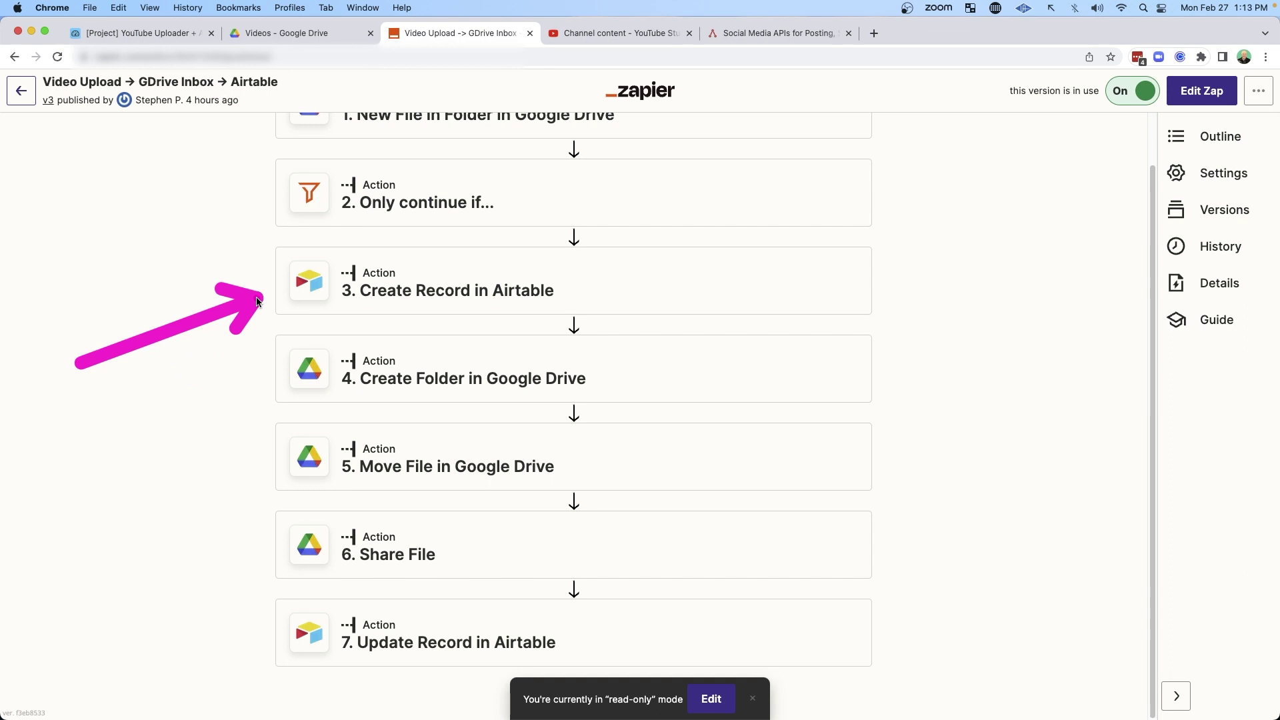
drag(158, 515, 285, 586)
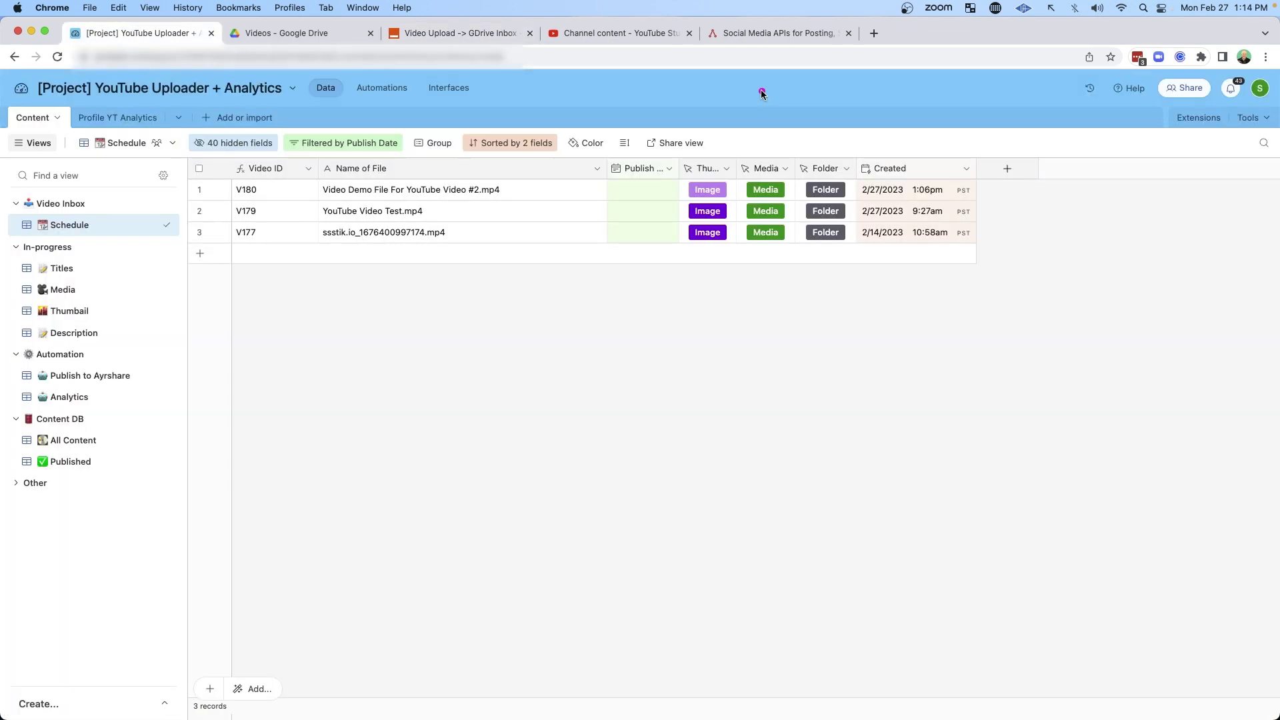
- Play and pause V180's uploaded video from its Media link in Drive
mouse_move(763, 92)
mouse_down()
mouse_move(707, 160)
mouse_move(759, 159)
mouse_up()
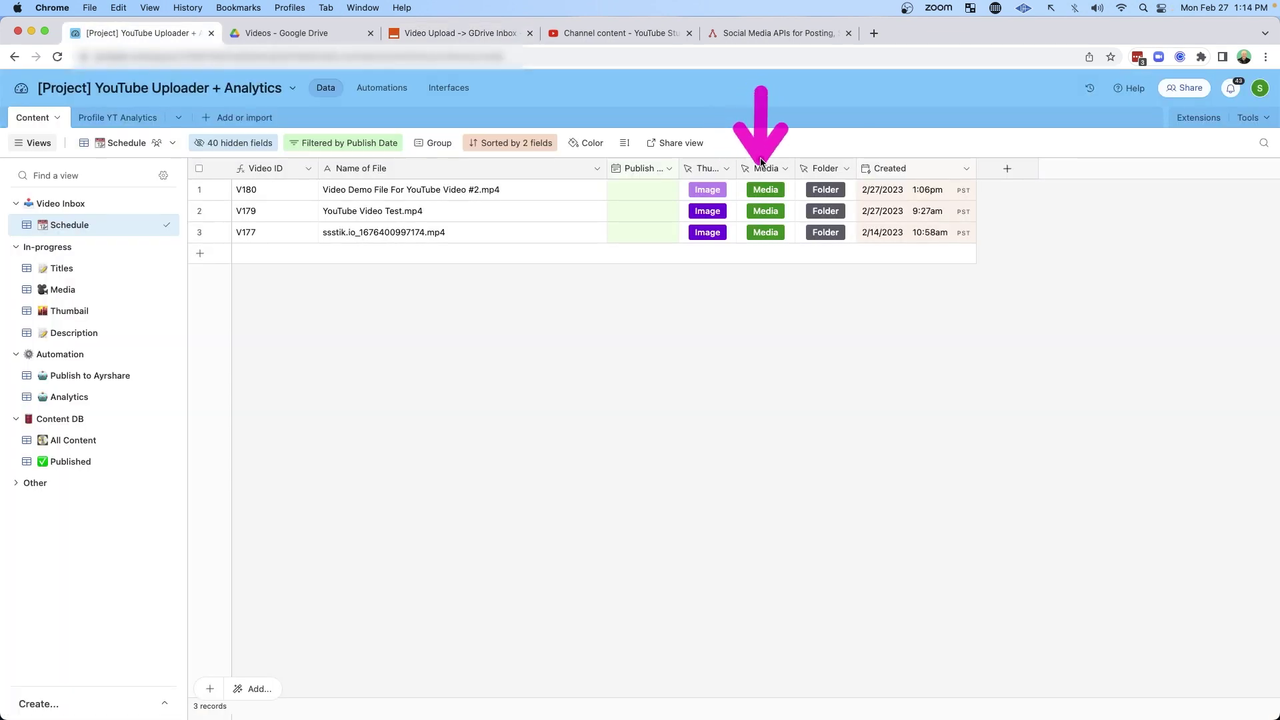
click(771, 190)
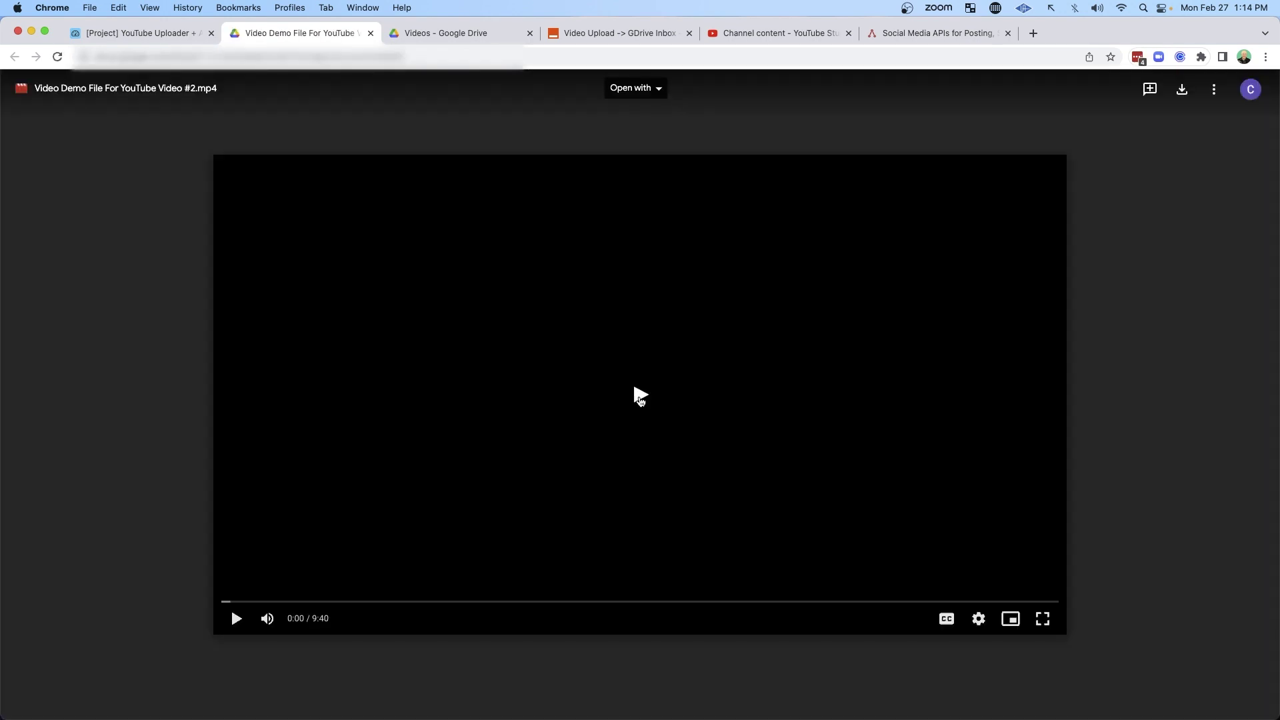
click(641, 398)
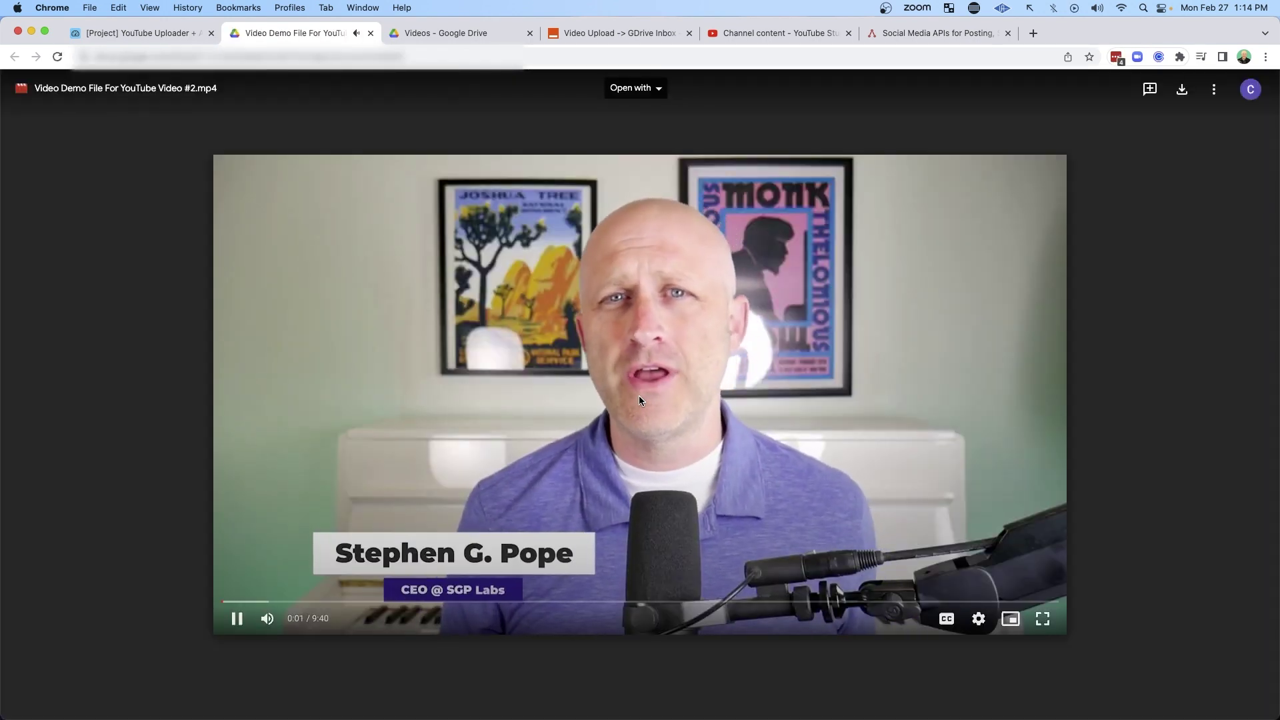
click(639, 394)
click(194, 33)
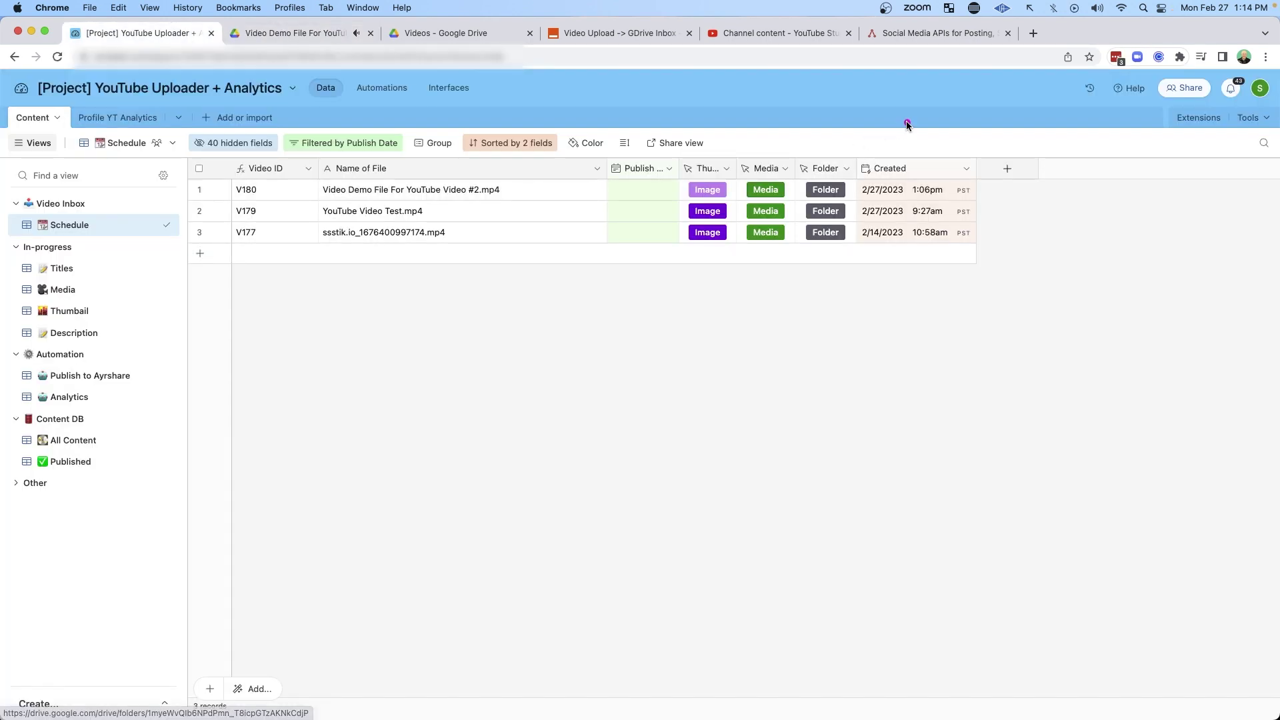
- Open V180's Drive folder from its Folder link and confirm it holds the video
drag(909, 121, 861, 169)
click(827, 190)
drag(382, 320, 378, 155)
drag(252, 336, 224, 237)
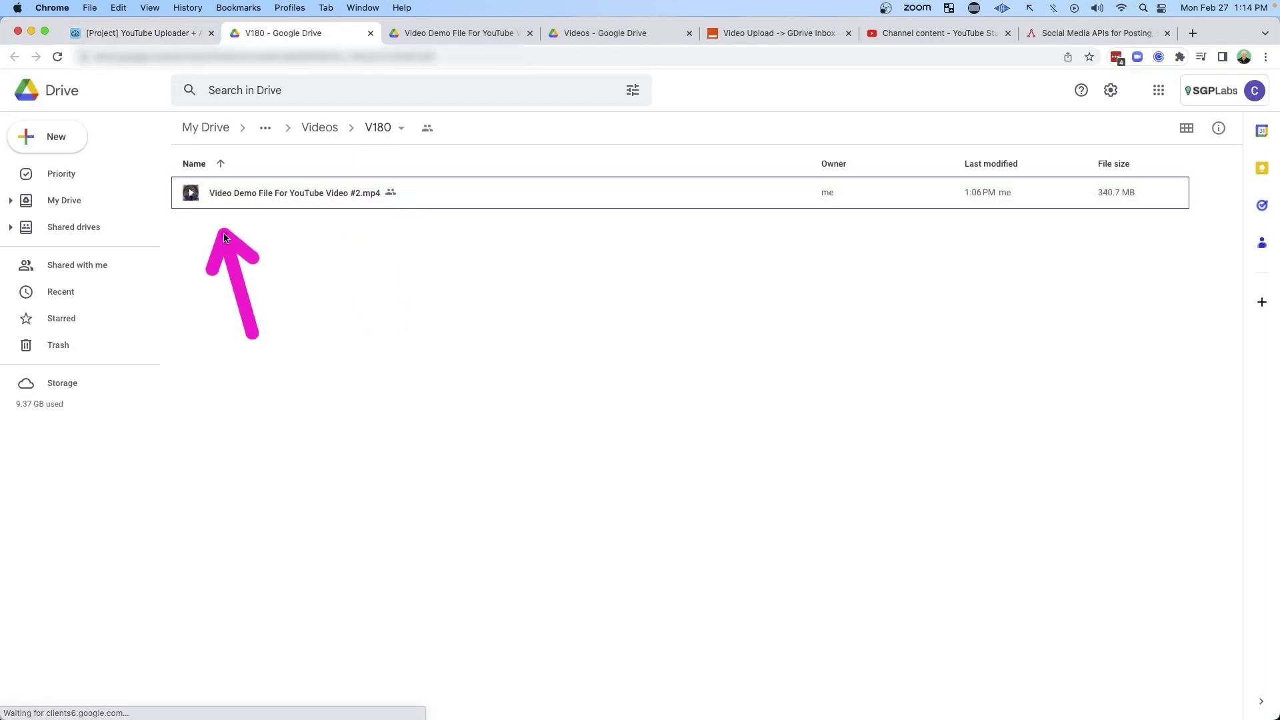
- Back in Airtable, note the Name of File and Image thumbnail cells and the Thumbnail Upload zap
click(194, 34)
drag(323, 93, 366, 168)
drag(819, 89, 734, 169)
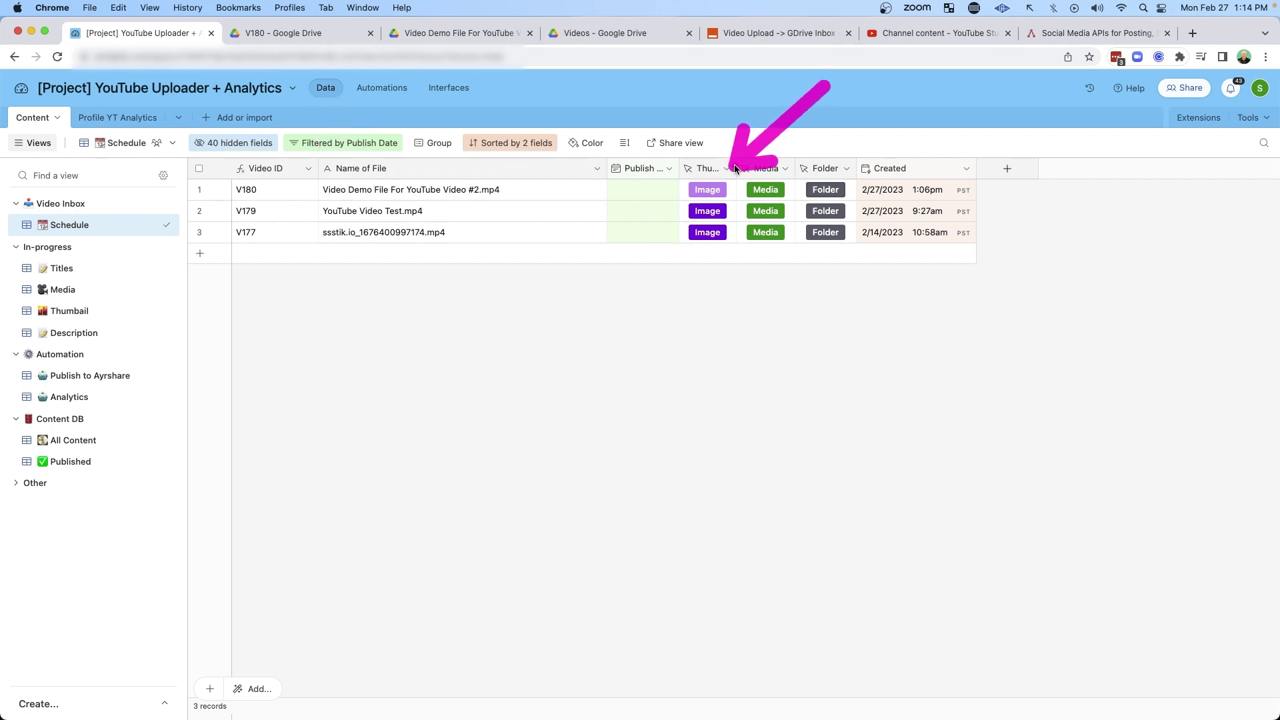
drag(888, 332, 816, 392)
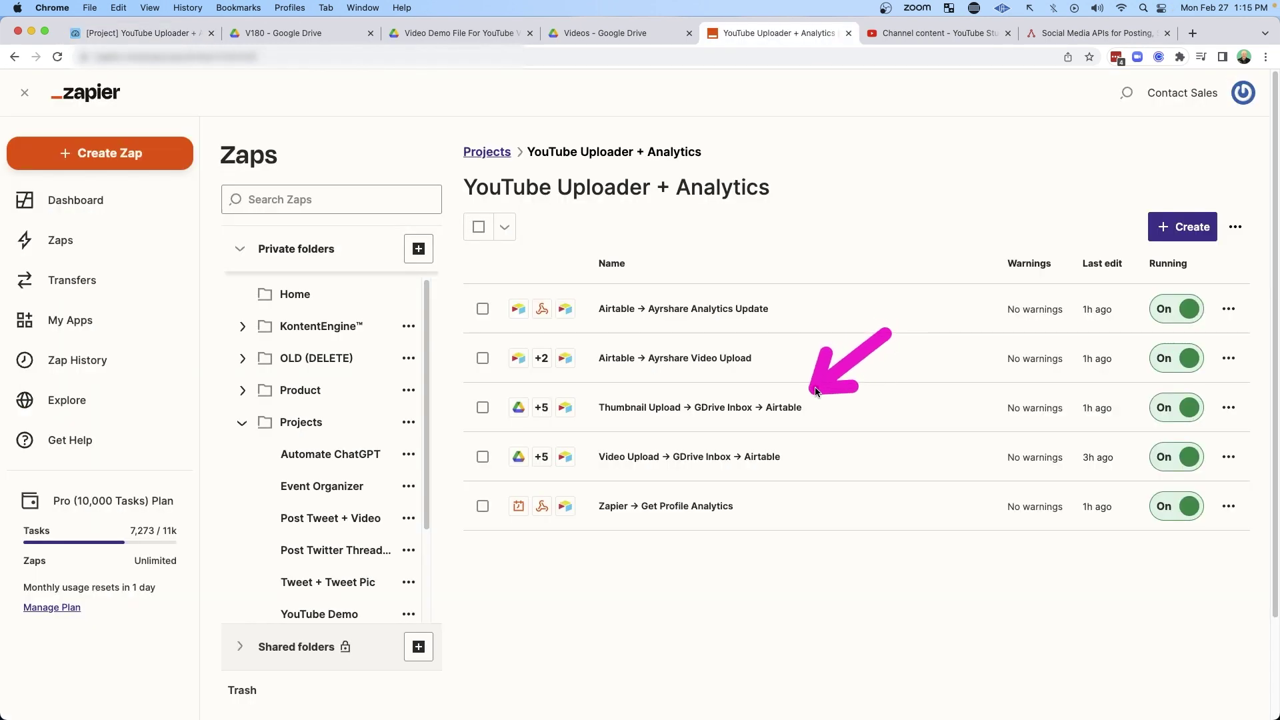
- Upload the 684 KB thumbnail V180.png from the desktop into the Drive Inbox folder
drag(795, 302, 745, 378)
drag(791, 306, 782, 388)
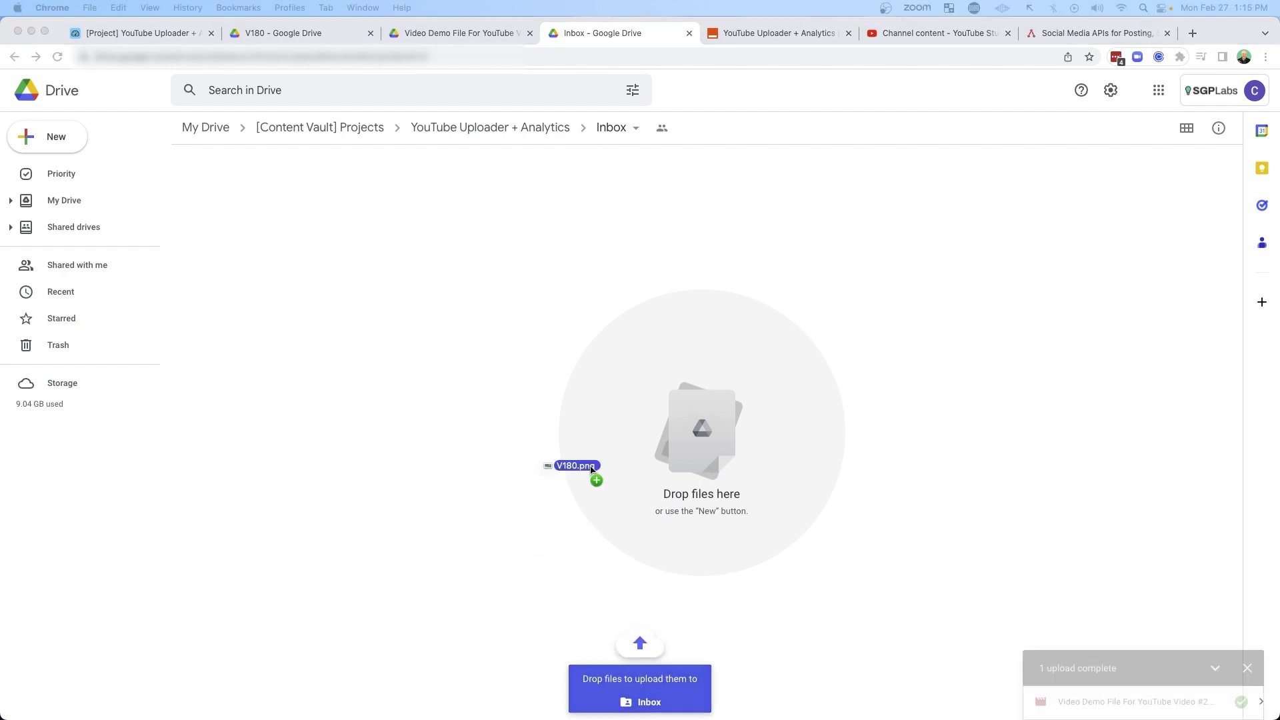
drag(589, 470, 650, 390)
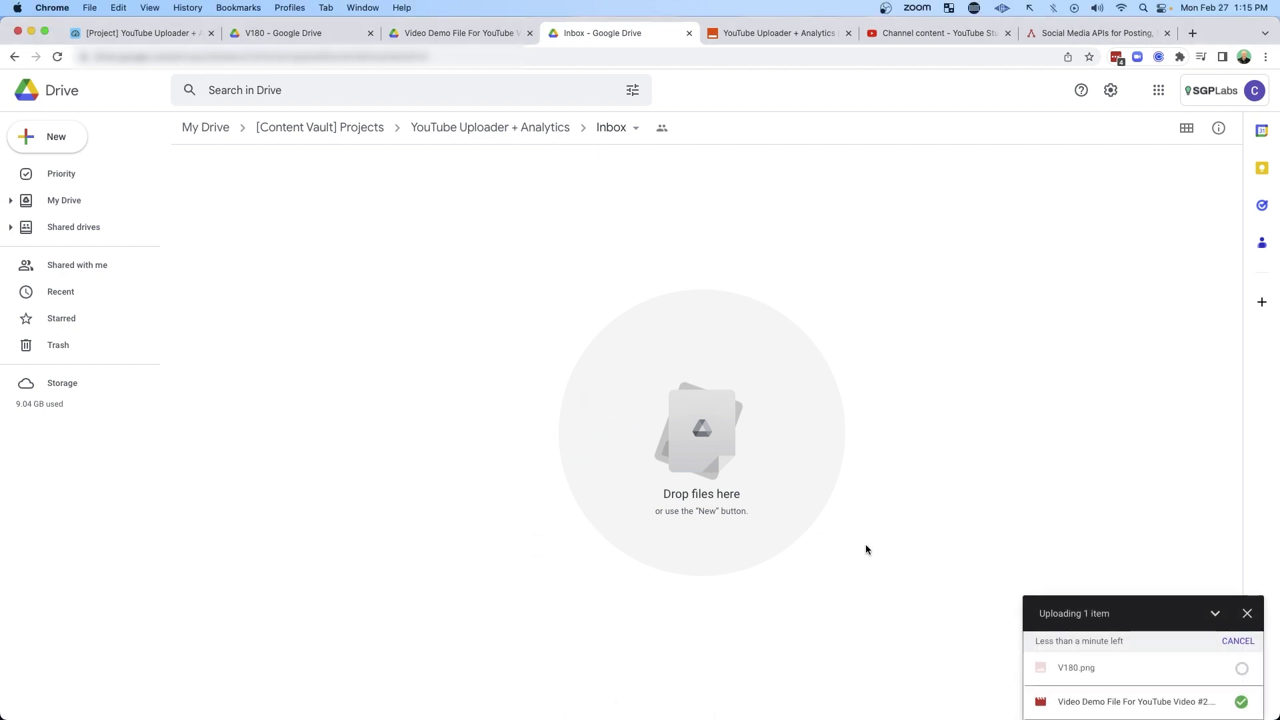
mouse_move(895, 640)
mouse_down()
mouse_move(944, 626)
mouse_move(1021, 680)
mouse_move(1044, 670)
mouse_up()
drag(288, 365, 232, 233)
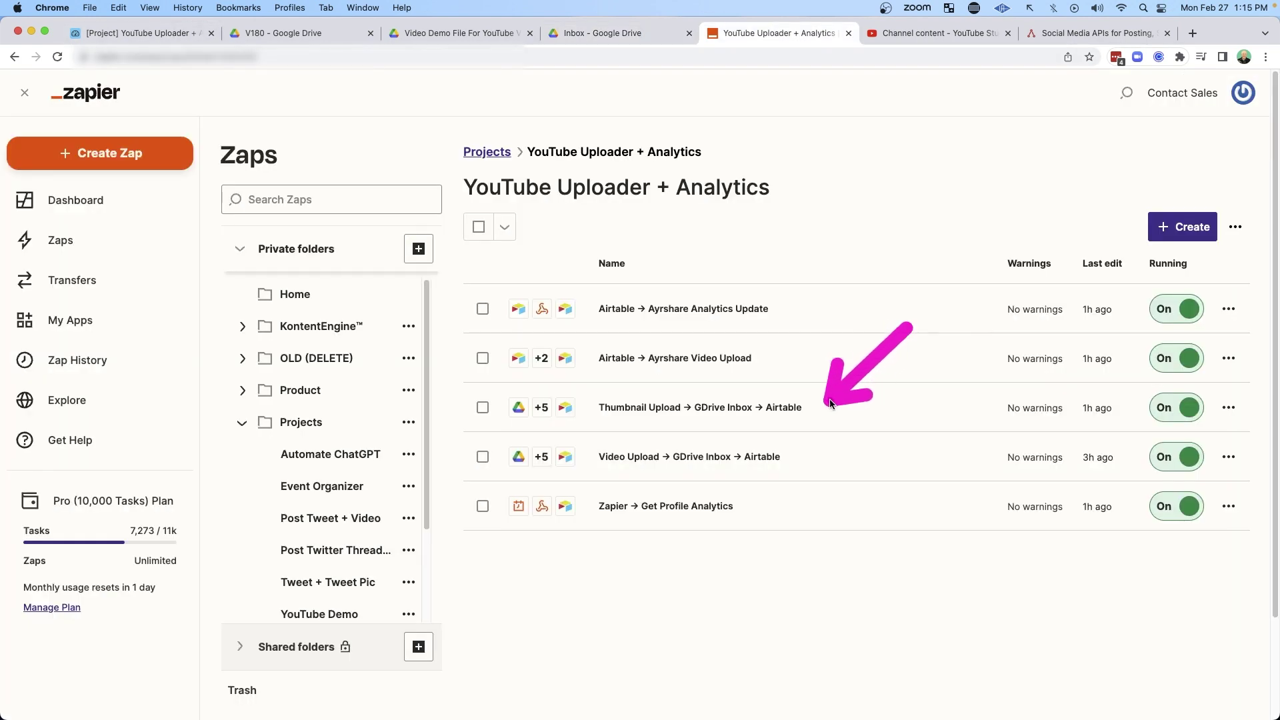
- Open the Thumbnail Upload zap and review its Google Drive Inbox trigger and 'contains image' filter
click(737, 407)
drag(112, 168, 237, 163)
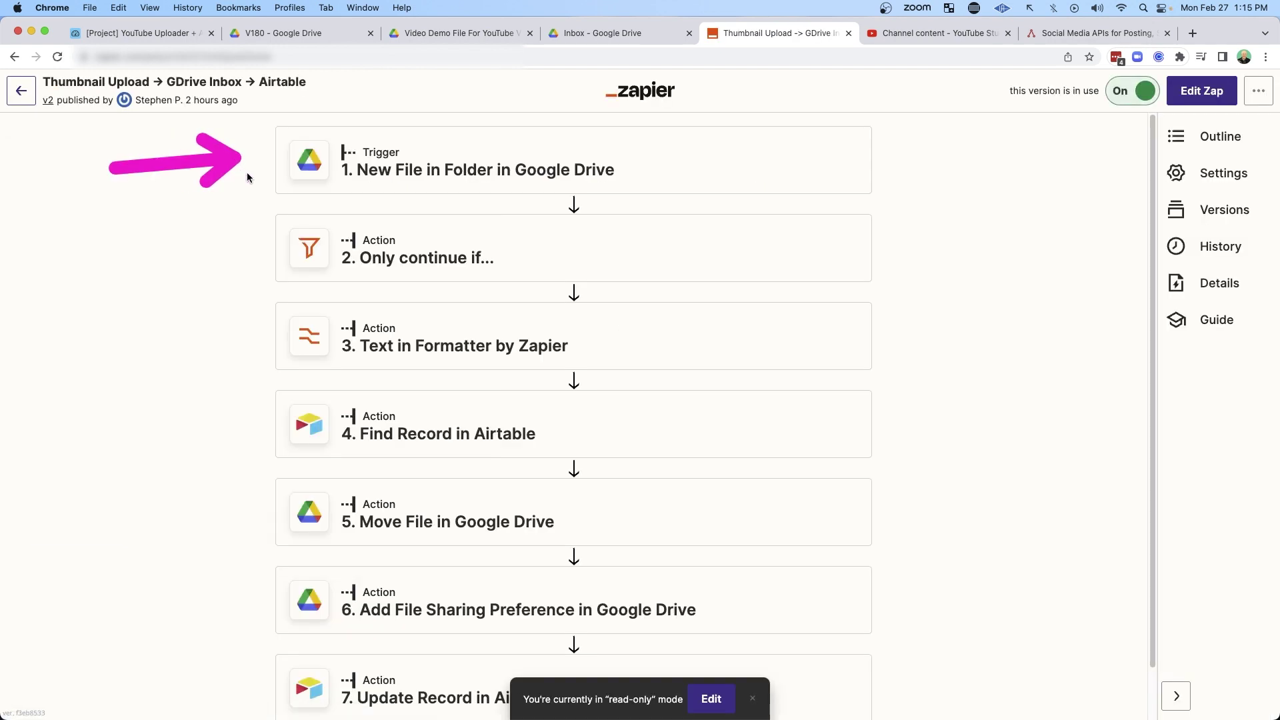
click(432, 189)
drag(967, 239, 891, 276)
drag(1004, 423, 867, 463)
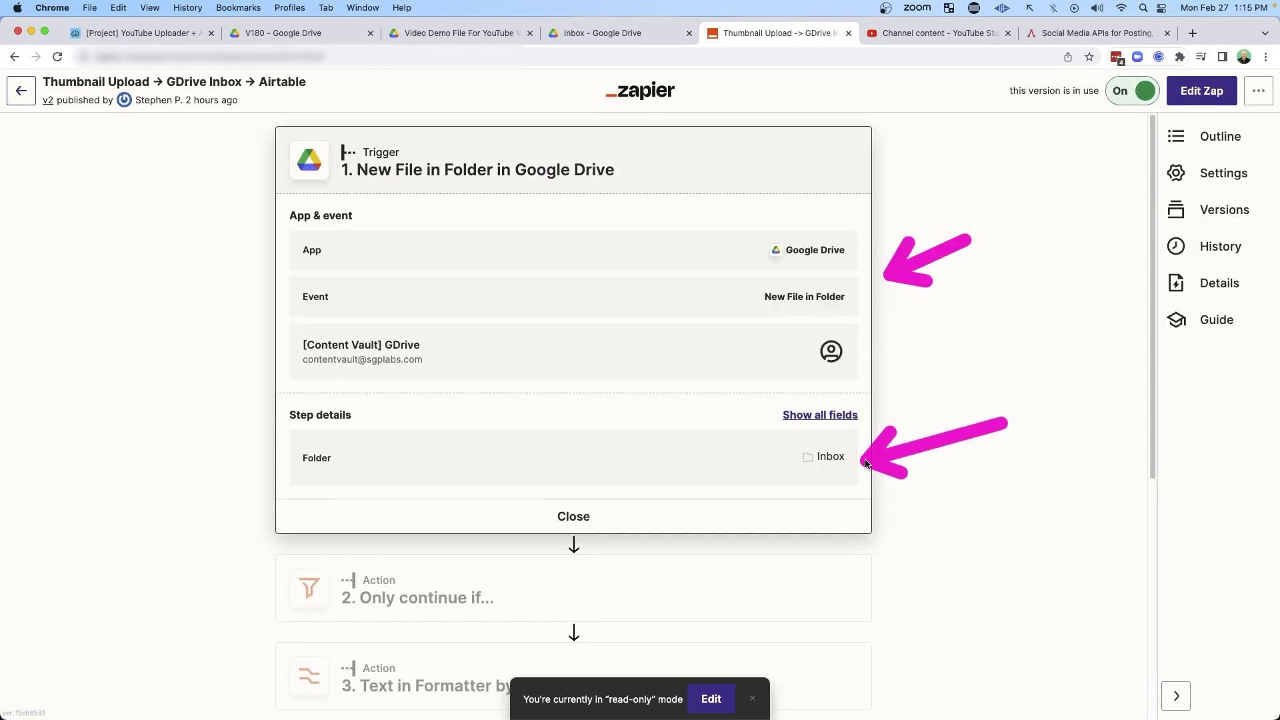
click(418, 598)
drag(103, 219, 248, 237)
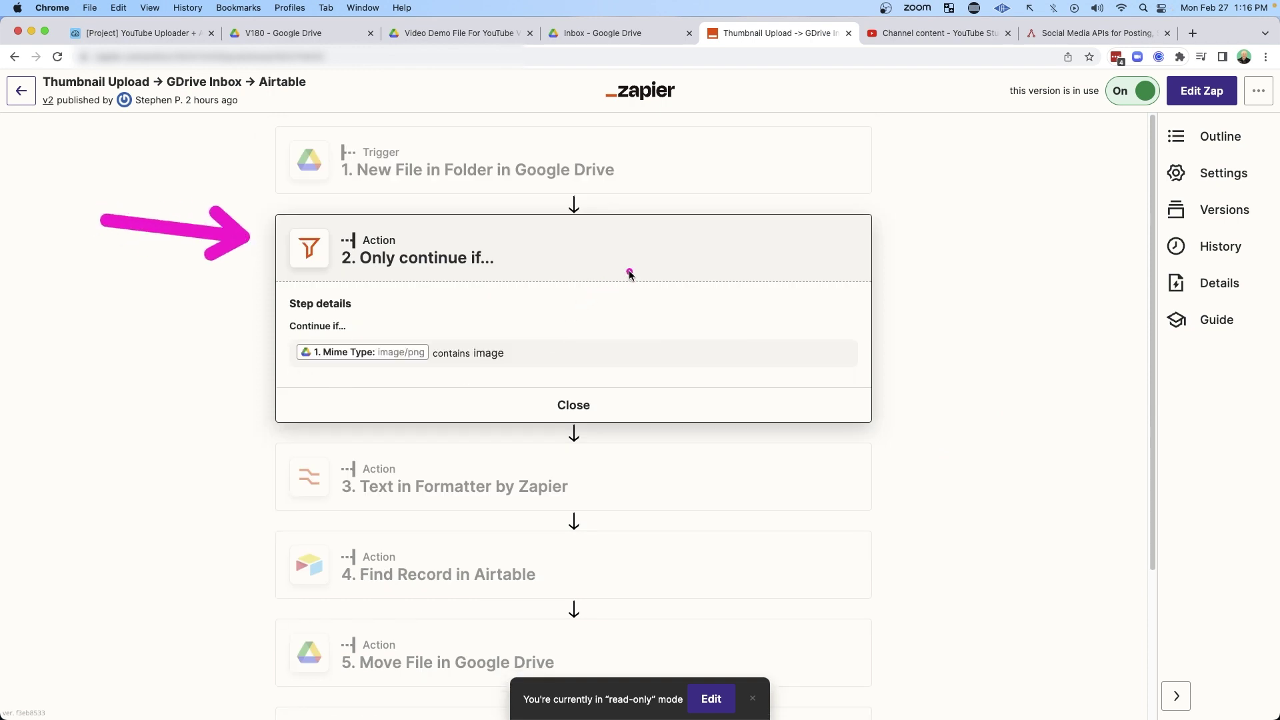
drag(630, 273, 529, 344)
- Review the 'Text in Formatter by Zapier' step's Transform and Input settings, then close it
click(561, 474)
drag(114, 251, 234, 272)
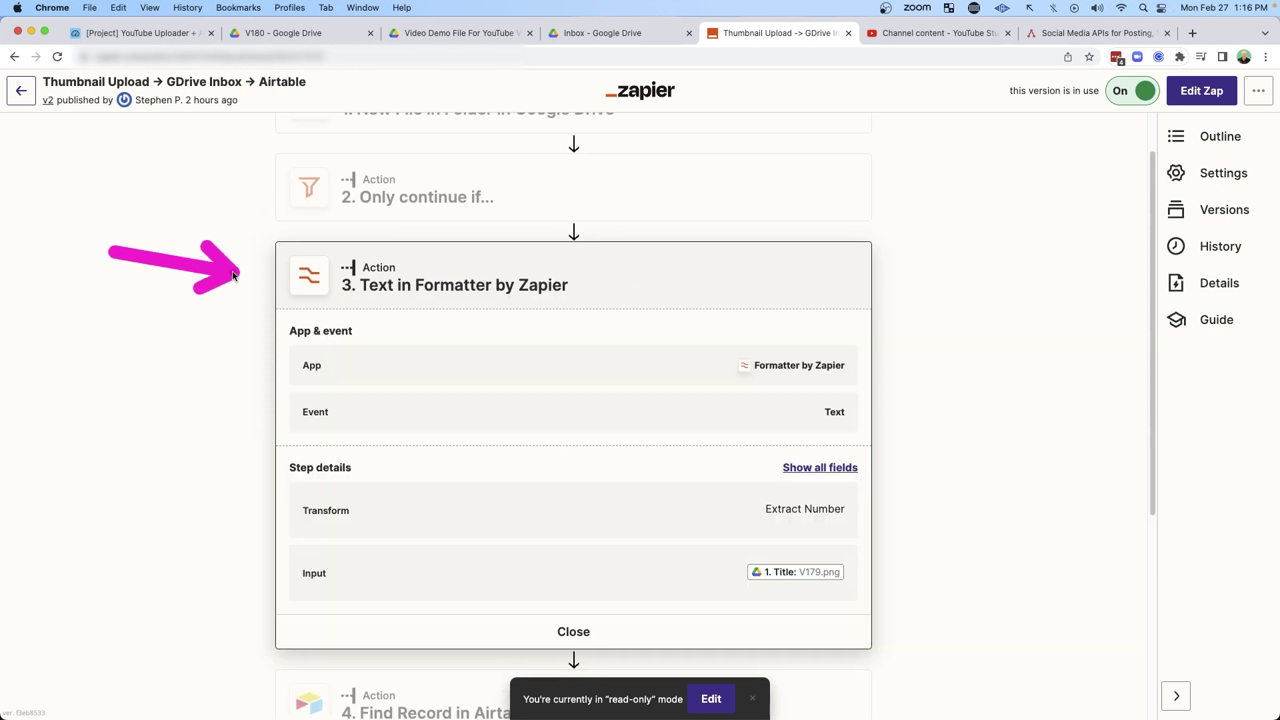
mouse_move(997, 441)
mouse_down()
mouse_move(870, 512)
mouse_move(862, 567)
mouse_up()
mouse_move(946, 497)
mouse_down()
mouse_move(875, 534)
mouse_move(852, 567)
mouse_move(830, 559)
mouse_up()
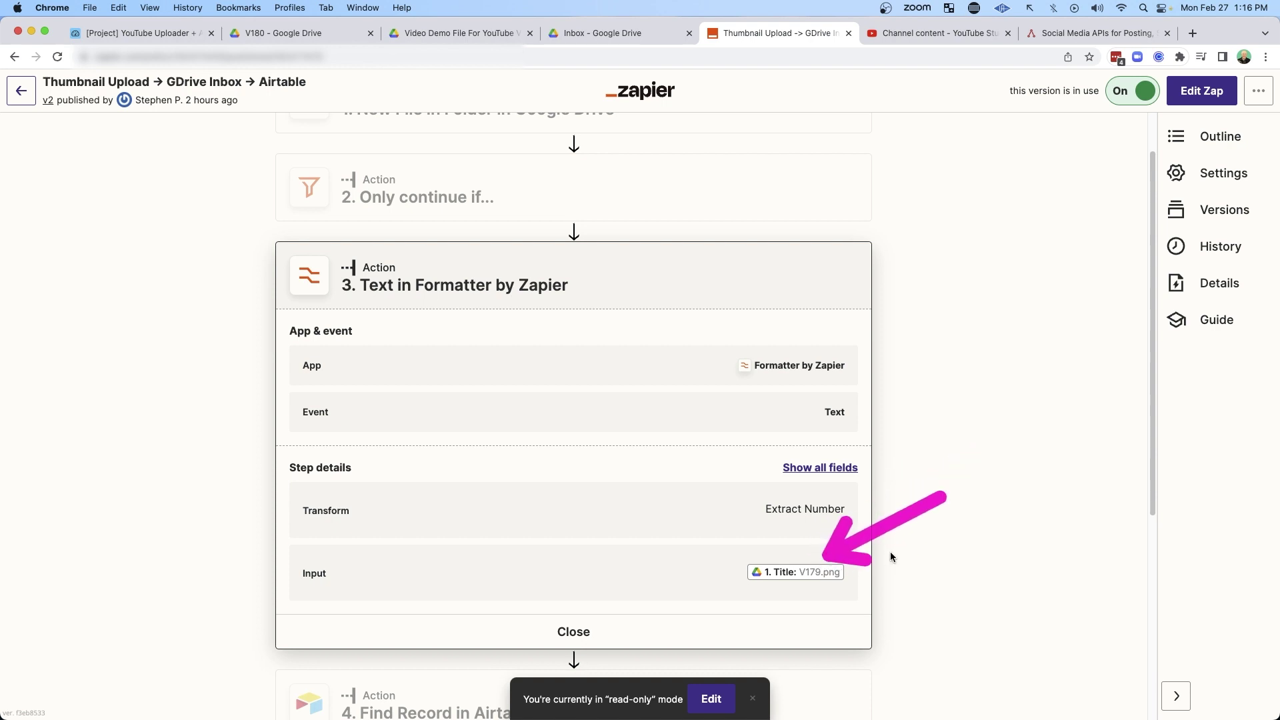
scroll(908, 551, down, 4)
click(908, 552)
drag(107, 362, 248, 370)
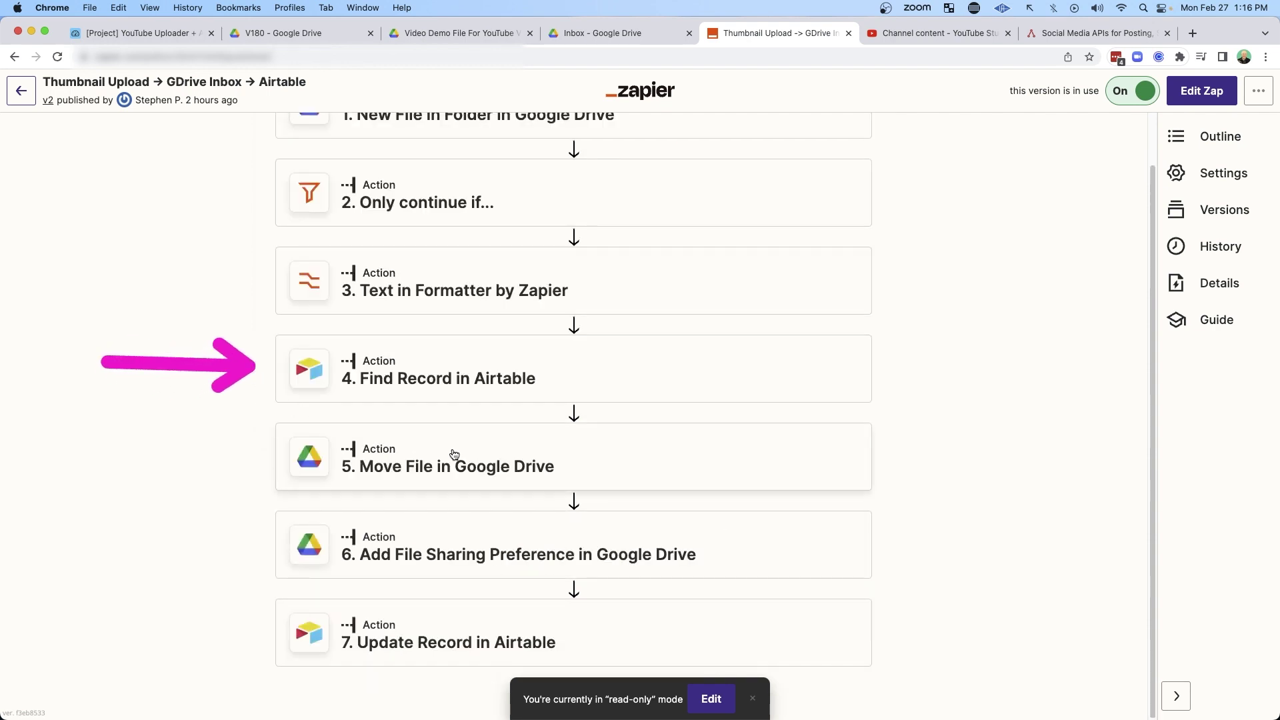
- Review the Find Record in Airtable step's Base, Content table, Video ID search field and search value
click(454, 378)
drag(970, 288, 878, 355)
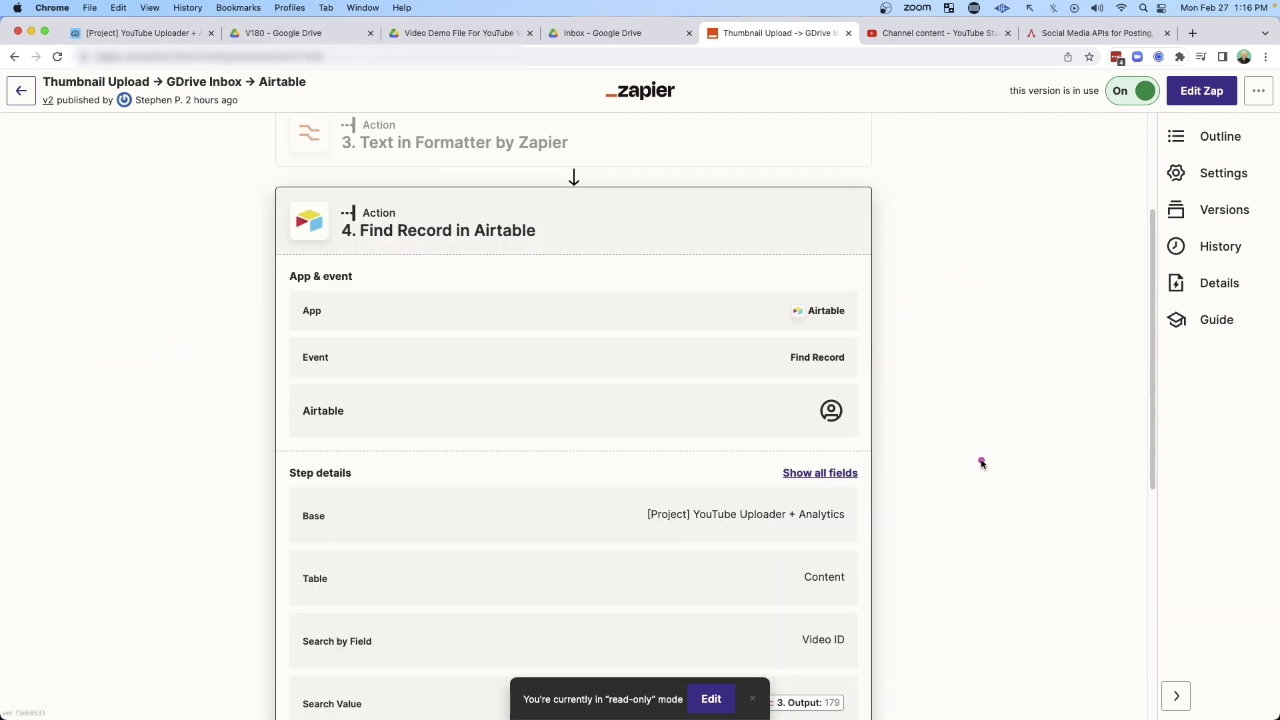
drag(991, 440, 862, 514)
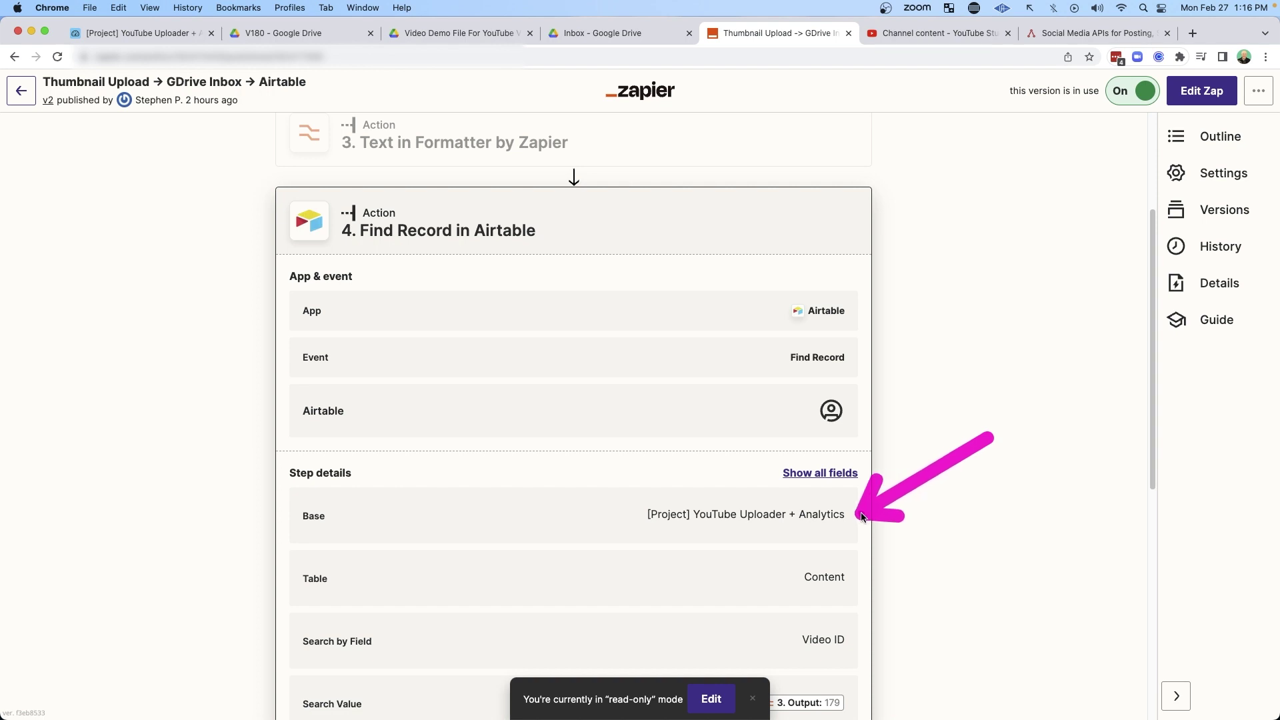
scroll(909, 510, down, 2)
drag(970, 435, 861, 503)
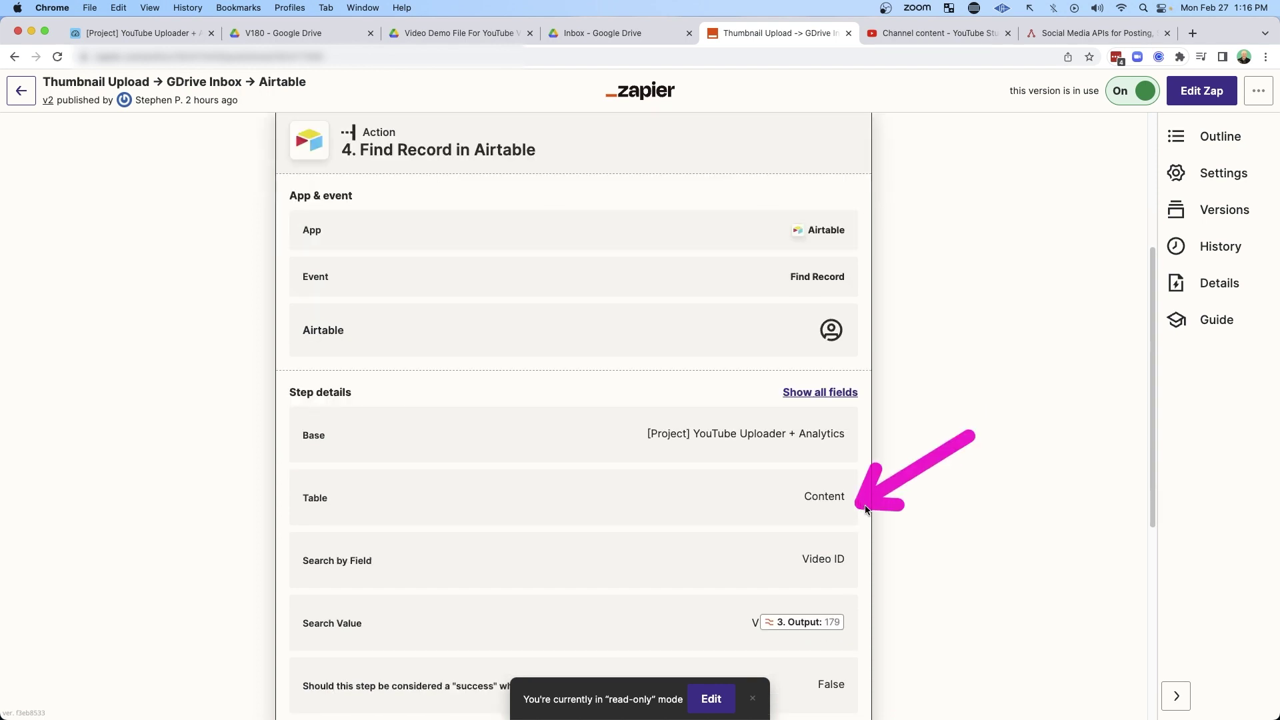
drag(1004, 495, 869, 573)
scroll(869, 573, down, 3)
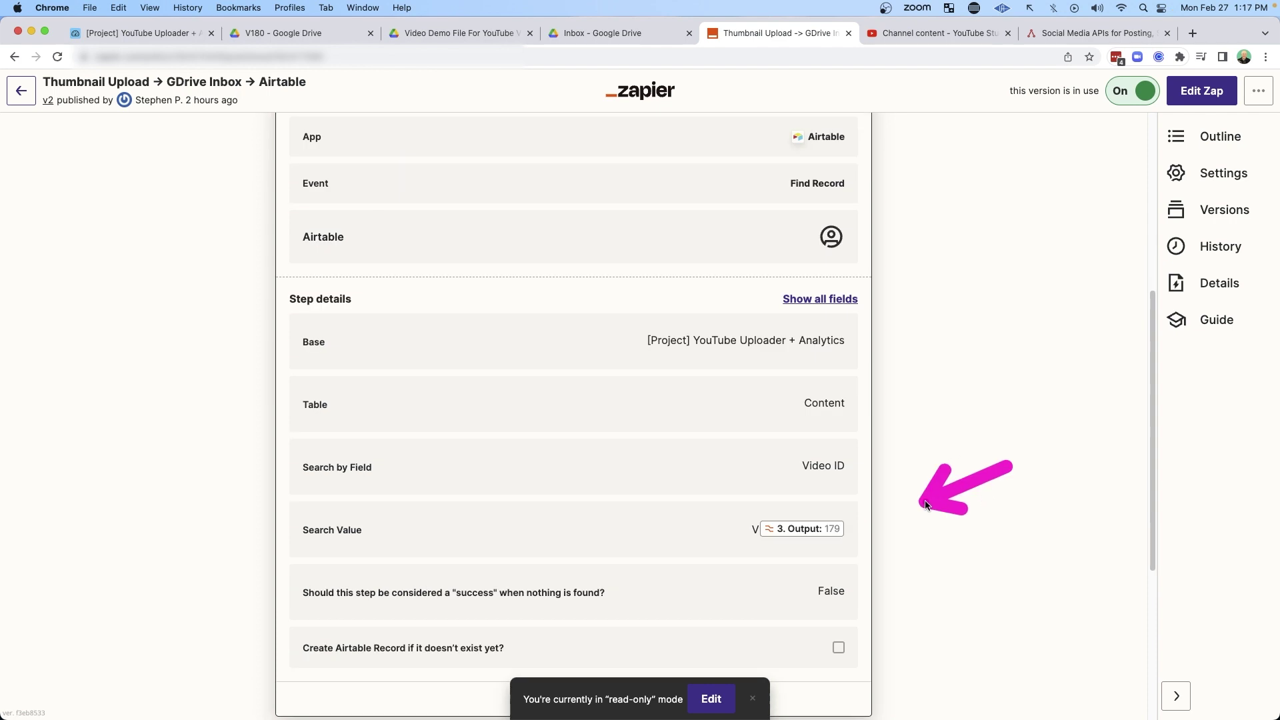
drag(1010, 467, 860, 530)
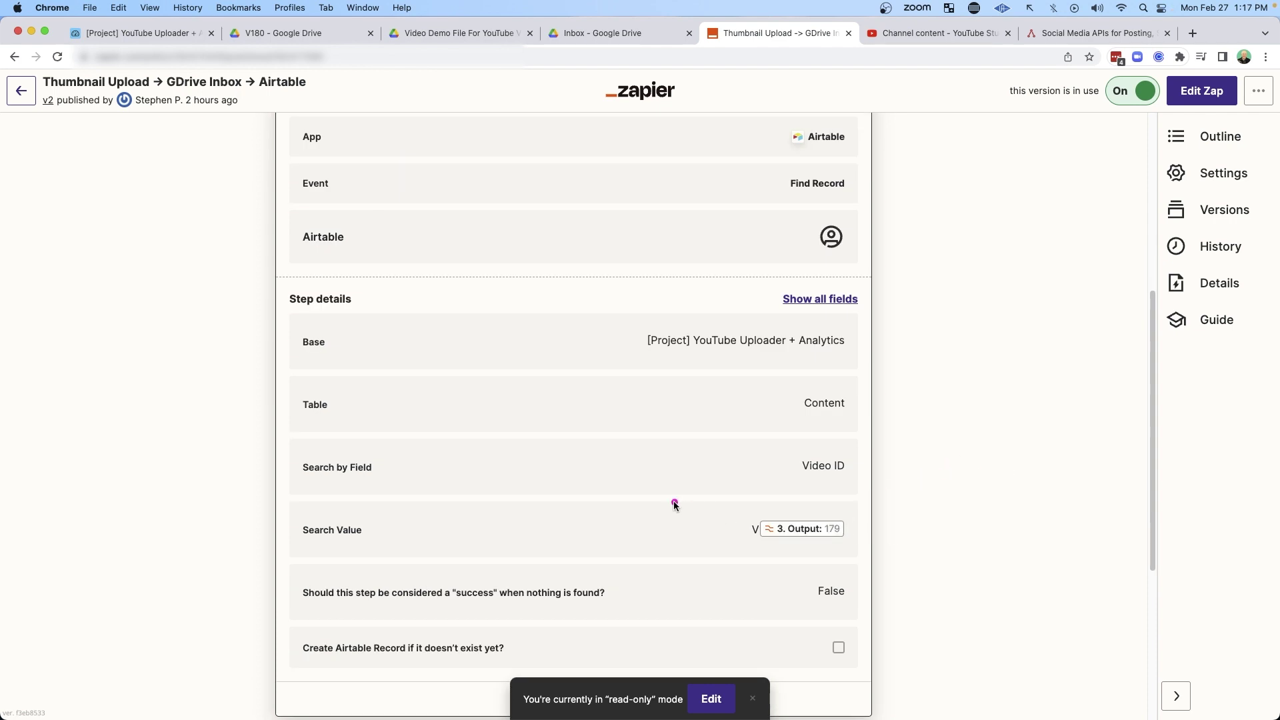
drag(637, 497, 736, 532)
scroll(736, 531, down, 6)
mouse_move(1037, 360)
mouse_down()
mouse_move(860, 410)
mouse_move(861, 459)
mouse_move(861, 415)
mouse_up()
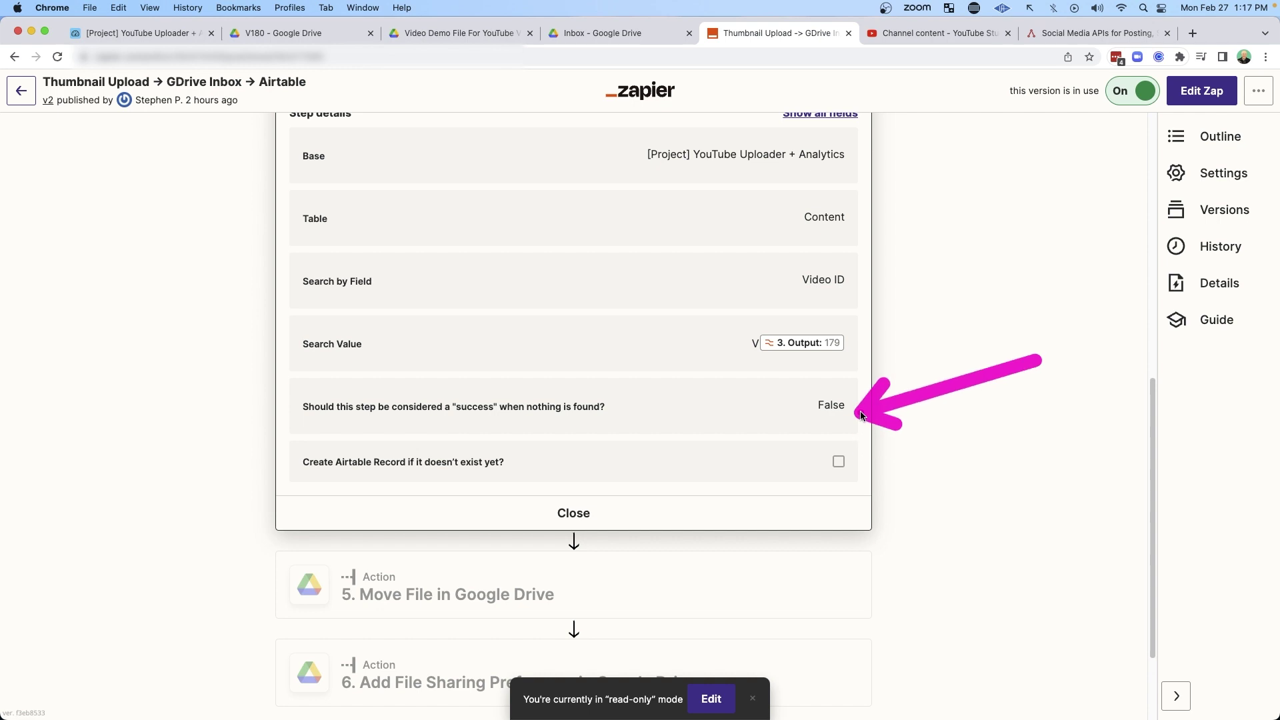
drag(126, 372, 238, 427)
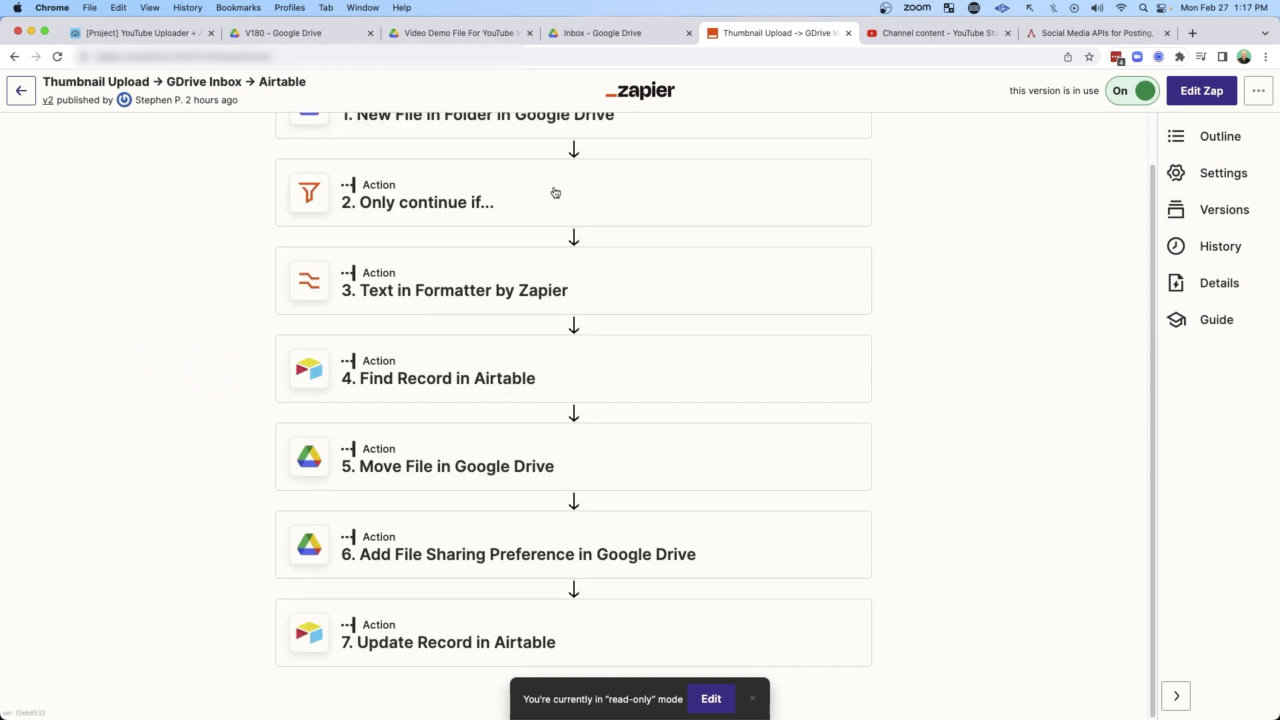
mouse_move(439, 288)
mouse_down()
mouse_move(382, 150)
mouse_move(369, 148)
mouse_move(379, 142)
mouse_move(263, 209)
mouse_up()
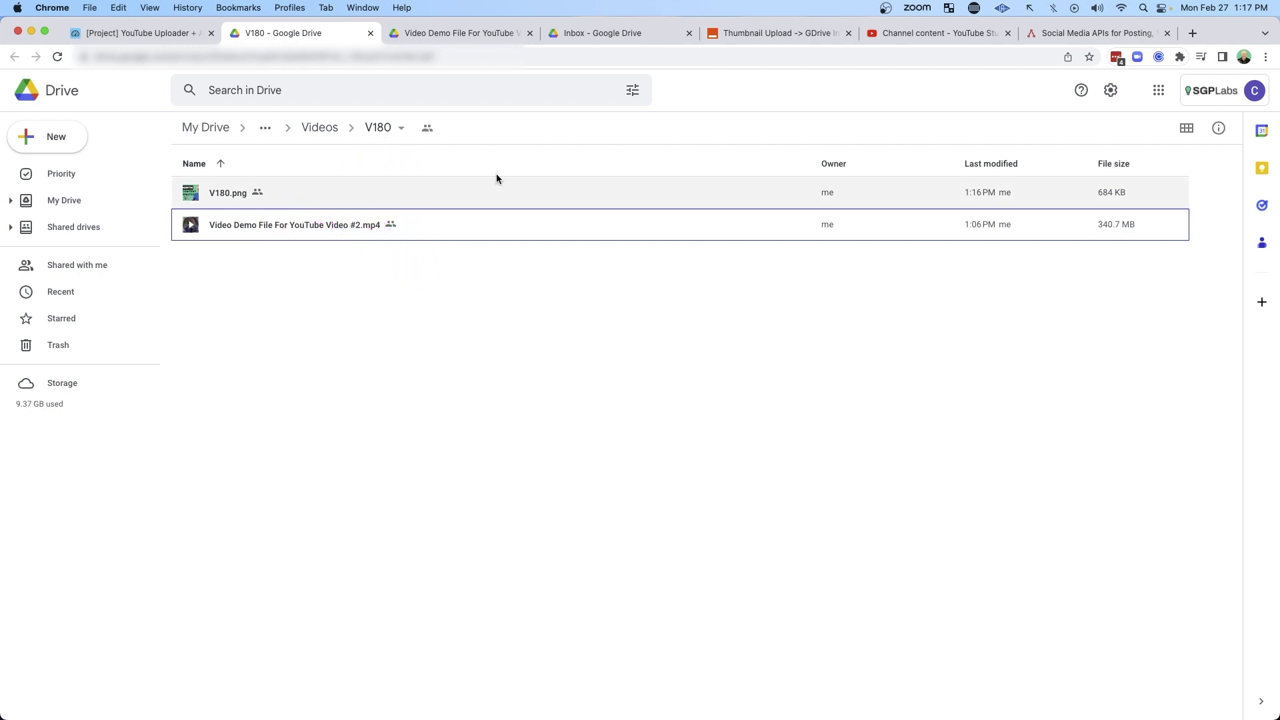
- Check the Move File in Google Drive step's File and Folder fields that target the record's cloud folder
key(super+5)
click(424, 463)
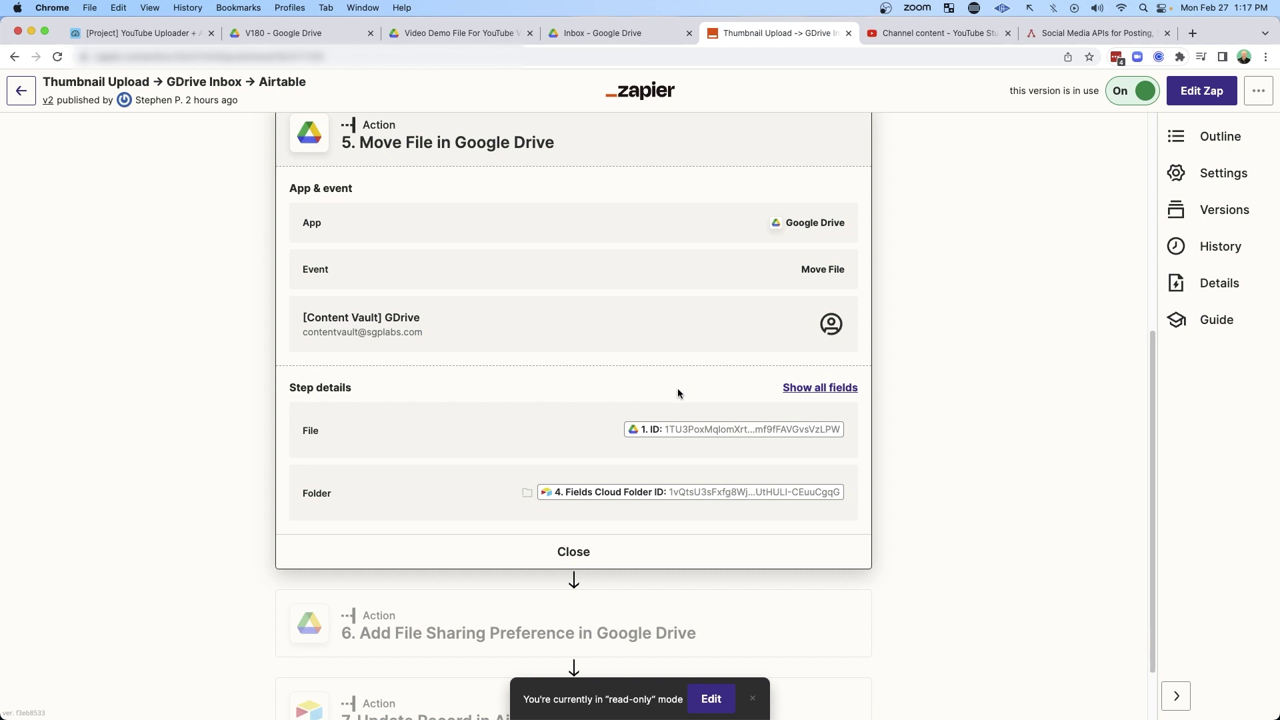
drag(515, 362, 605, 427)
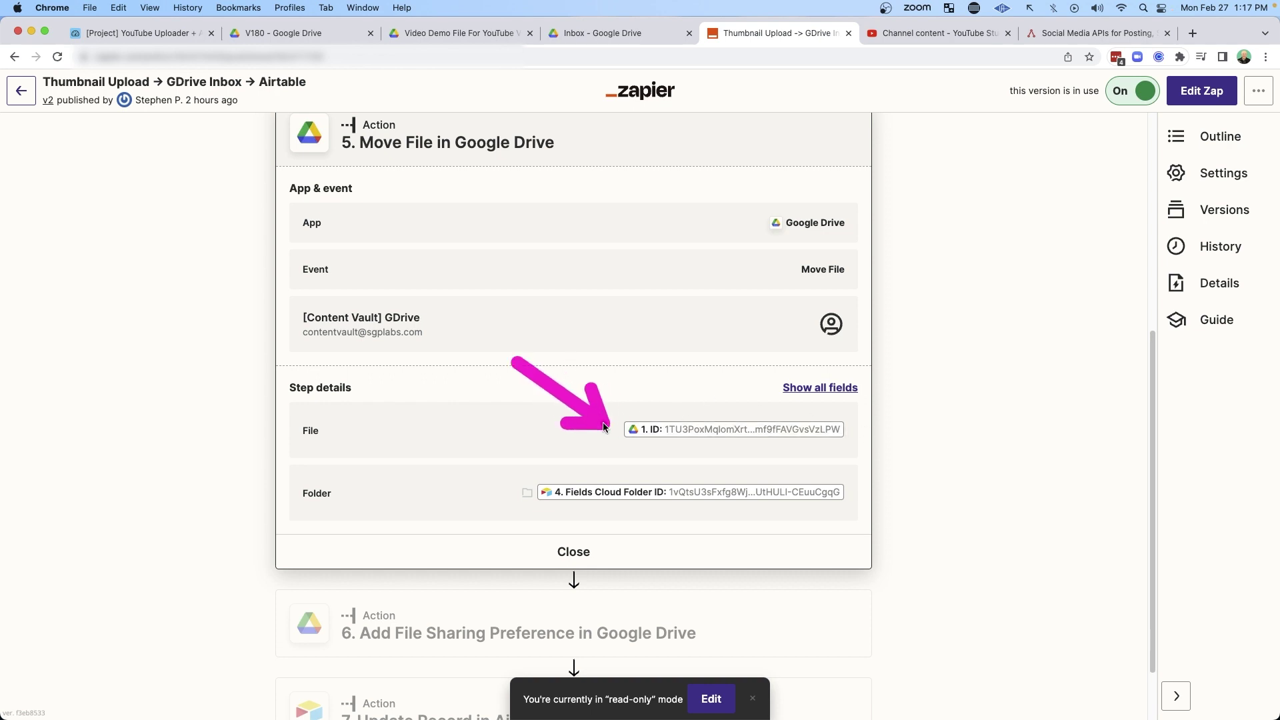
drag(515, 386, 540, 470)
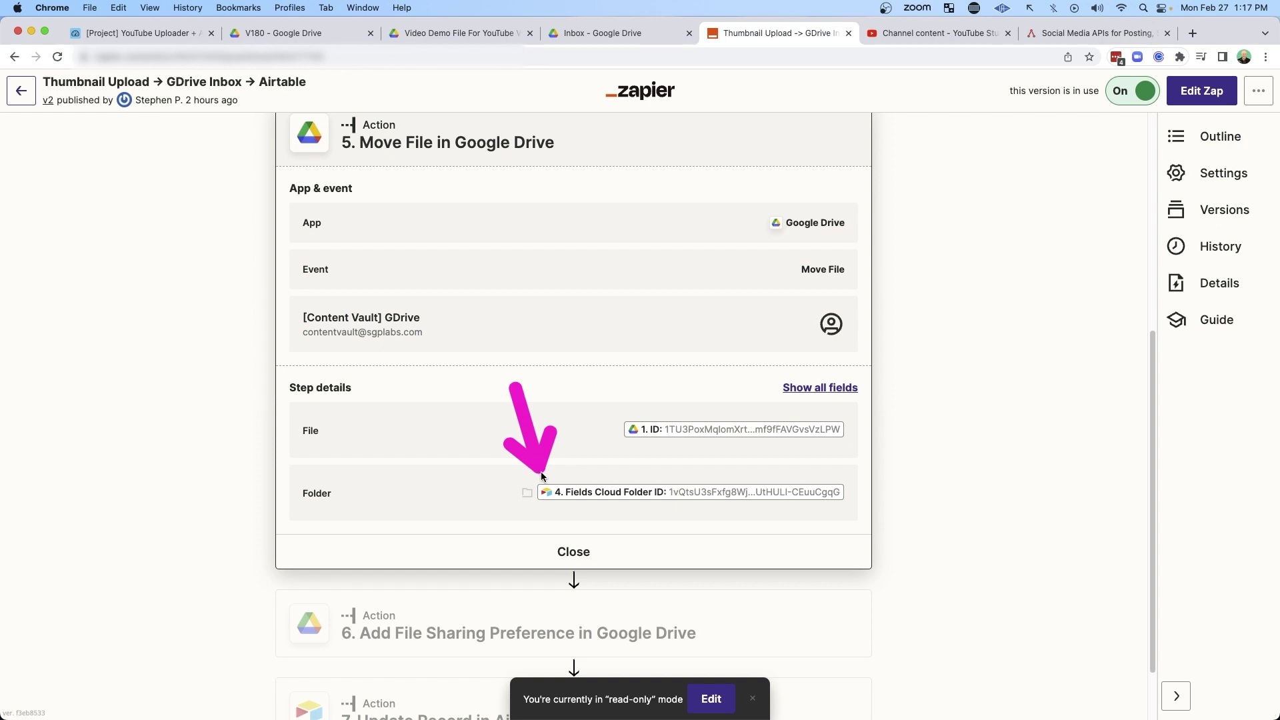
scroll(391, 489, up, 6)
drag(96, 407, 250, 428)
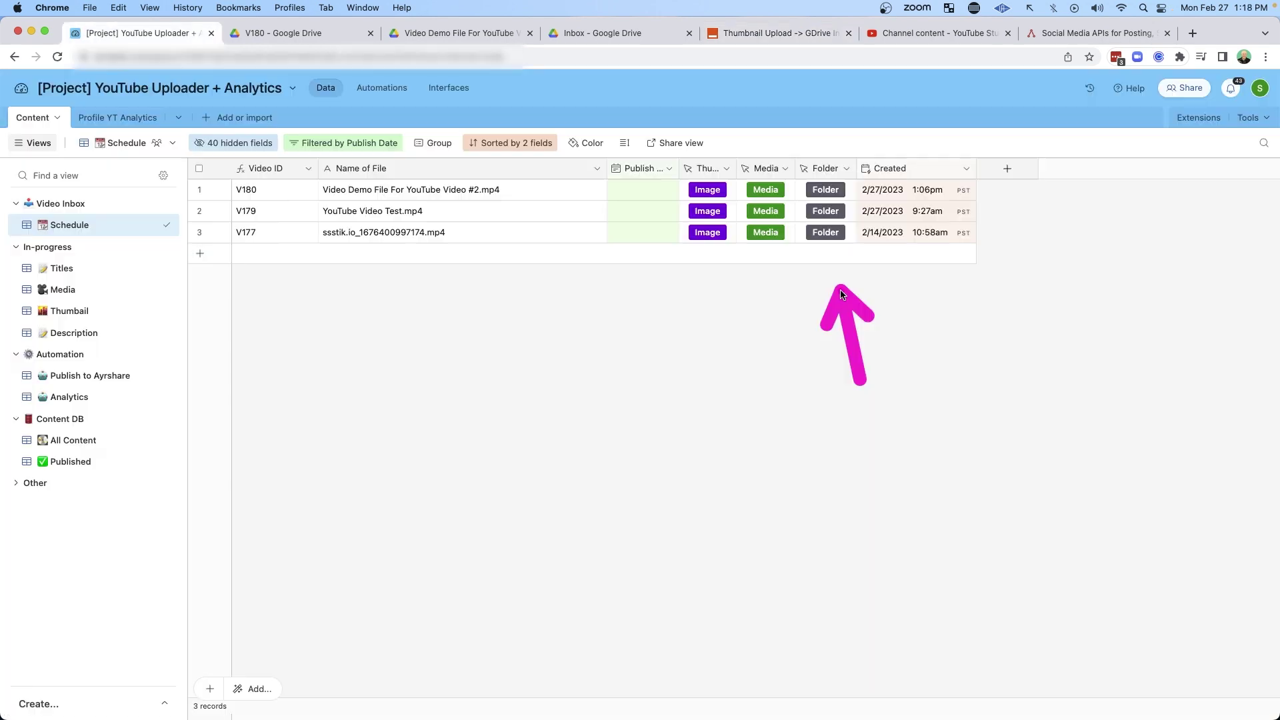
drag(827, 280, 830, 260)
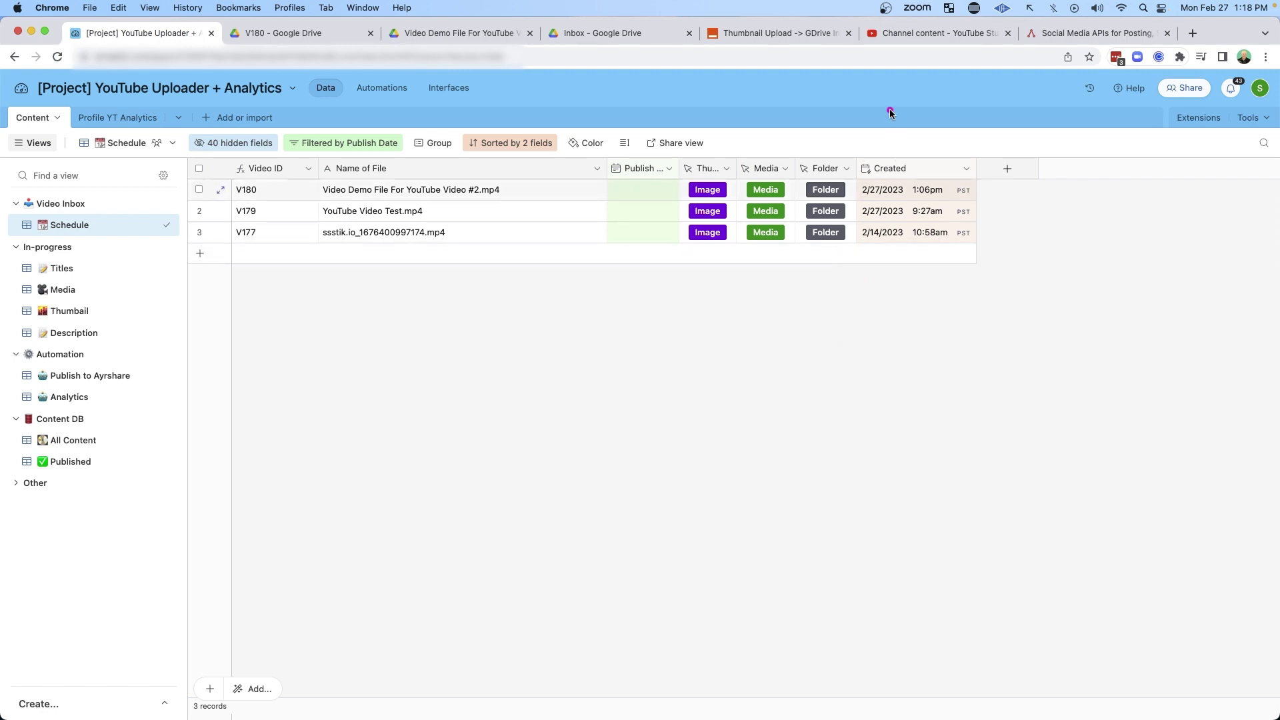
- Go over the Add File Sharing Preference step and the Update Record in Airtable step
drag(896, 94, 843, 167)
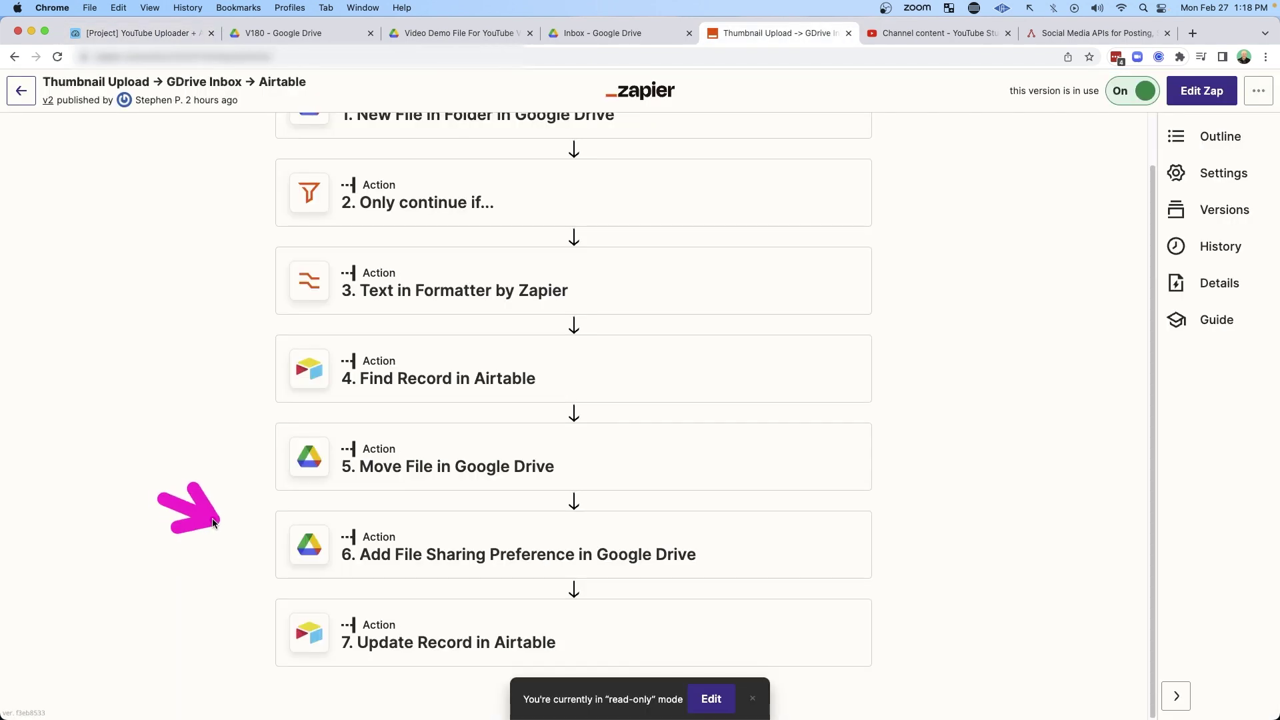
drag(225, 524, 254, 538)
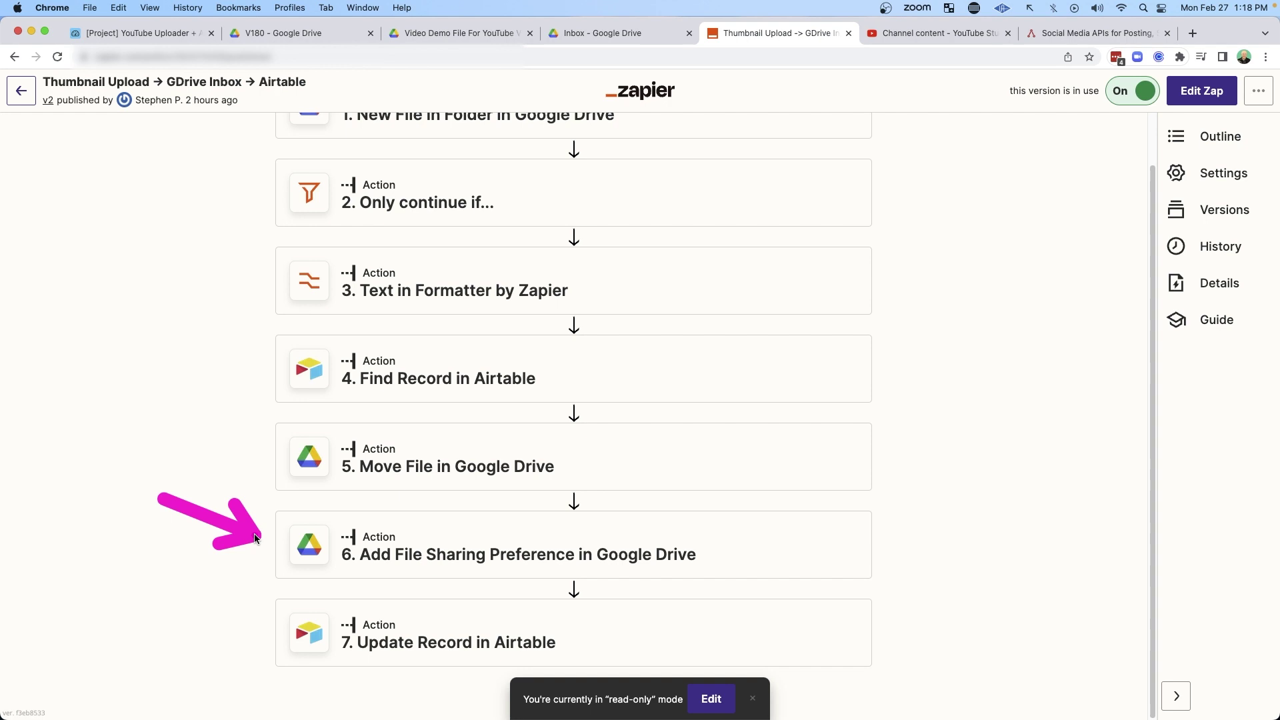
drag(993, 420, 861, 506)
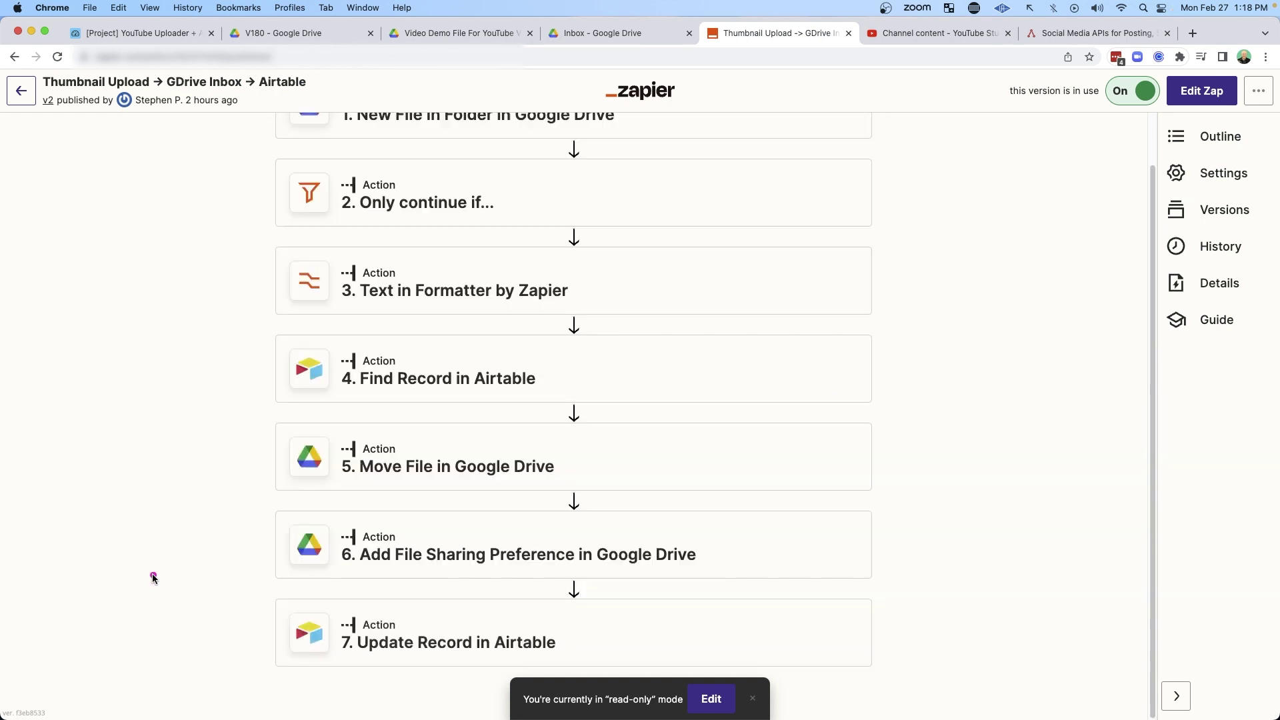
drag(130, 568, 248, 622)
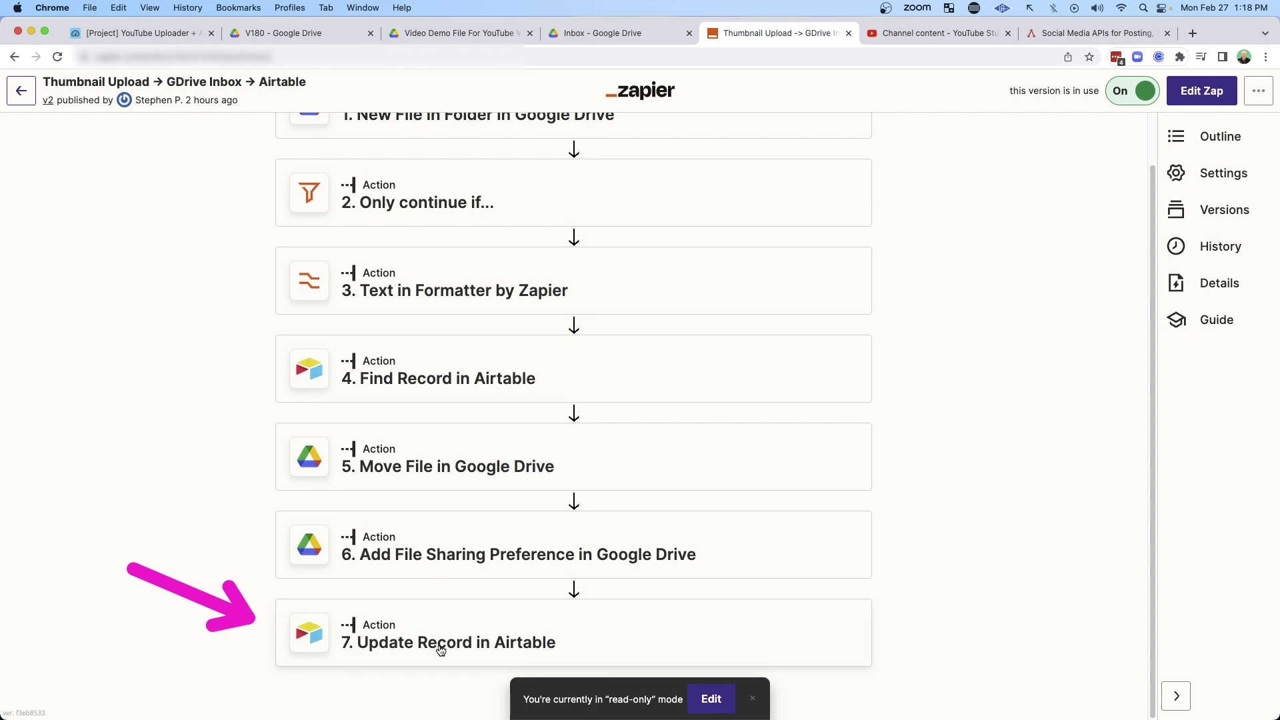
drag(773, 88, 722, 172)
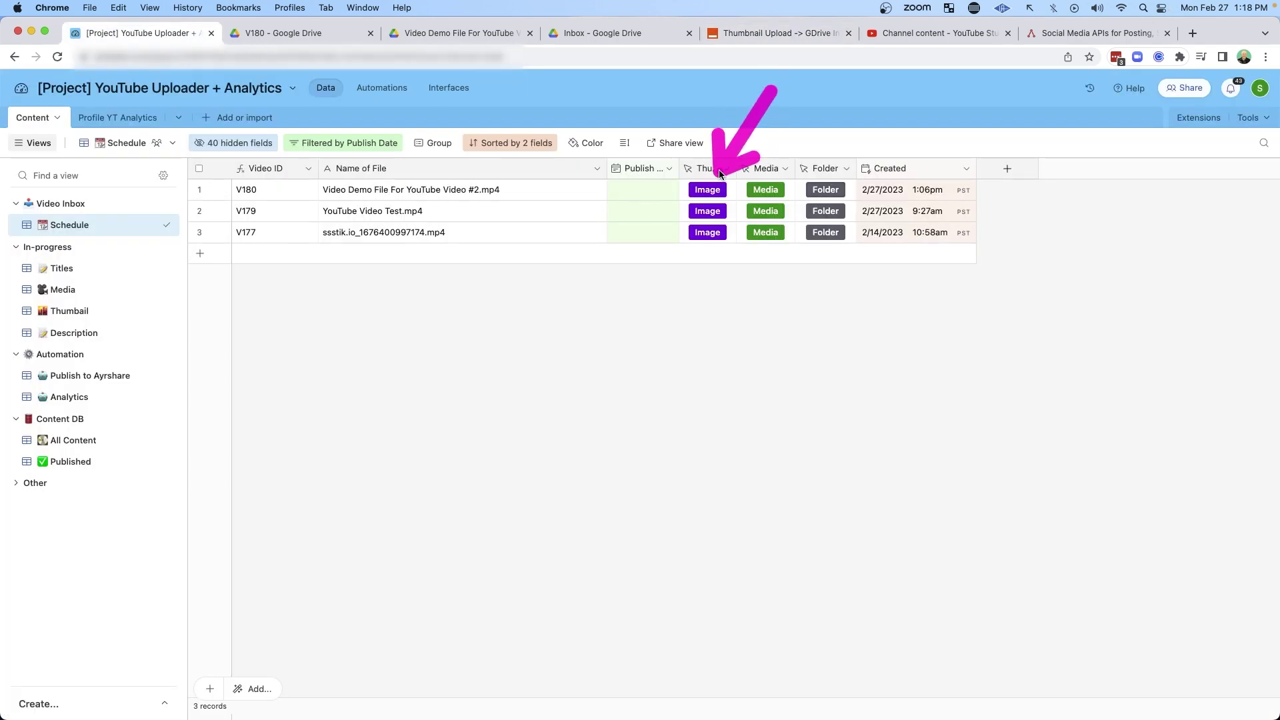
- Check record V180's Thumbnail URL and Cloud Thumbnail ID, then open its thumbnail image
click(710, 190)
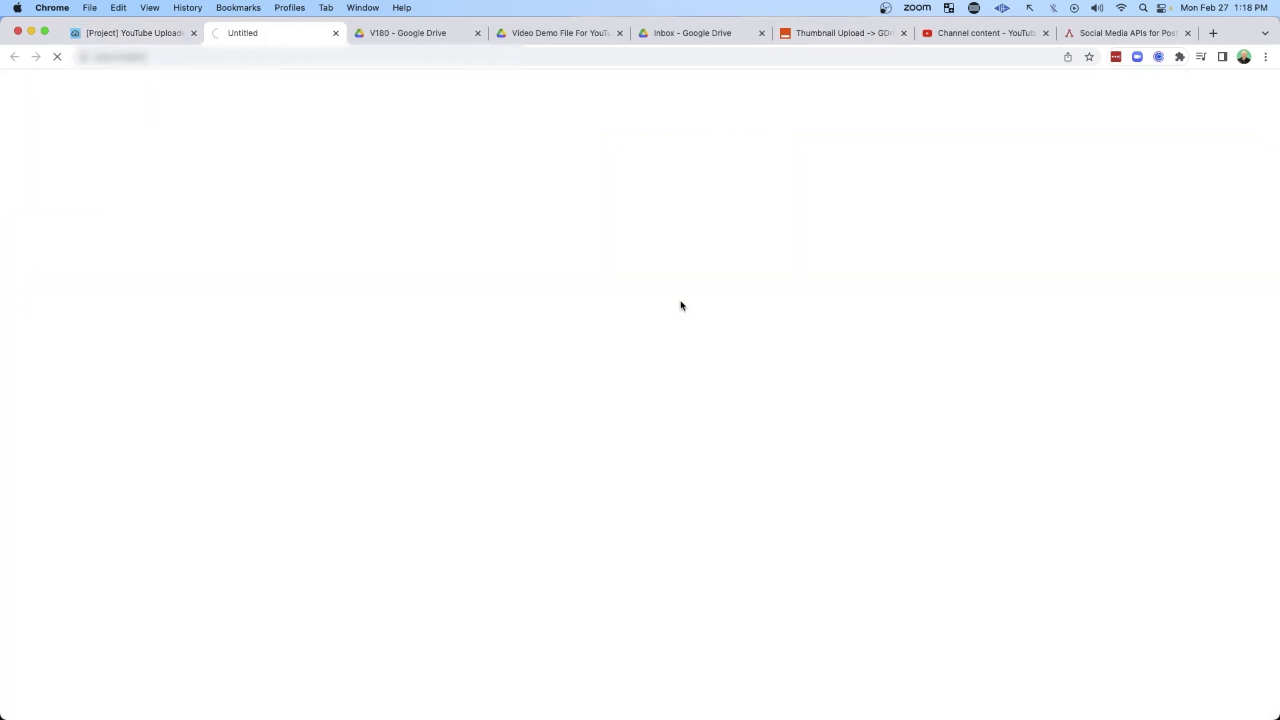
key(super+1)
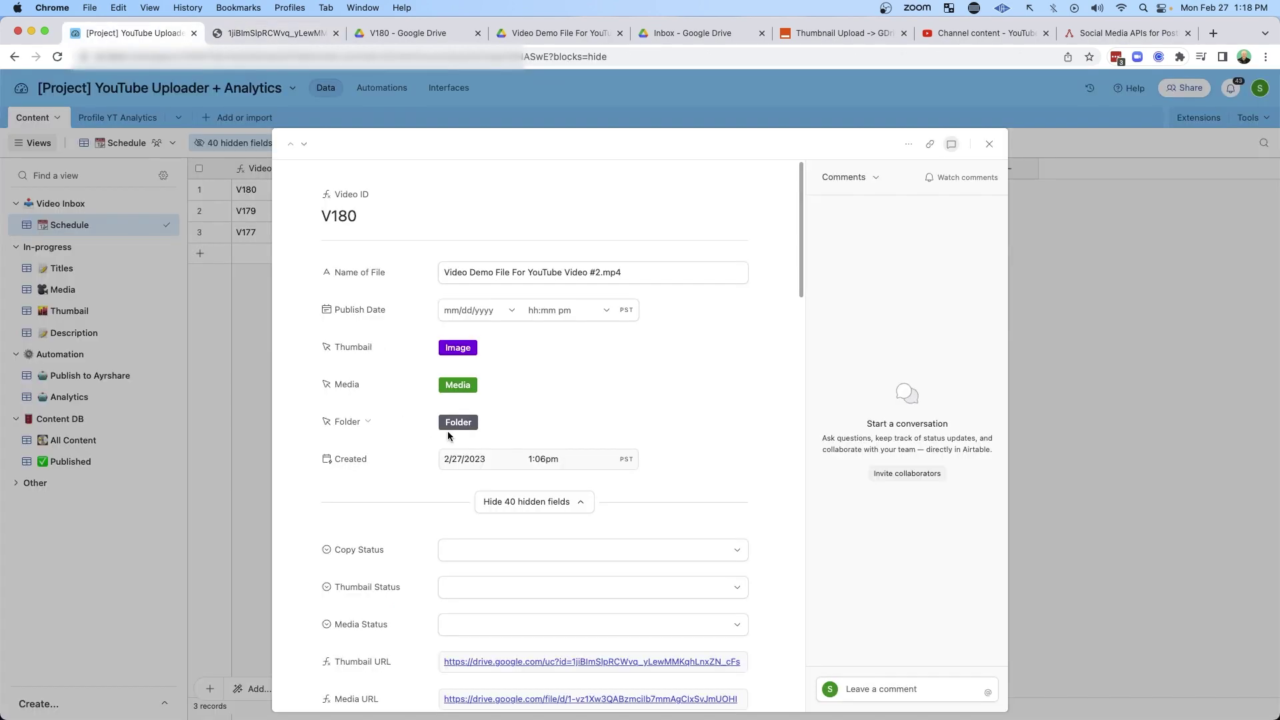
scroll(370, 402, down, 5)
scroll(373, 406, down, 4)
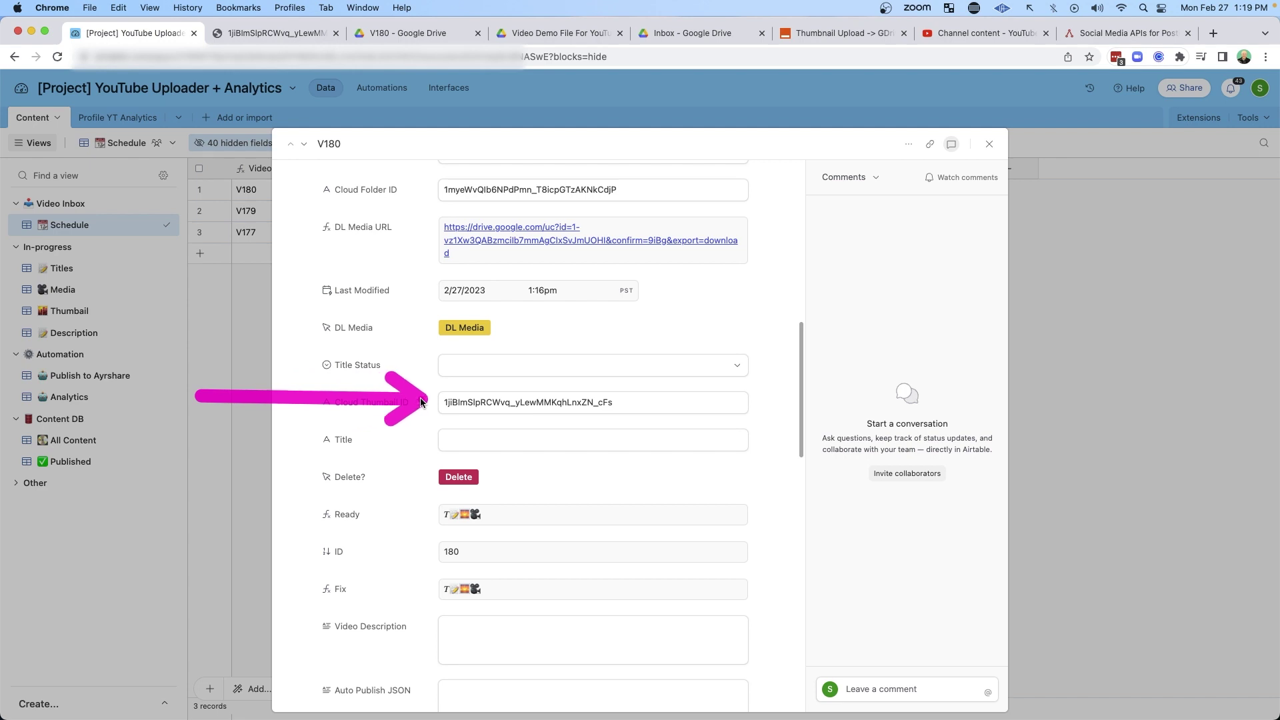
scroll(422, 404, up, 4)
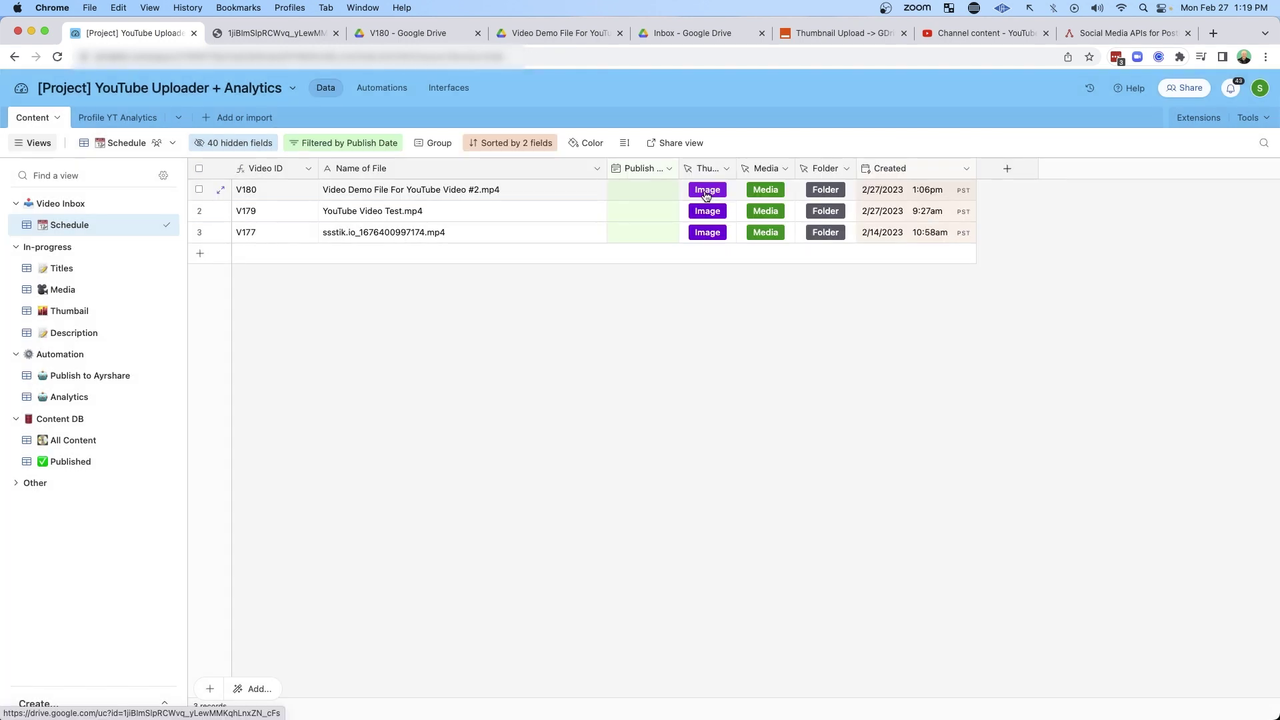
click(705, 191)
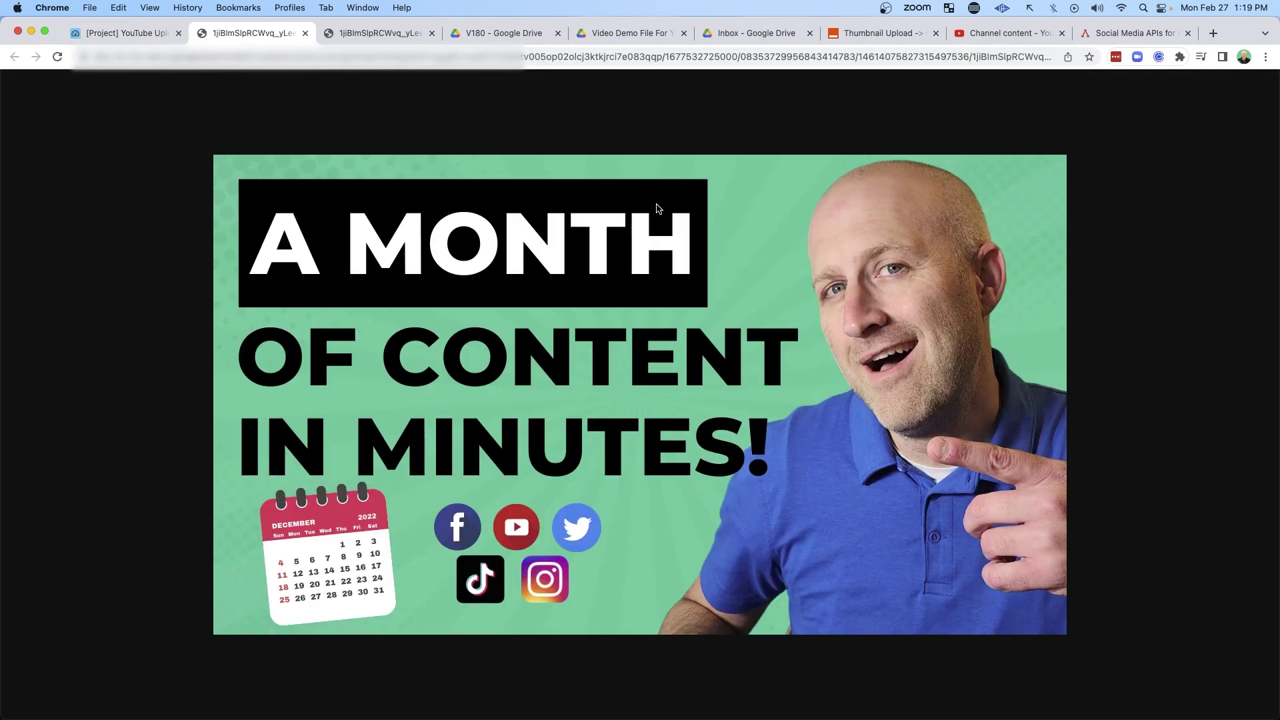
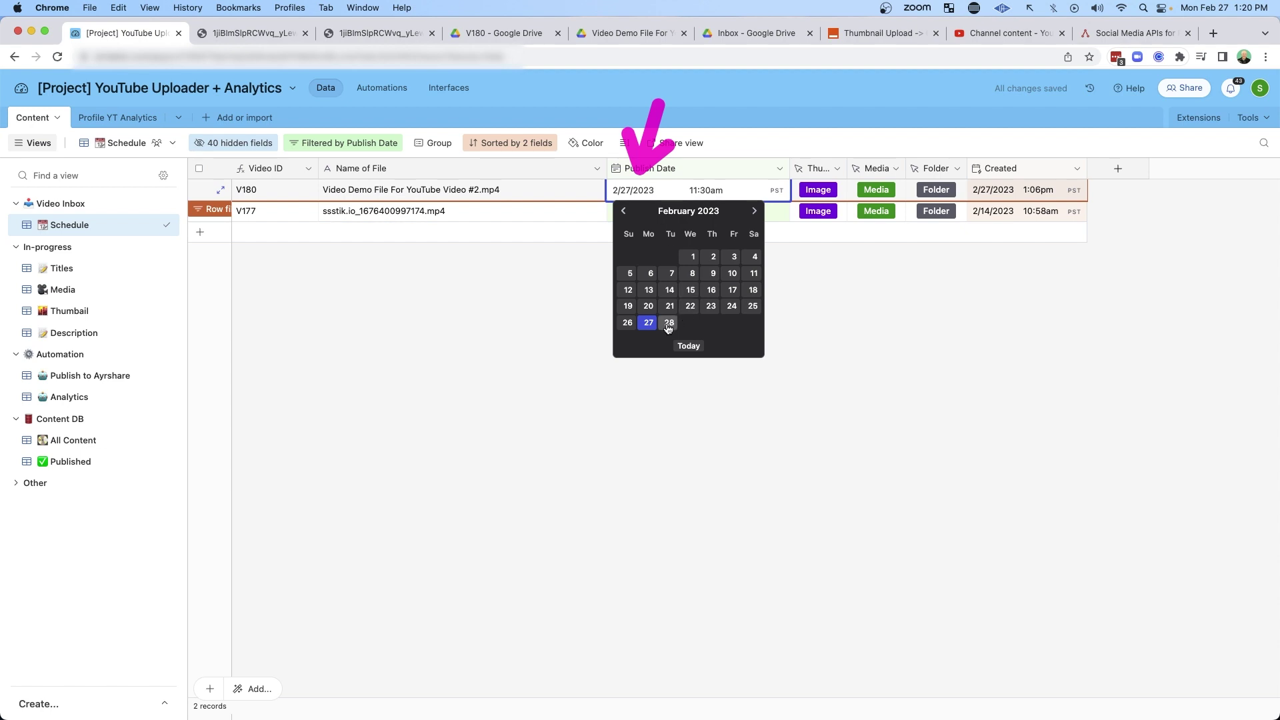
- Pick 28 as V180's Publish Date so only V179 and V177 stay in Schedule
click(668, 323)
drag(163, 175, 88, 239)
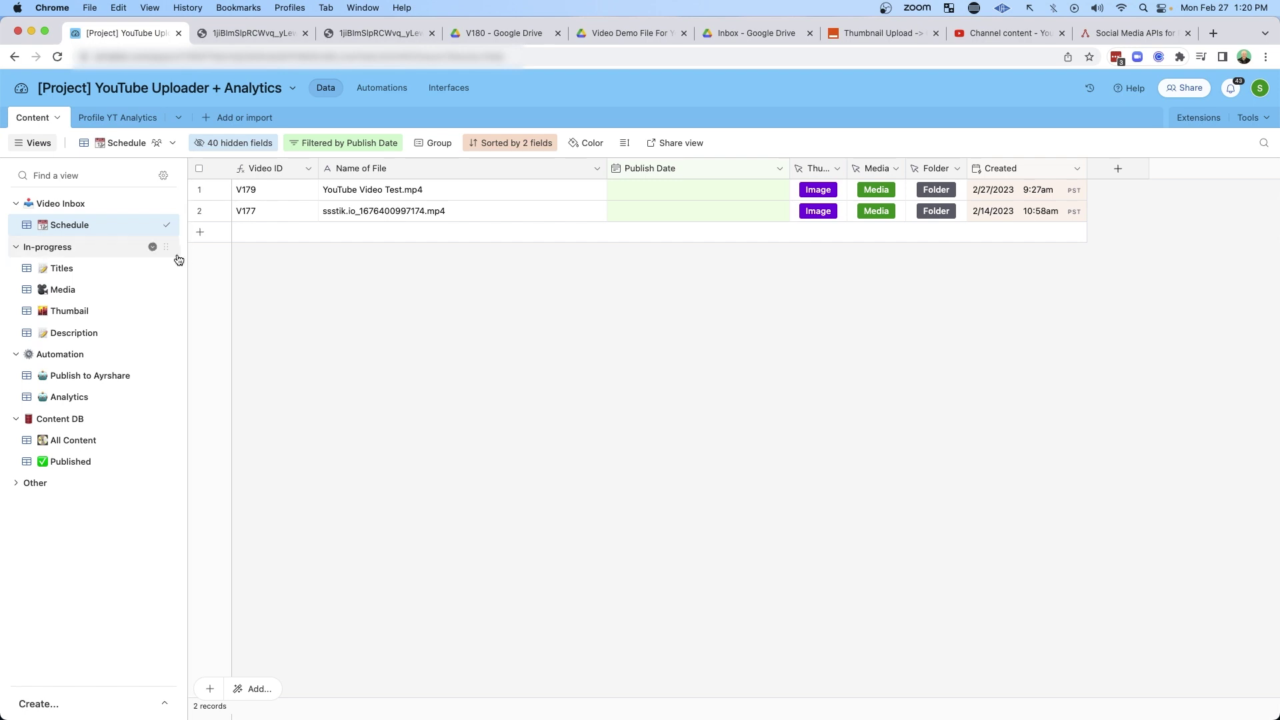
- Paste 'How To Automatically Update Videos To YouTube' as V180's title and set Title Status to Done
drag(172, 212, 106, 254)
mouse_move(182, 277)
mouse_down()
mouse_move(158, 312)
mouse_move(130, 311)
mouse_up()
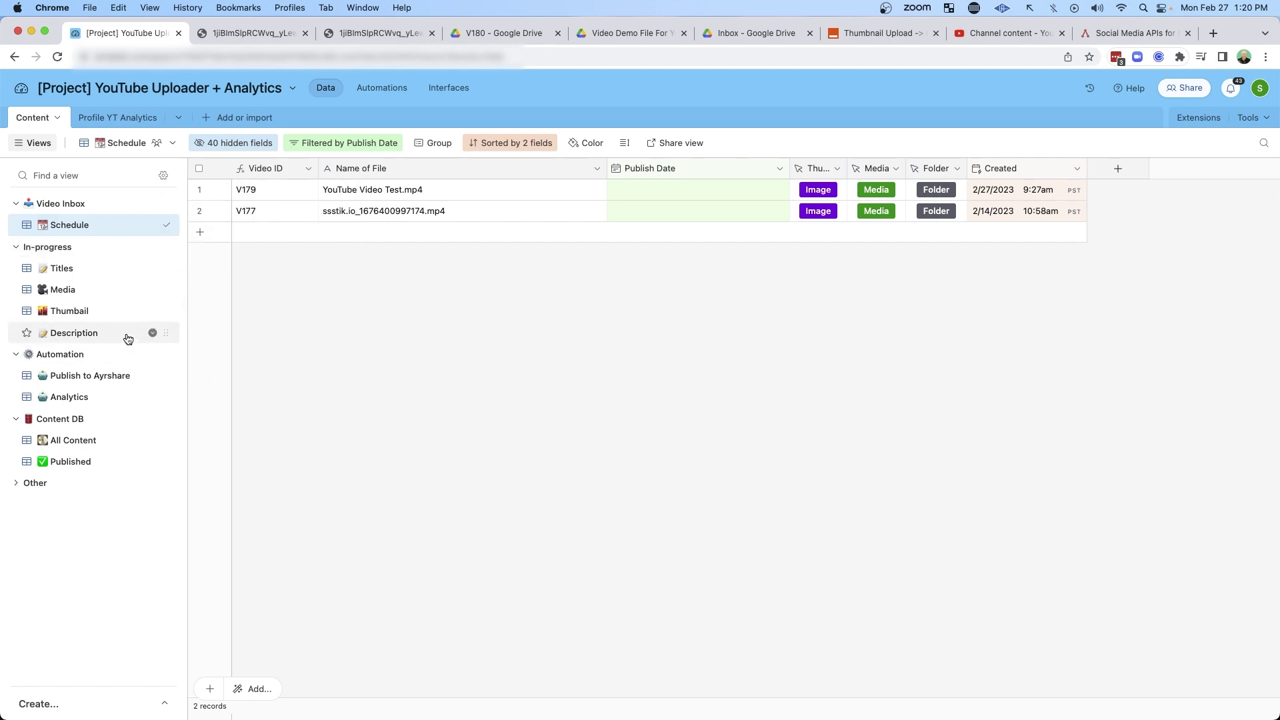
click(62, 268)
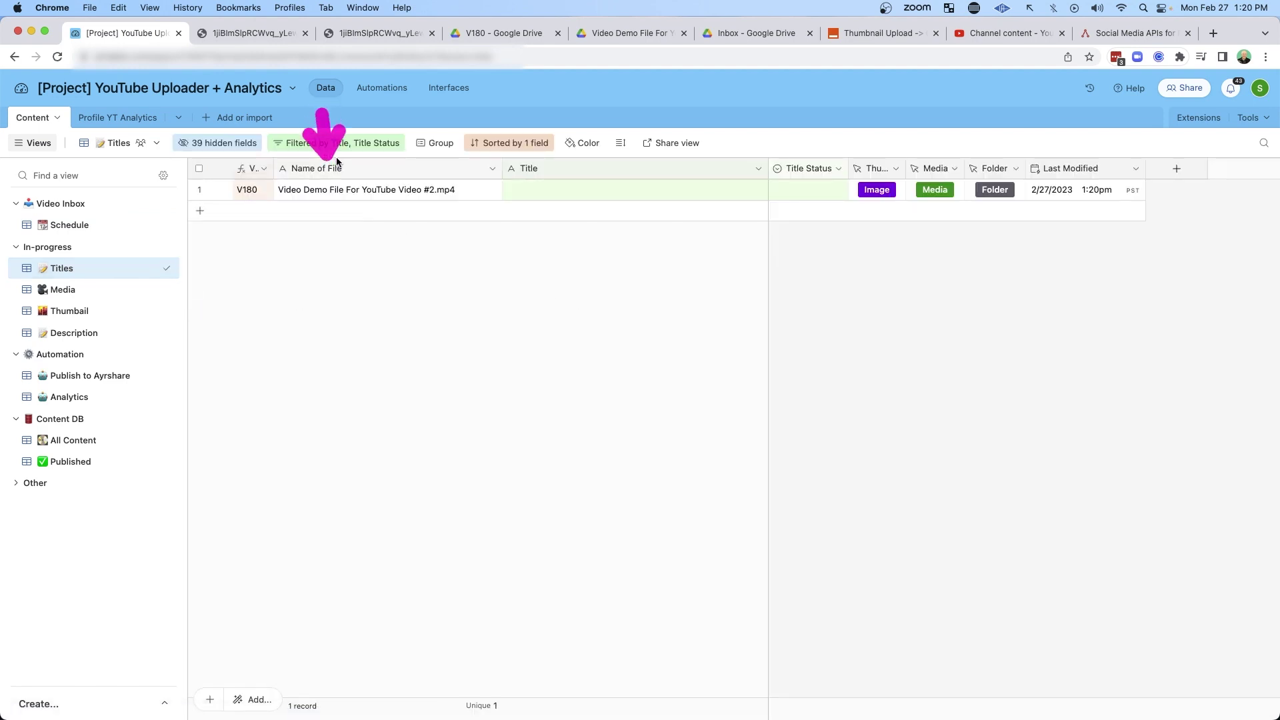
click(553, 192)
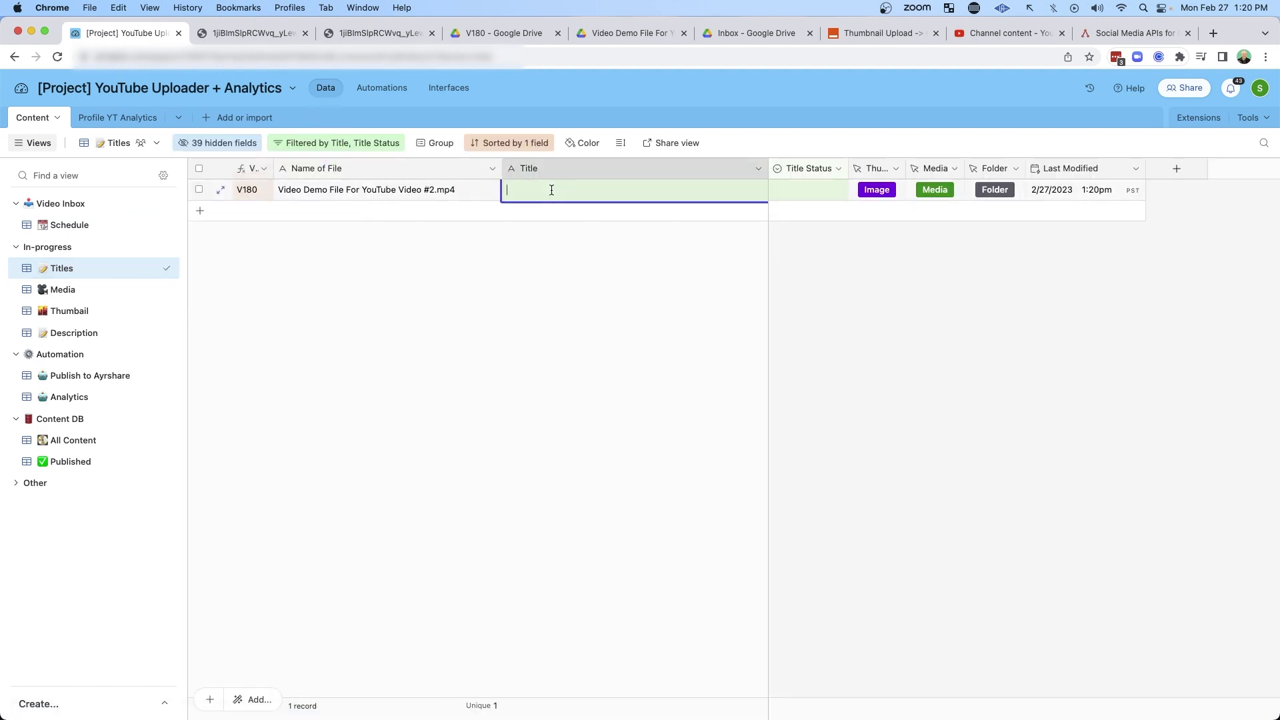
text(How To Automatically Update Videos To YouTube)
key(Escape)
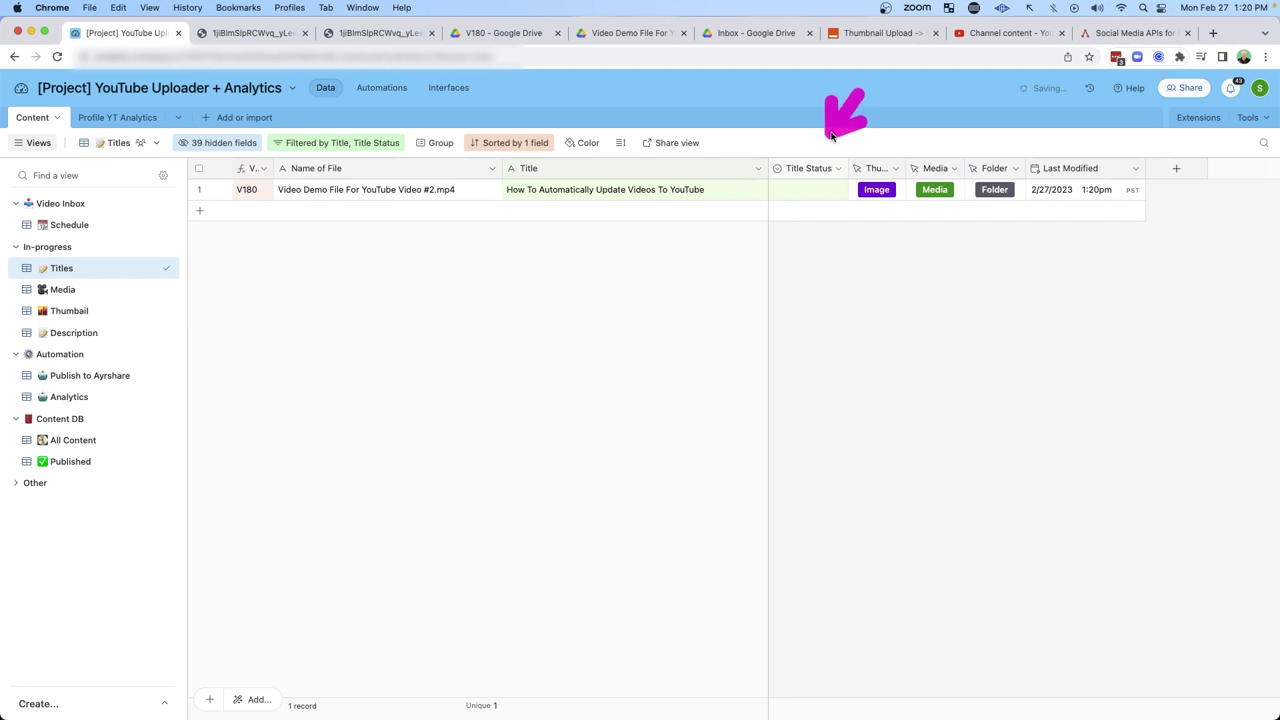
click(814, 199)
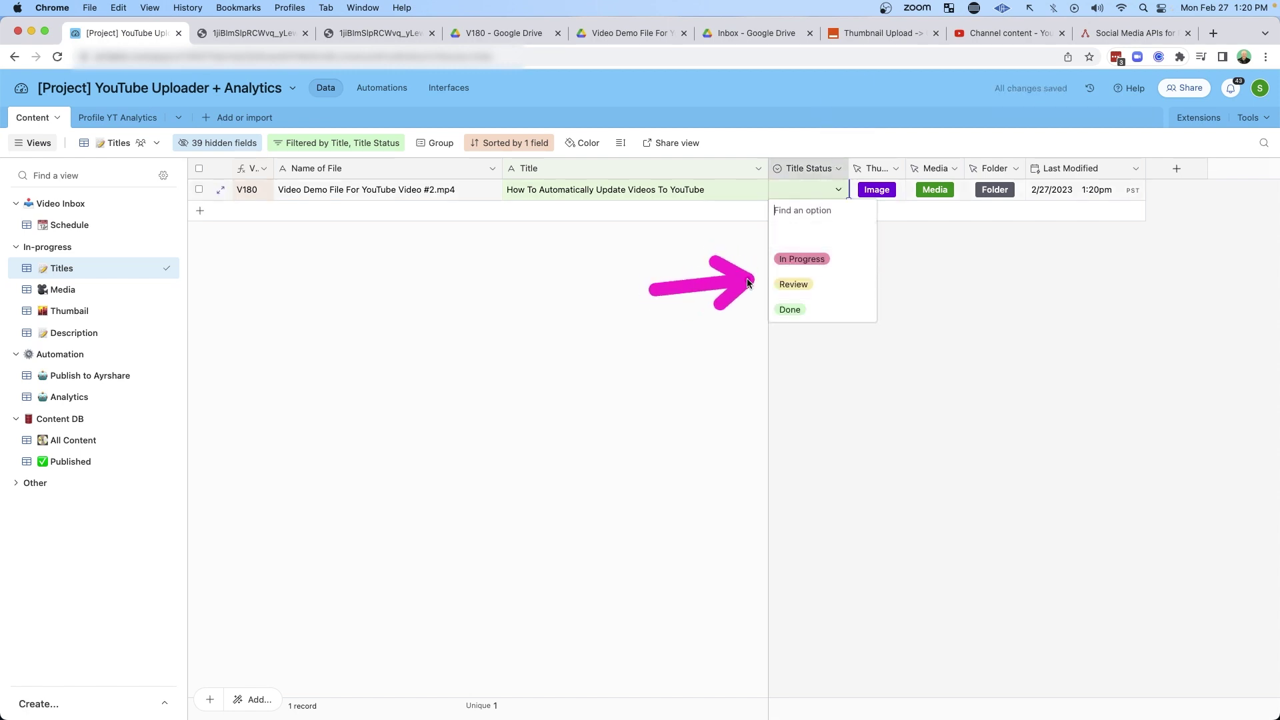
click(790, 310)
- Set V180's Media Status to Done in the Media view
mouse_move(372, 295)
mouse_down()
mouse_move(349, 213)
mouse_move(225, 259)
mouse_up()
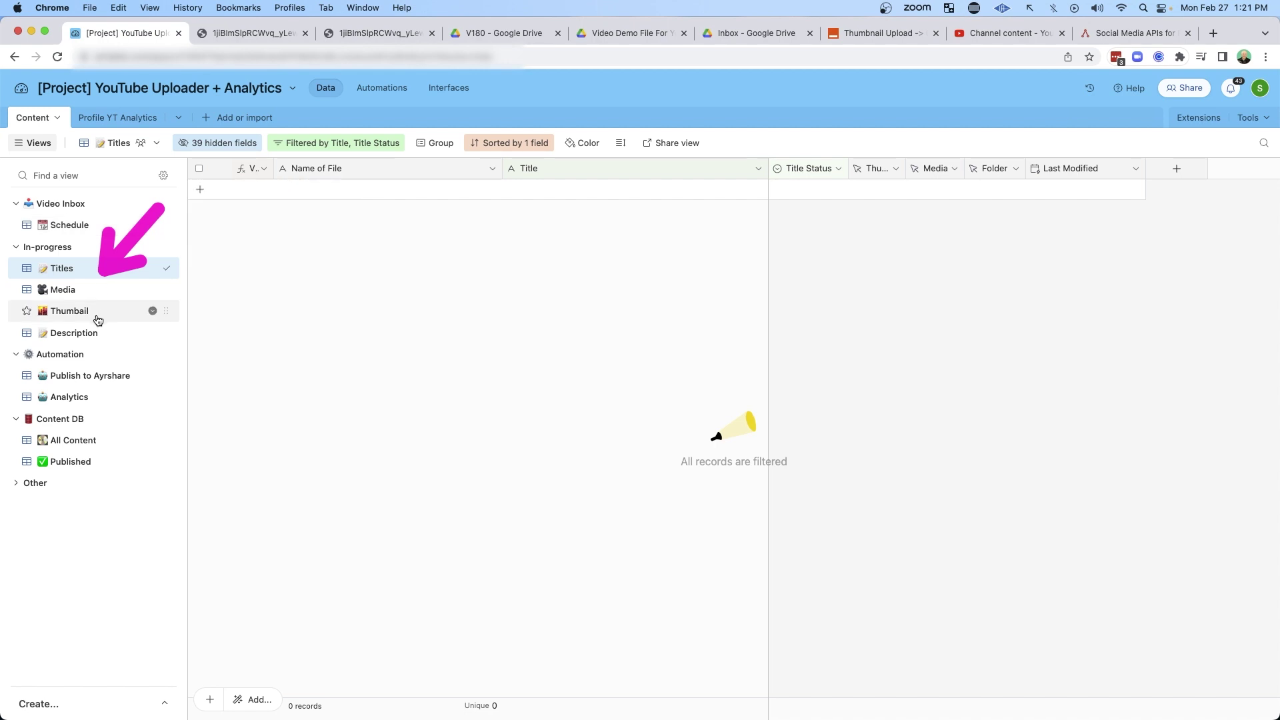
click(75, 298)
mouse_move(291, 322)
mouse_down()
mouse_move(286, 229)
mouse_move(507, 247)
mouse_move(539, 199)
mouse_up()
drag(386, 310, 512, 212)
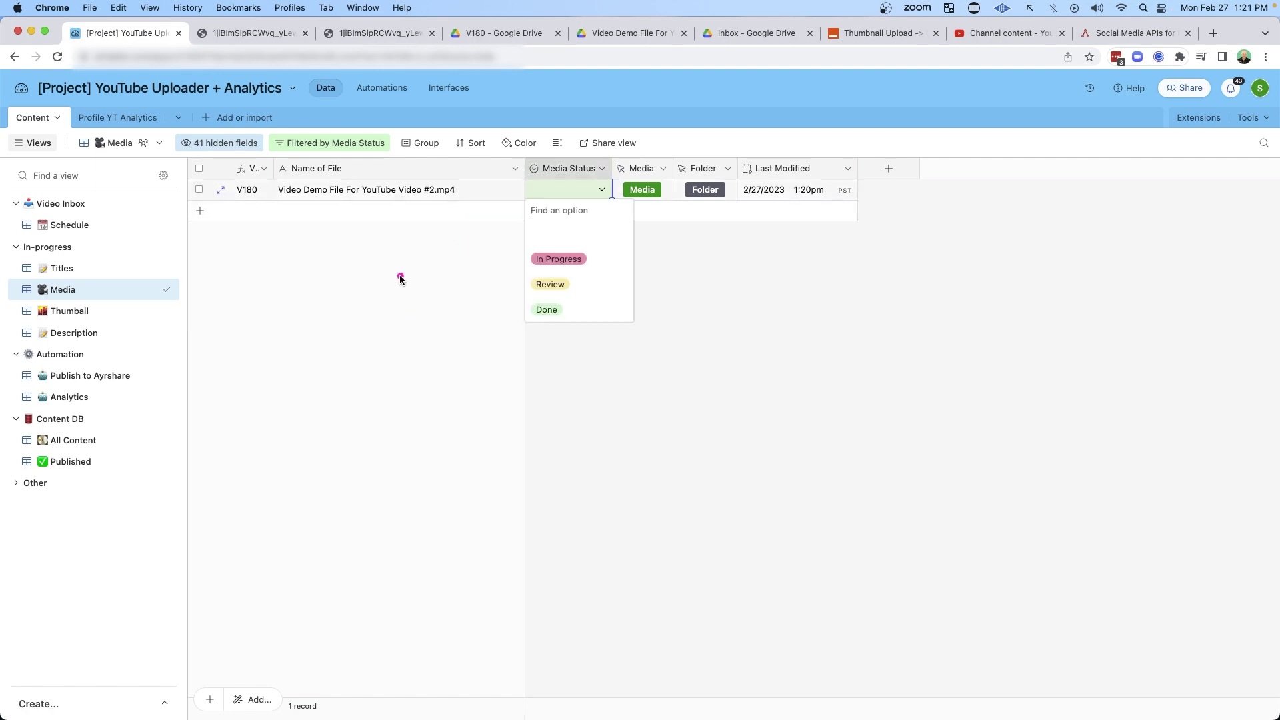
mouse_move(402, 277)
mouse_down()
mouse_move(505, 267)
mouse_move(506, 283)
mouse_up()
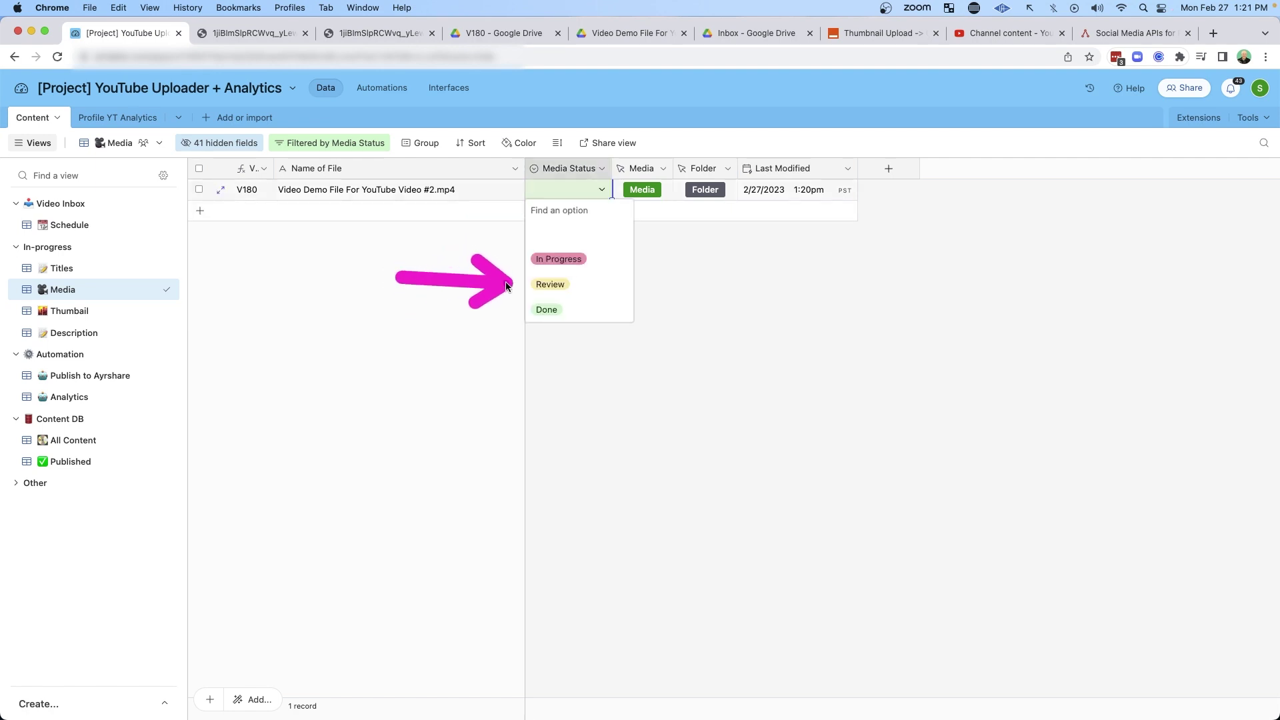
click(547, 310)
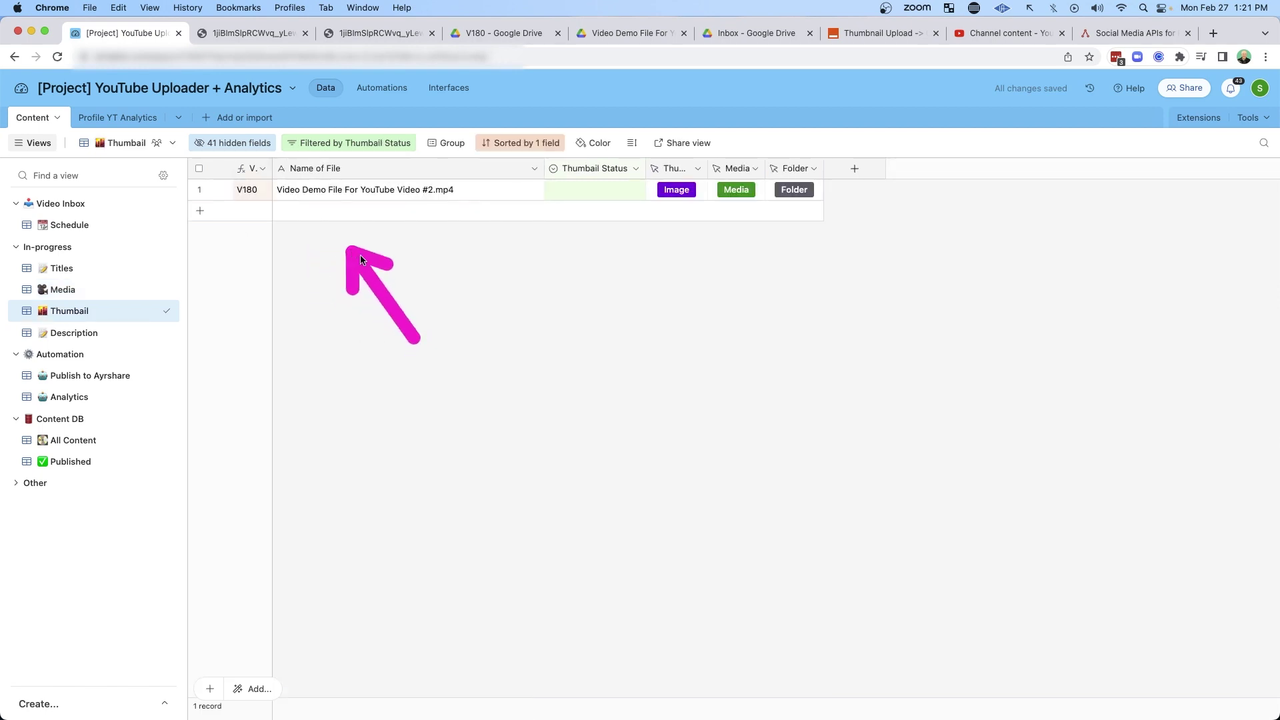
- Mark V180's Thumbnail Status and Copy Status as Done
click(577, 192)
click(577, 192)
click(581, 305)
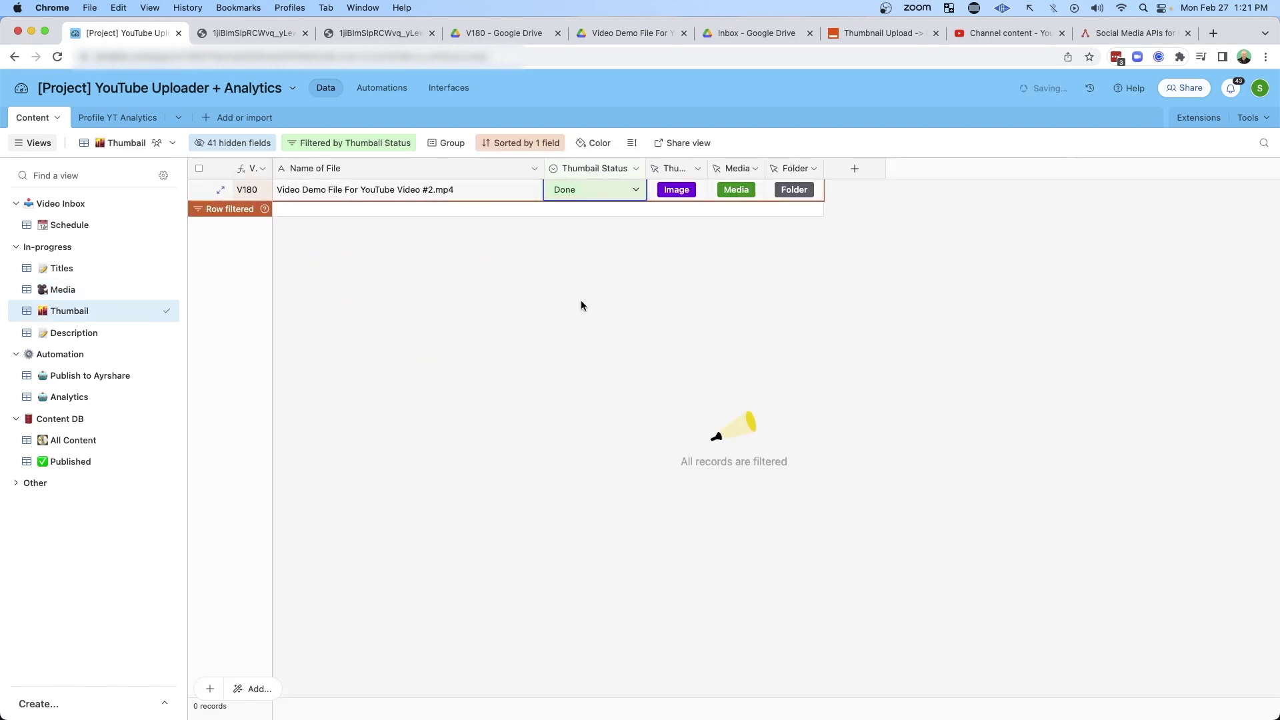
click(77, 334)
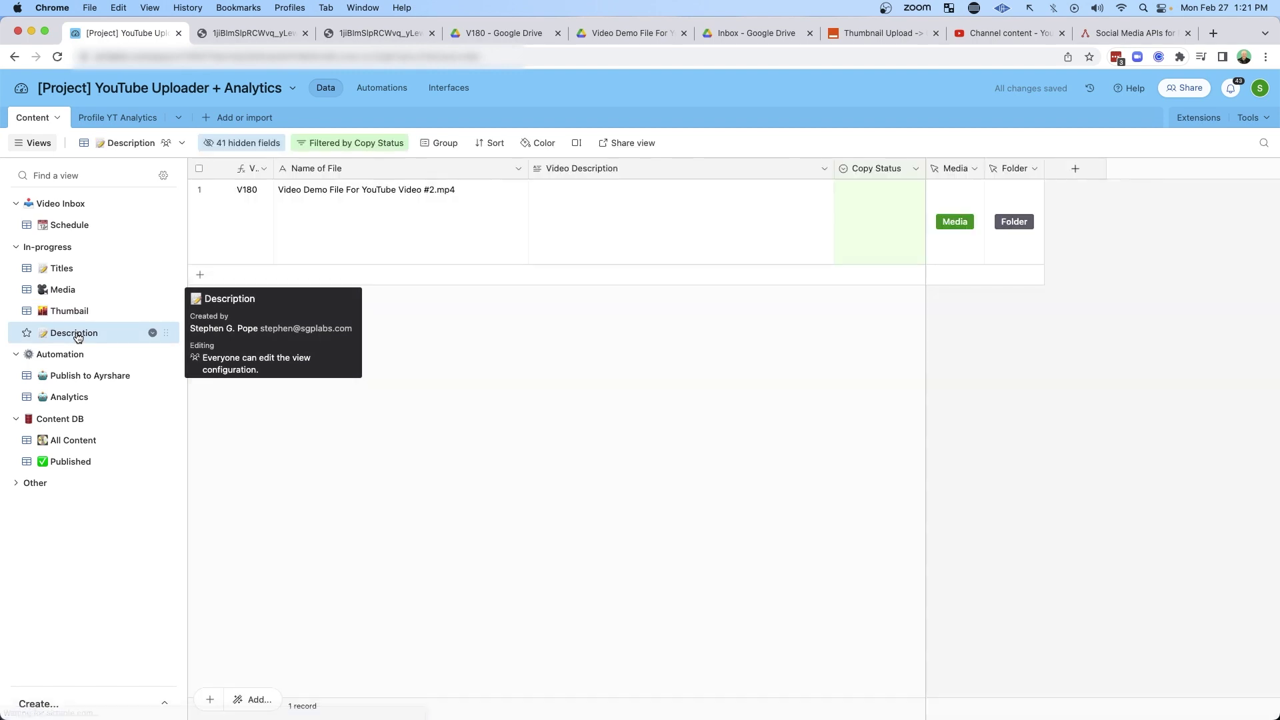
click(879, 235)
click(878, 234)
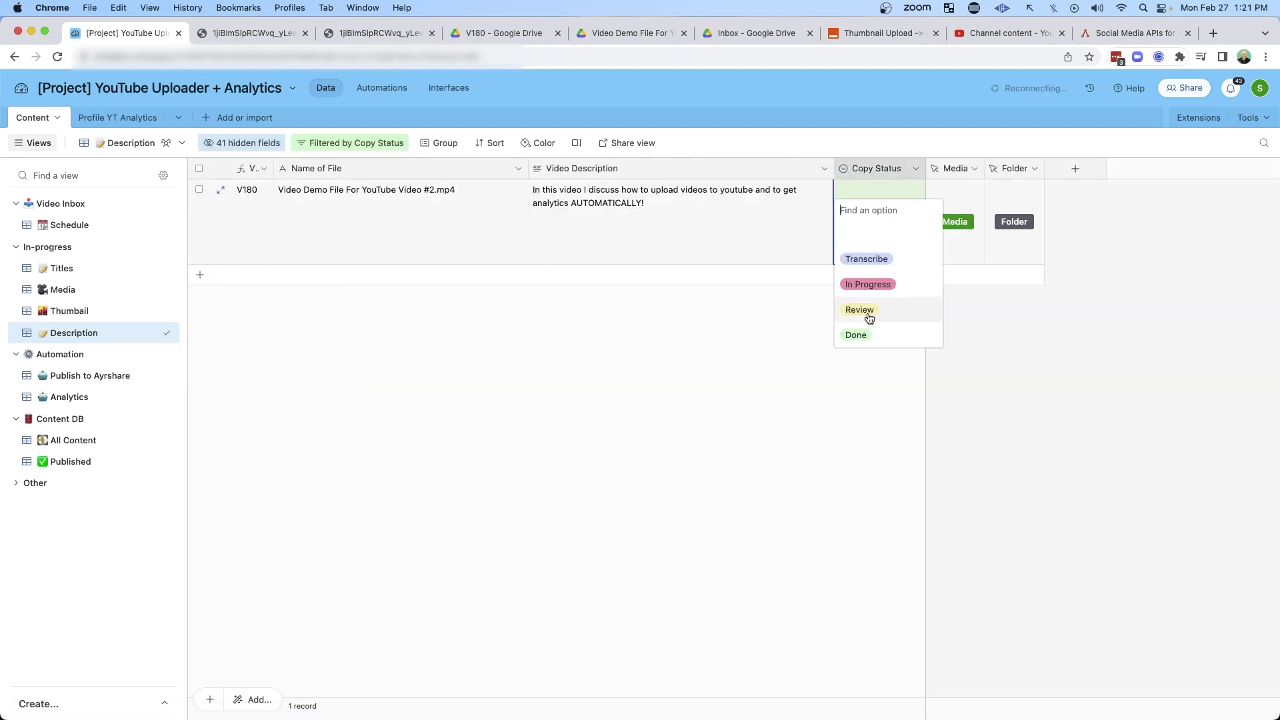
click(866, 337)
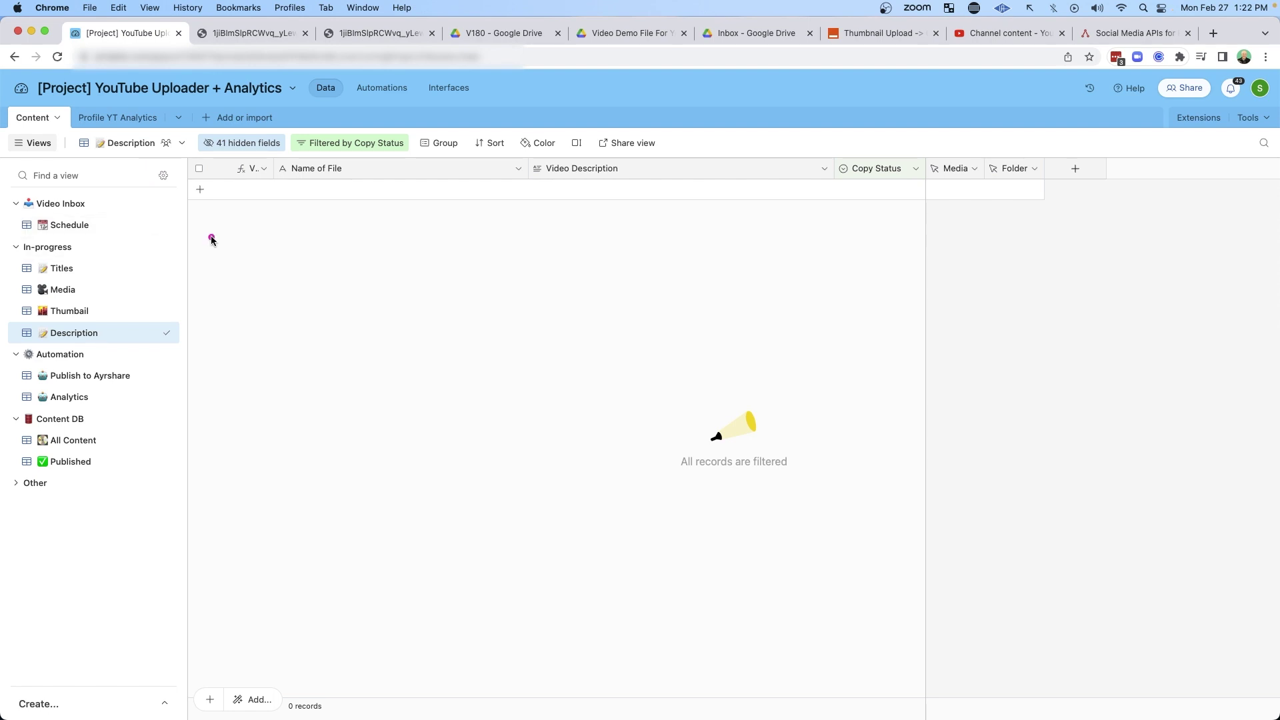
- Confirm V180 in the Publish to Ayrshare view and its filter conditions, then go to Zapier's Zaps list
mouse_move(203, 232)
mouse_down()
mouse_move(105, 277)
mouse_move(110, 321)
mouse_up()
drag(252, 330, 162, 367)
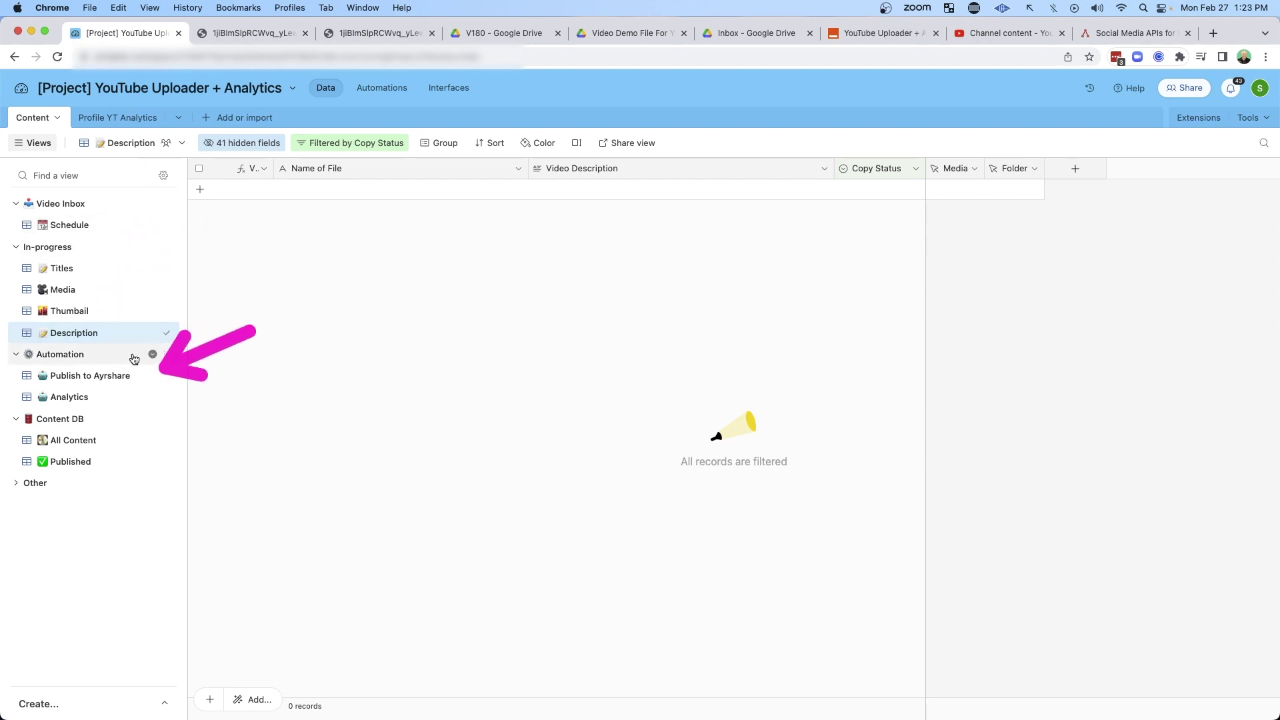
drag(196, 298, 114, 344)
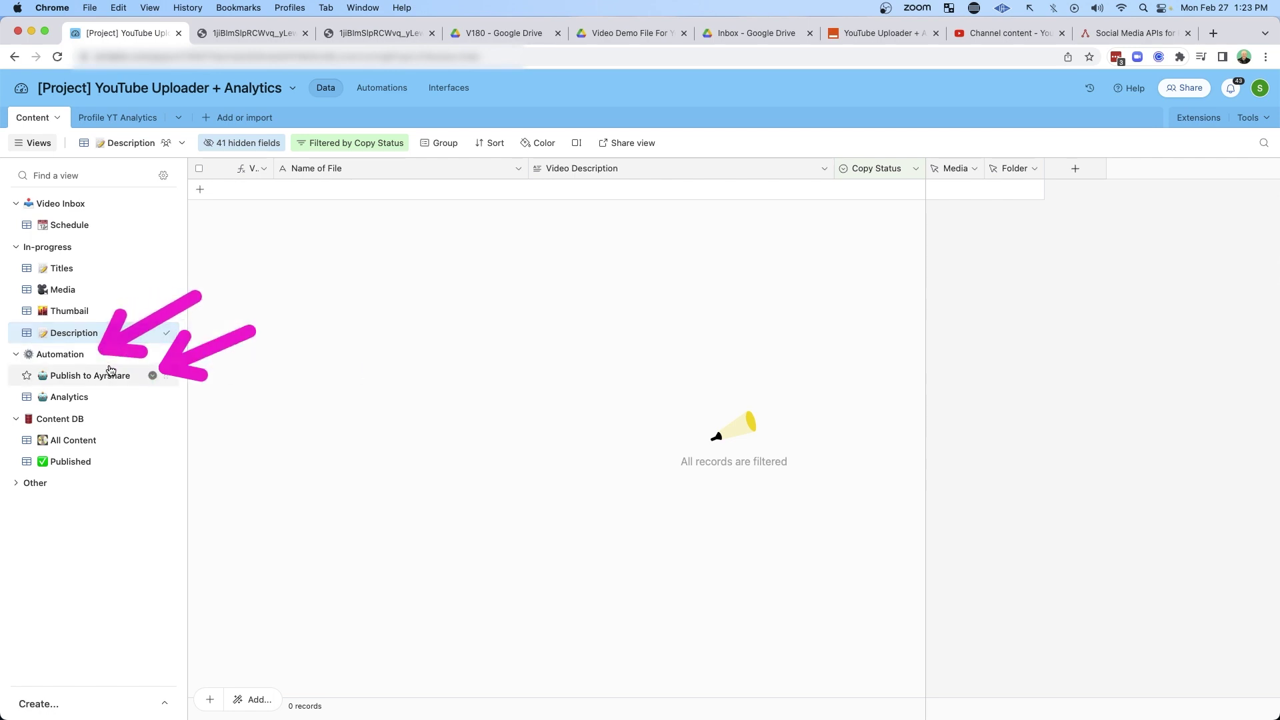
click(87, 377)
drag(166, 312, 122, 354)
drag(338, 403, 324, 321)
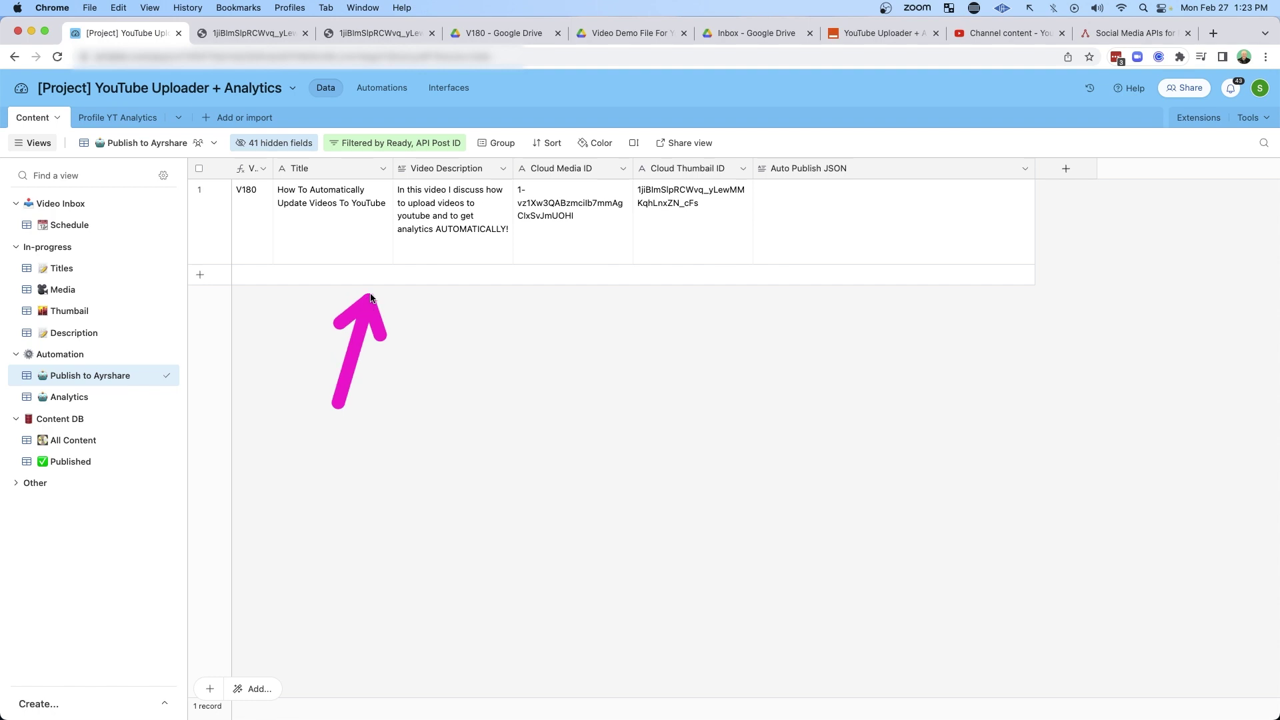
click(395, 143)
mouse_move(697, 152)
mouse_down()
mouse_move(624, 215)
mouse_move(480, 200)
mouse_move(431, 217)
mouse_move(542, 238)
mouse_up()
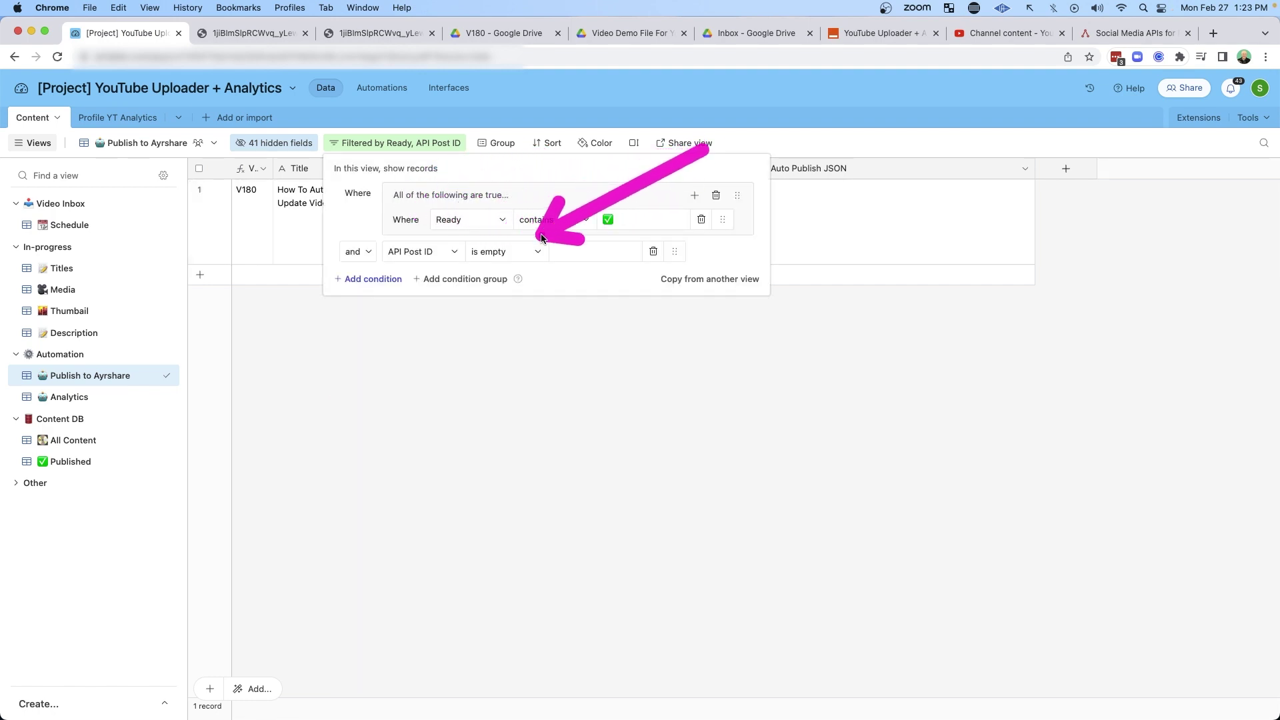
key(super+7)
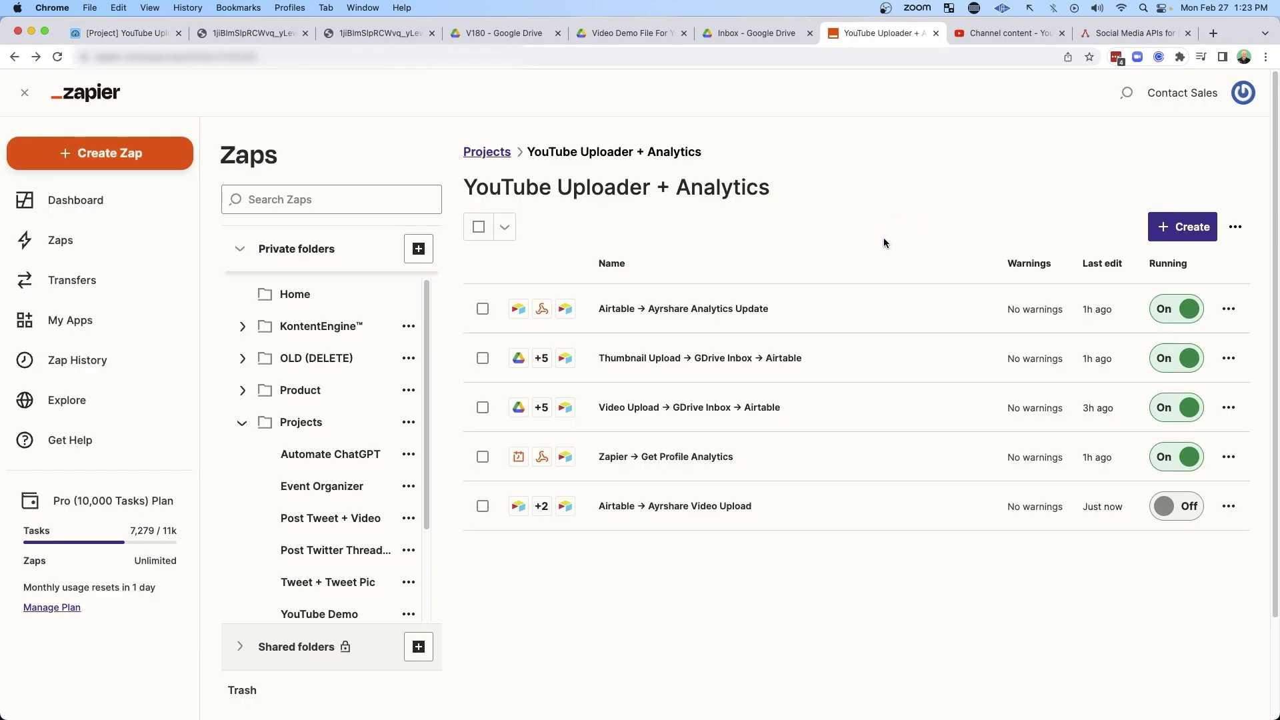
- Open the Airtable → Ayrshare Video Upload zap from the project's zap list
drag(692, 663, 638, 545)
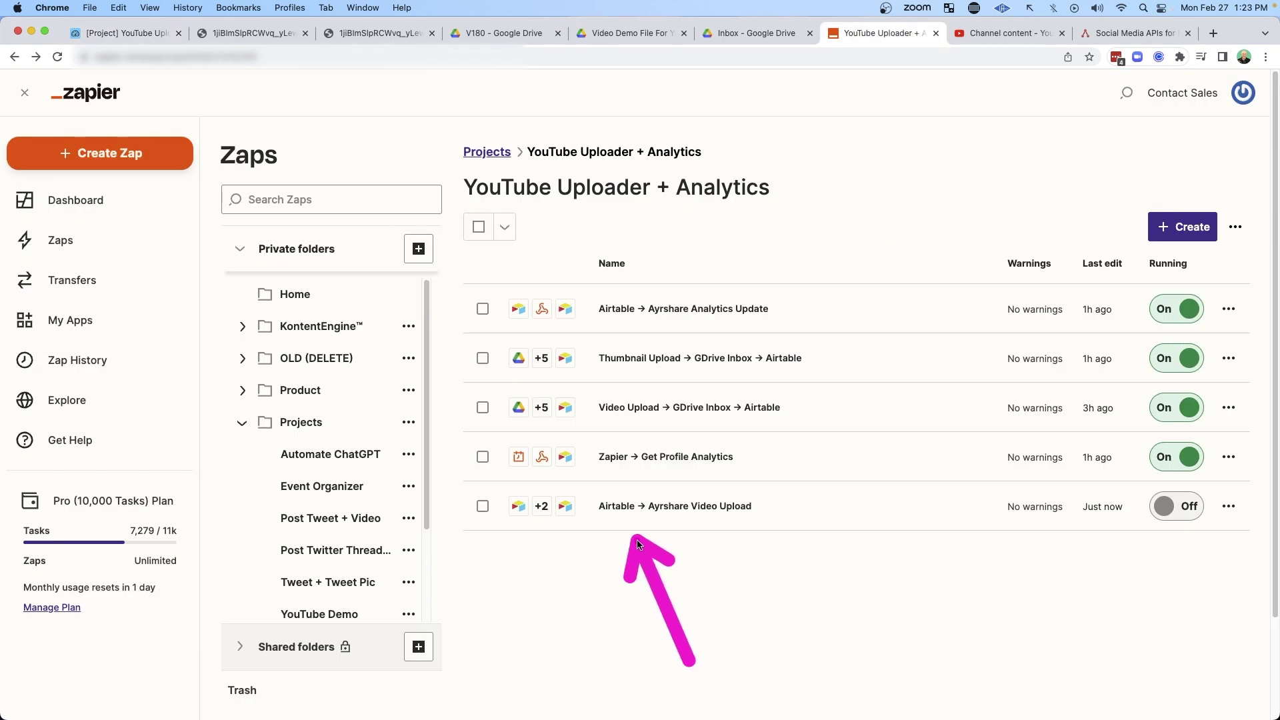
mouse_move(628, 601)
mouse_down()
mouse_move(697, 524)
mouse_move(724, 532)
mouse_up()
click(721, 507)
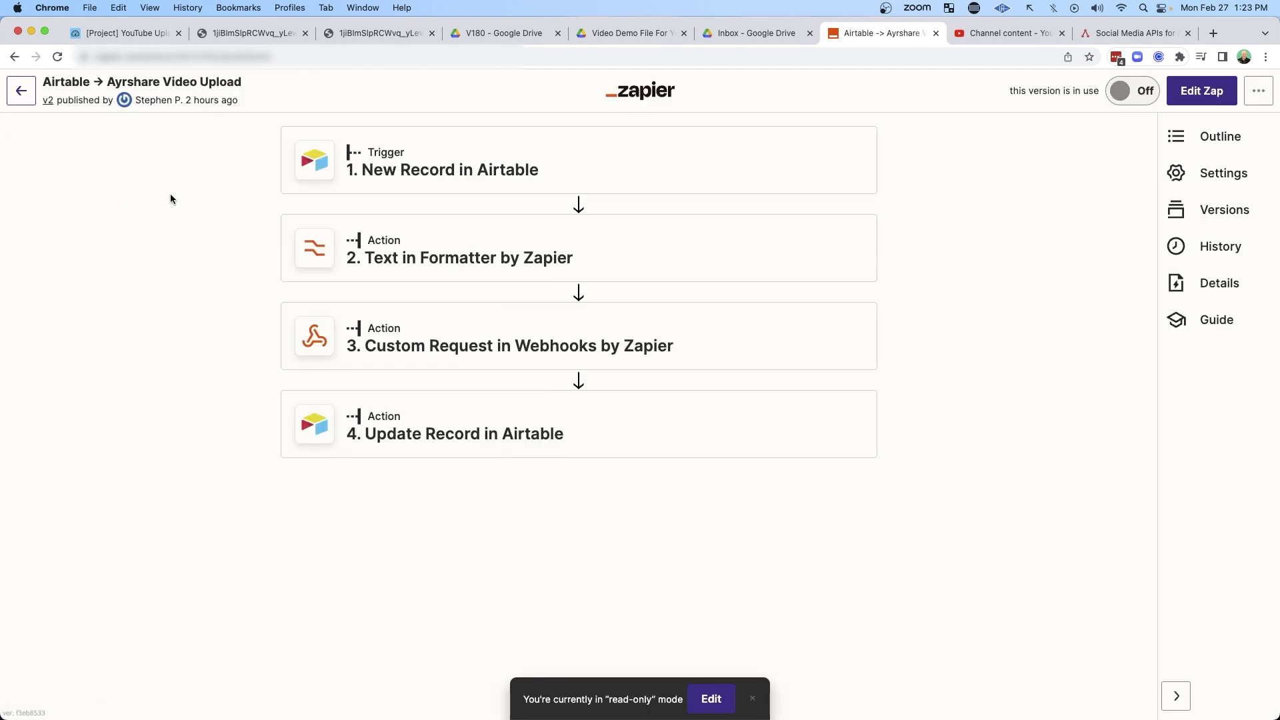
drag(114, 175, 242, 179)
click(580, 164)
scroll(919, 486, down, 3)
drag(939, 181, 867, 213)
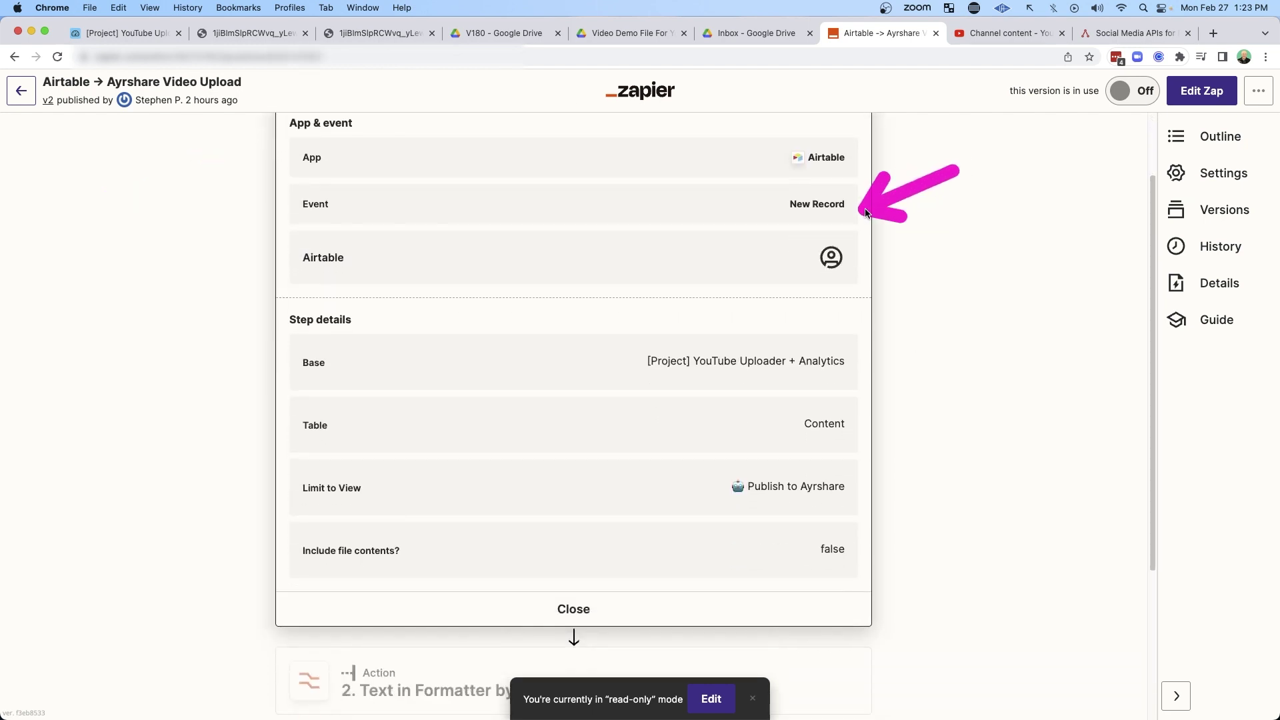
mouse_move(933, 432)
mouse_down()
mouse_move(869, 475)
mouse_move(811, 468)
mouse_move(854, 465)
mouse_up()
mouse_move(939, 267)
mouse_down()
mouse_move(853, 337)
mouse_move(779, 337)
mouse_move(855, 357)
mouse_move(859, 400)
mouse_up()
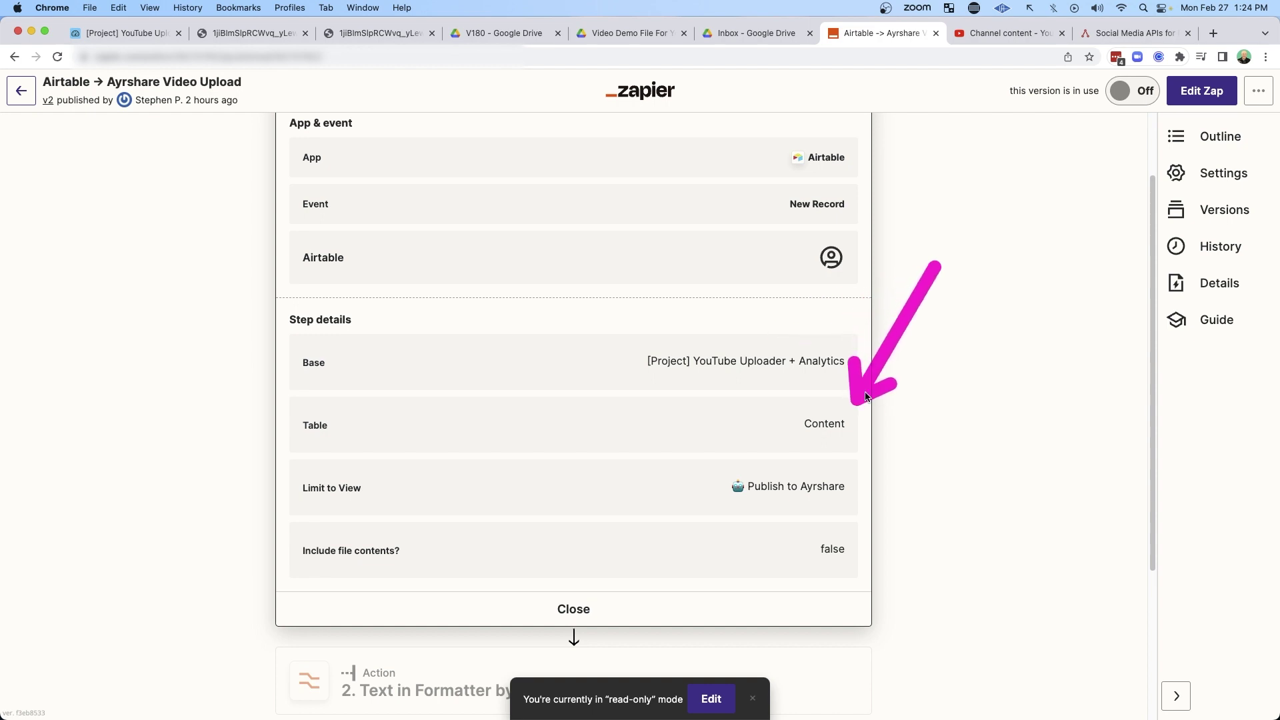
mouse_move(118, 246)
mouse_down()
mouse_move(267, 250)
mouse_move(236, 326)
mouse_move(230, 466)
mouse_up()
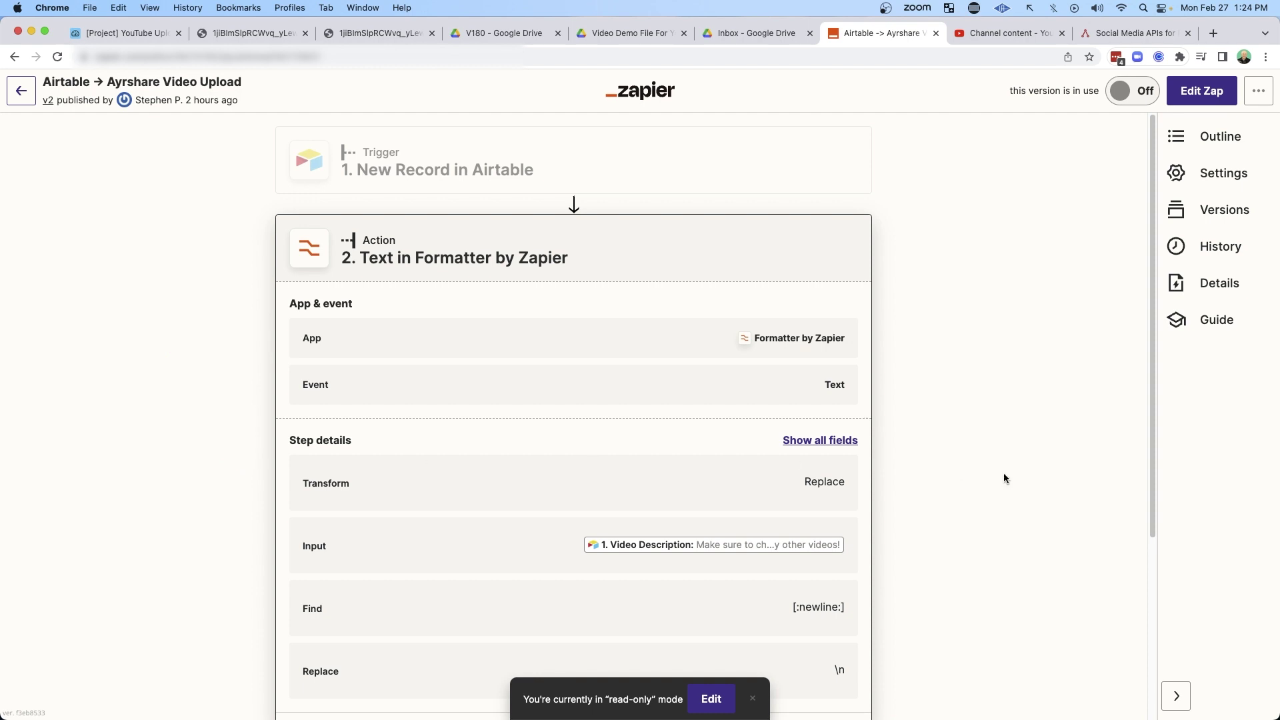
drag(987, 462, 861, 540)
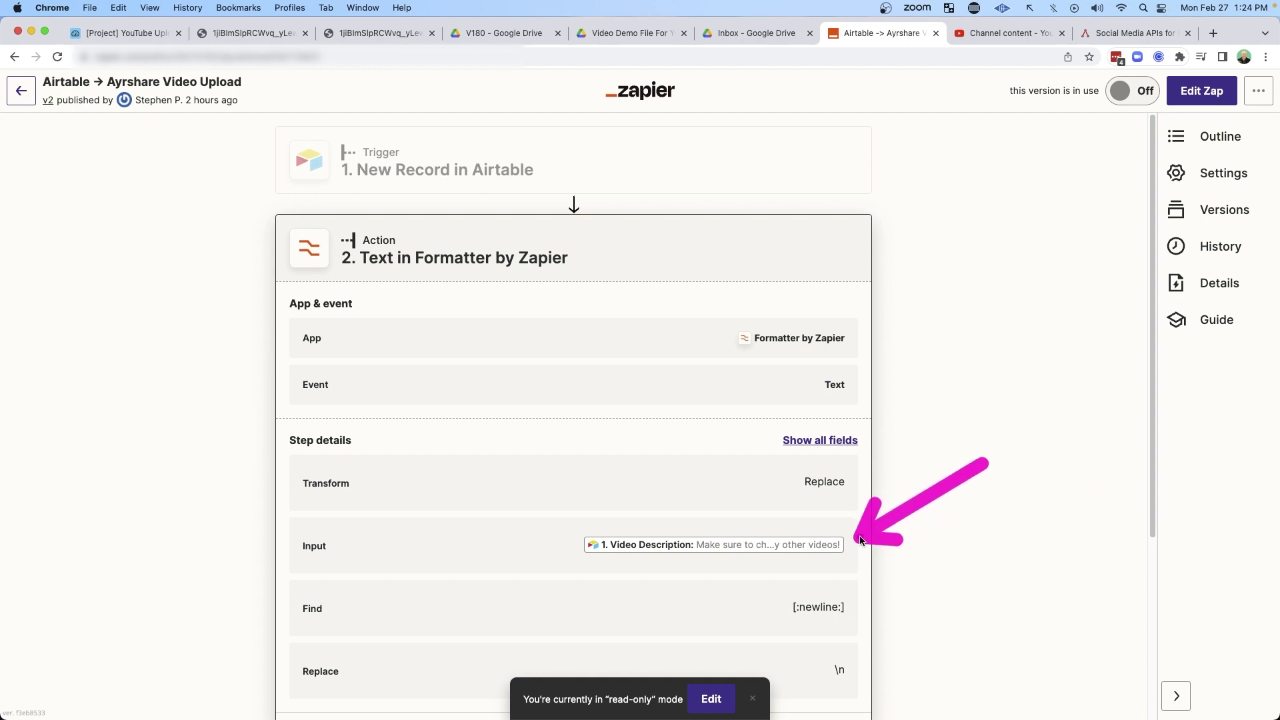
scroll(920, 538, down, 5)
mouse_move(994, 310)
mouse_down()
mouse_move(909, 328)
mouse_move(871, 362)
mouse_up()
drag(990, 320, 870, 410)
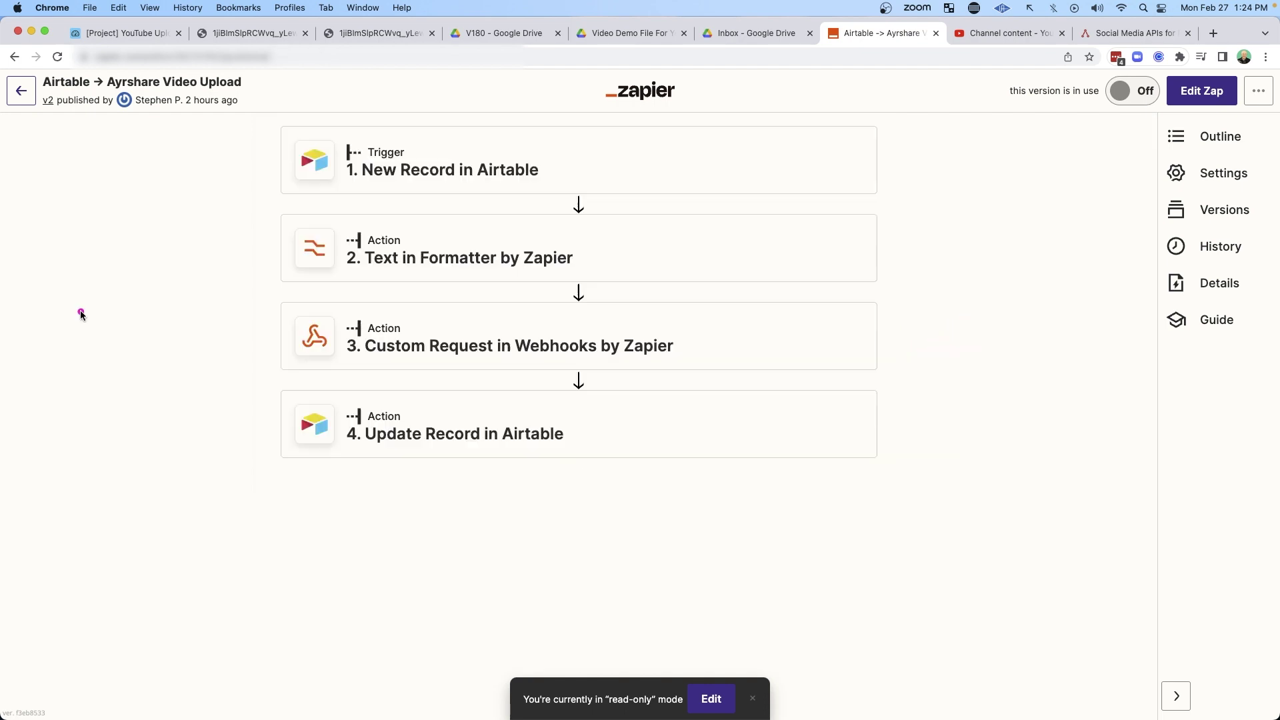
drag(80, 312, 249, 335)
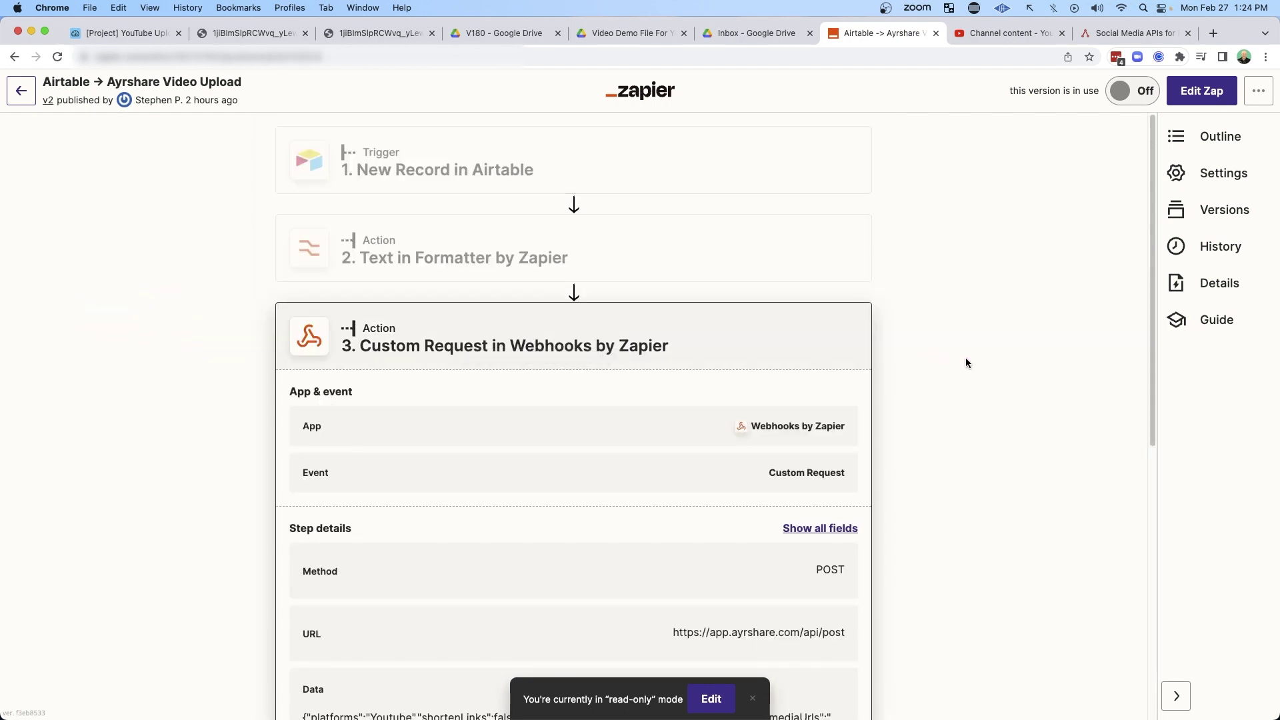
- Scroll through the Custom Request step's POST method and URL fields
drag(993, 342, 867, 412)
mouse_move(987, 406)
mouse_down()
mouse_move(880, 452)
mouse_move(867, 473)
mouse_up()
scroll(865, 471, down, 2)
drag(1008, 419, 863, 495)
drag(1030, 478, 869, 558)
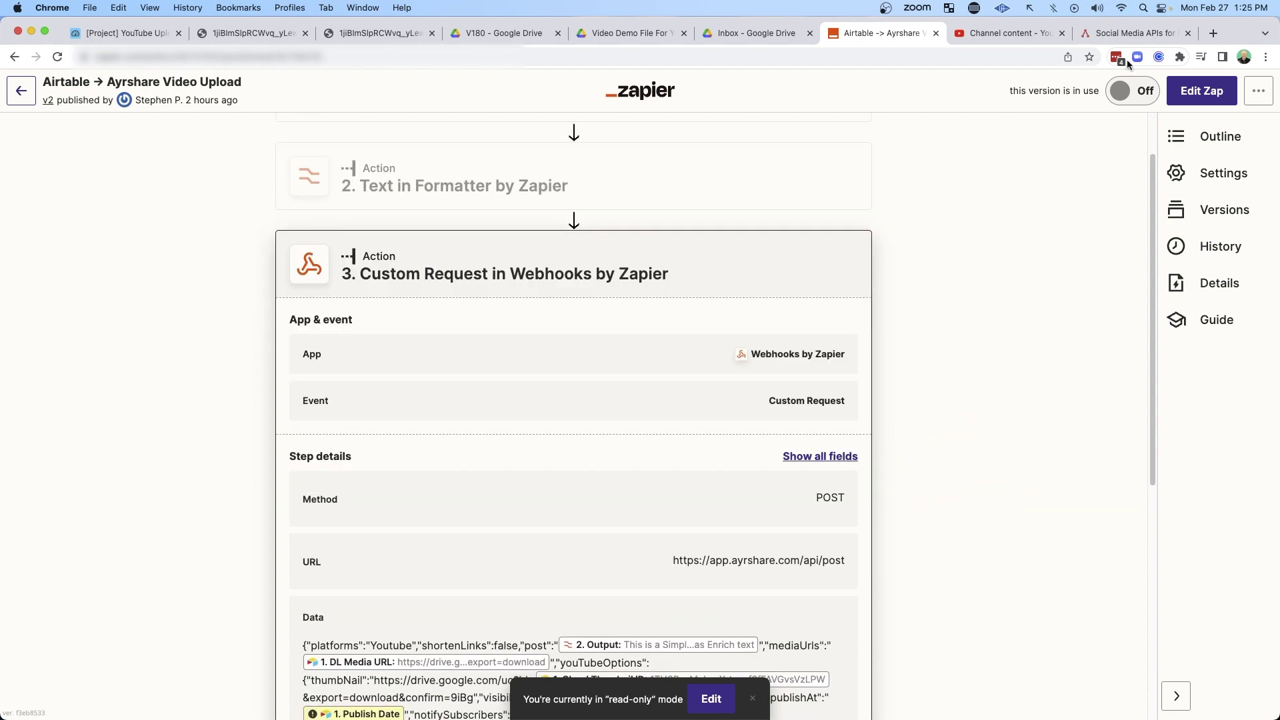
- Compare against the Ayrshare Social Media APIs page, then return to the zap
click(1129, 35)
drag(912, 308, 923, 194)
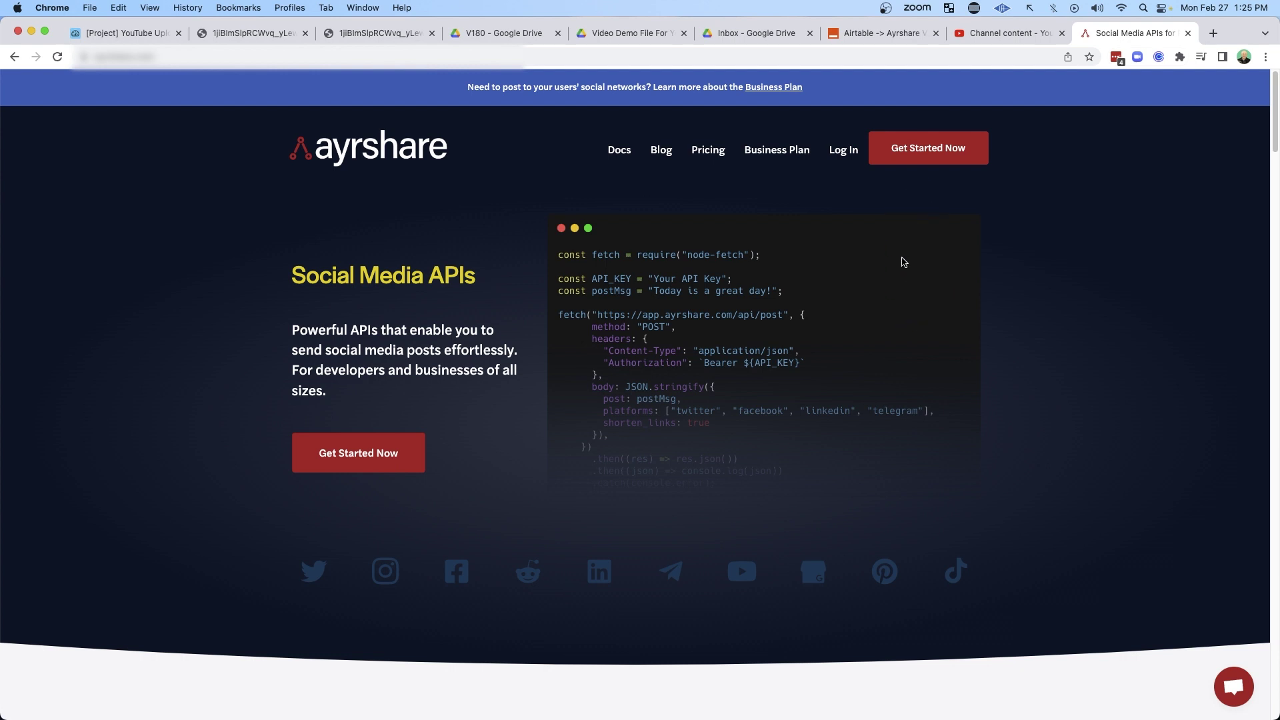
click(881, 33)
- Walk through the Data body's platforms, description, mediaUrls and Cloud Thumbail ID entries
drag(901, 292, 828, 366)
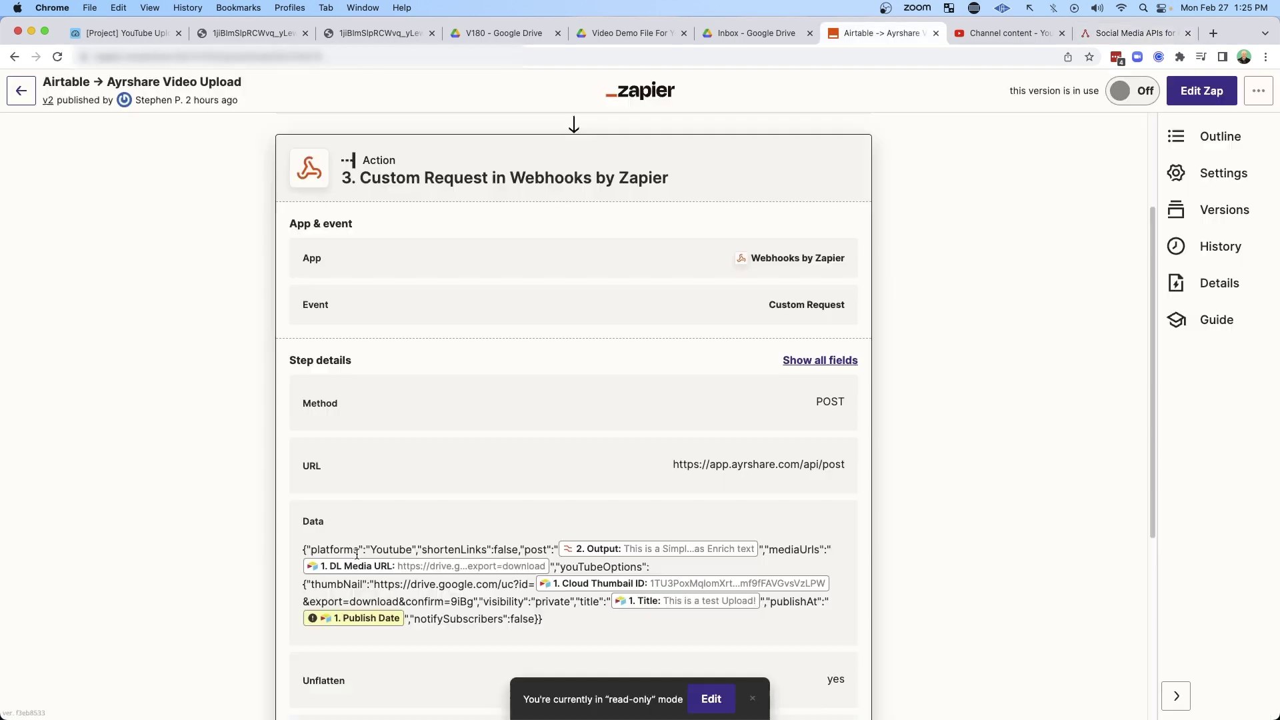
mouse_move(129, 528)
mouse_down()
mouse_move(264, 531)
mouse_move(273, 599)
mouse_up()
drag(410, 448, 396, 520)
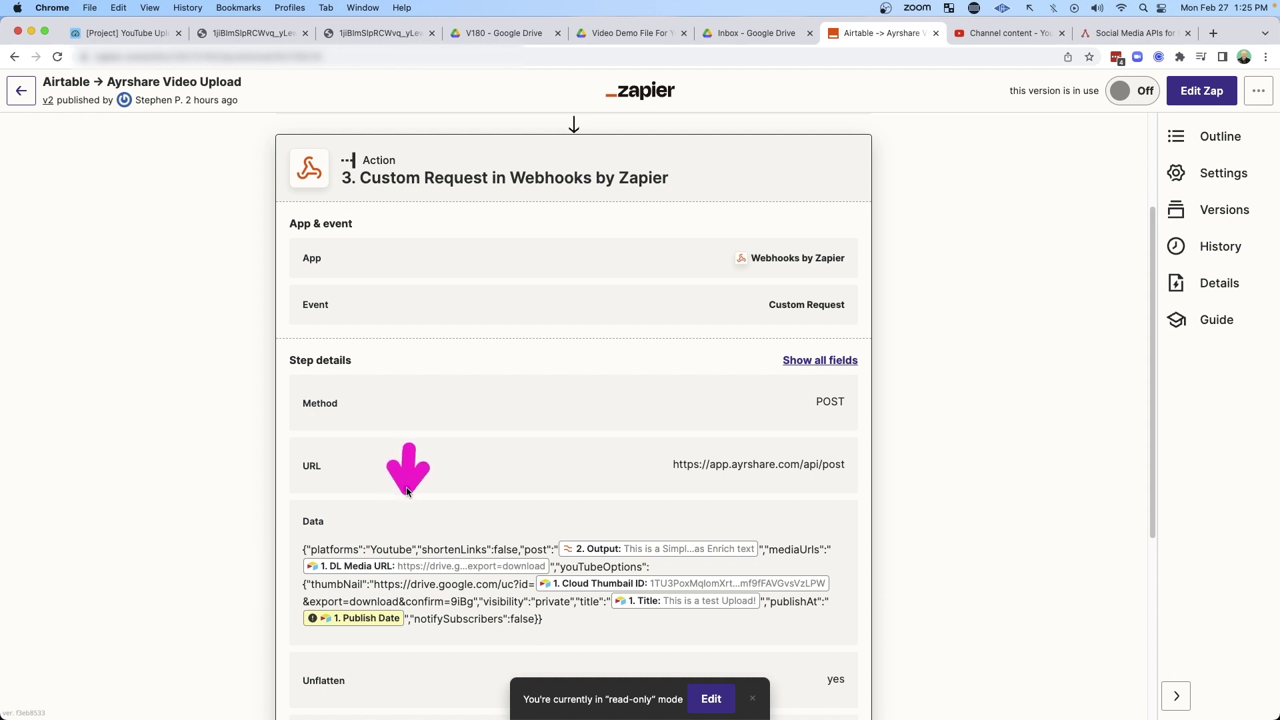
drag(408, 445, 454, 525)
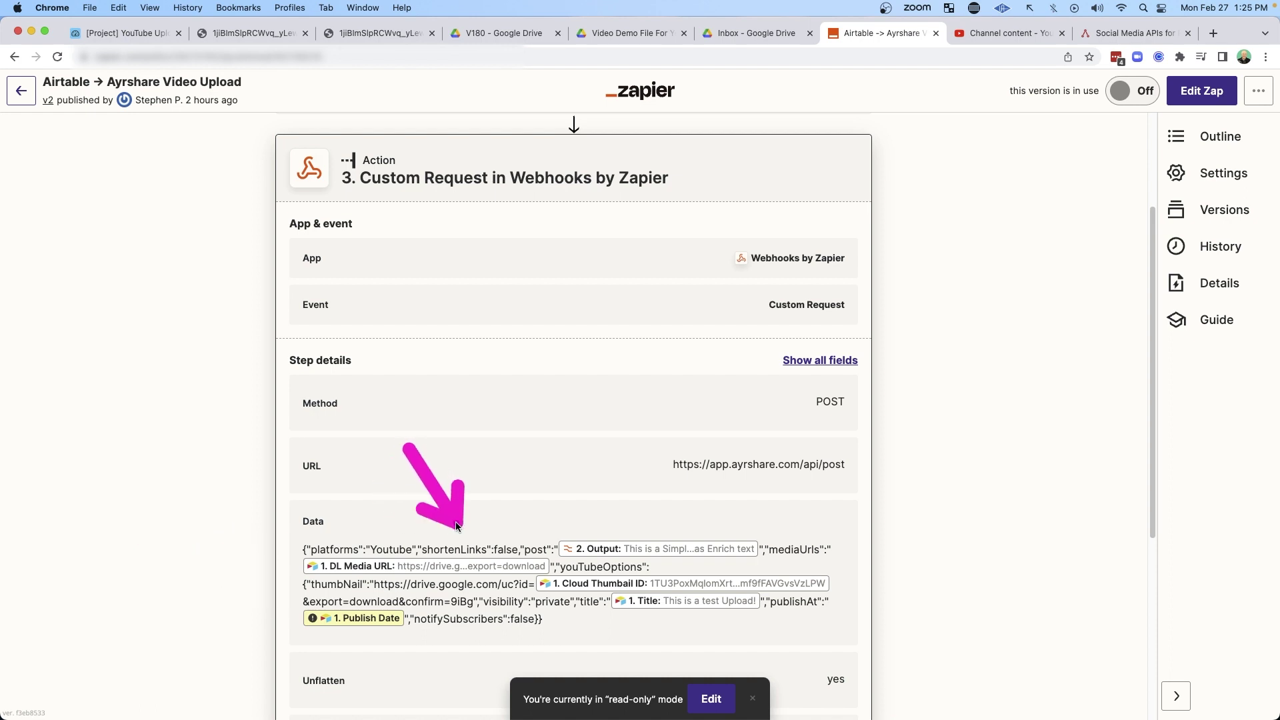
mouse_move(560, 453)
mouse_down()
mouse_move(574, 501)
mouse_move(609, 525)
mouse_up()
drag(897, 471, 832, 529)
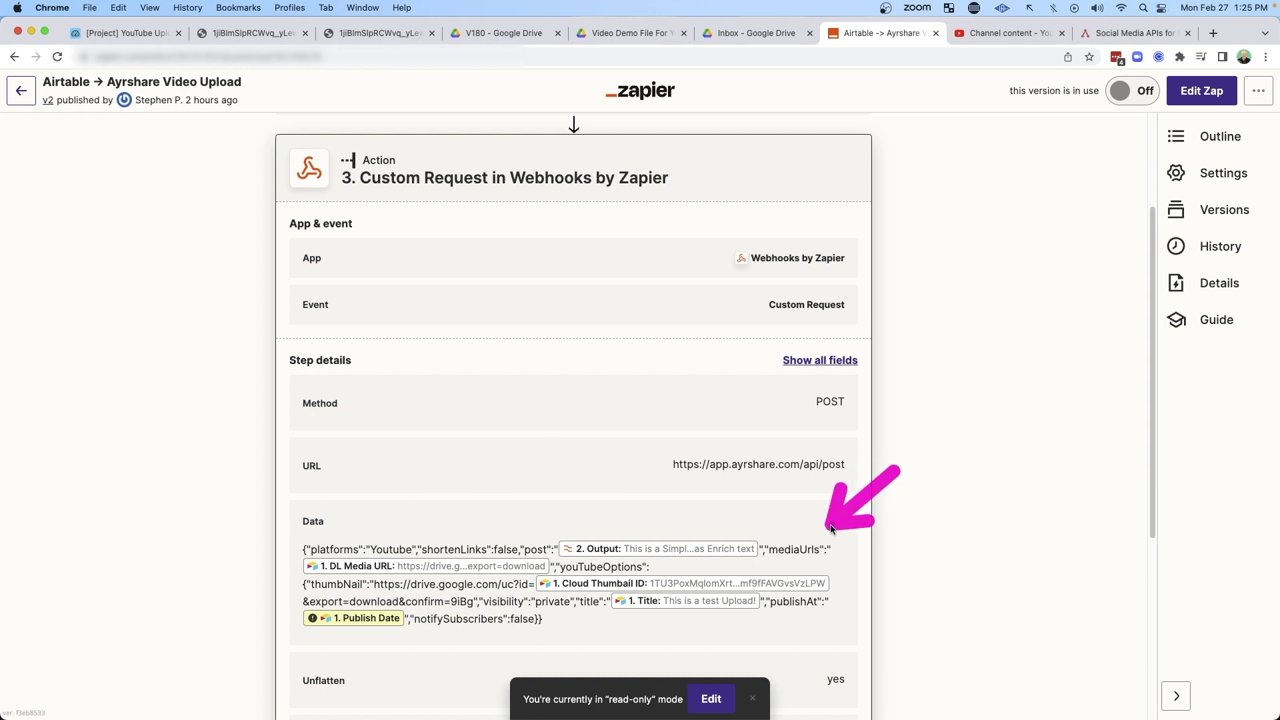
drag(150, 552, 283, 570)
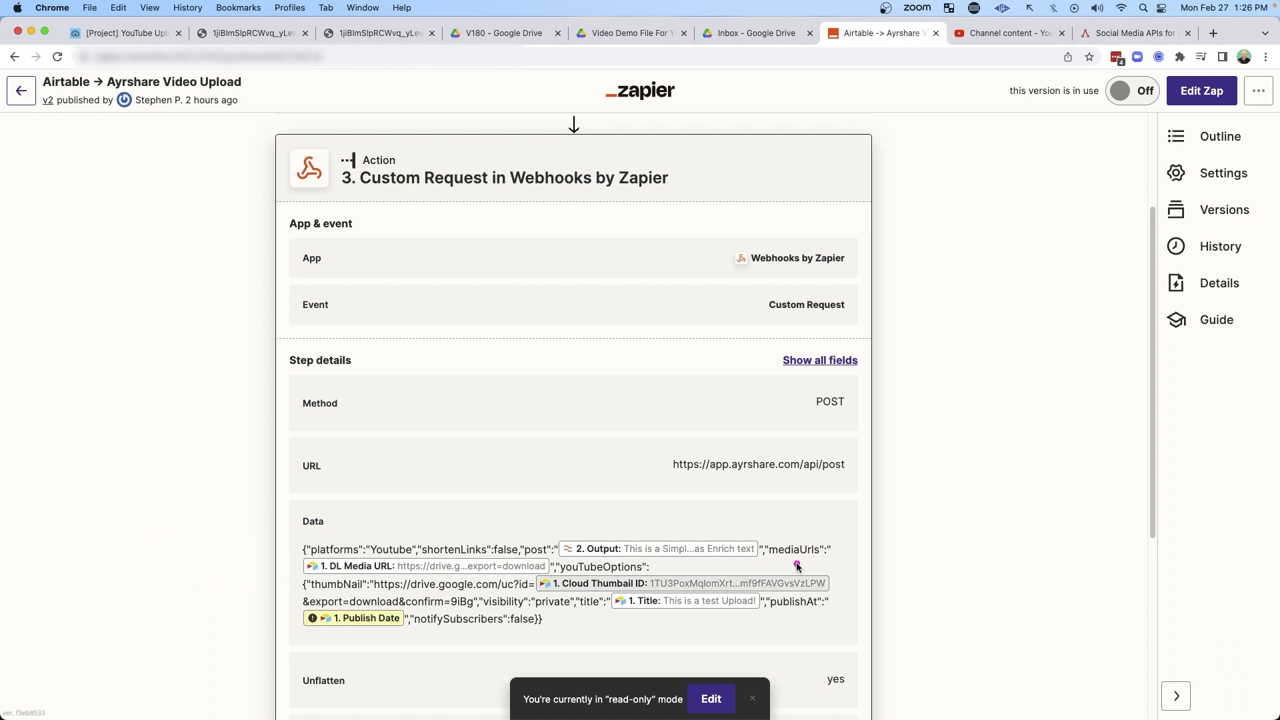
drag(804, 563, 670, 573)
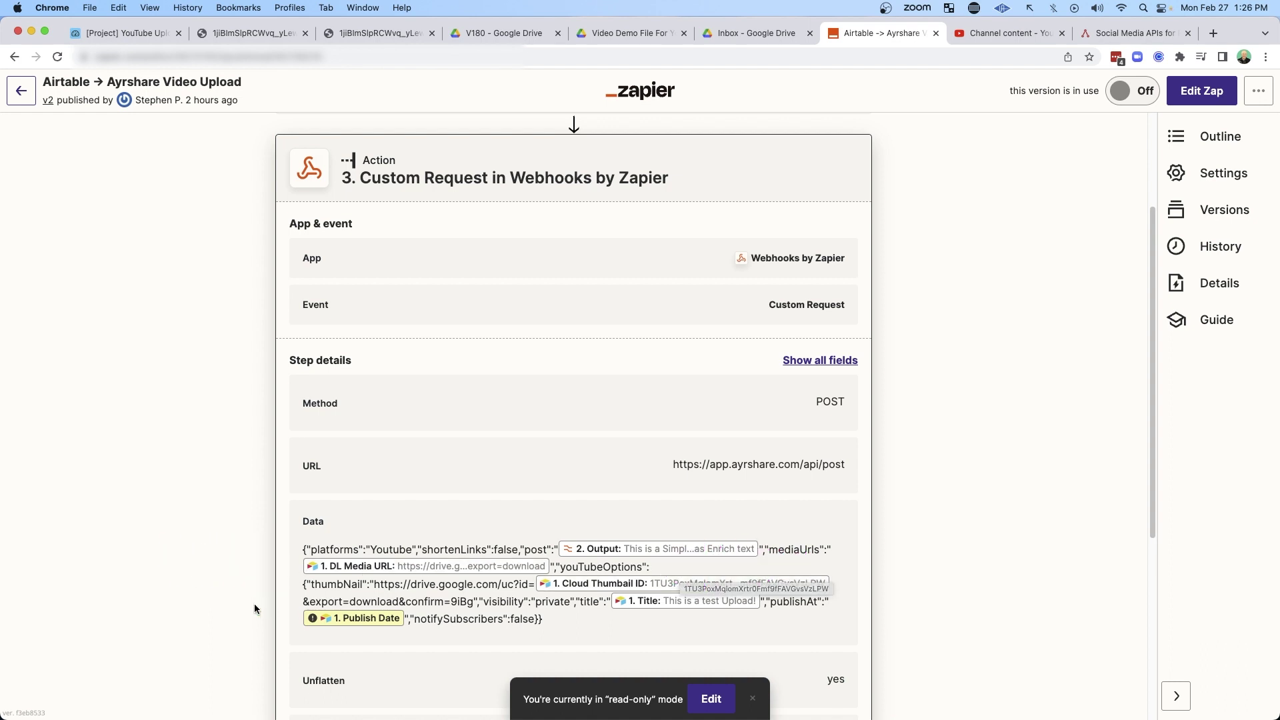
drag(174, 573, 292, 587)
drag(931, 524, 848, 580)
click(157, 555)
drag(159, 558, 283, 570)
- Explain the Data body's publishAt entry mapped to Publish Date and its visibility setting
scroll(282, 570, down, 3)
drag(584, 604, 558, 543)
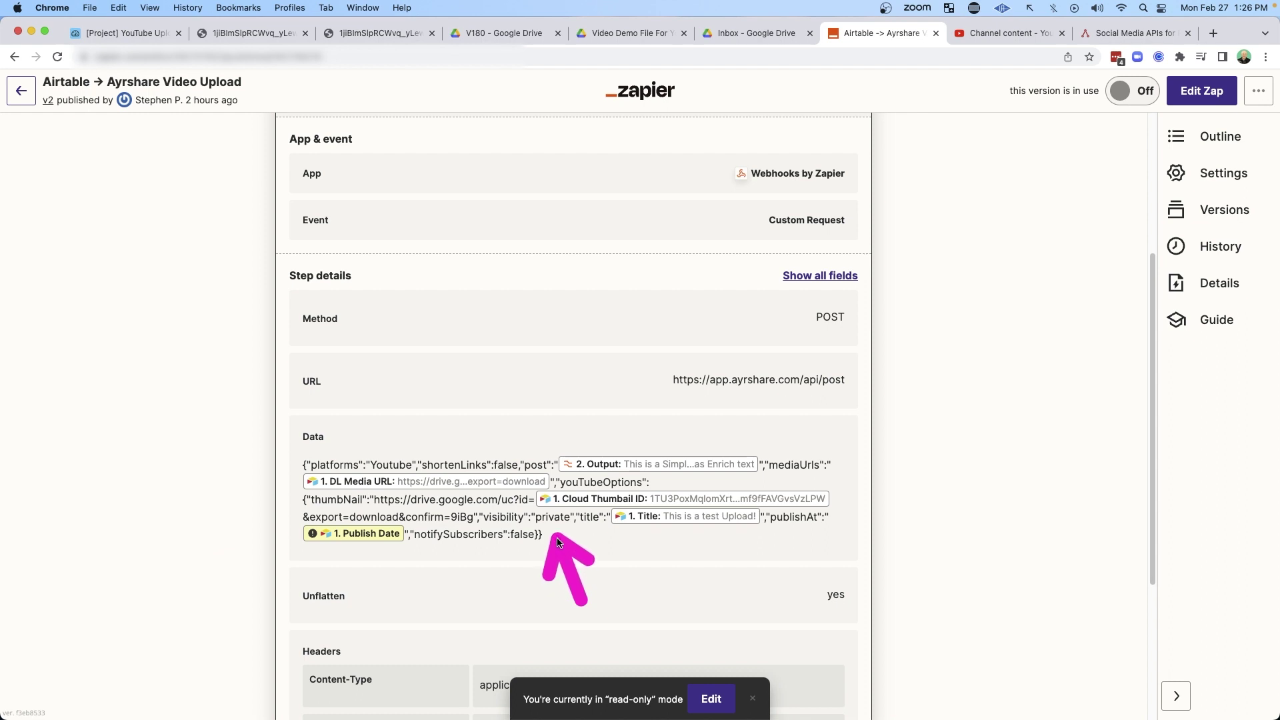
drag(748, 382, 685, 481)
click(984, 471)
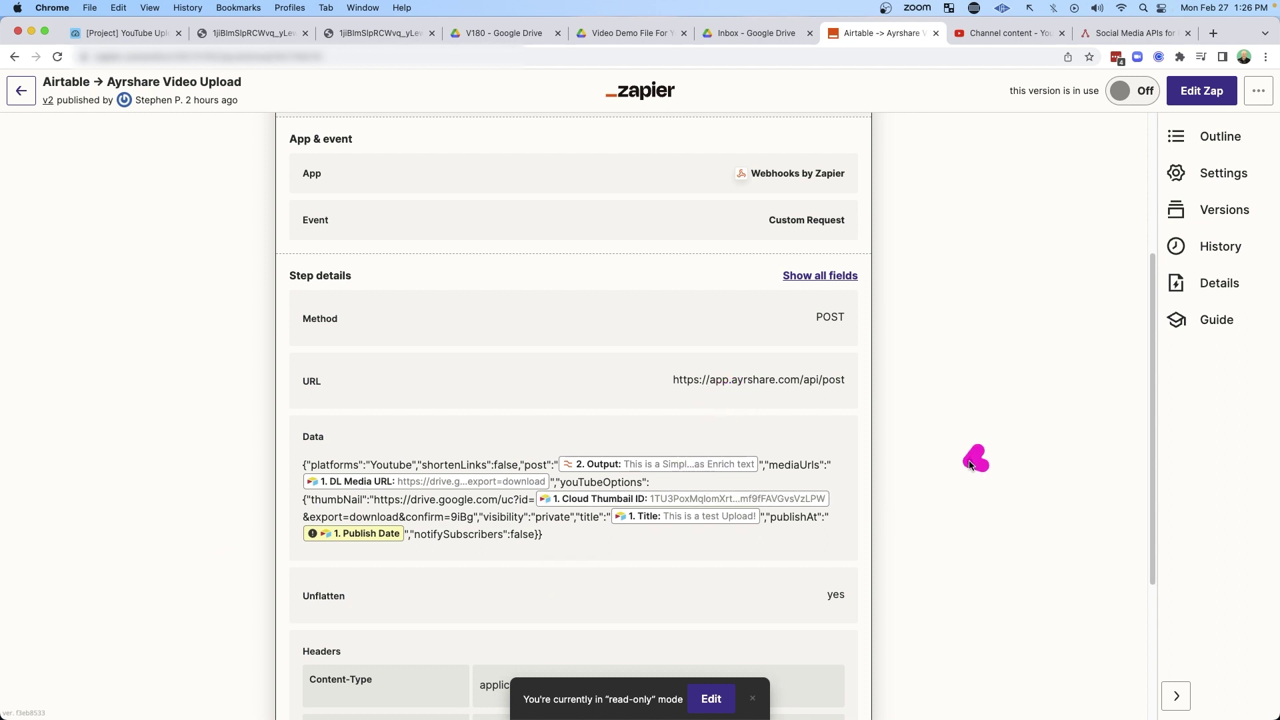
drag(971, 465, 858, 516)
drag(165, 527, 327, 529)
drag(707, 570, 566, 544)
mouse_move(497, 374)
mouse_down()
mouse_move(460, 497)
mouse_move(514, 513)
mouse_up()
- Review the application/json Content-Type and Authorization headers, then return up to the trigger step
scroll(514, 513, down, 4)
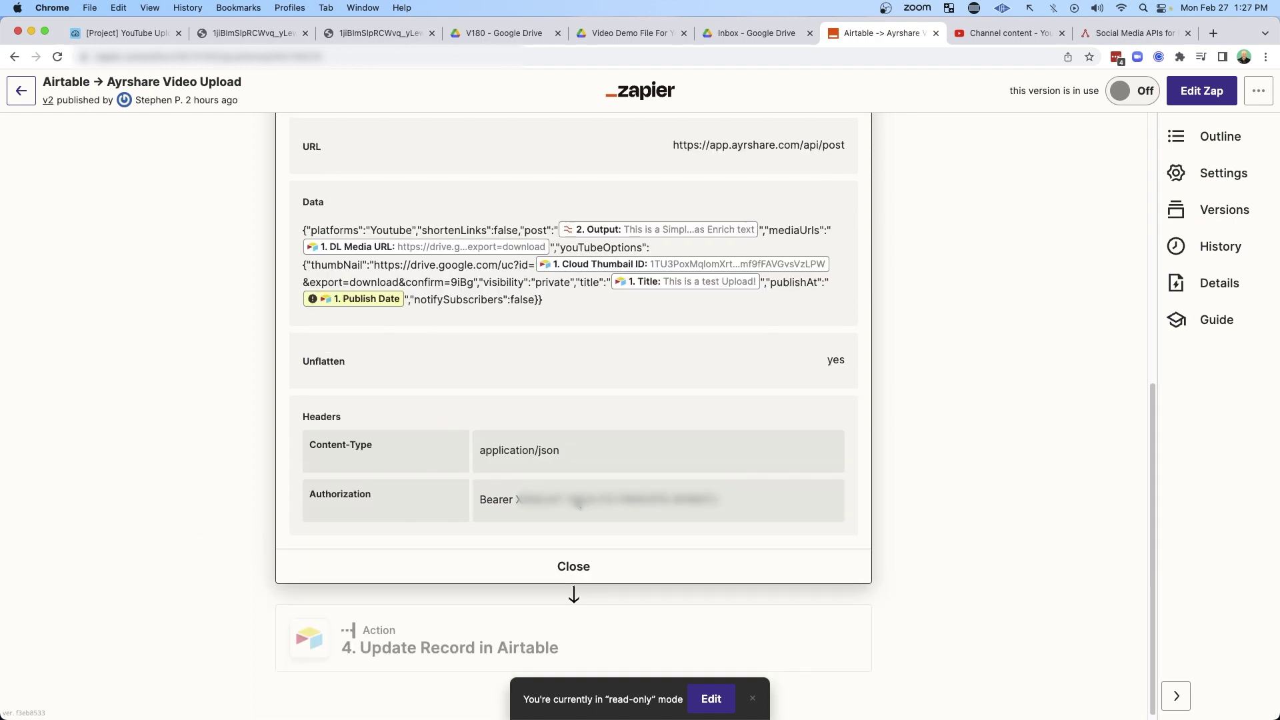
drag(232, 372, 302, 434)
drag(535, 364, 543, 423)
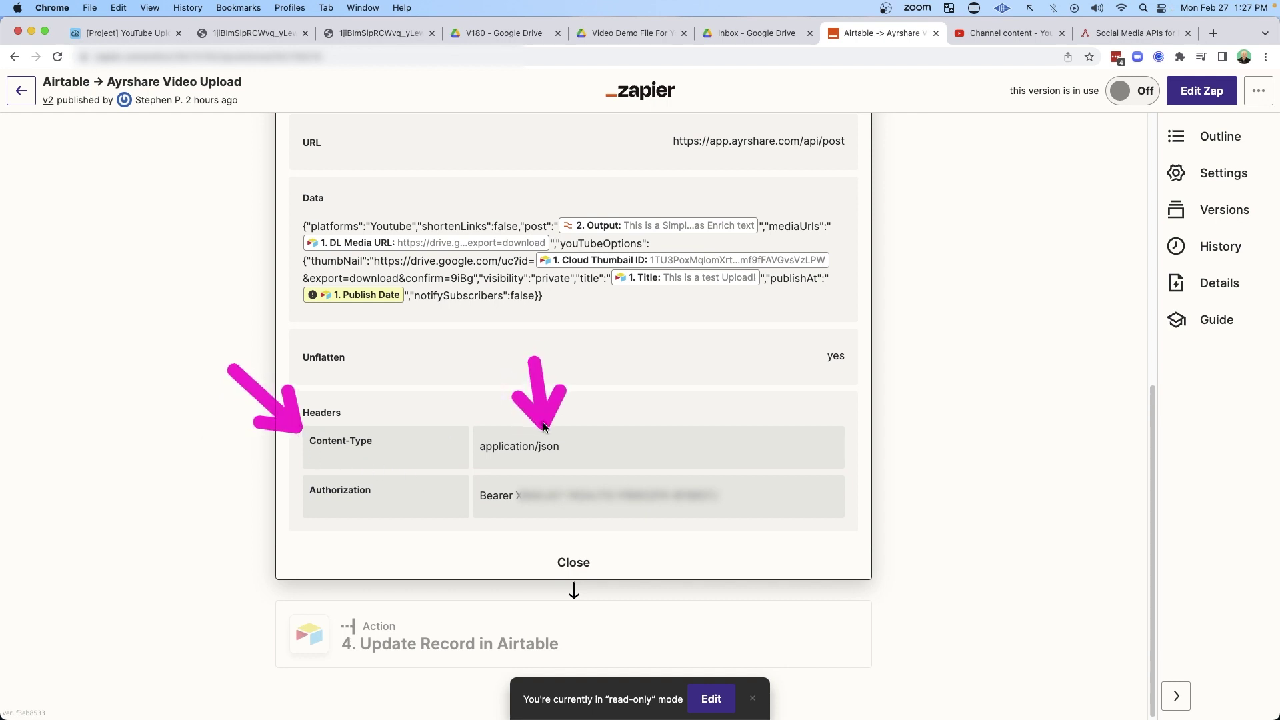
mouse_move(152, 206)
mouse_down()
mouse_move(260, 244)
mouse_move(287, 304)
mouse_up()
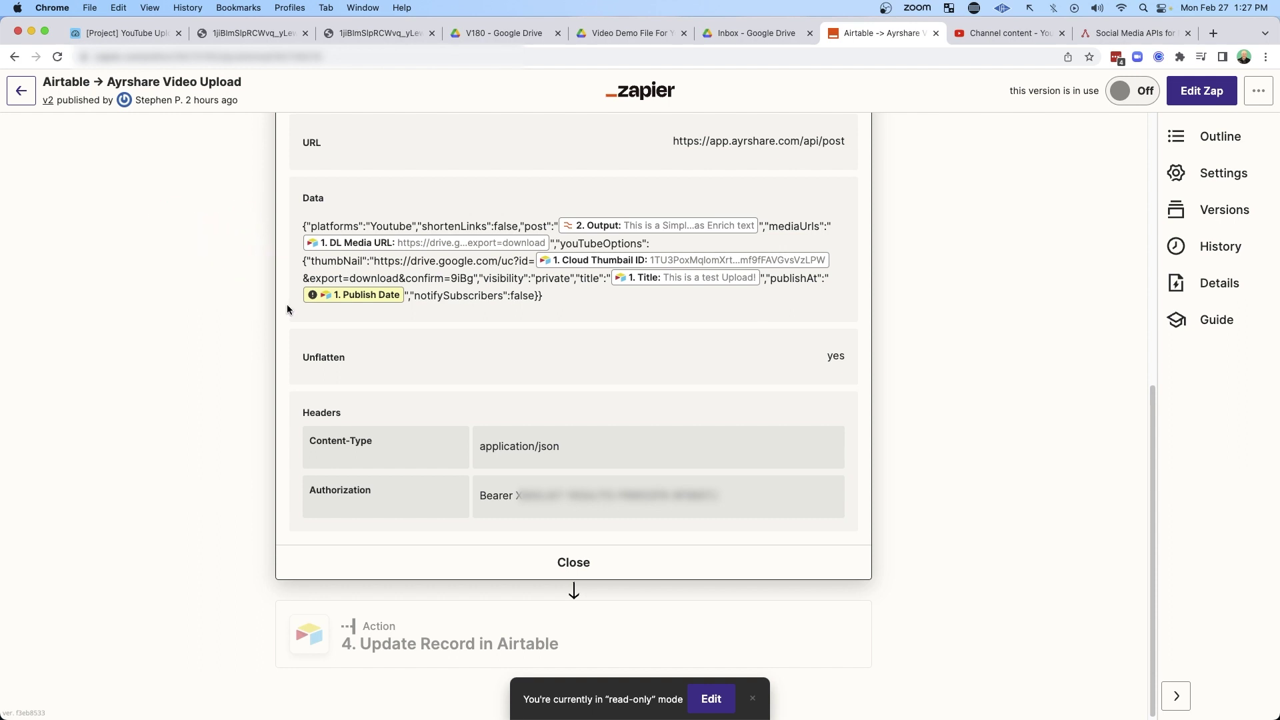
drag(165, 441, 284, 490)
mouse_move(590, 366)
mouse_down()
mouse_move(531, 459)
mouse_move(651, 469)
mouse_up()
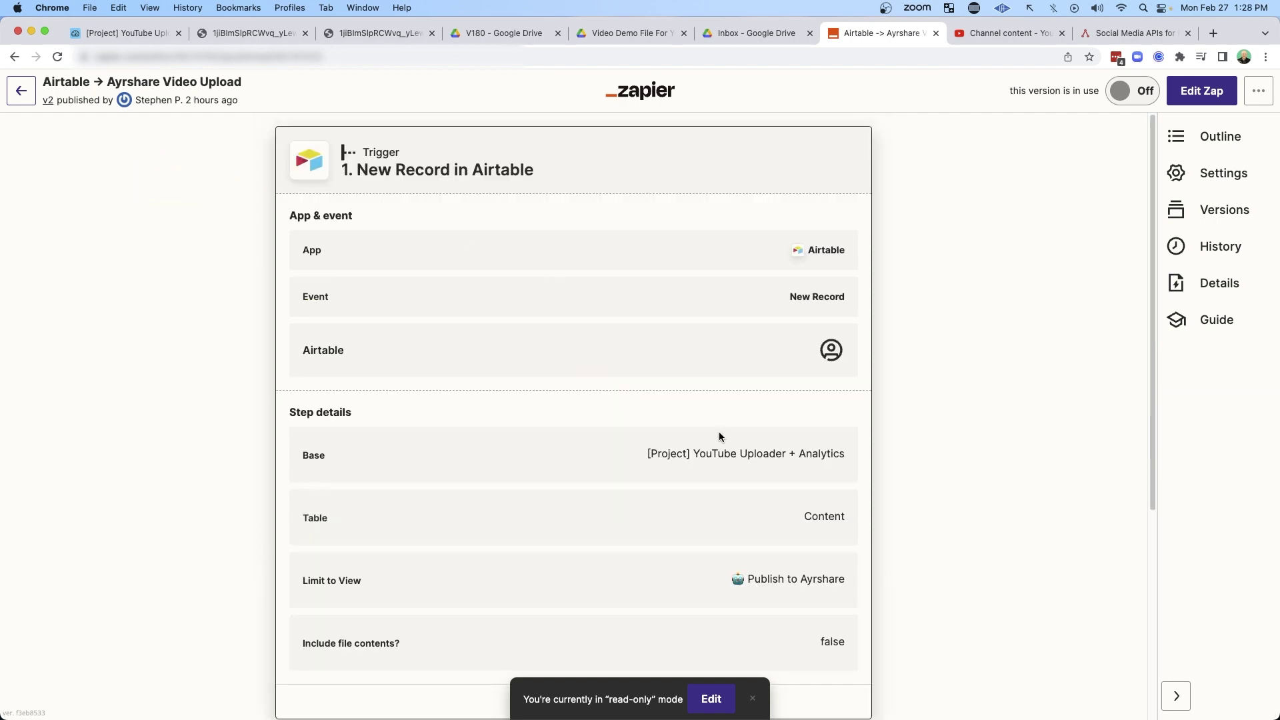
scroll(718, 437, down, 3)
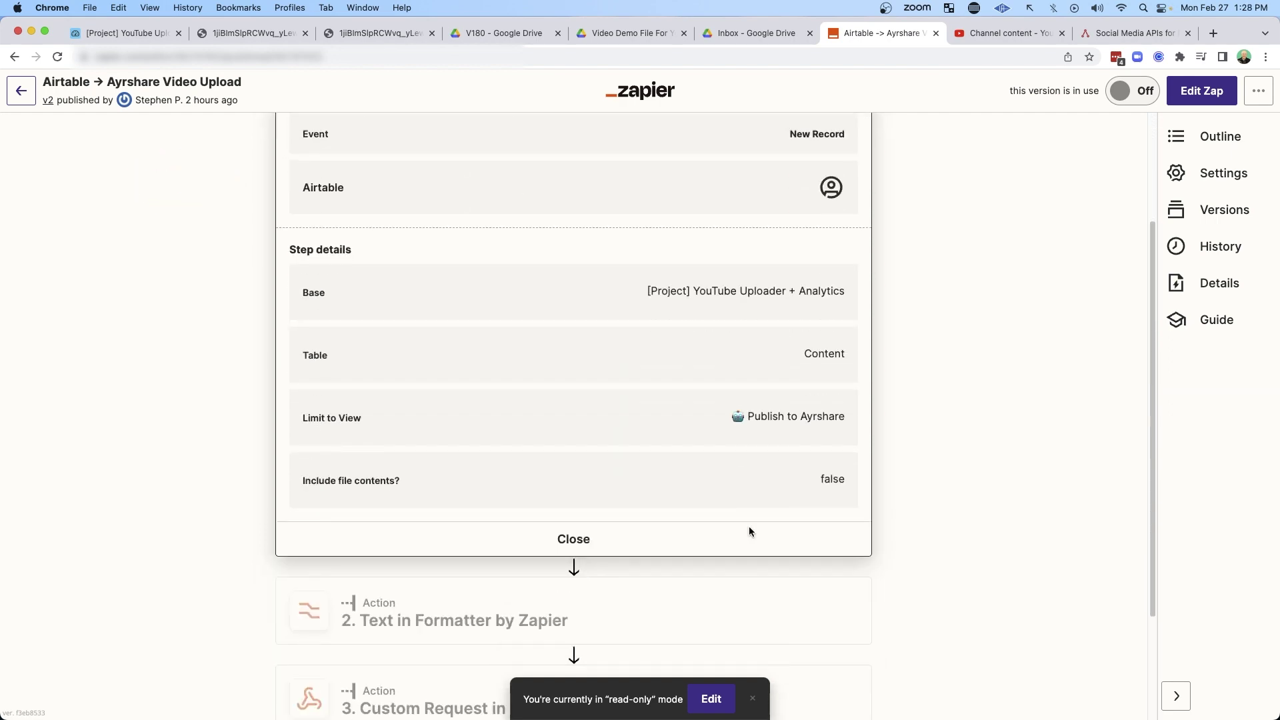
- Switch the zap to an editable draft and load Record F as the trigger's test data
click(712, 699)
drag(145, 317, 252, 317)
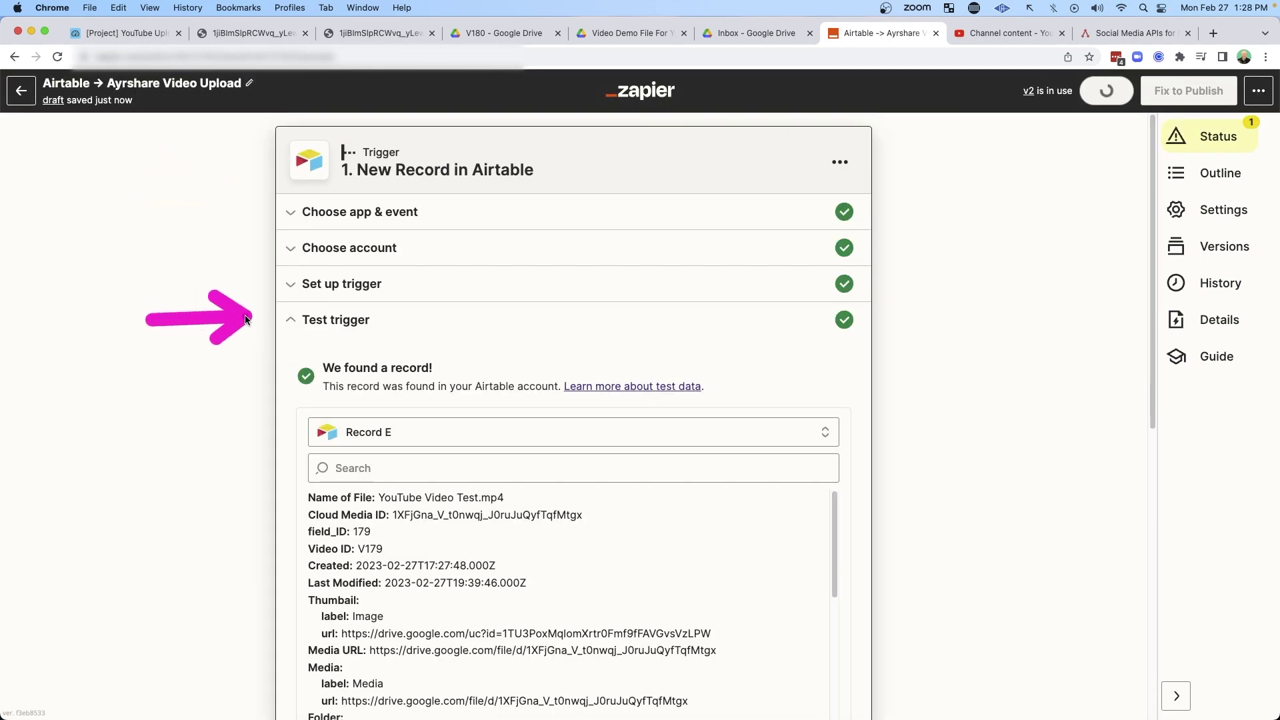
click(376, 432)
scroll(430, 444, down, 1)
scroll(428, 439, down, 1)
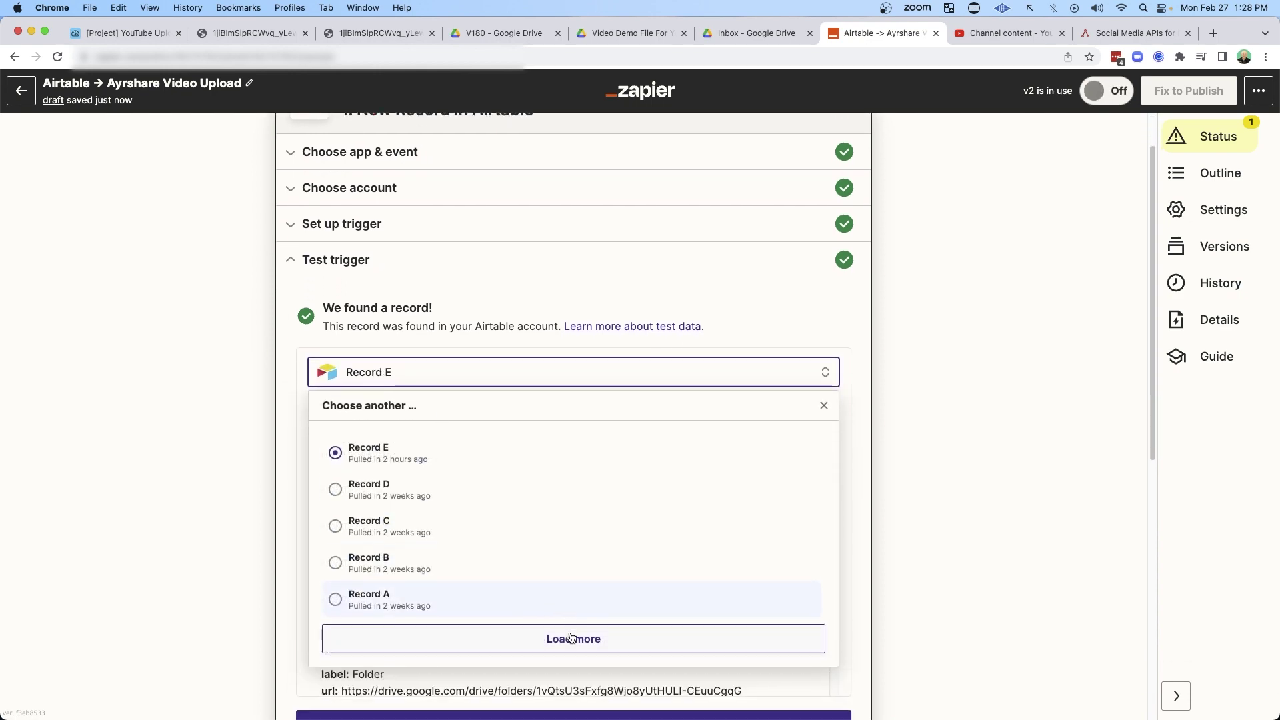
click(573, 639)
drag(161, 433, 299, 443)
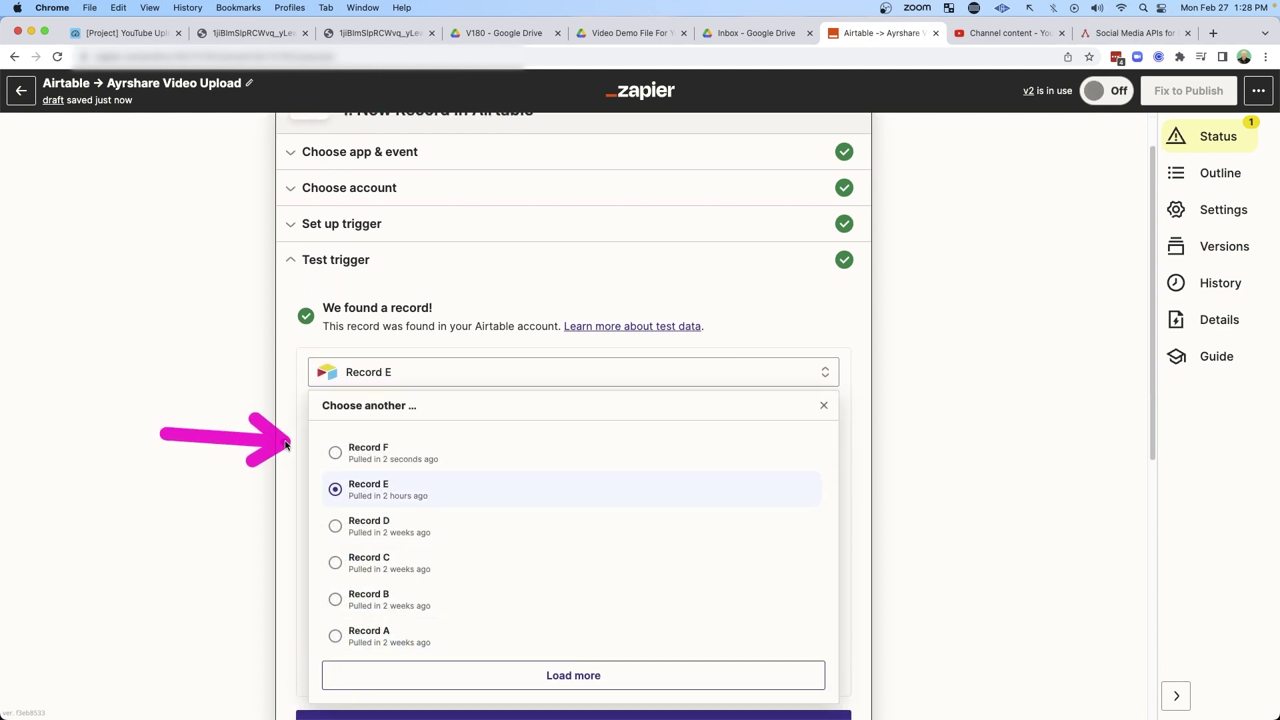
click(352, 466)
drag(154, 414, 281, 440)
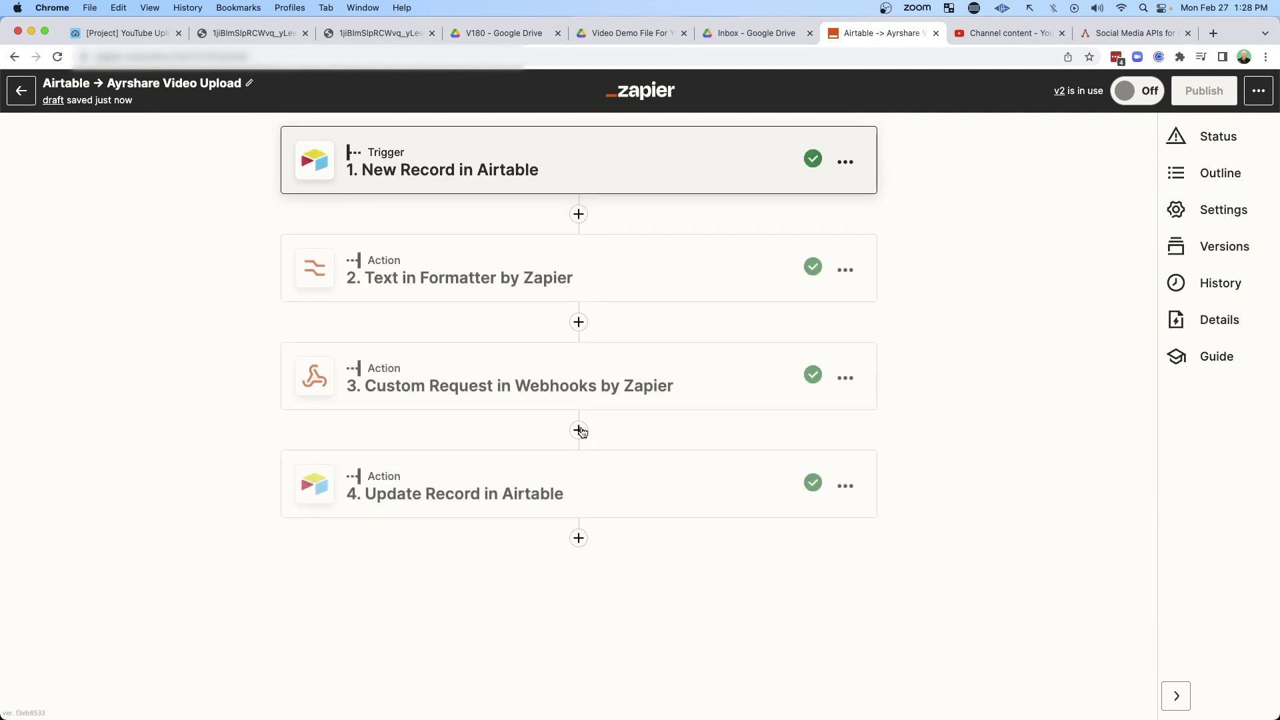
- Retest the formatter and Custom Request steps with Record F, getting a success response from Ayrshare
click(449, 283)
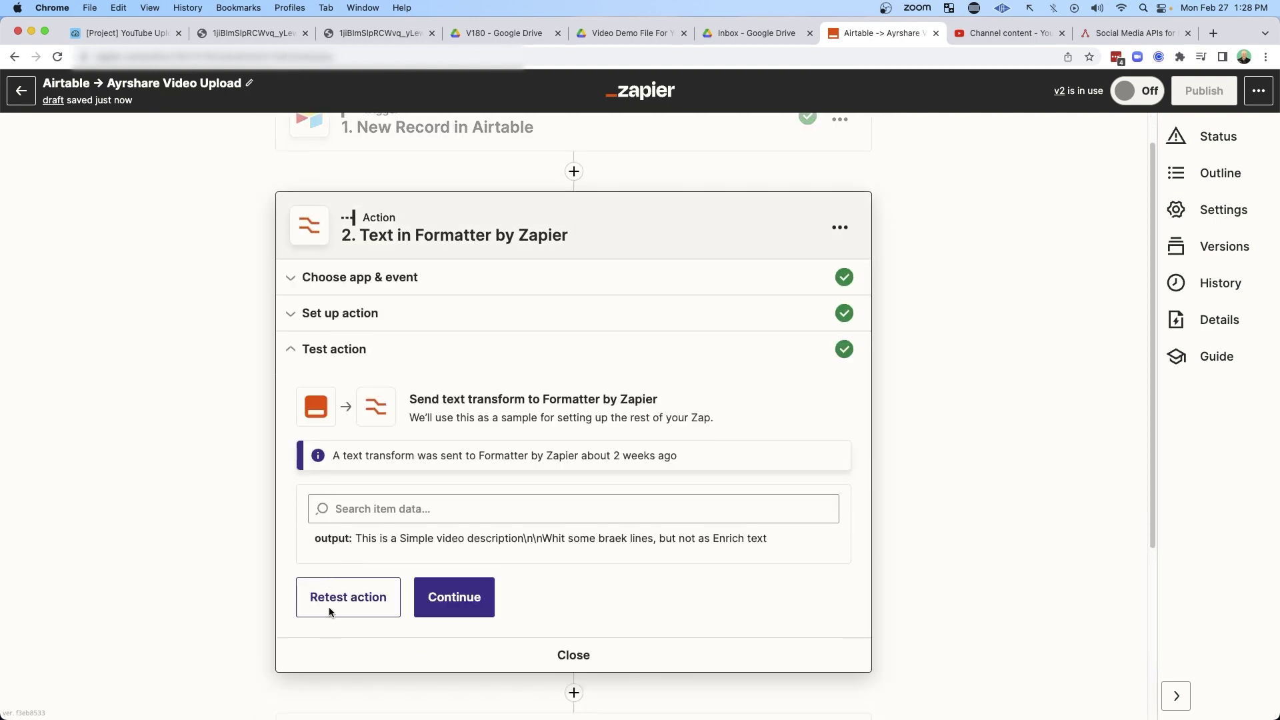
click(352, 531)
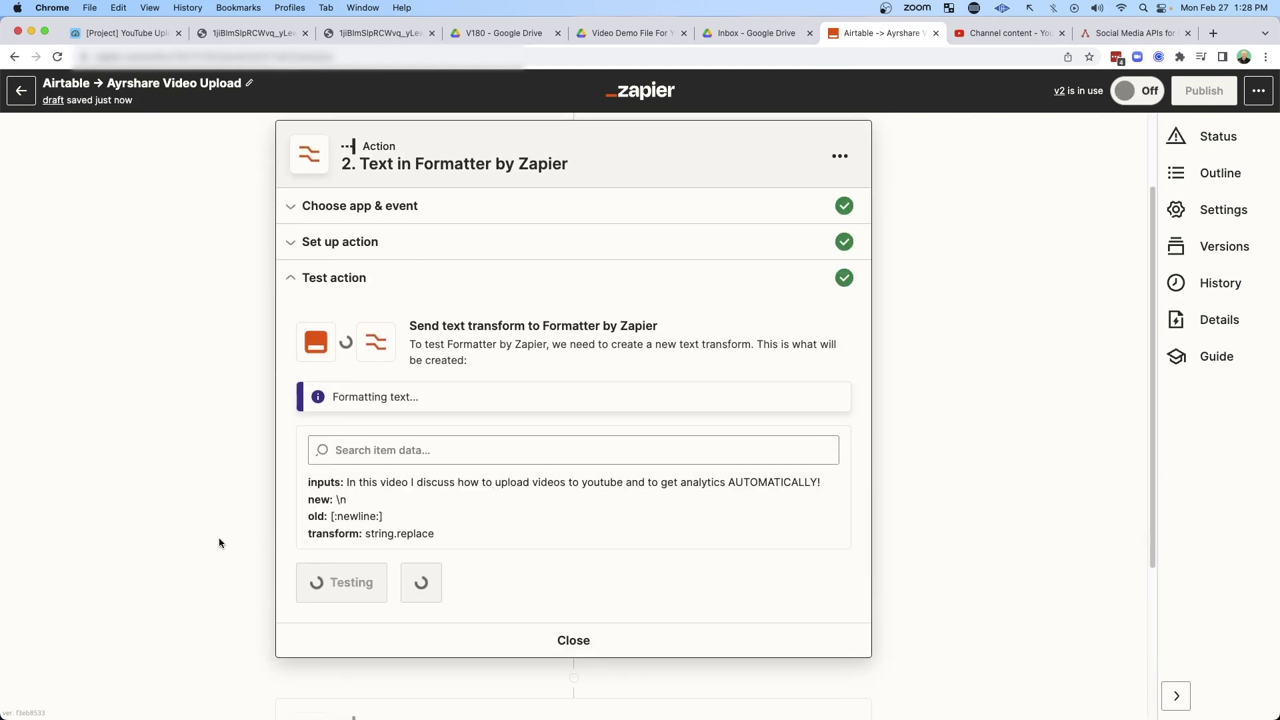
drag(137, 535, 246, 567)
click(307, 582)
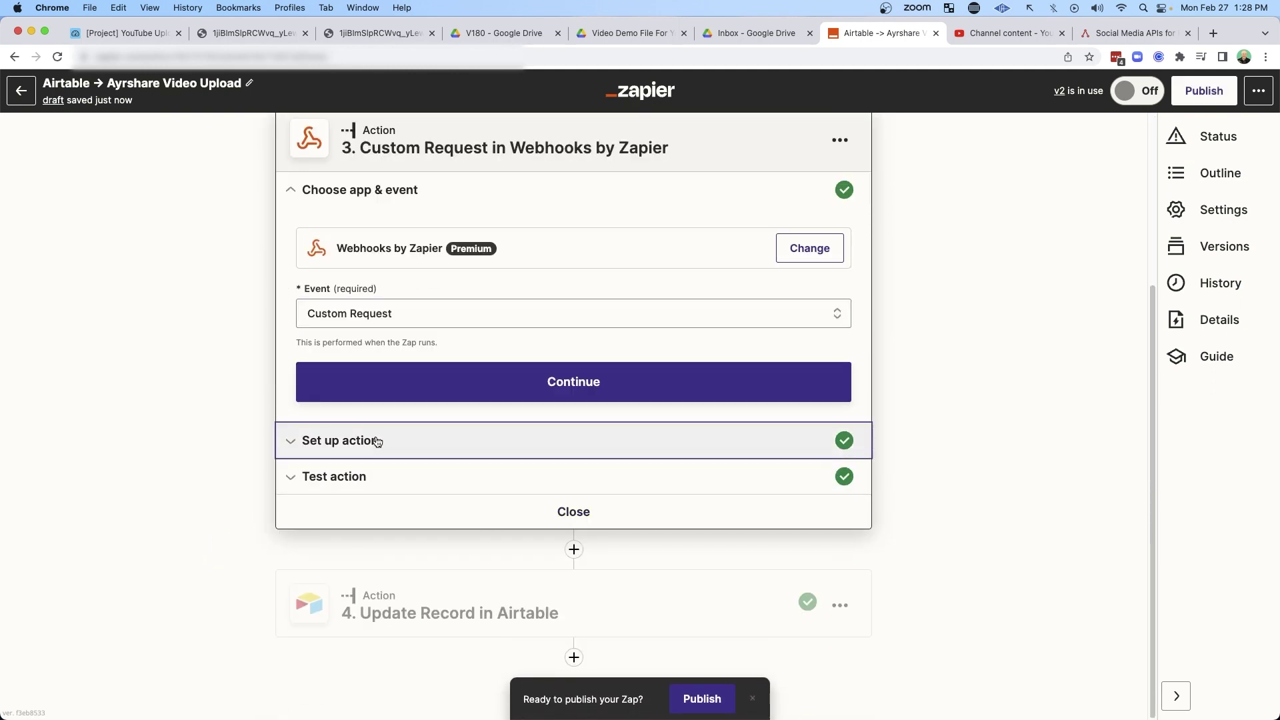
click(375, 456)
scroll(63, 497, down, 10)
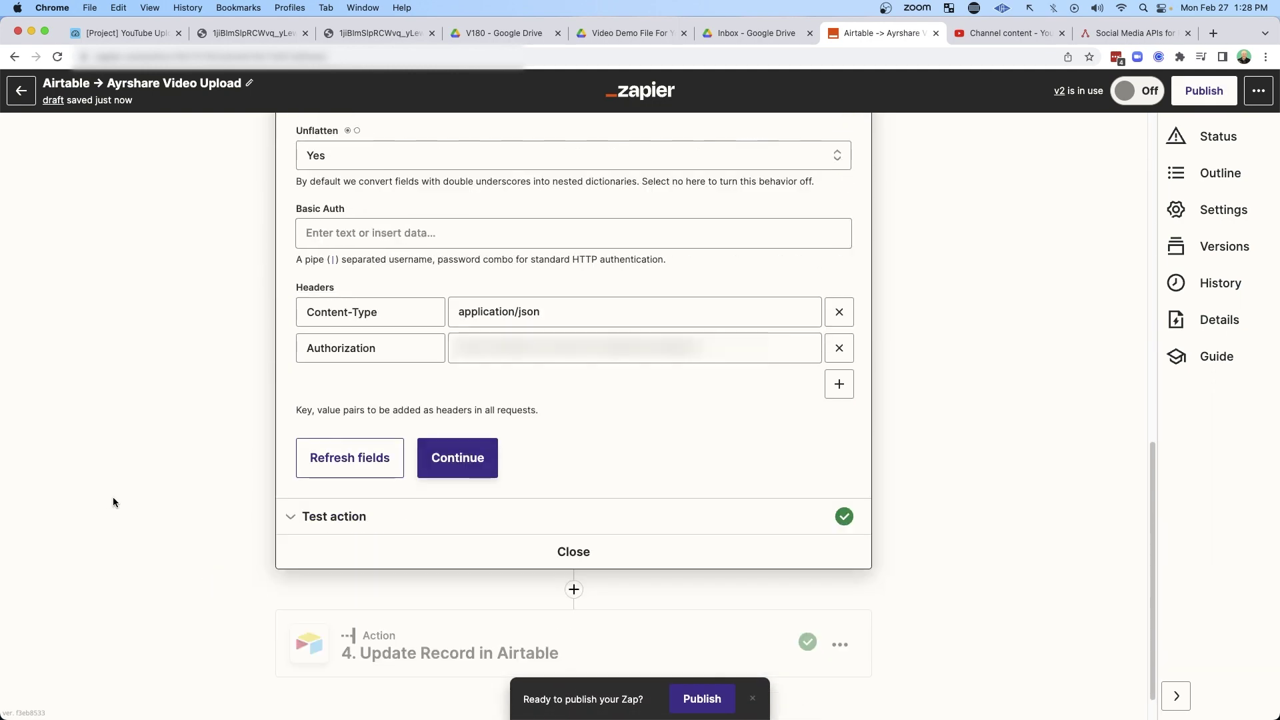
click(347, 518)
scroll(369, 550, down, 4)
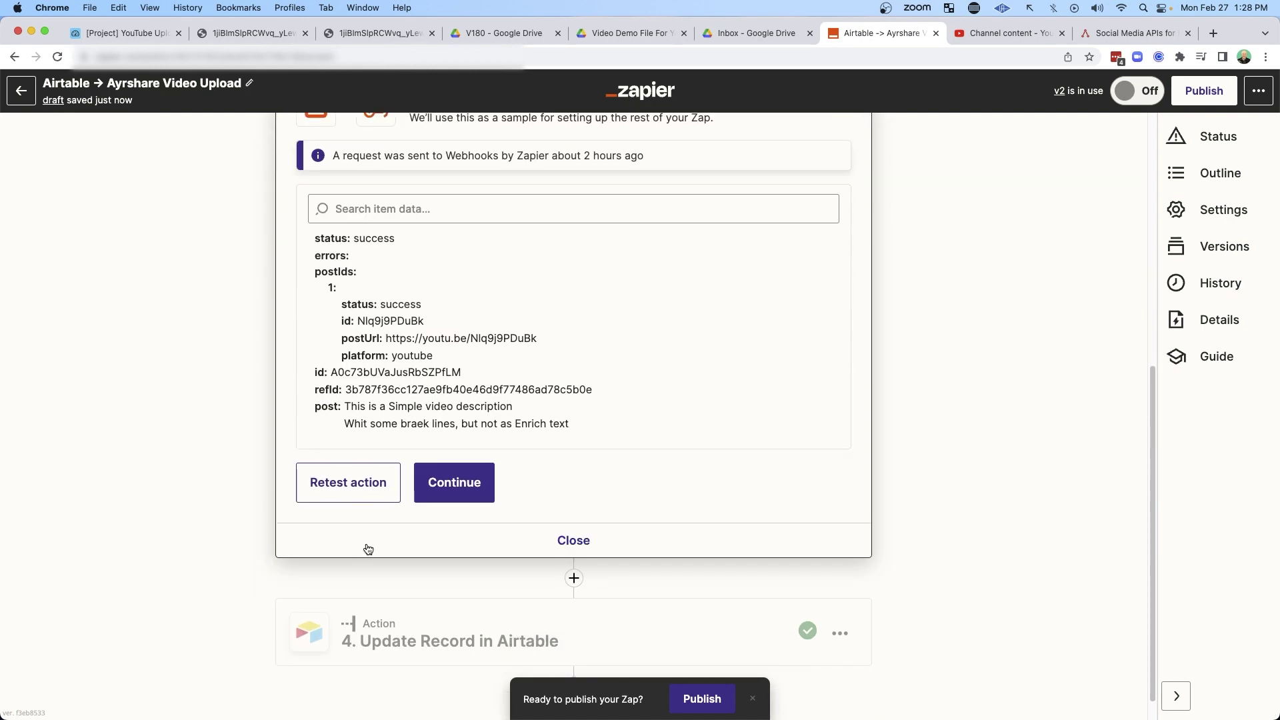
click(365, 497)
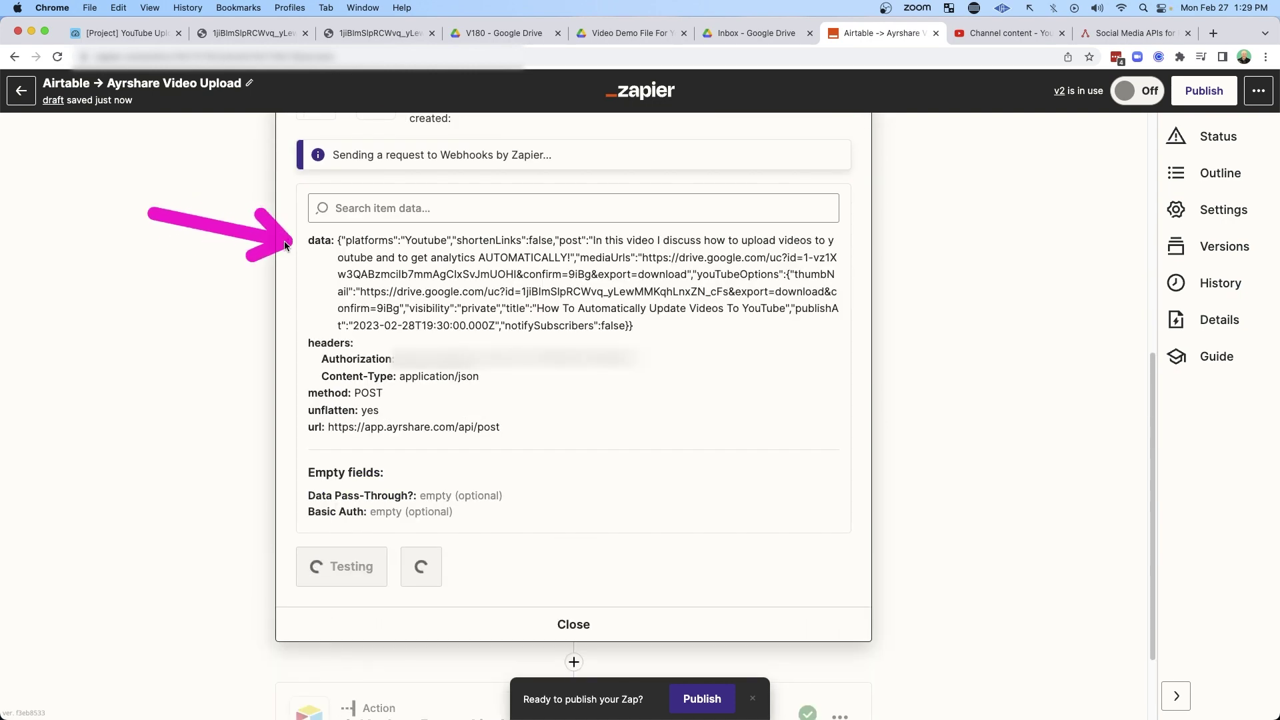
drag(192, 215, 342, 232)
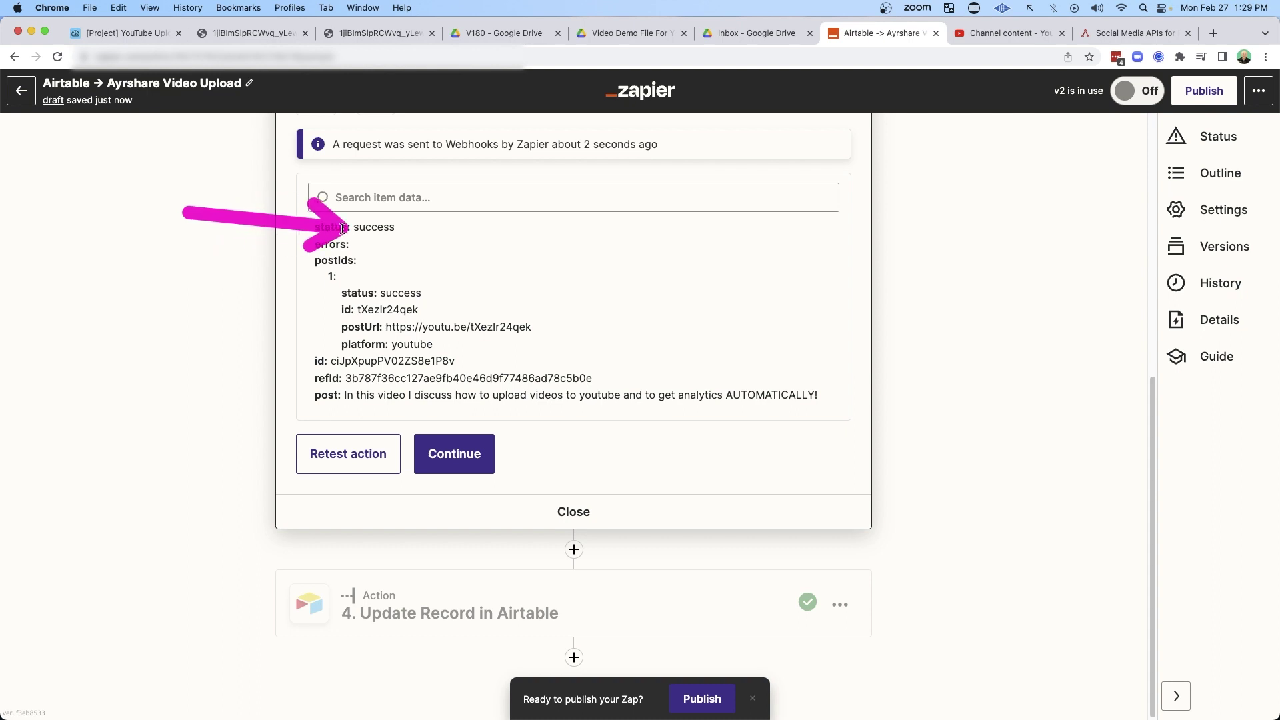
mouse_move(453, 215)
mouse_down()
mouse_move(396, 303)
mouse_move(506, 313)
mouse_up()
- Reload YouTube Studio's content and verify the new video is scheduled for Feb 28, 11:30 AM
key(ctrl+Tab)
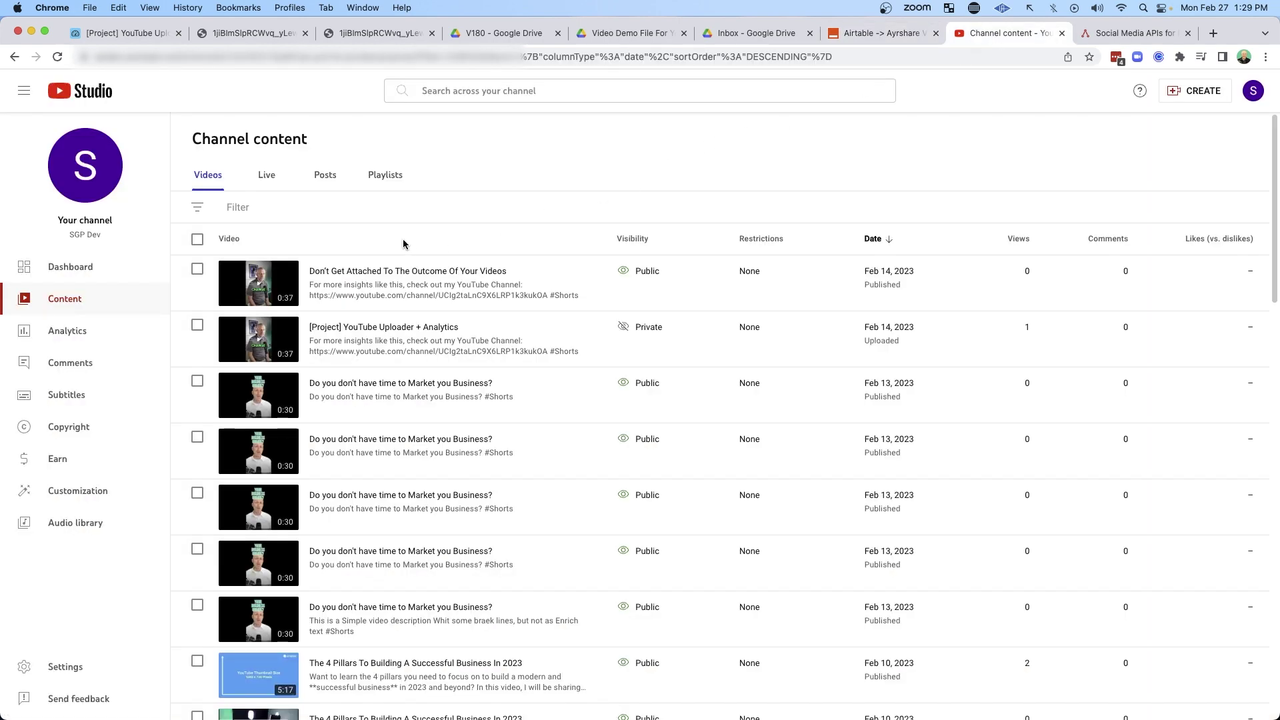
click(56, 60)
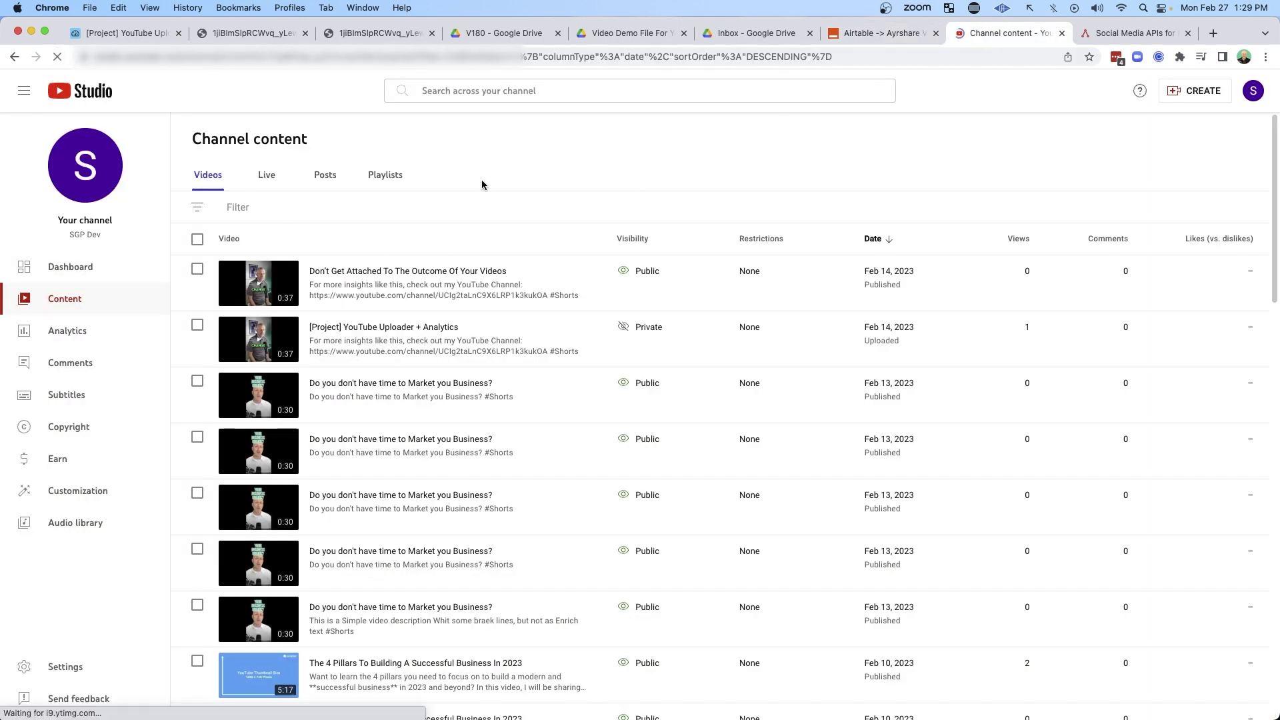
drag(504, 140, 416, 244)
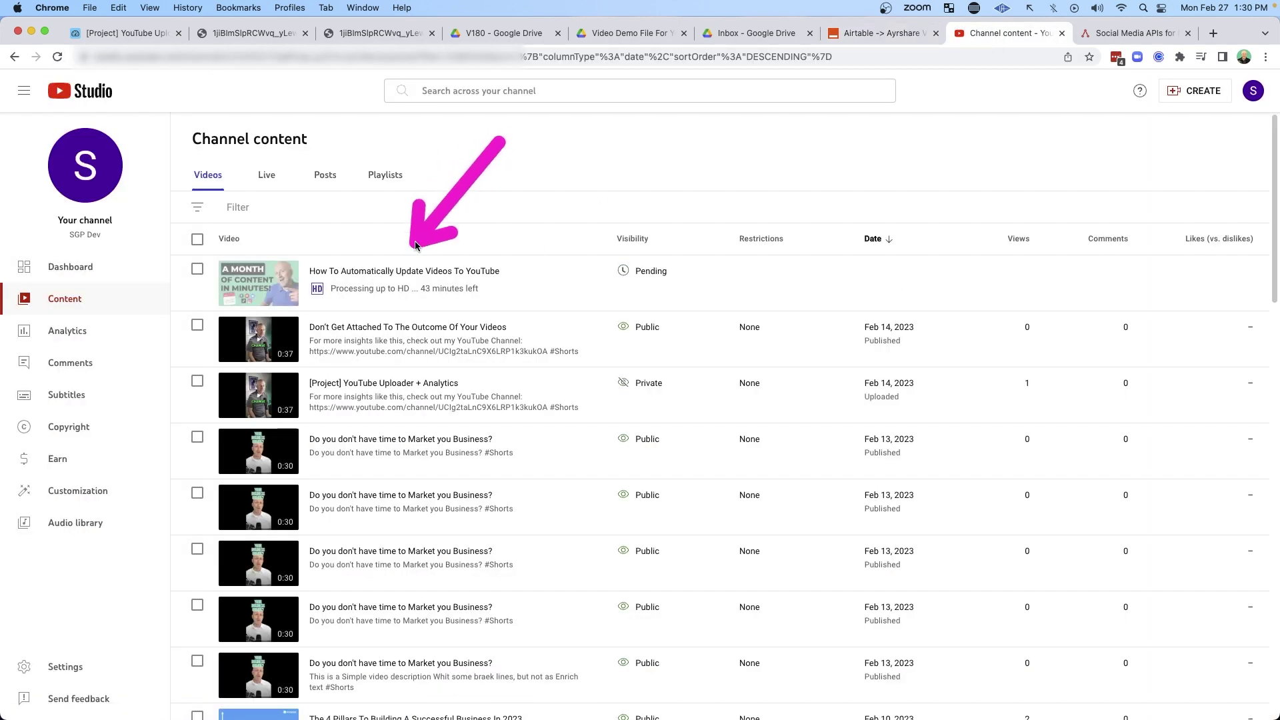
drag(315, 209, 297, 245)
click(404, 272)
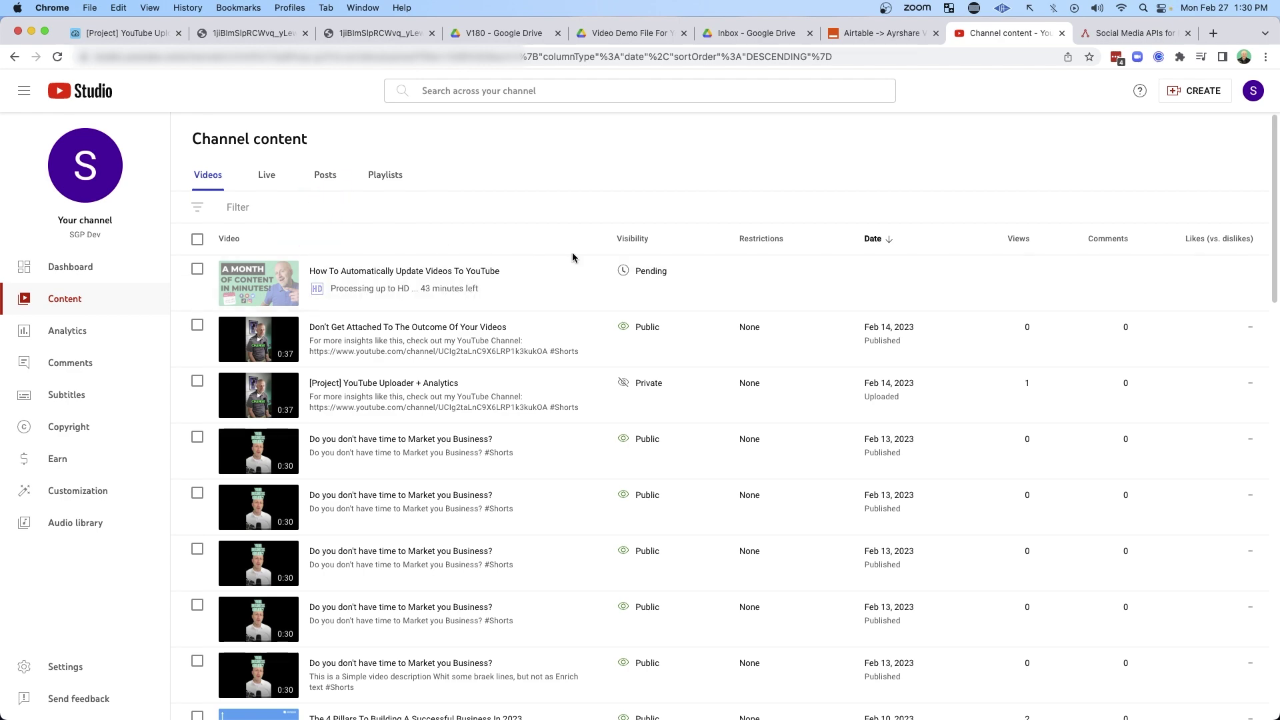
click(741, 420)
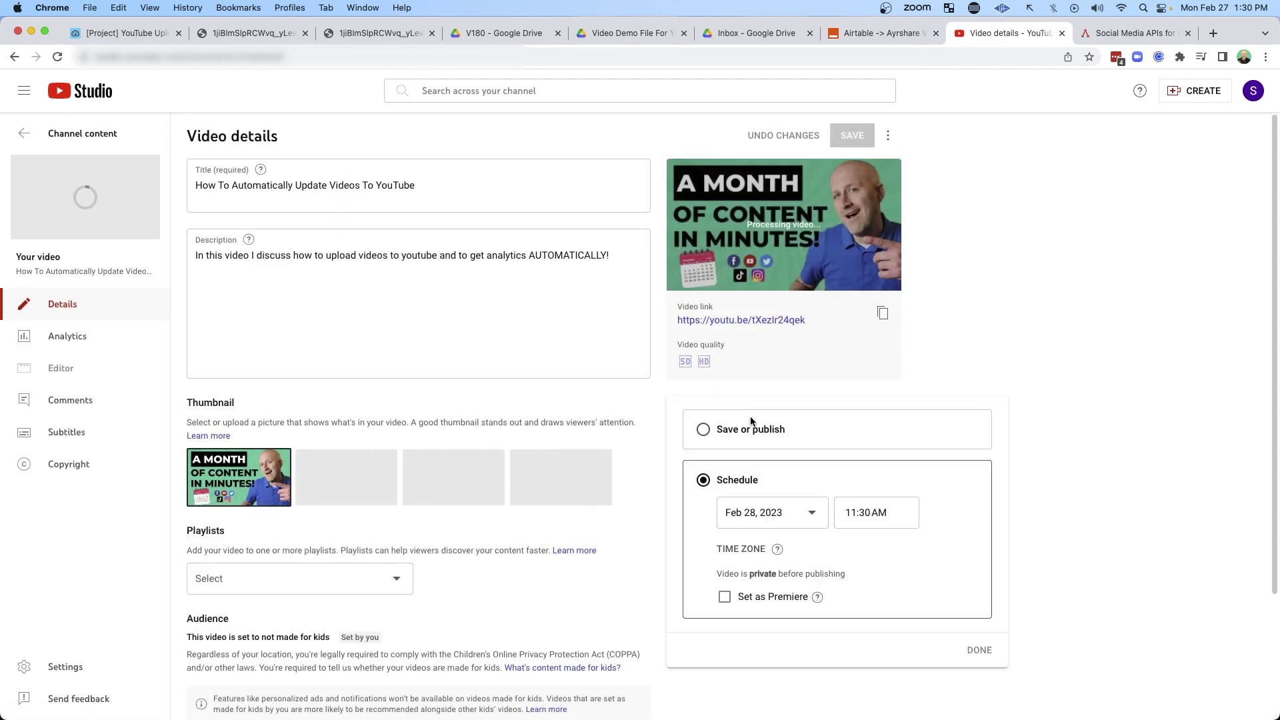
drag(886, 404, 776, 465)
drag(835, 422, 861, 494)
mouse_move(684, 225)
mouse_down()
mouse_move(473, 317)
mouse_move(449, 500)
mouse_up()
key(ctrl+shift+Tab)
drag(80, 446, 270, 485)
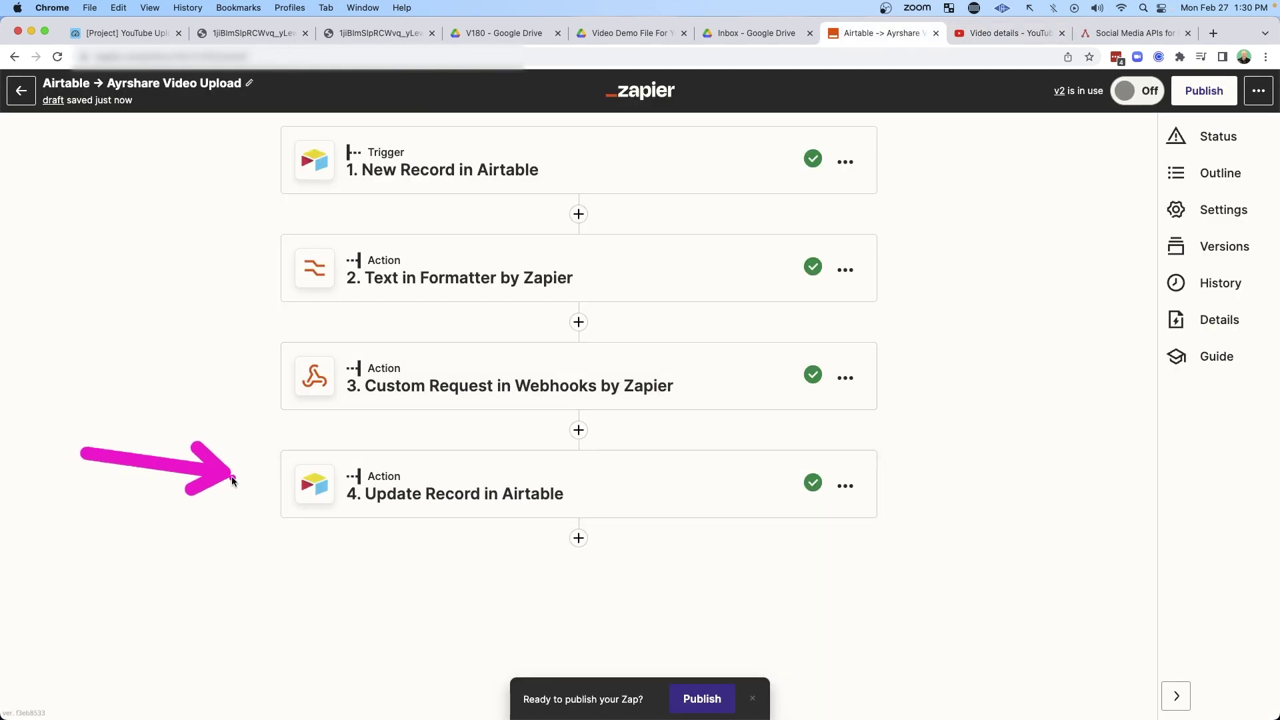
- Expand the Update Record in Airtable setup and point out its base and the record updated
click(460, 501)
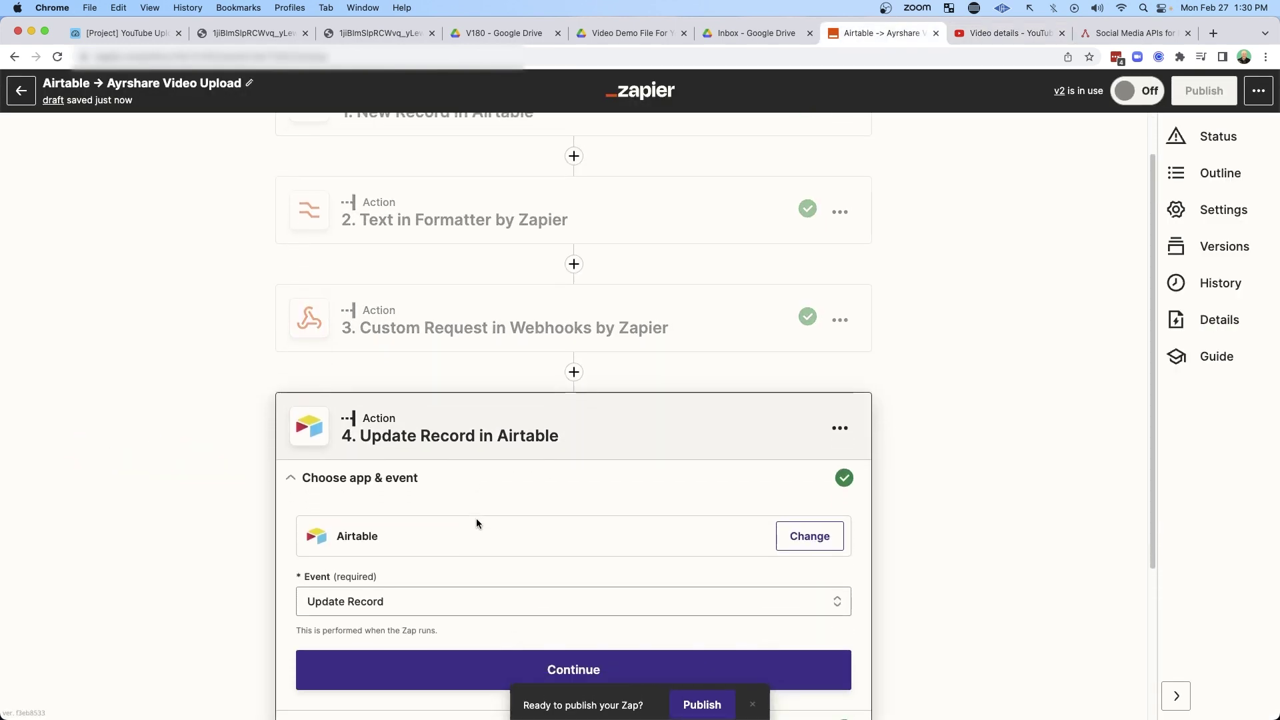
click(510, 526)
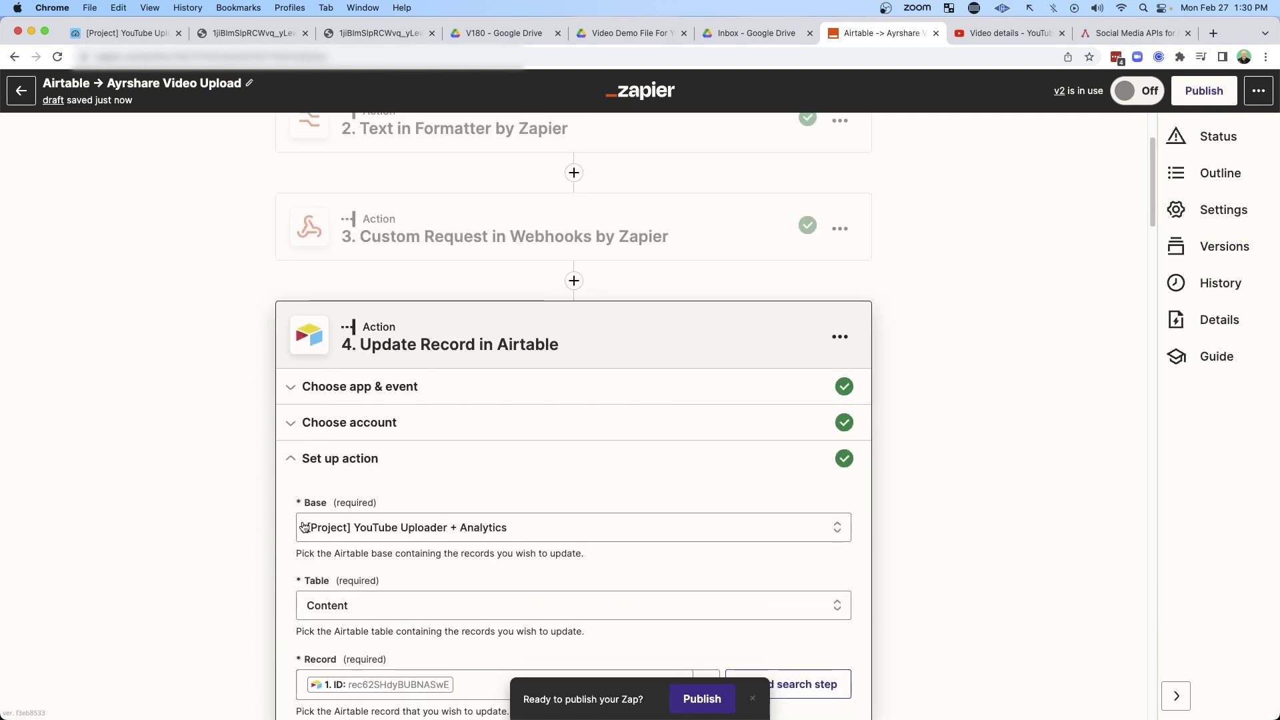
mouse_move(132, 318)
mouse_down()
mouse_move(233, 359)
mouse_move(239, 381)
mouse_up()
drag(161, 473, 267, 504)
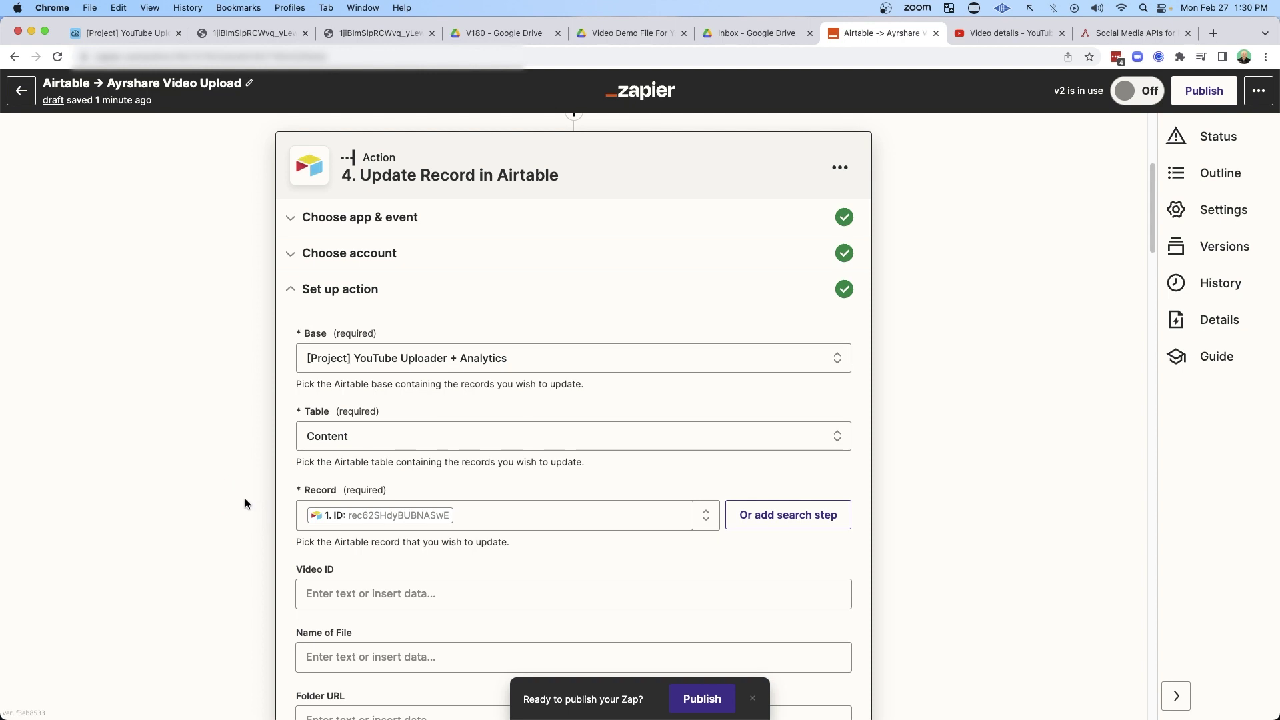
drag(113, 260, 227, 192)
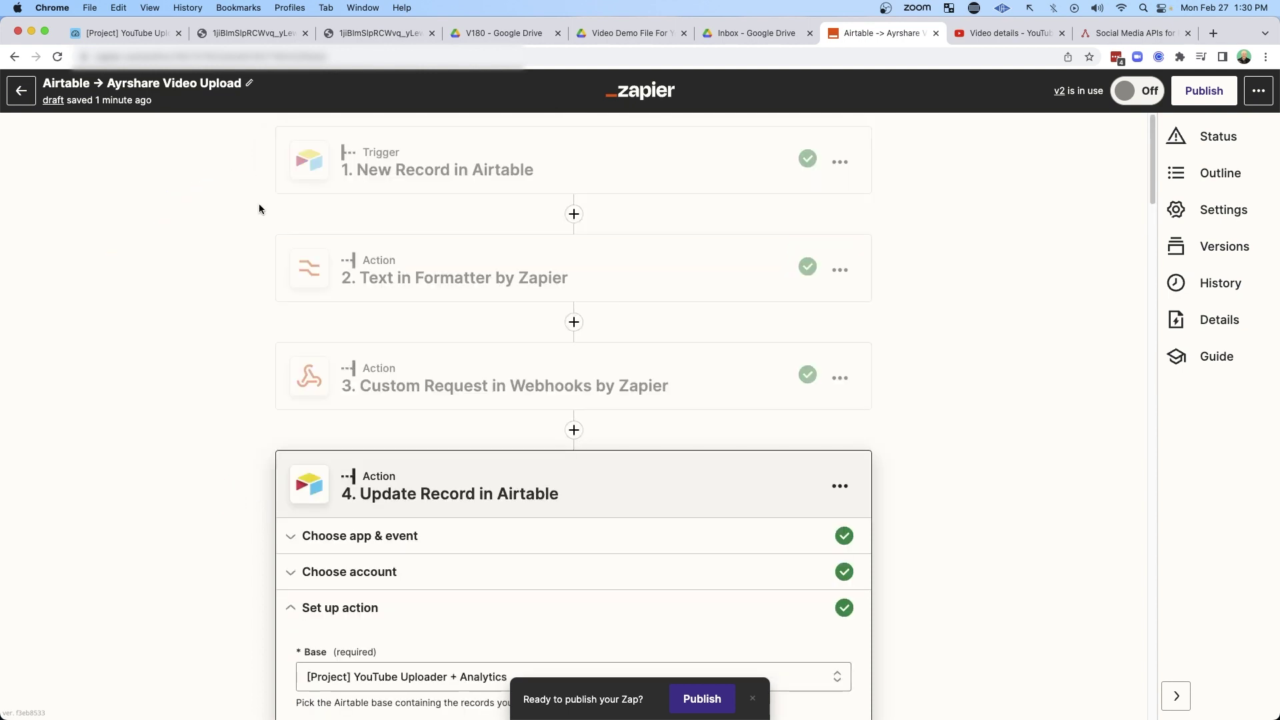
- Scroll through the mapped API fields, including API Status, down to the test panel
scroll(258, 347, down, 15)
scroll(257, 347, down, 3)
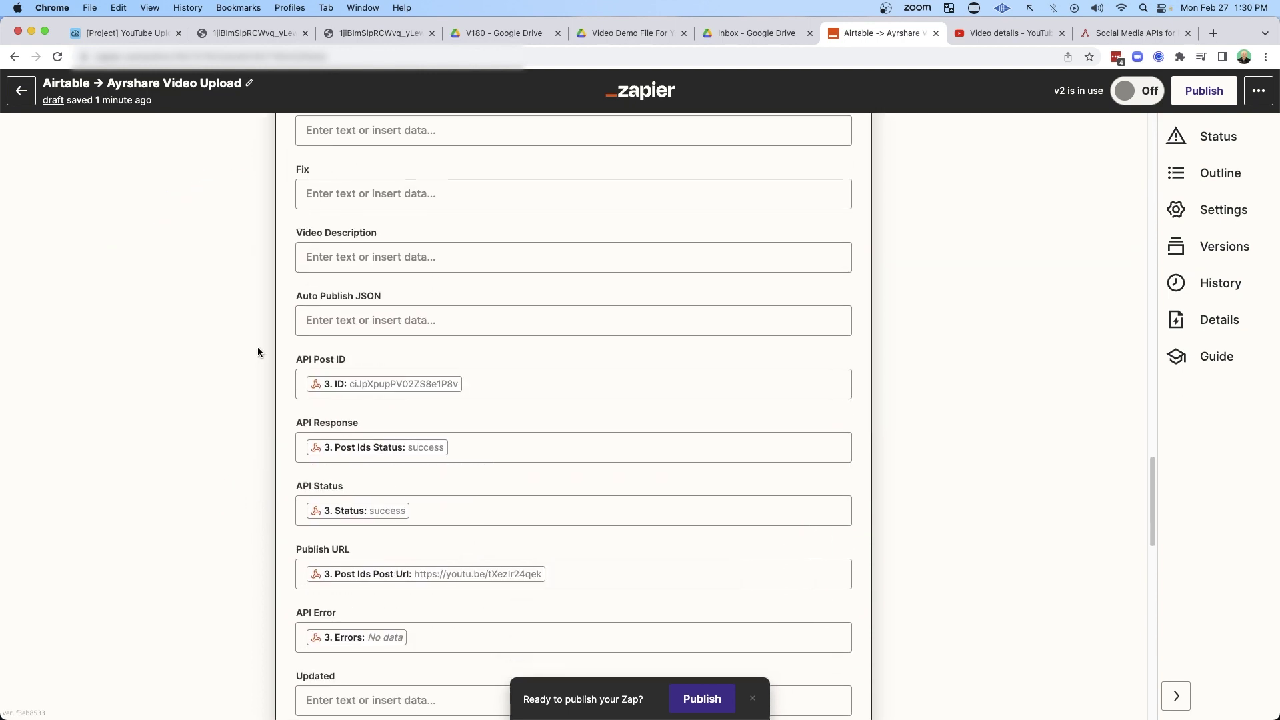
mouse_move(160, 360)
mouse_down()
mouse_move(250, 363)
mouse_move(288, 385)
mouse_up()
scroll(200, 374, up, 18)
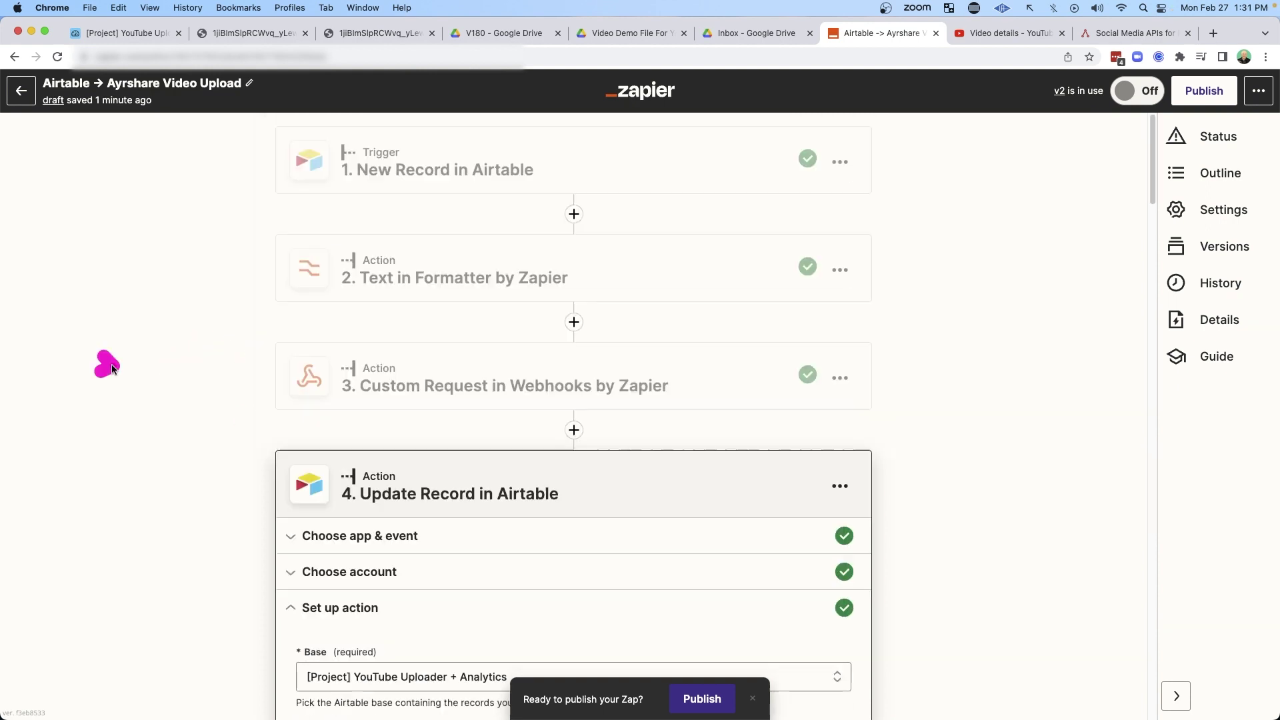
mouse_move(105, 365)
mouse_down()
mouse_move(274, 363)
mouse_move(244, 399)
mouse_up()
scroll(234, 376, down, 18)
mouse_move(180, 366)
mouse_down()
mouse_move(286, 371)
mouse_move(272, 462)
mouse_up()
scroll(266, 460, down, 3)
drag(202, 377, 273, 419)
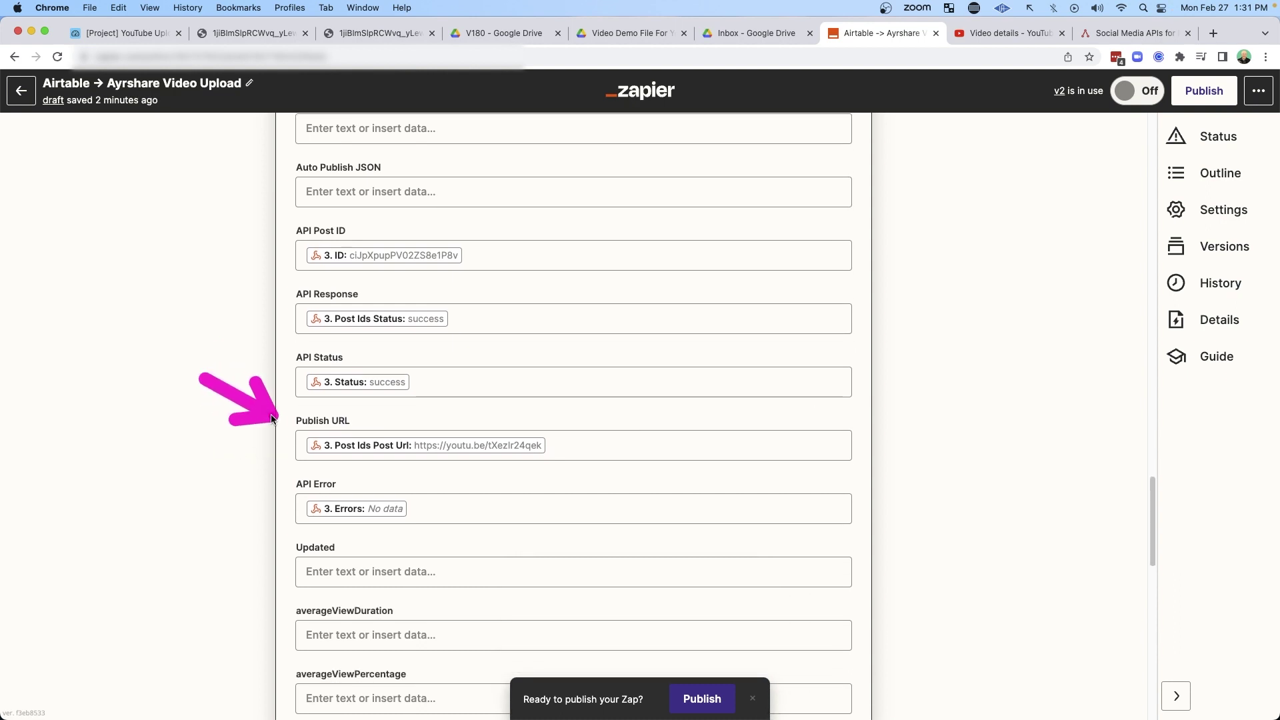
scroll(240, 347, down, 4)
drag(208, 274, 219, 286)
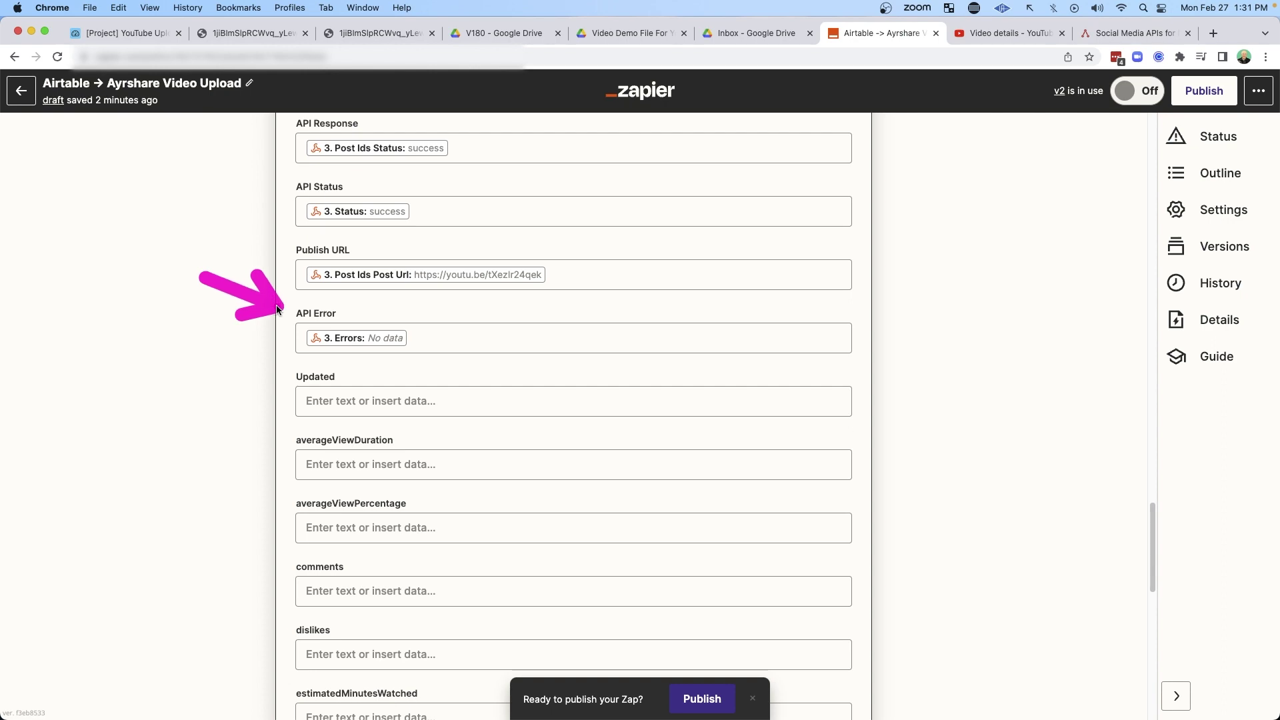
scroll(267, 433, down, 10)
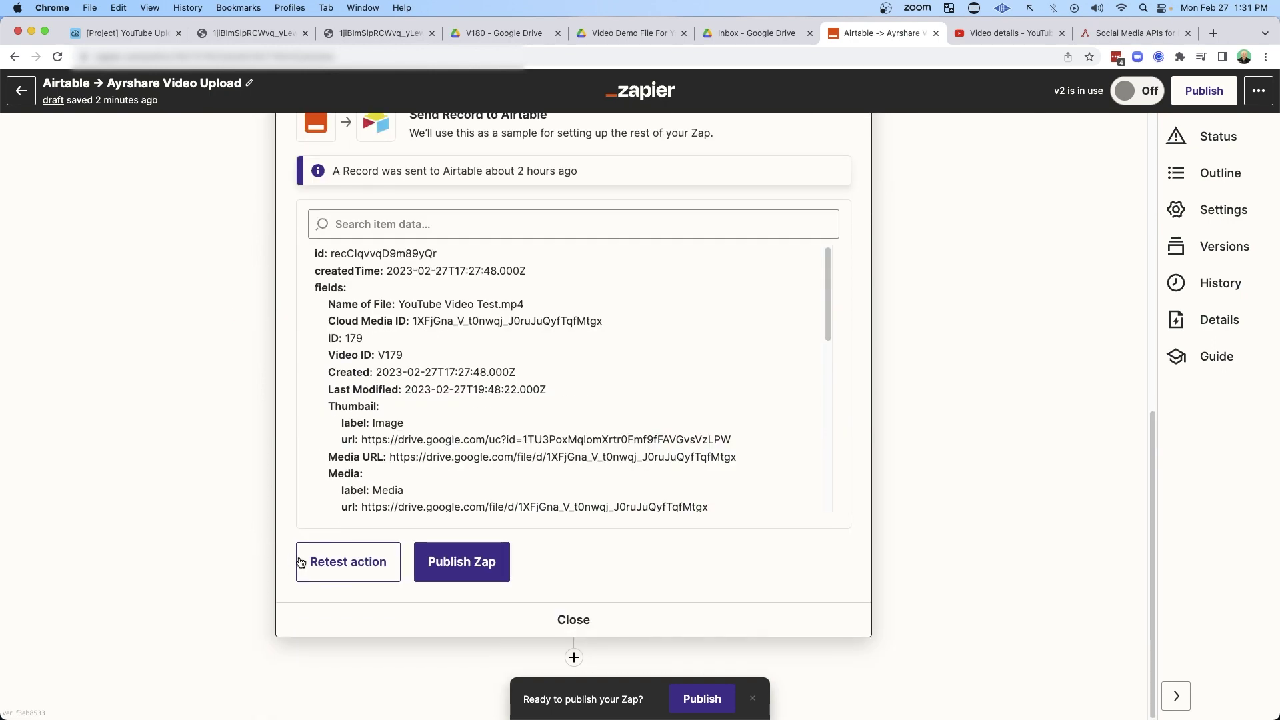
scroll(339, 572, up, 1)
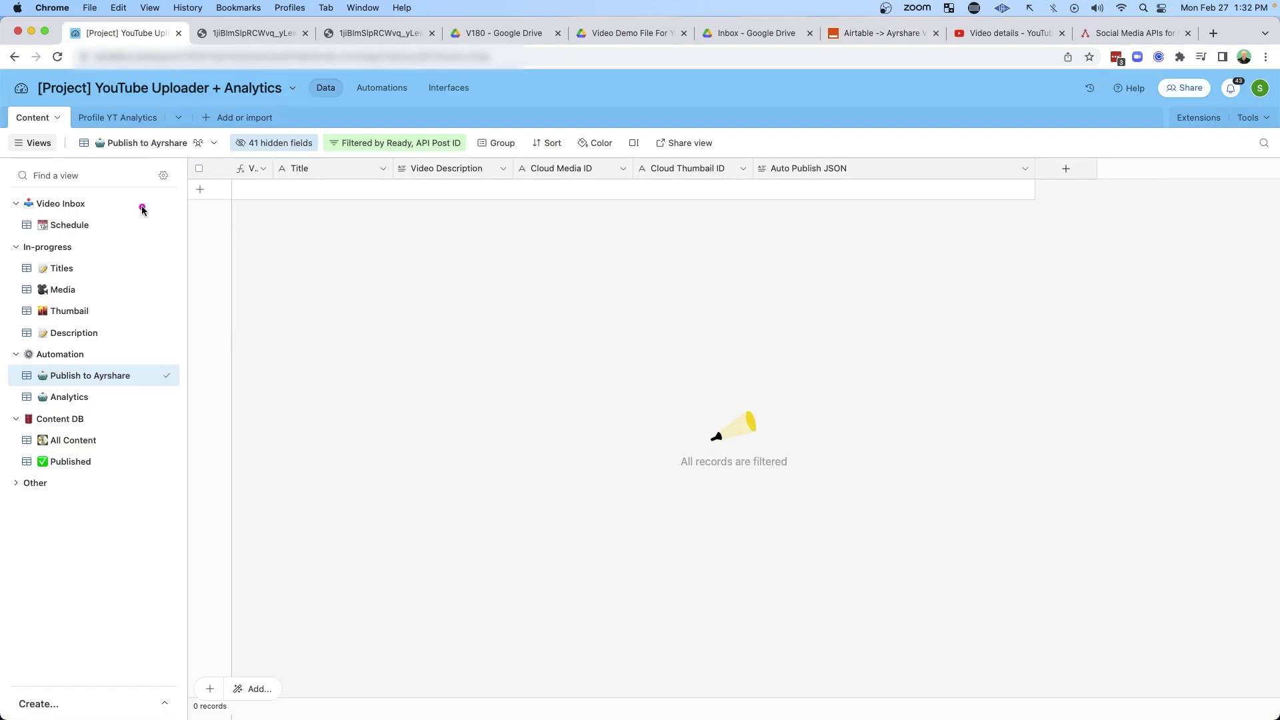
- Review the Publish to Ayrshare view's filter, noting the Ready condition and published link
mouse_move(192, 275)
mouse_down()
mouse_move(138, 194)
mouse_move(197, 128)
mouse_up()
mouse_move(401, 424)
mouse_down()
mouse_move(354, 235)
mouse_move(453, 231)
mouse_up()
click(395, 143)
mouse_move(483, 180)
mouse_down()
mouse_move(416, 227)
mouse_move(438, 235)
mouse_up()
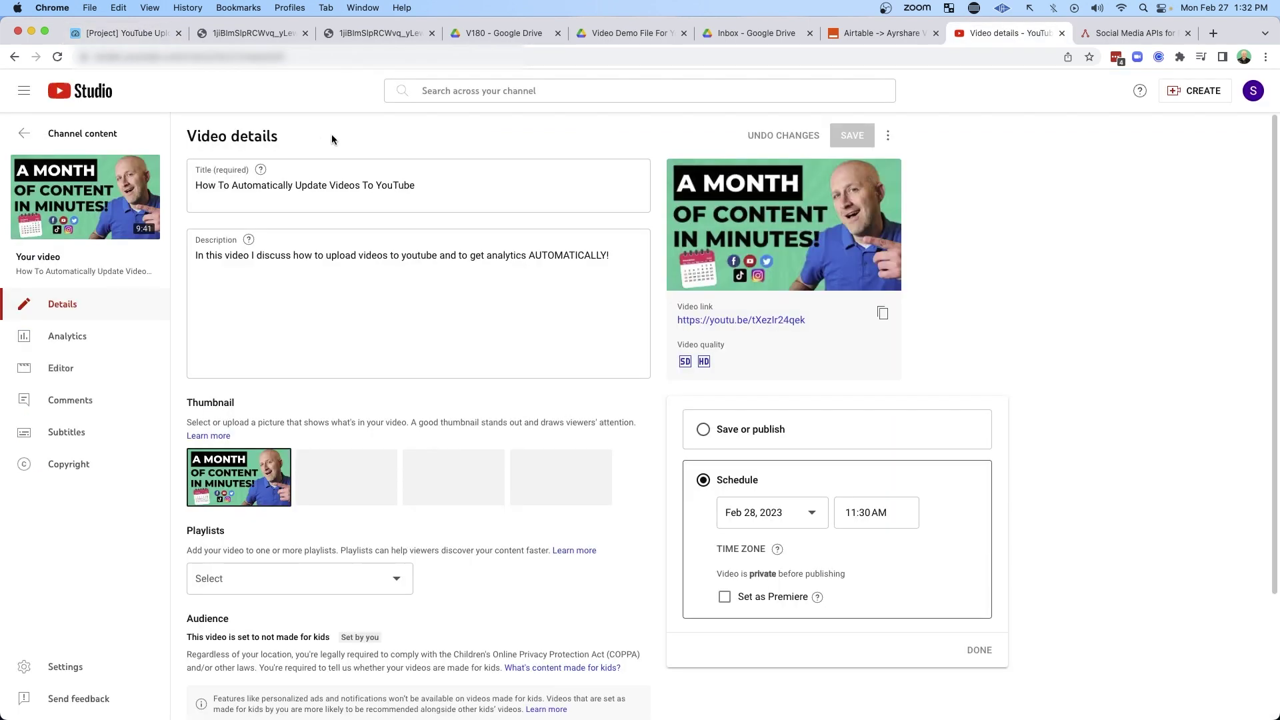
drag(990, 234, 912, 308)
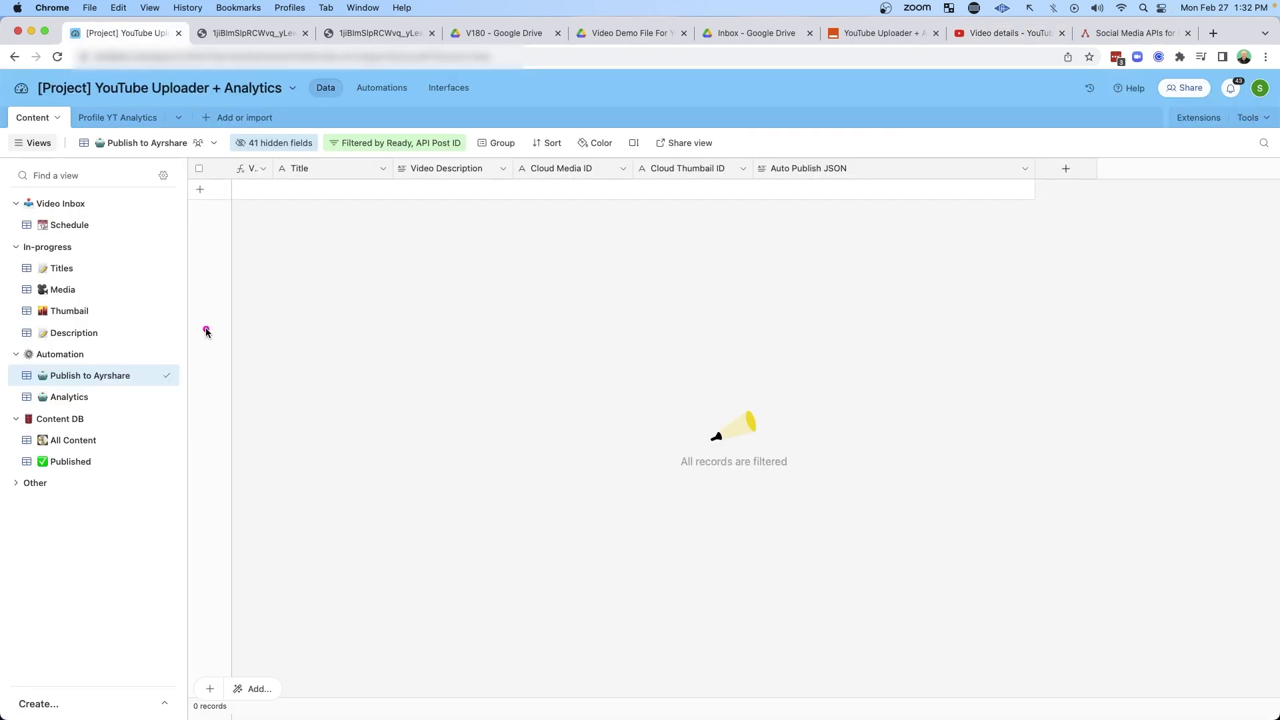
drag(209, 328, 101, 385)
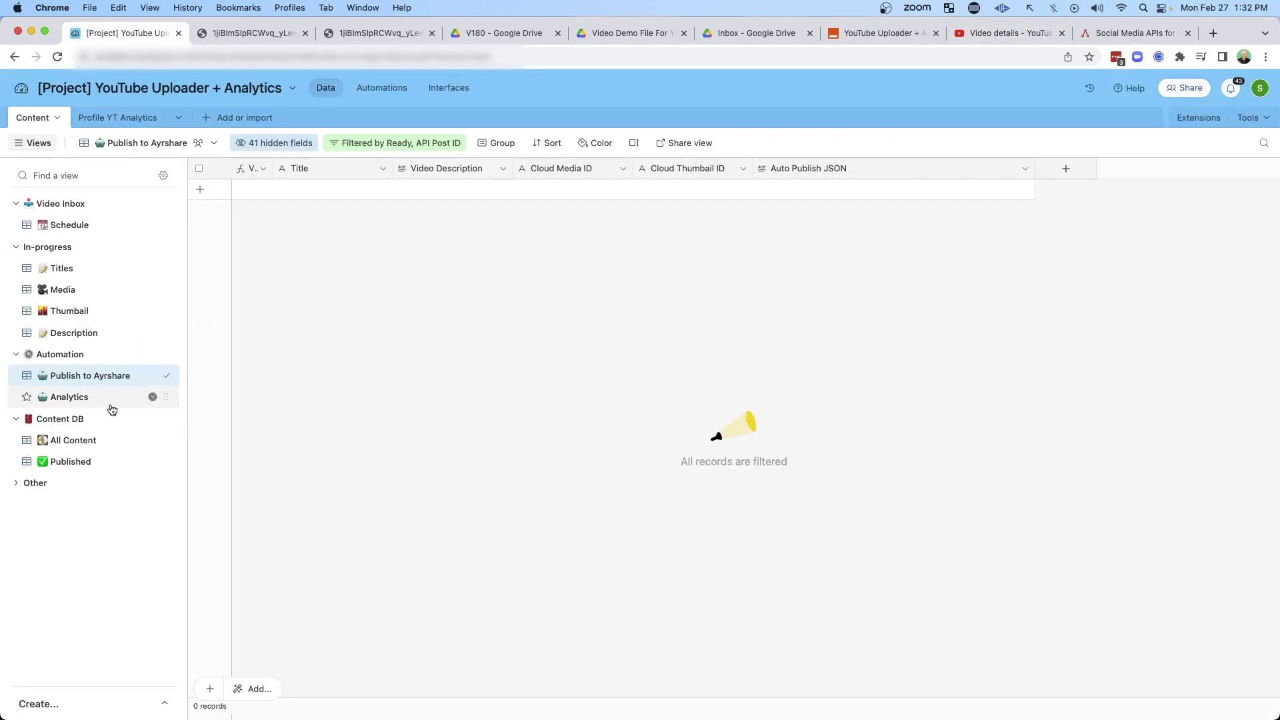
- Inspect the Analytics view's filter: API Post ID present, Updated not today or empty
click(75, 396)
drag(533, 86, 450, 130)
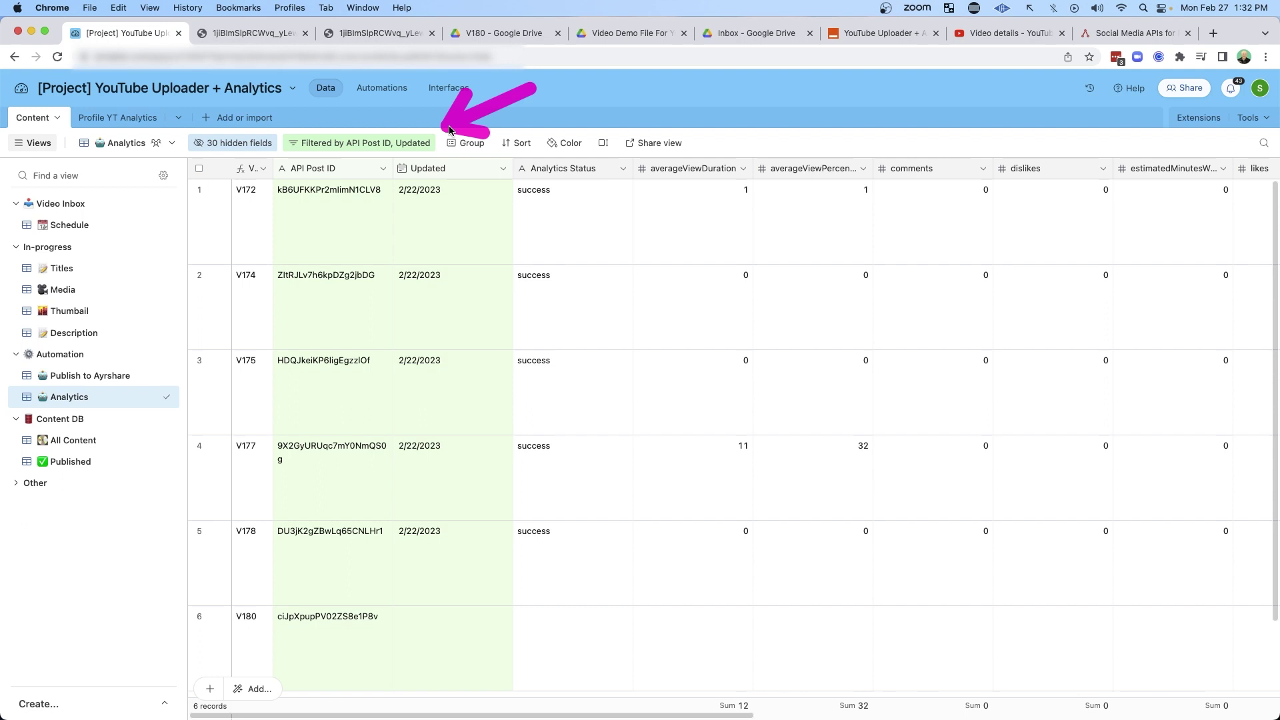
click(392, 145)
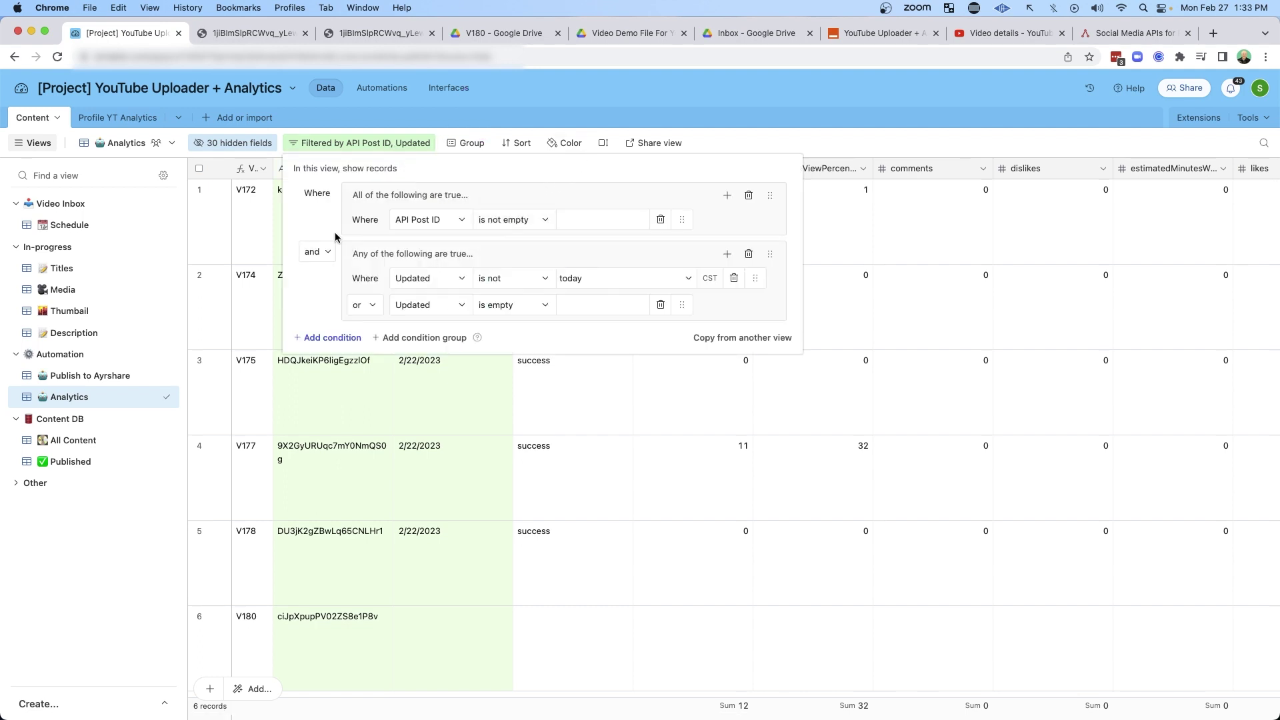
drag(312, 208, 390, 260)
mouse_move(544, 161)
mouse_down()
mouse_move(471, 241)
mouse_move(570, 257)
mouse_up()
drag(701, 187, 614, 248)
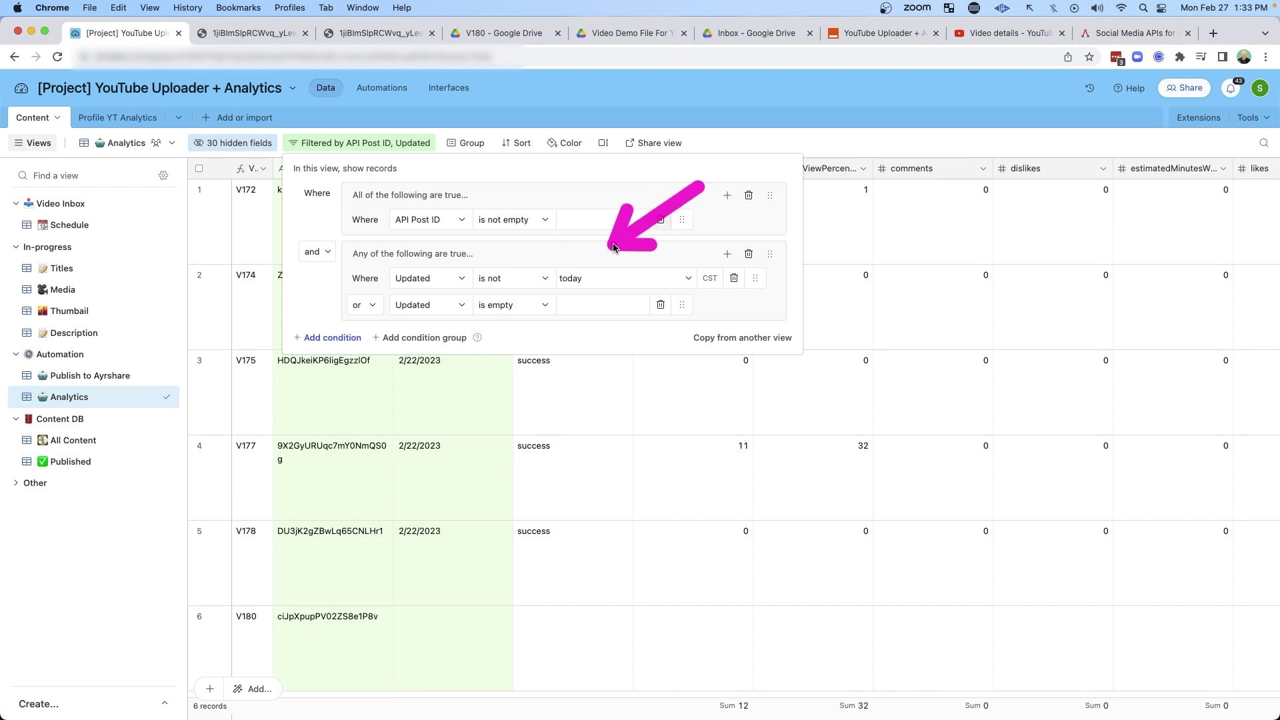
click(584, 279)
drag(33, 517, 223, 619)
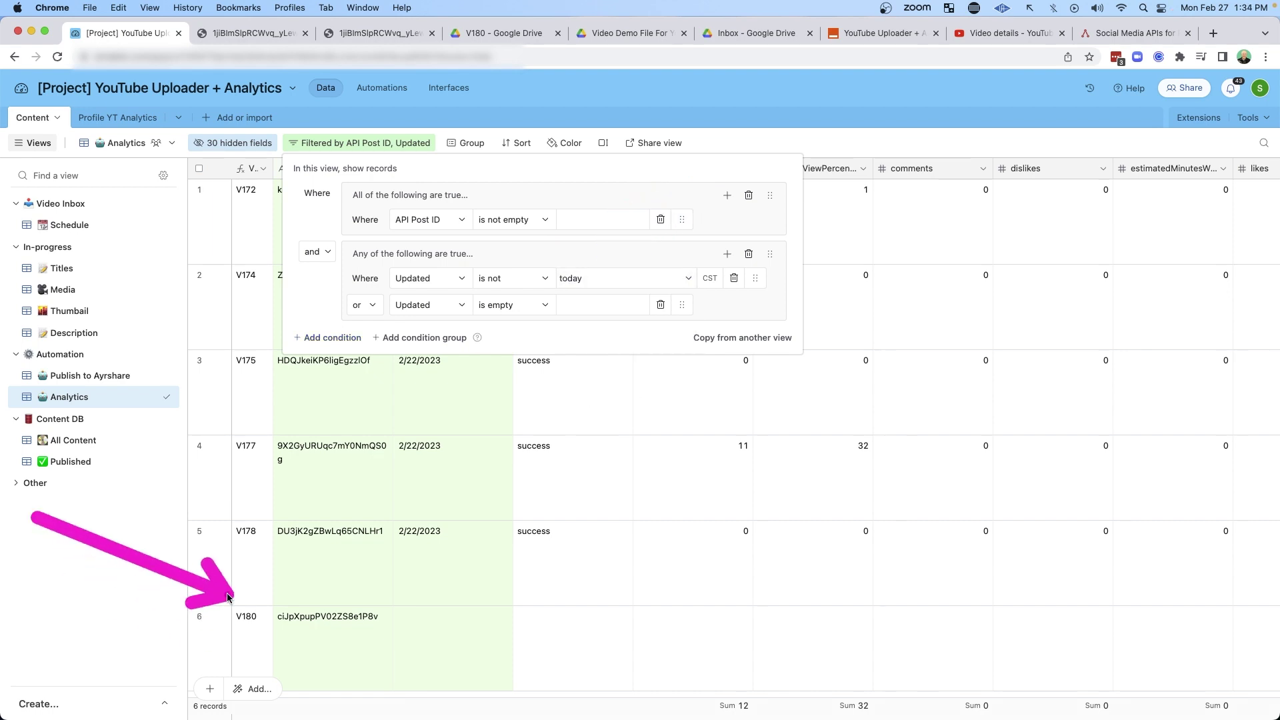
drag(304, 208, 369, 273)
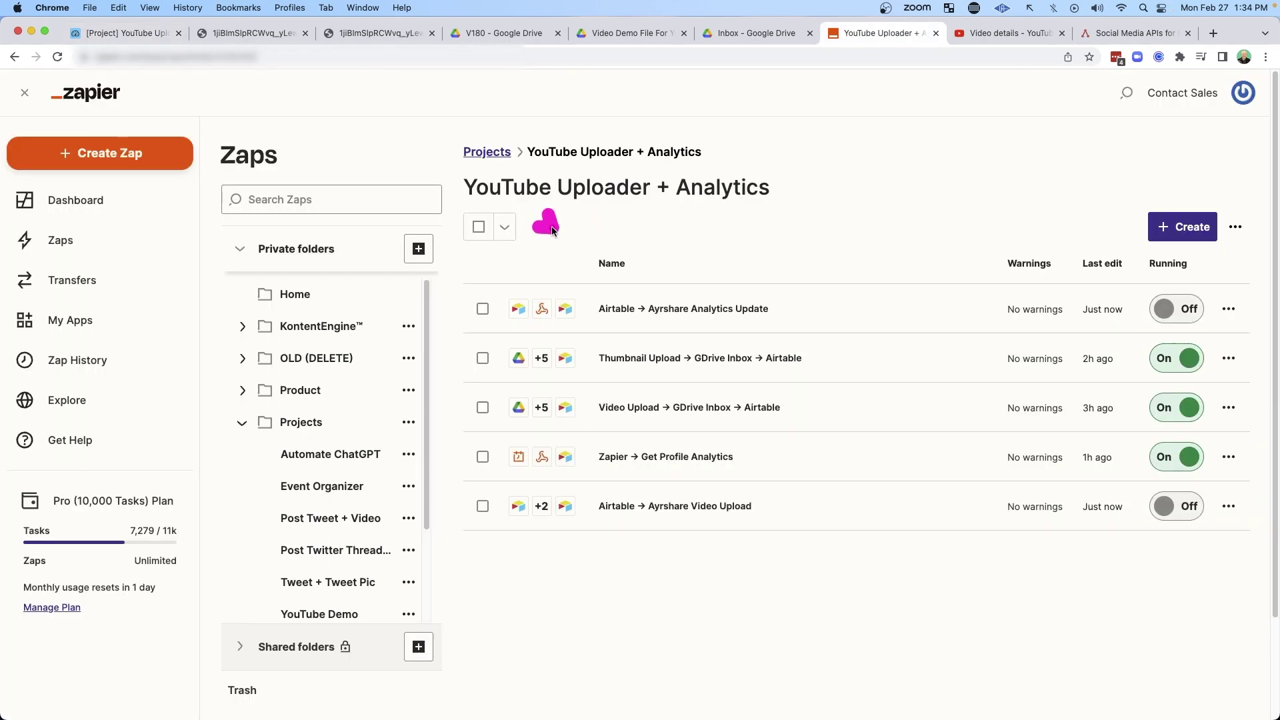
drag(552, 231, 676, 289)
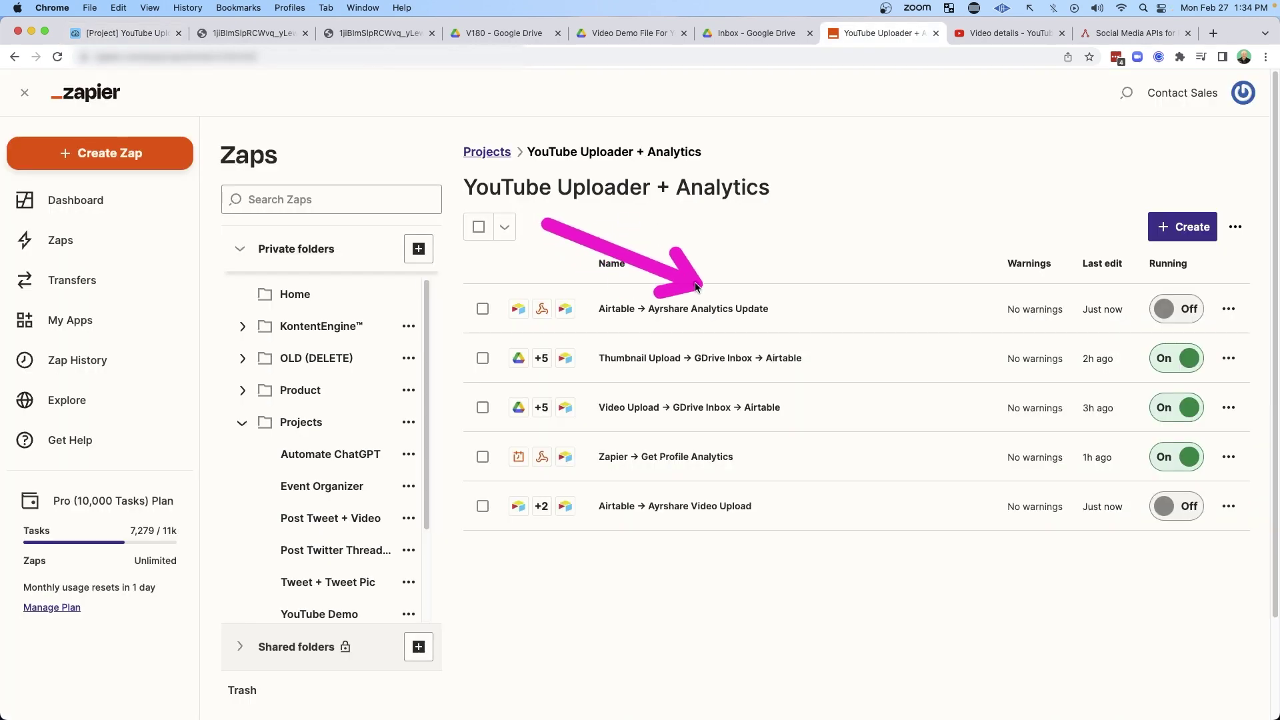
- Open the Airtable → Ayrshare Analytics Update zap and check its Analytics-view trigger
click(693, 308)
mouse_move(35, 224)
mouse_down()
mouse_move(172, 188)
mouse_move(233, 193)
mouse_move(260, 311)
mouse_up()
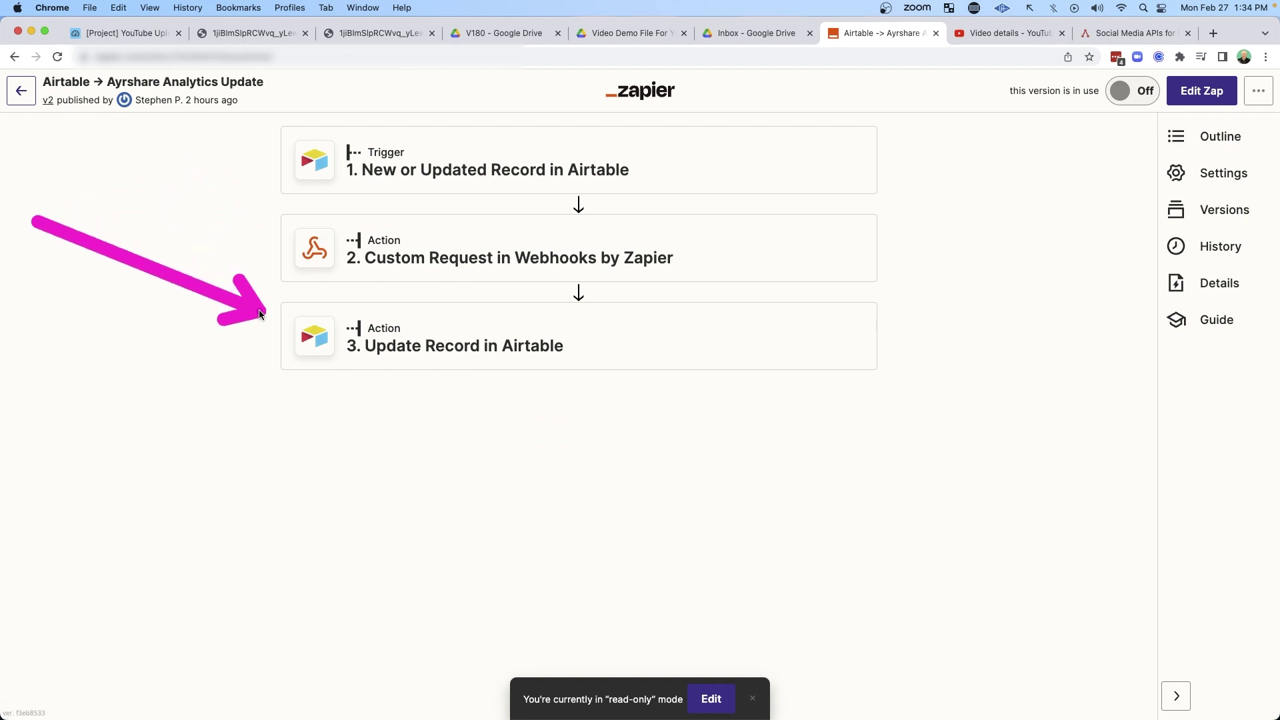
drag(138, 169, 223, 168)
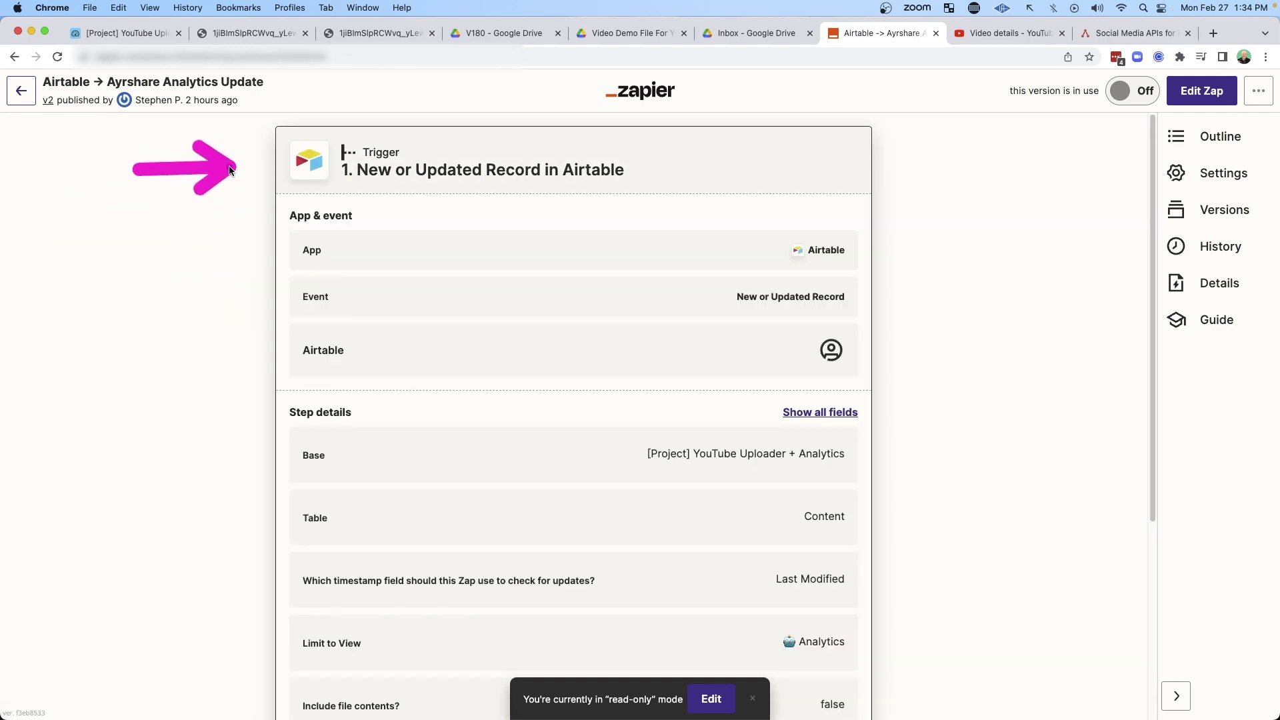
scroll(969, 385, down, 3)
mouse_move(997, 399)
mouse_down()
mouse_move(1000, 412)
mouse_move(866, 489)
mouse_up()
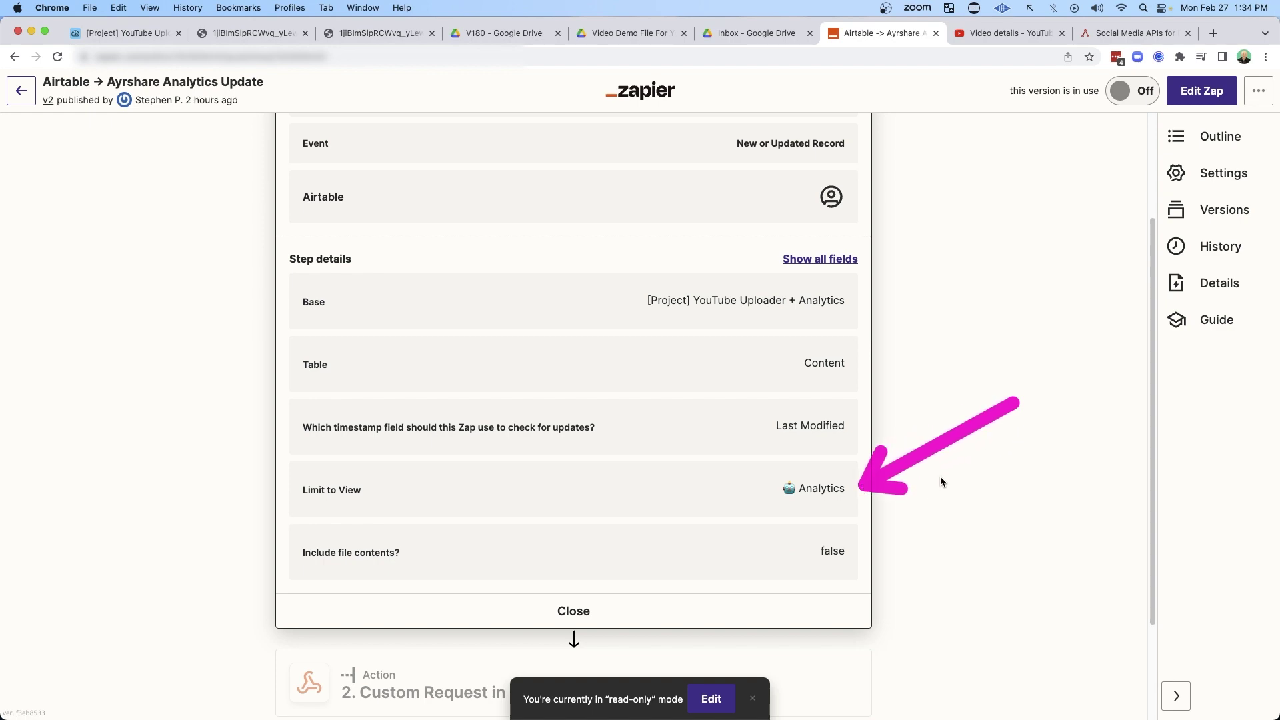
drag(226, 333, 113, 392)
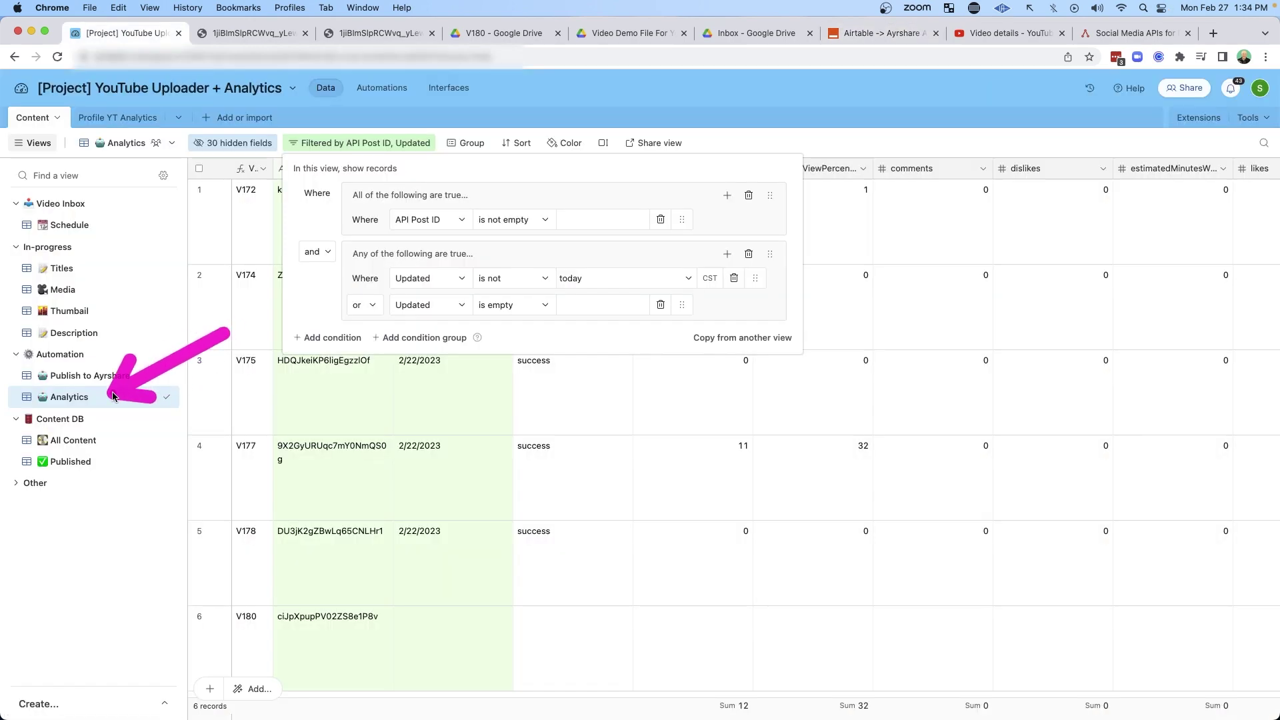
key(super+7)
drag(98, 264, 99, 267)
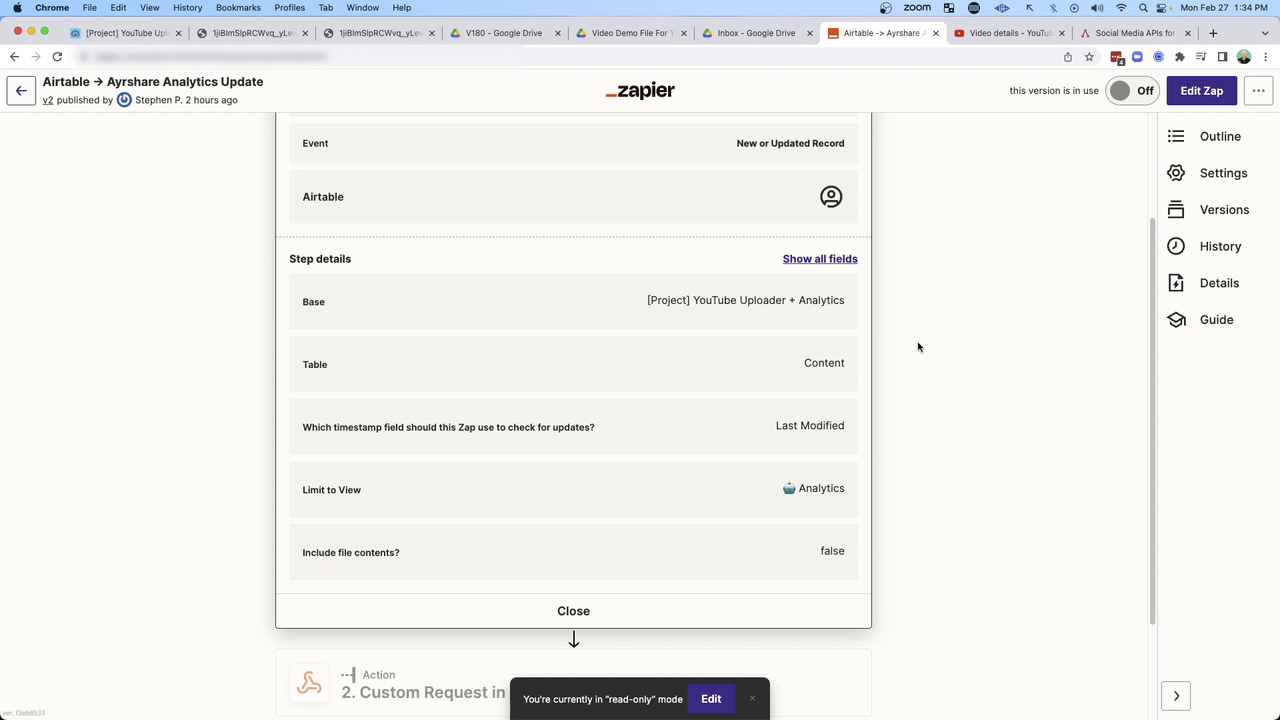
scroll(917, 347, down, 2)
drag(60, 507, 215, 524)
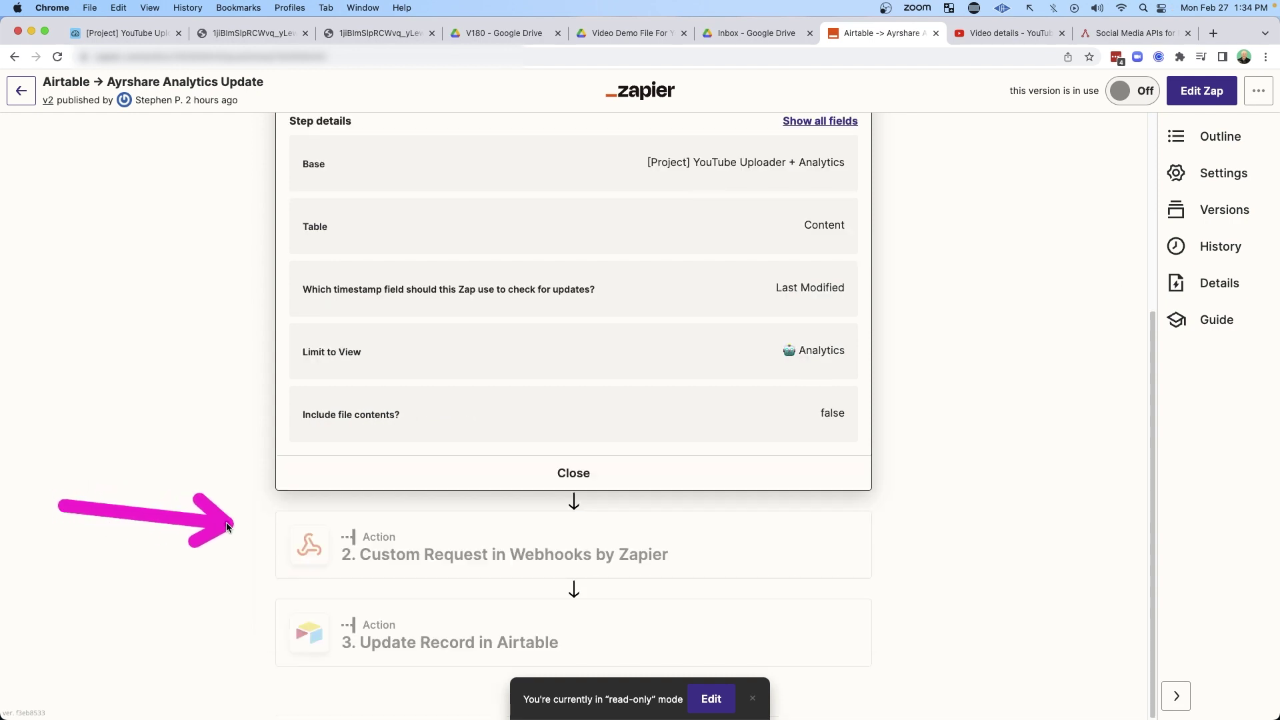
- Review the Custom Request webhook's analytics URL, post ID data and authorization header
click(286, 544)
drag(1019, 252, 891, 331)
drag(1045, 409, 864, 539)
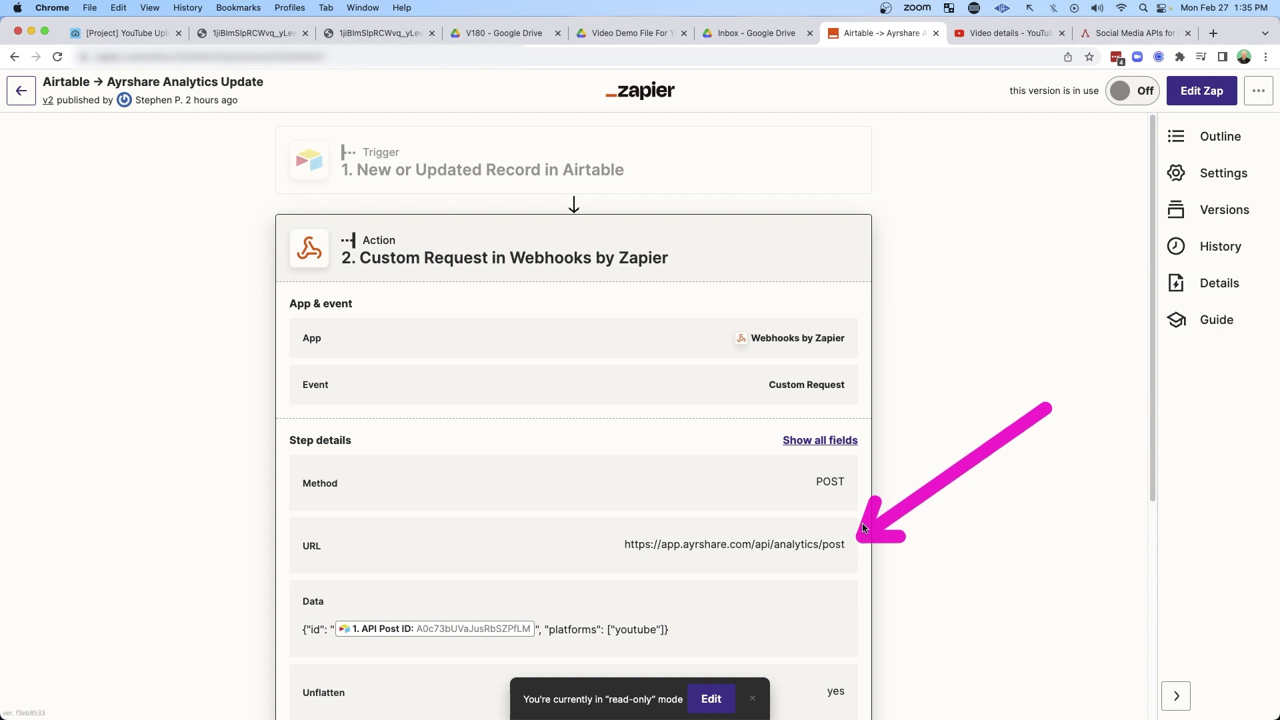
drag(395, 461, 411, 602)
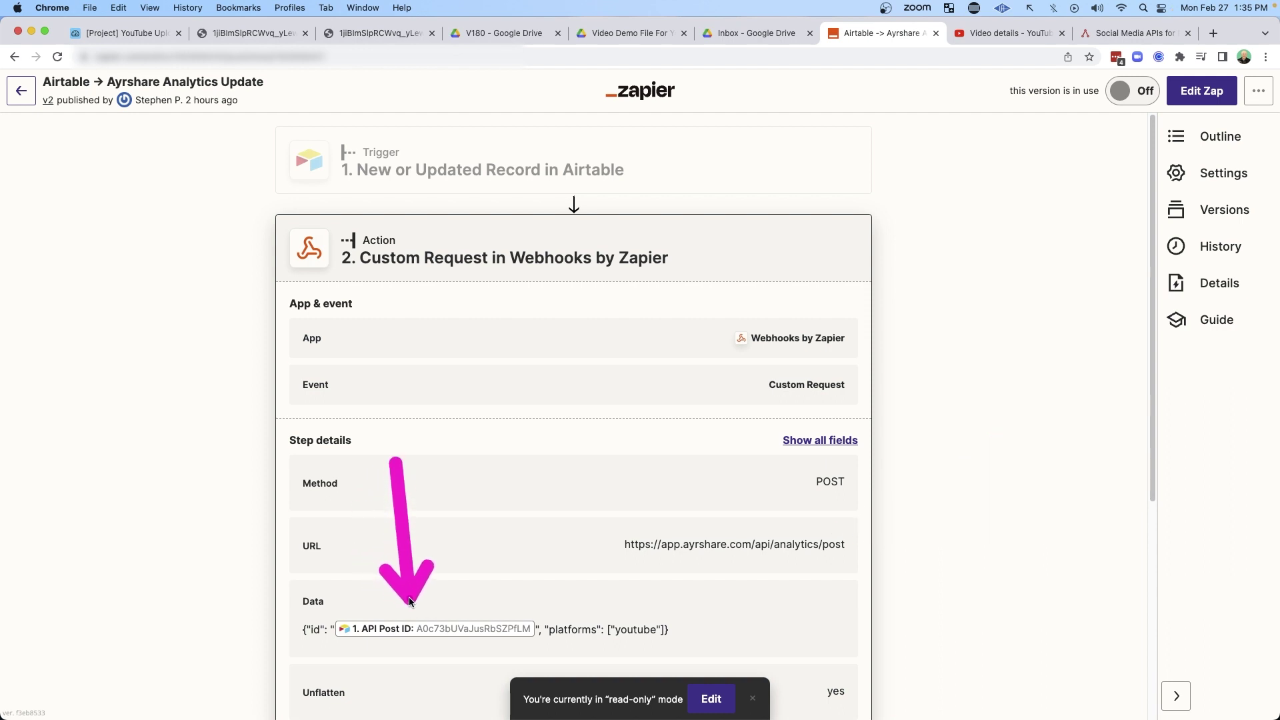
mouse_move(532, 497)
mouse_down()
mouse_move(581, 582)
mouse_move(629, 597)
mouse_up()
mouse_move(205, 486)
mouse_down()
mouse_move(314, 547)
mouse_move(520, 562)
mouse_up()
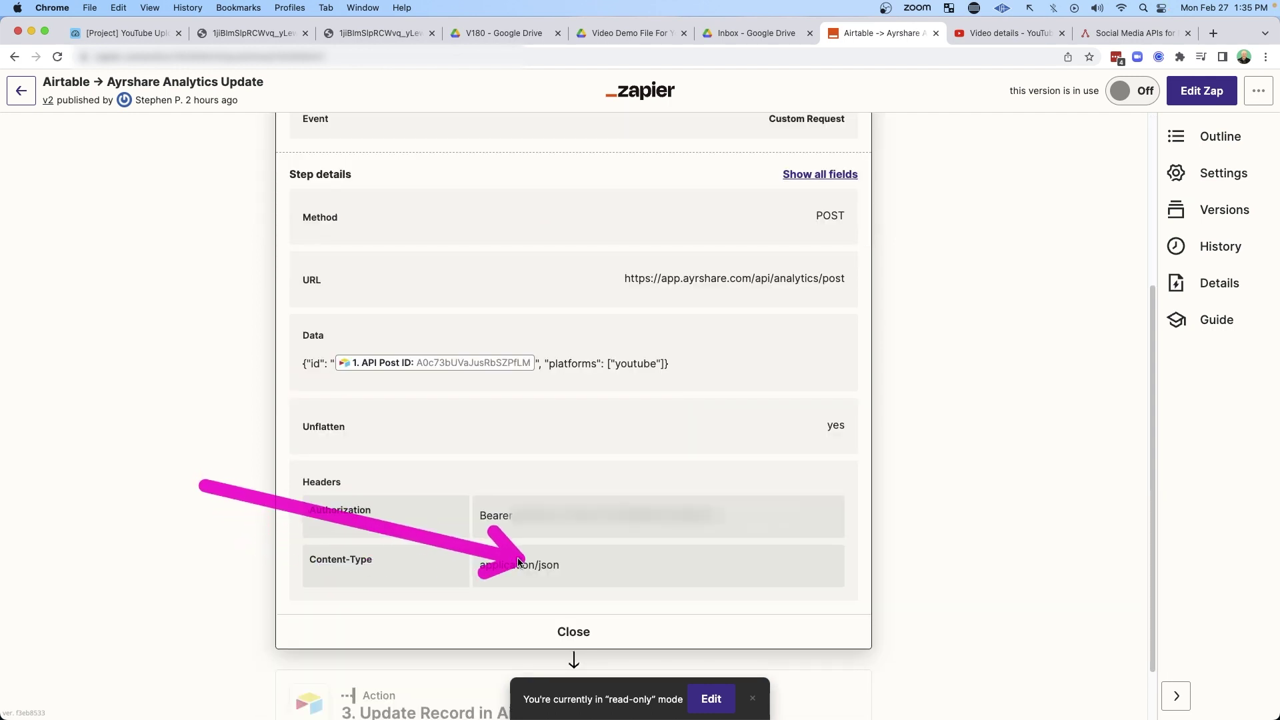
mouse_move(434, 404)
mouse_down()
mouse_move(472, 491)
mouse_move(525, 474)
mouse_up()
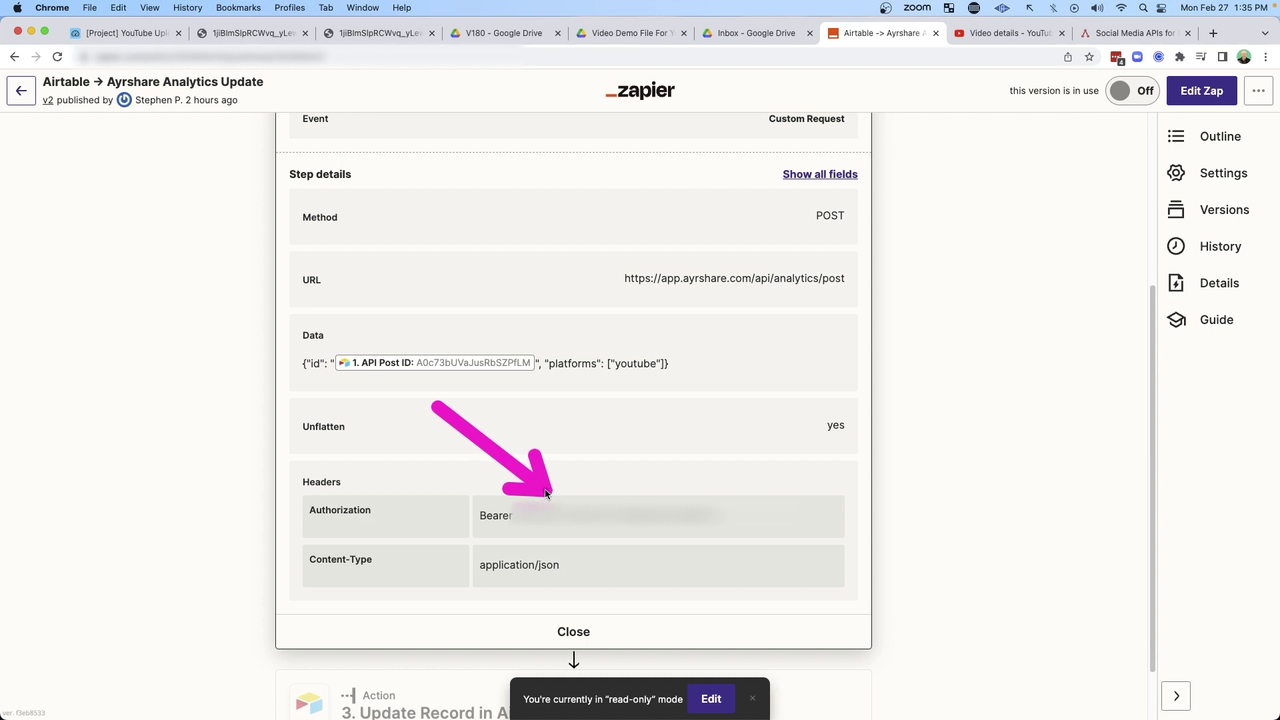
mouse_move(26, 181)
mouse_down()
mouse_move(270, 168)
mouse_move(223, 302)
mouse_up()
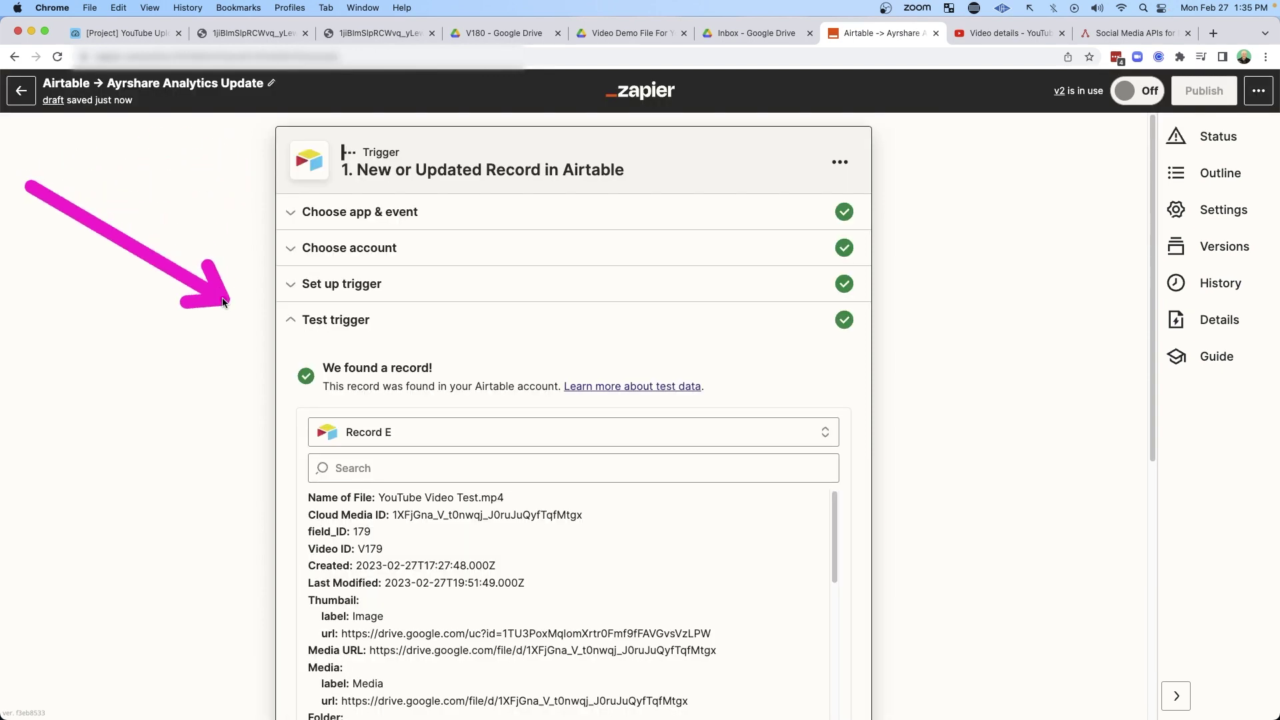
- Load Record F as the trigger's test sample, then close the trigger test
click(398, 436)
drag(175, 491, 301, 504)
click(377, 513)
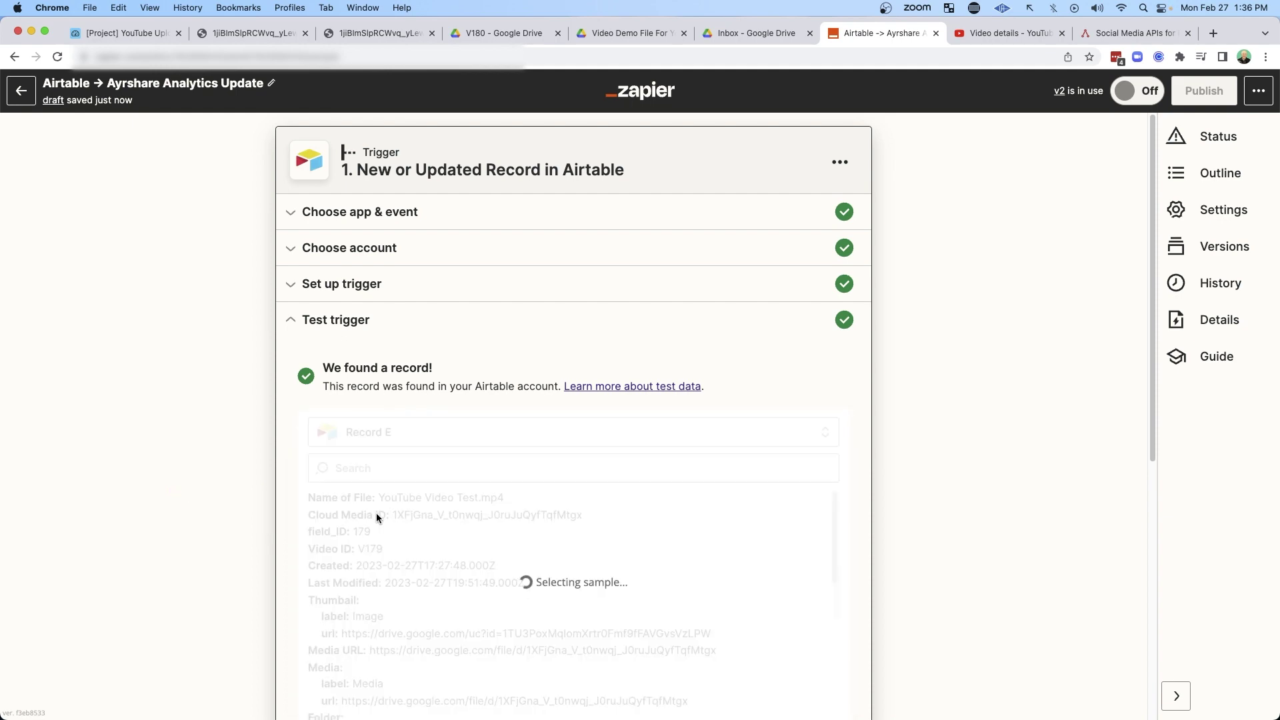
drag(180, 482, 286, 499)
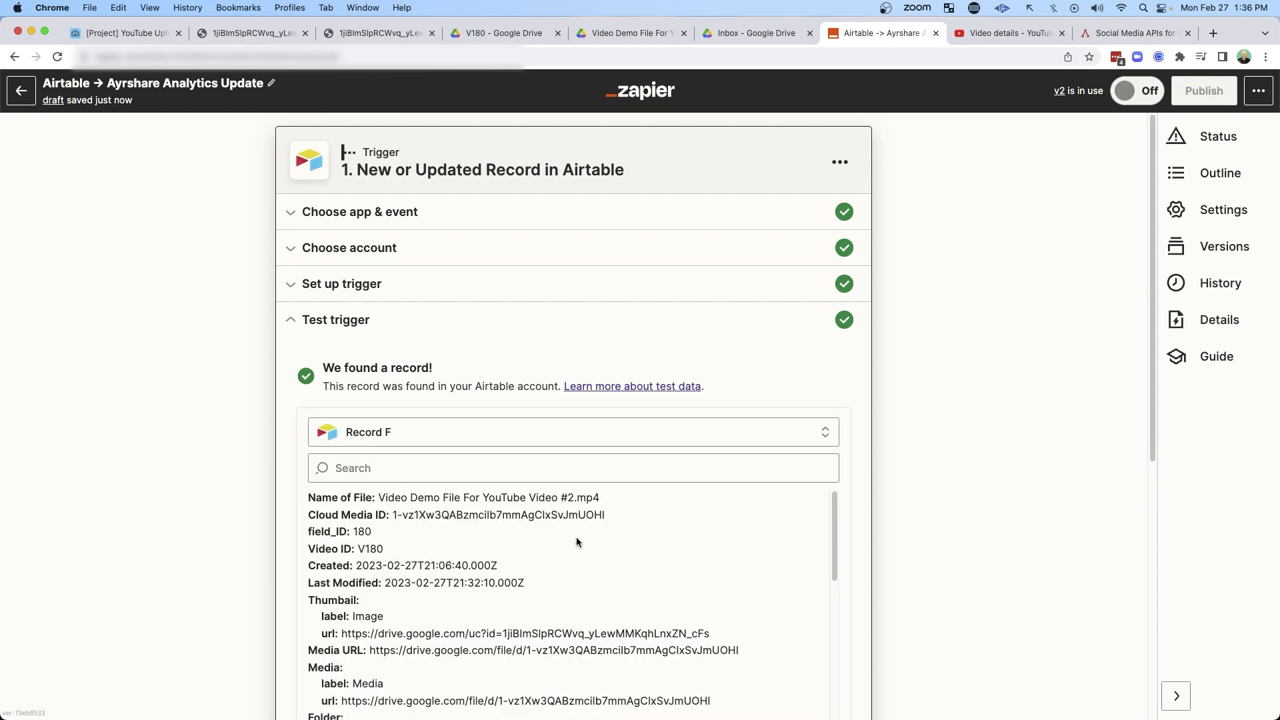
scroll(625, 538, down, 5)
scroll(914, 551, down, 3)
scroll(913, 551, down, 3)
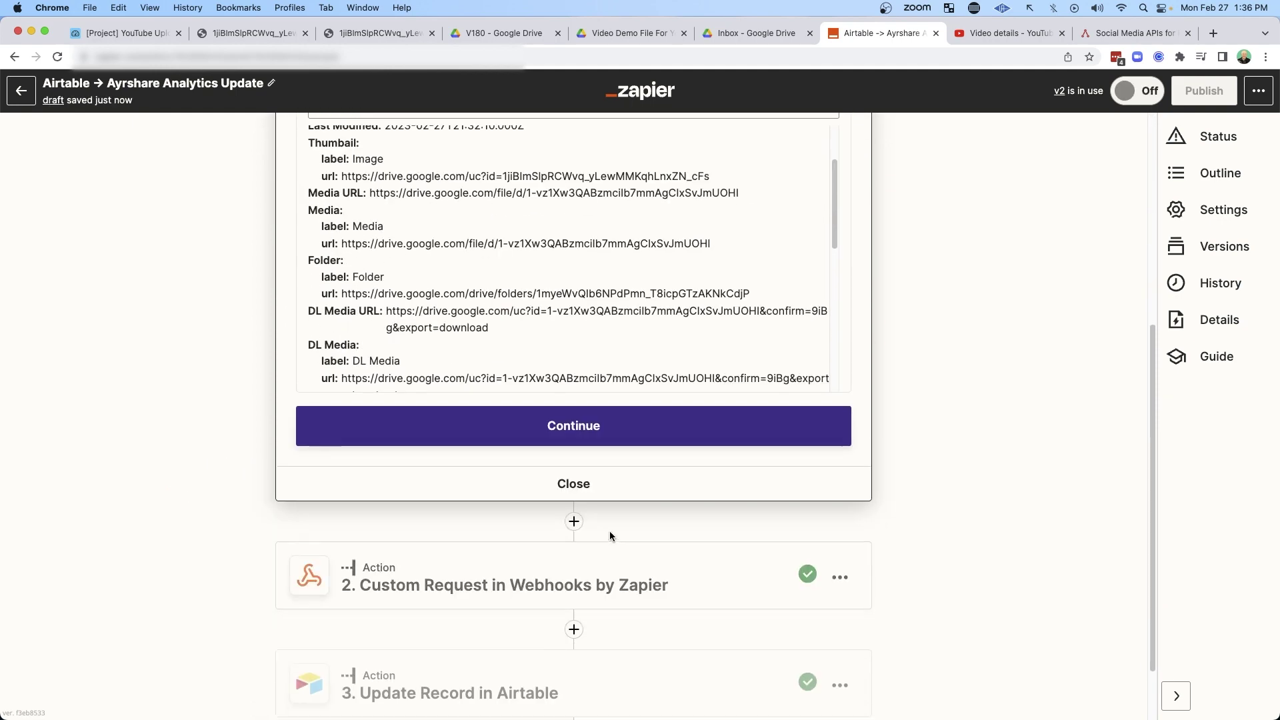
click(574, 481)
- Retest the Custom Request step that fetches YouTube post analytics from Ayrshare
click(405, 283)
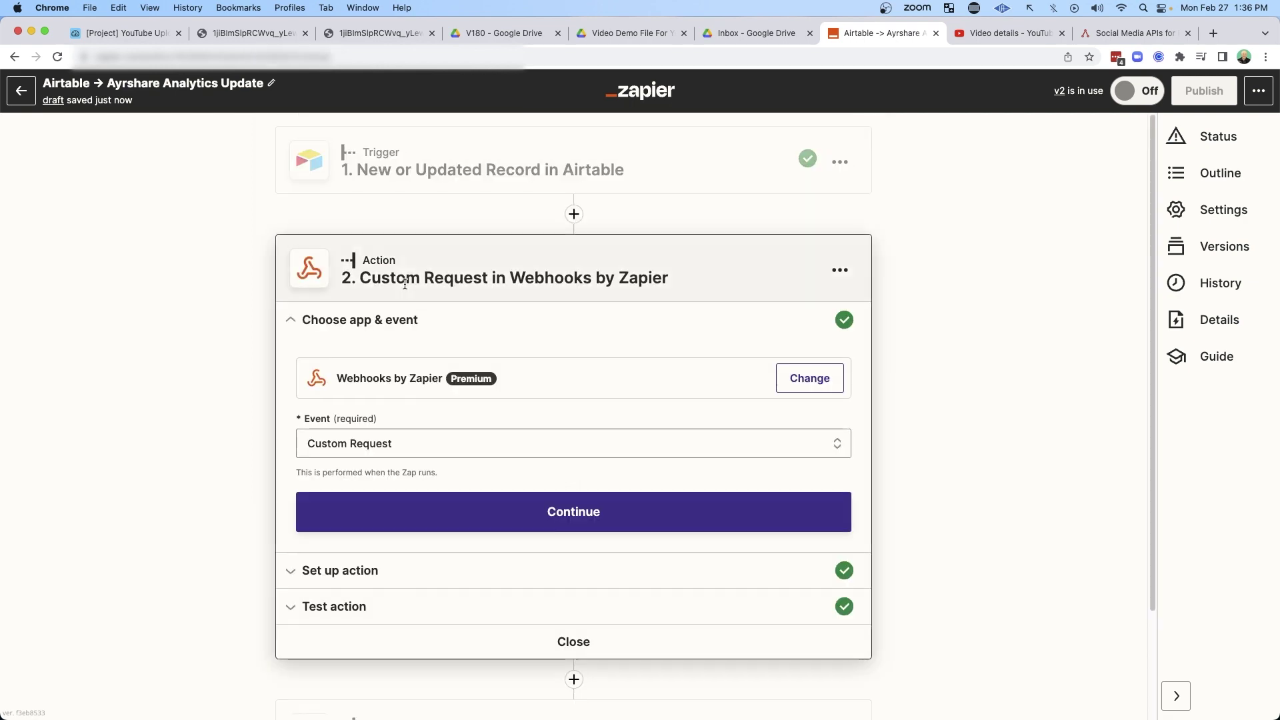
click(336, 570)
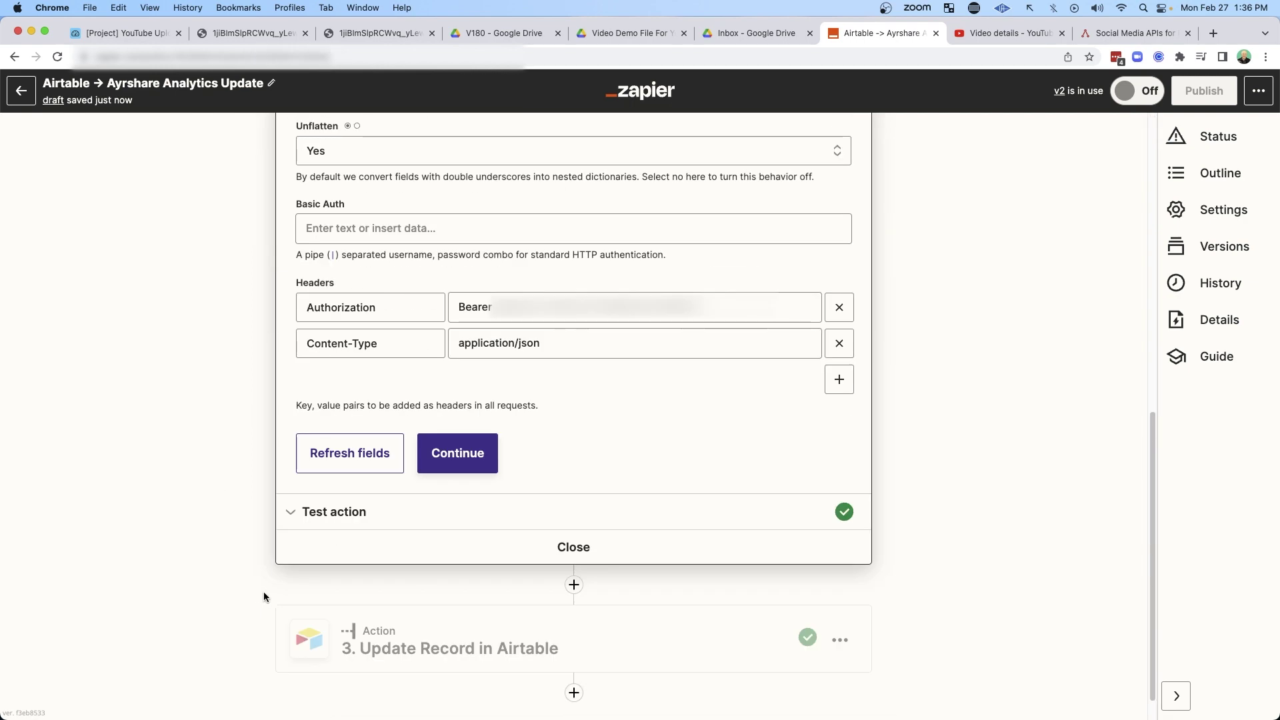
click(352, 512)
click(346, 460)
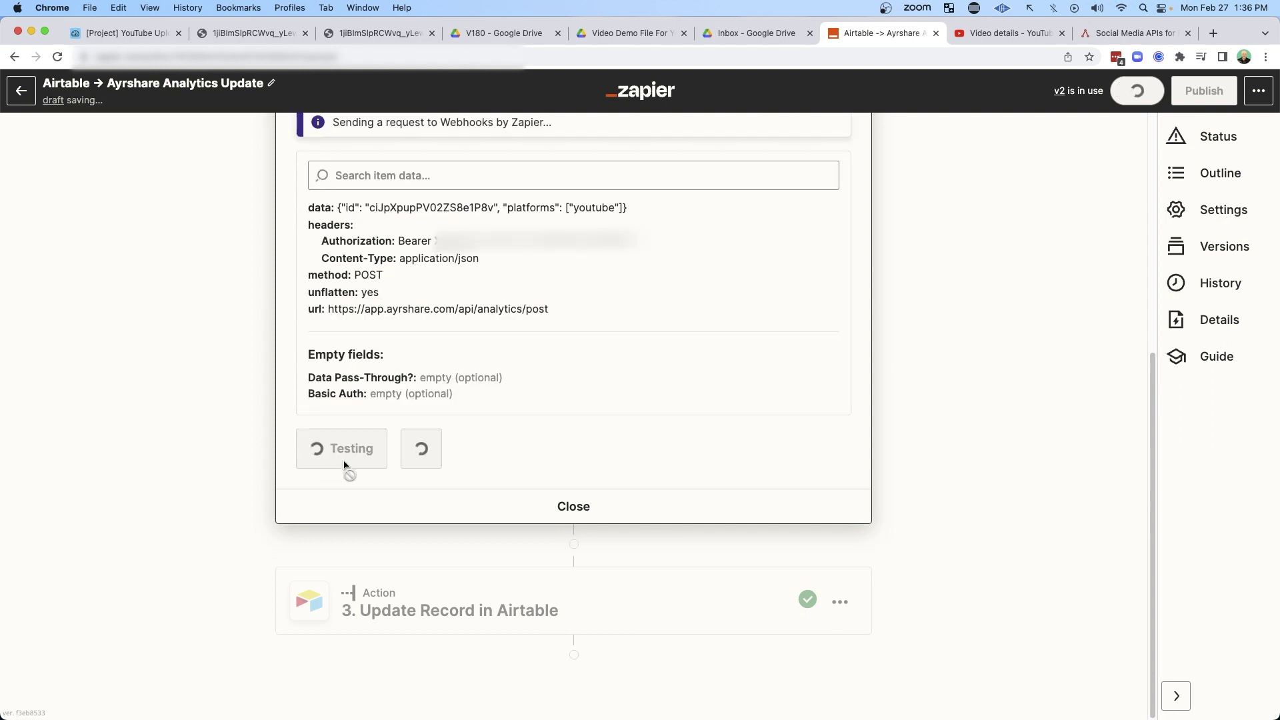
mouse_move(143, 227)
mouse_down()
mouse_move(234, 214)
mouse_move(324, 335)
mouse_move(320, 252)
mouse_move(325, 303)
mouse_up()
- Open the Update Record in Airtable step's setup, then close Airtable's filter popup
click(394, 606)
click(310, 551)
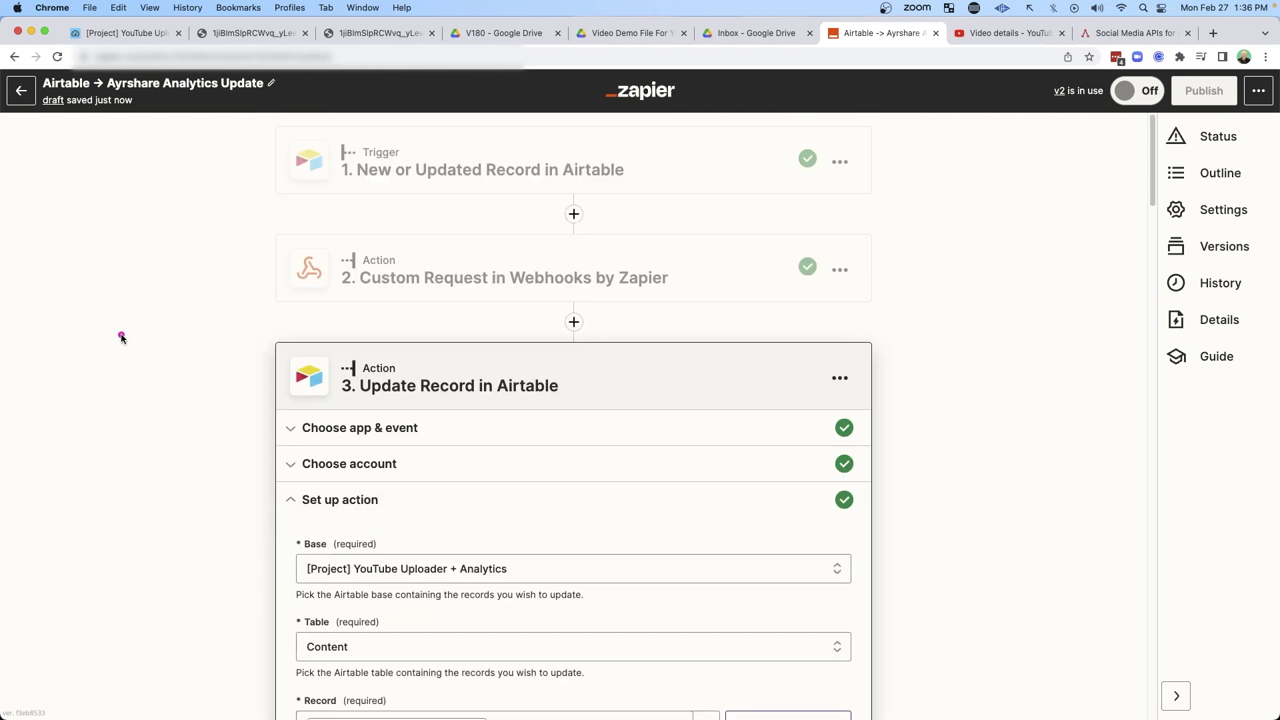
drag(118, 331, 235, 362)
click(136, 33)
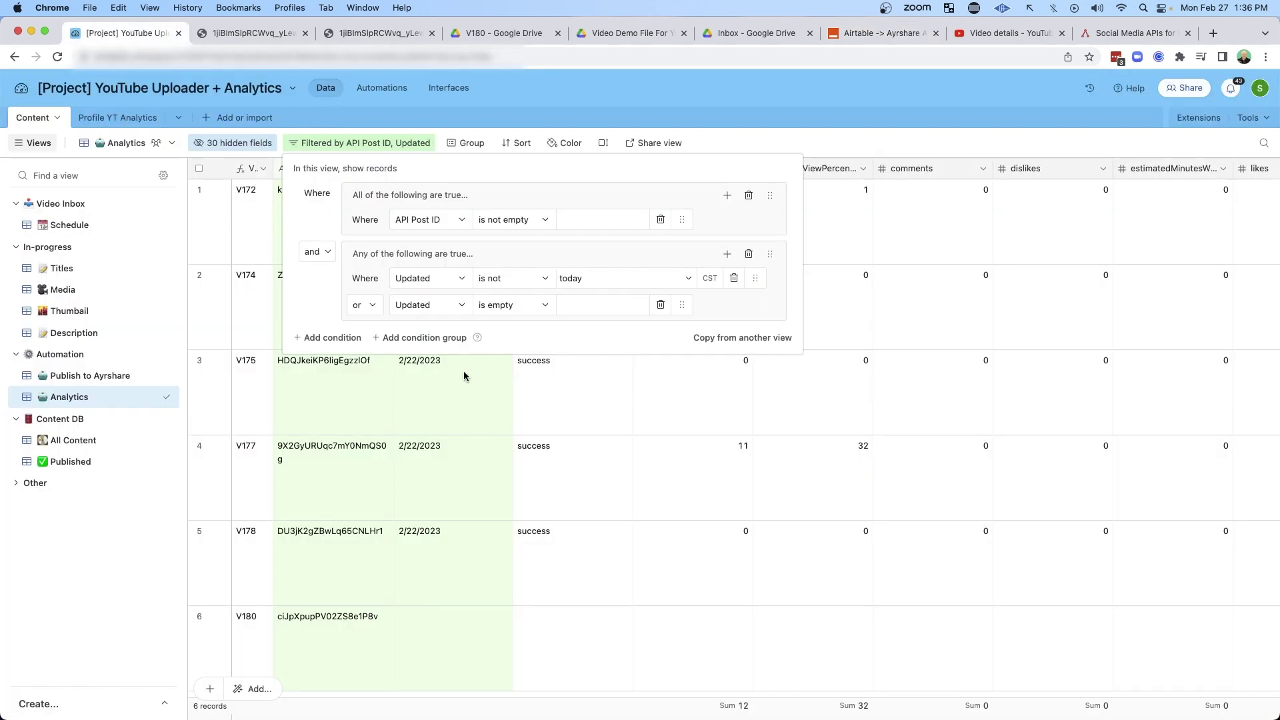
click(820, 137)
mouse_move(706, 80)
mouse_down()
mouse_move(715, 144)
mouse_move(841, 151)
mouse_up()
- Check how Updated and the first YouTube analytics values map into the Airtable fields
drag(653, 715, 858, 709)
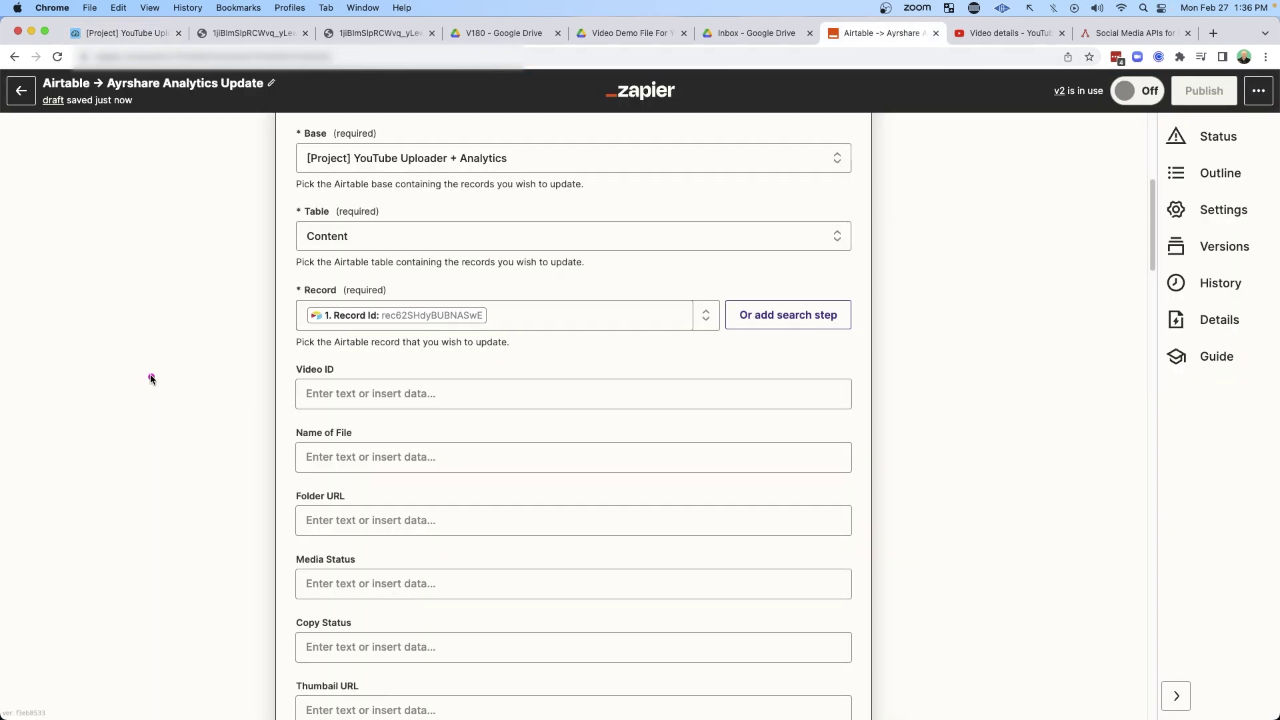
scroll(241, 457, down, 10)
scroll(240, 459, down, 20)
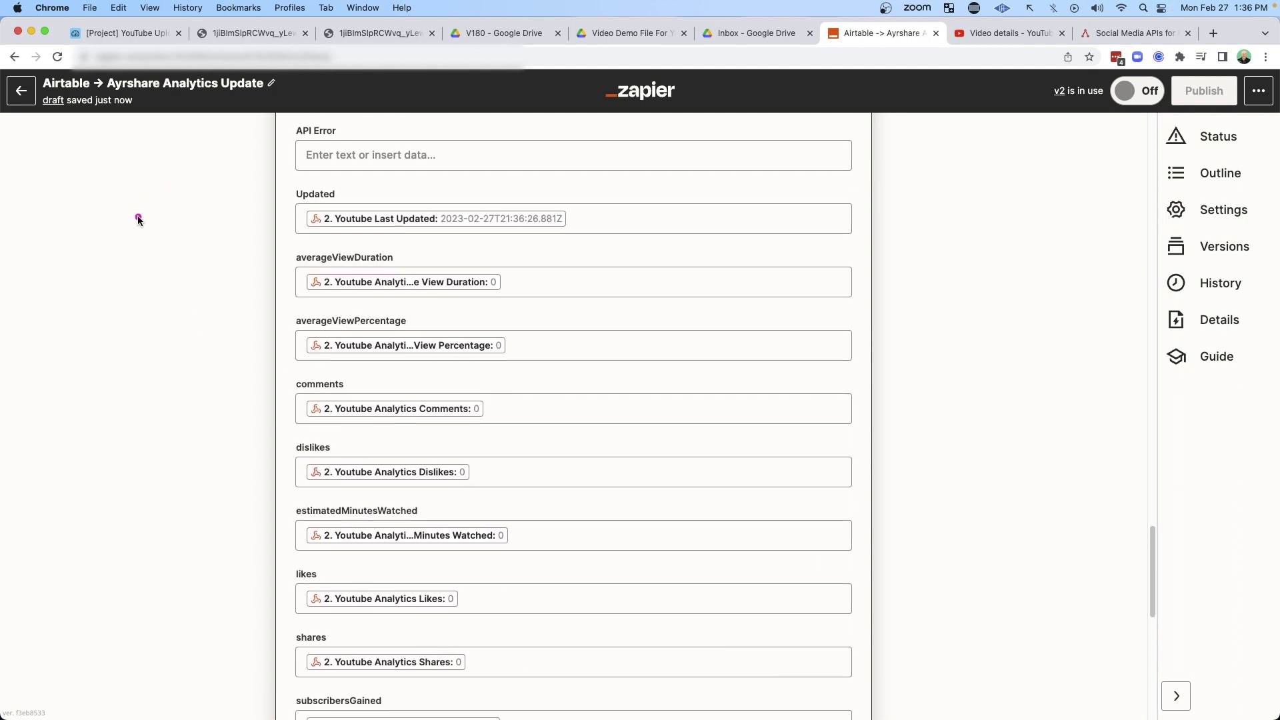
mouse_move(139, 217)
mouse_down()
mouse_move(243, 220)
mouse_move(275, 266)
mouse_move(263, 448)
mouse_move(273, 541)
mouse_up()
drag(208, 321, 252, 327)
drag(176, 486, 260, 476)
drag(191, 567, 254, 539)
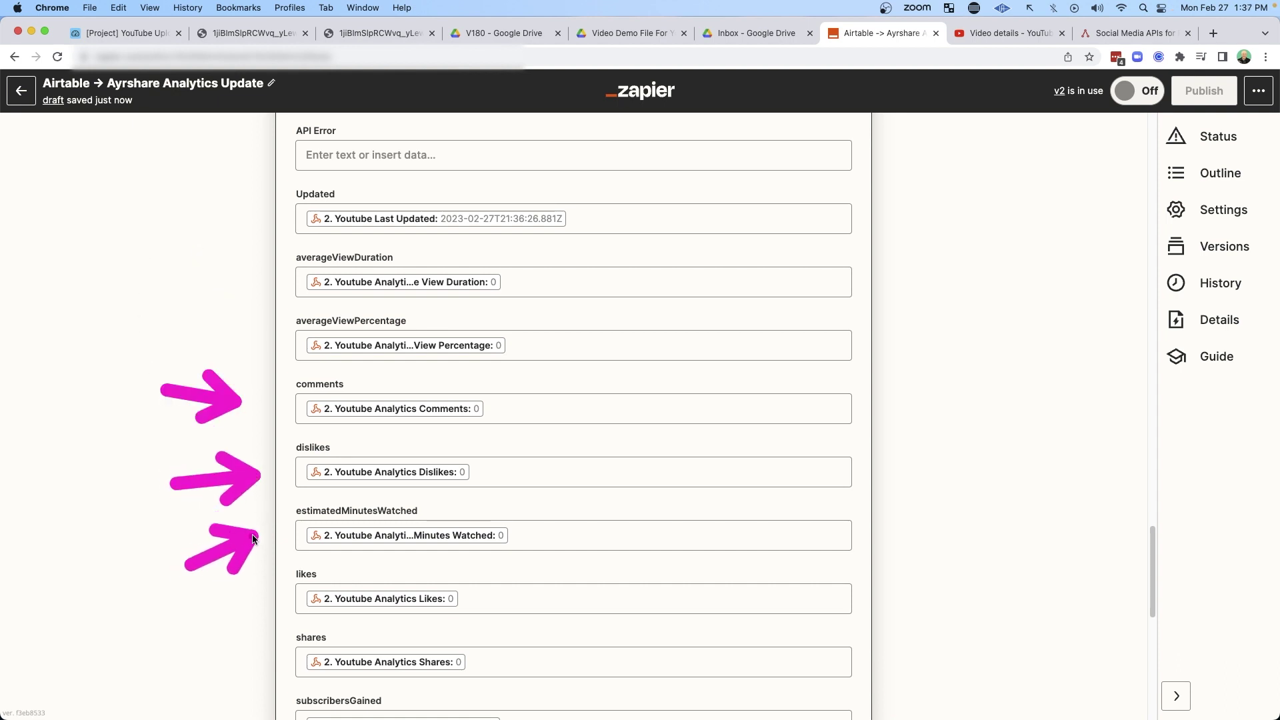
drag(164, 621, 236, 606)
drag(191, 660, 254, 663)
- Review the remaining analytics mappings, including Analytics Status, then return to Airtable
scroll(335, 622, down, 4)
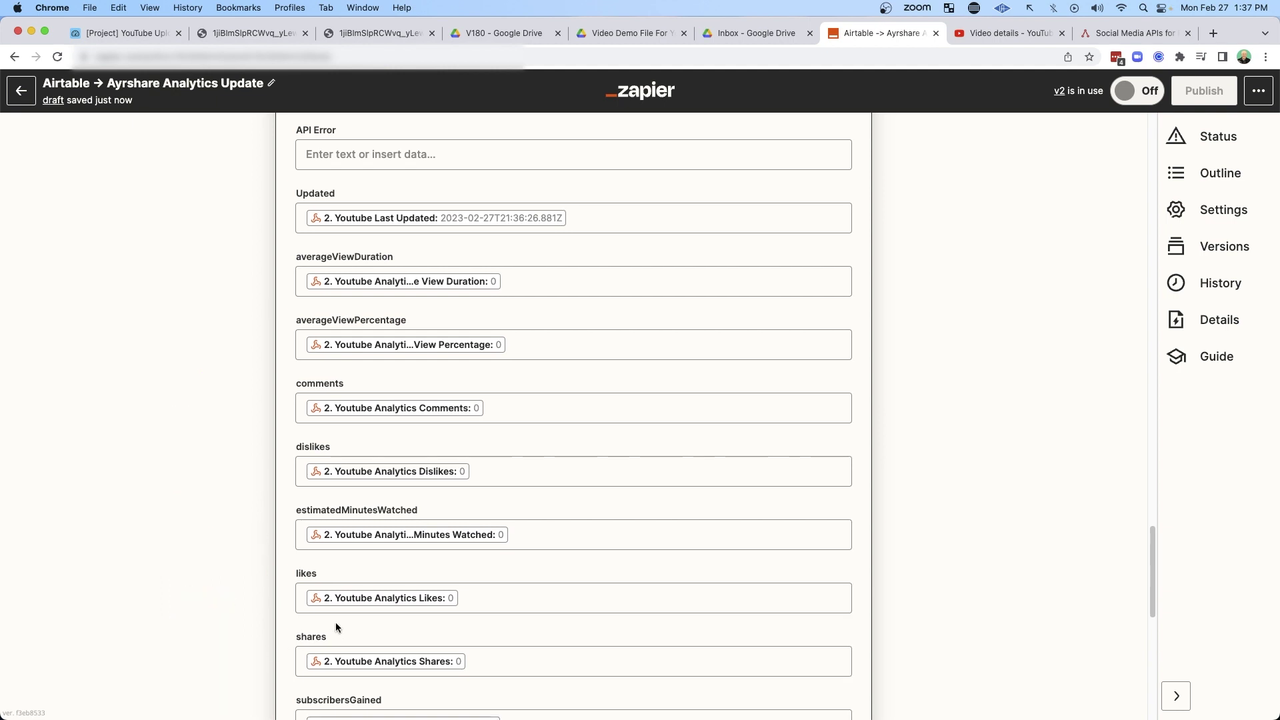
drag(145, 461, 238, 459)
drag(142, 557, 259, 534)
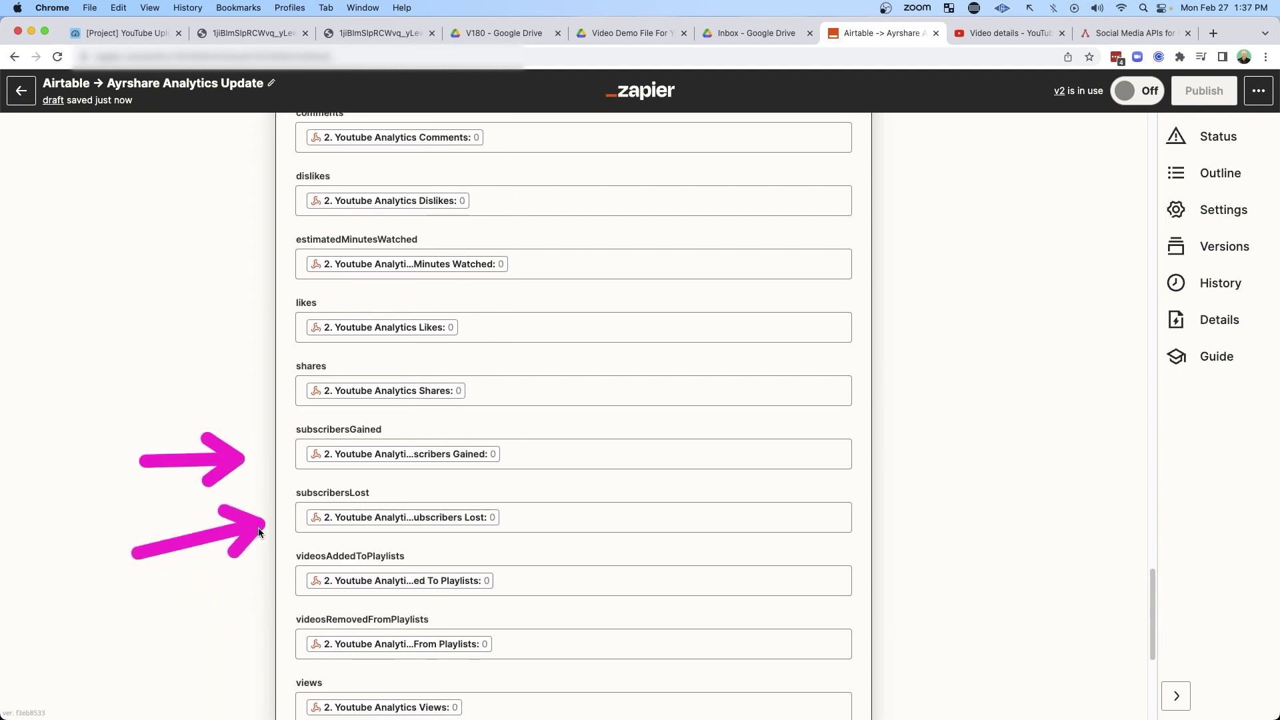
scroll(260, 536, down, 2)
drag(124, 529, 249, 590)
scroll(249, 590, down, 2)
drag(164, 594, 164, 595)
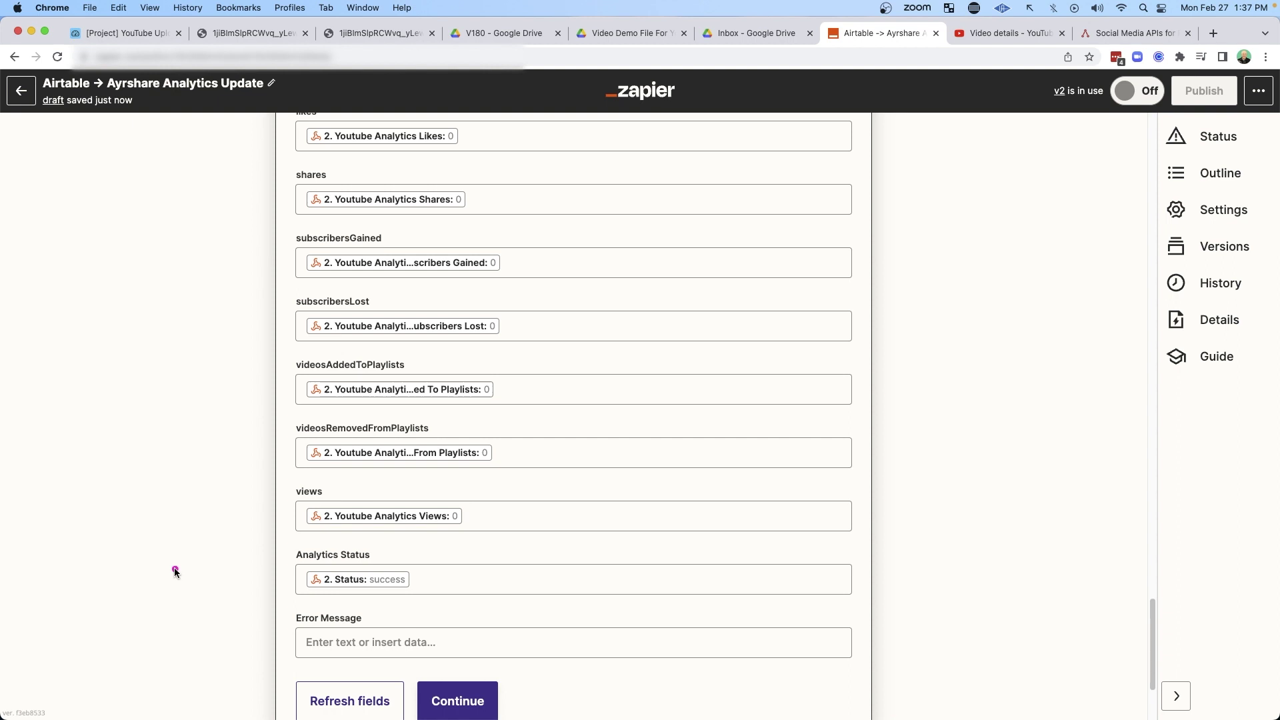
drag(171, 538, 268, 559)
drag(556, 518, 439, 571)
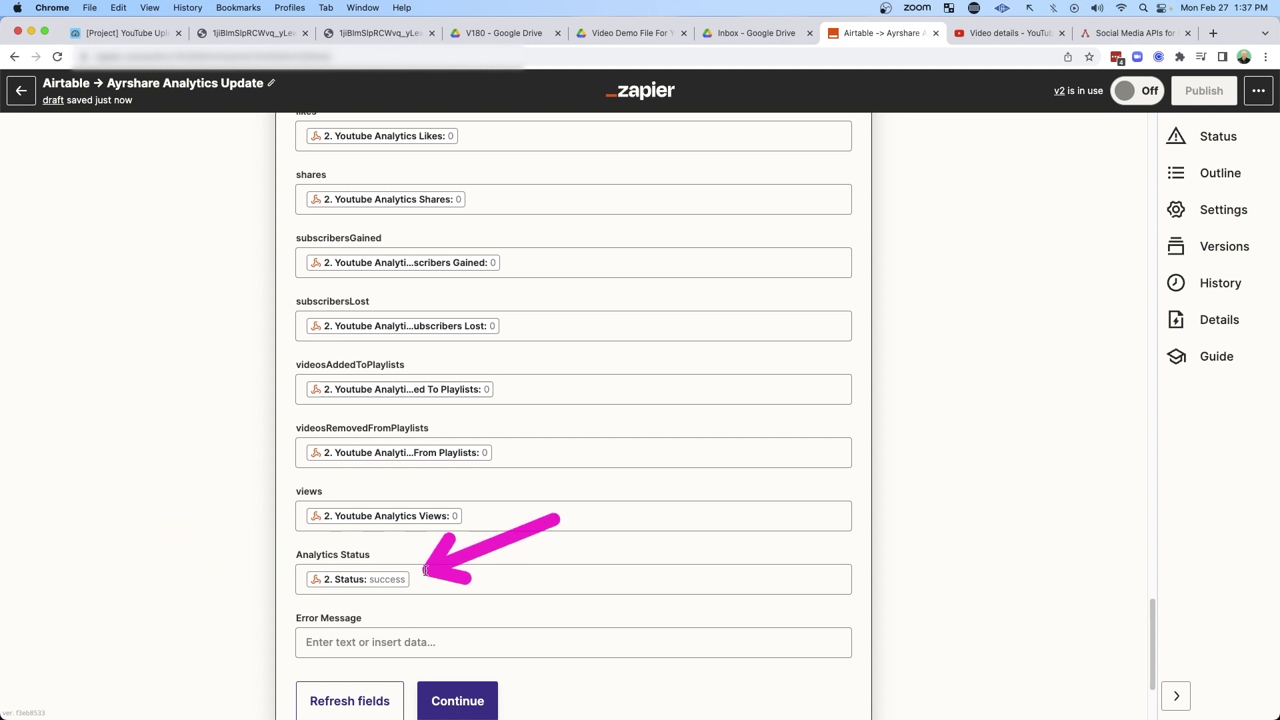
key(super+1)
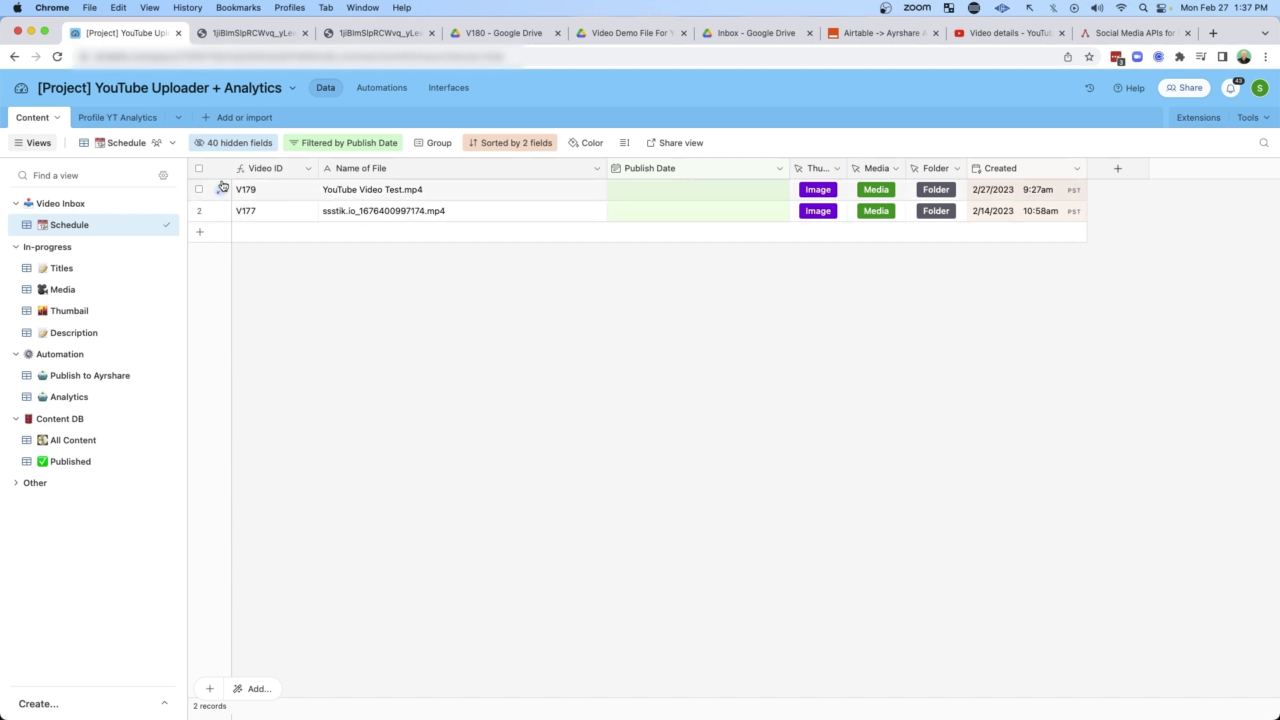
- Switch to the Analytics view and briefly show its filter conditions
mouse_move(235, 148)
mouse_down()
mouse_move(148, 210)
mouse_move(145, 249)
mouse_up()
mouse_move(217, 212)
mouse_down()
mouse_move(103, 287)
mouse_move(112, 332)
mouse_up()
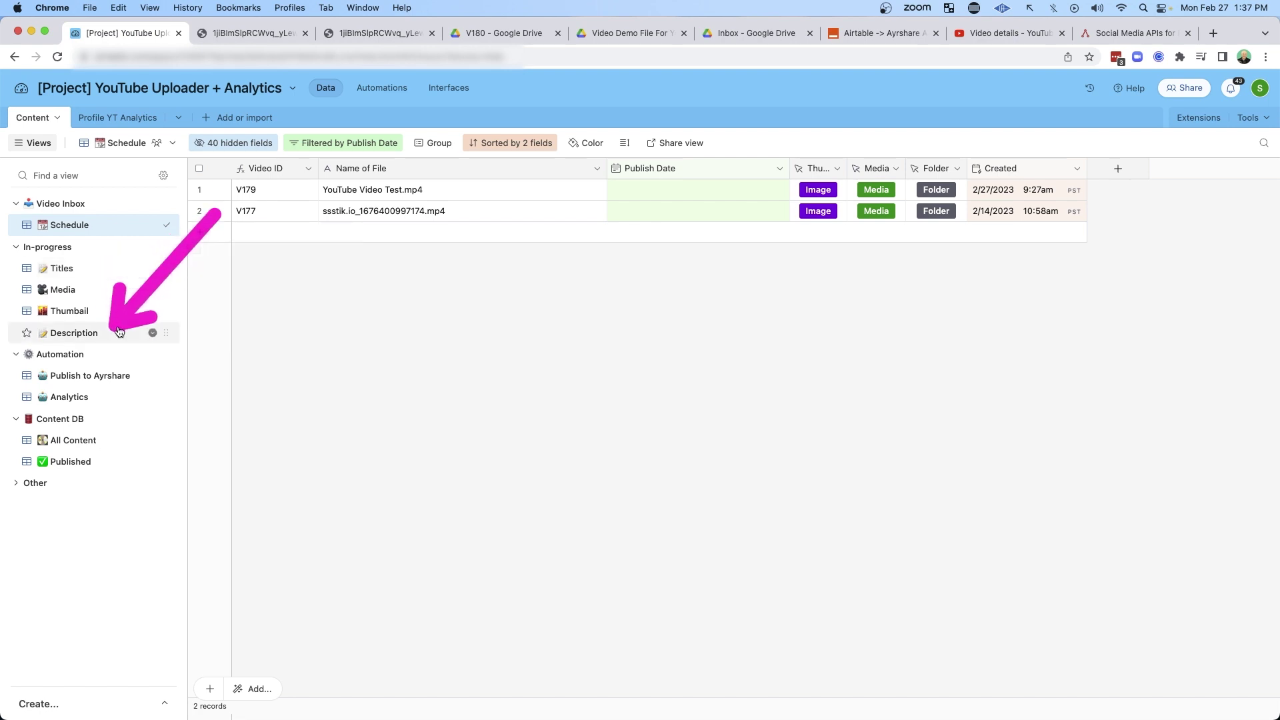
mouse_move(292, 350)
mouse_down()
mouse_move(155, 374)
mouse_move(104, 398)
mouse_up()
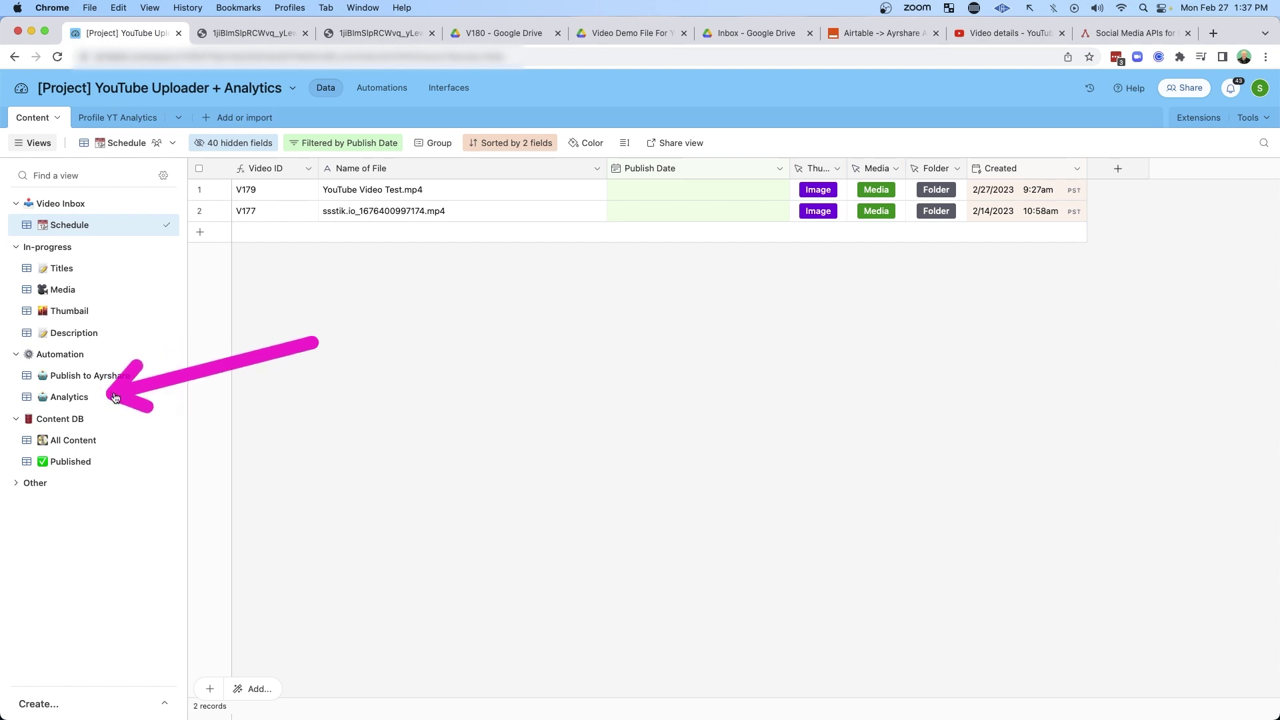
click(115, 398)
drag(512, 94, 445, 123)
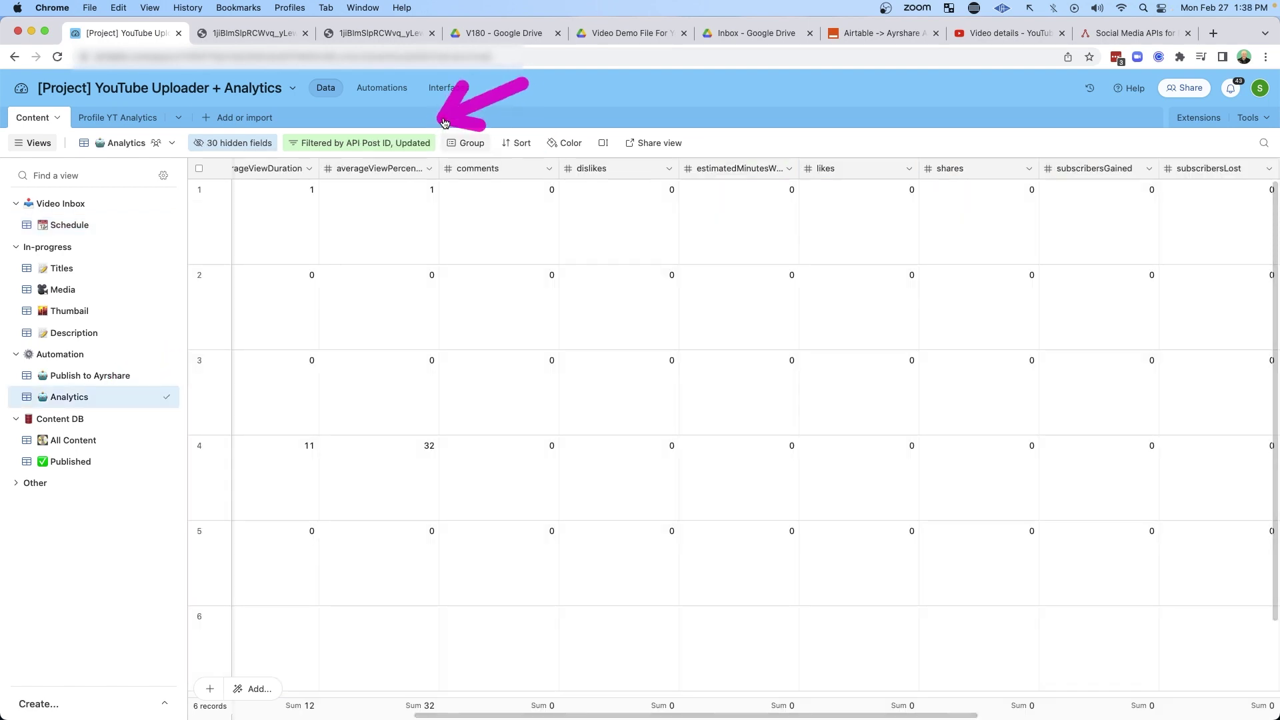
click(413, 142)
drag(252, 207, 341, 264)
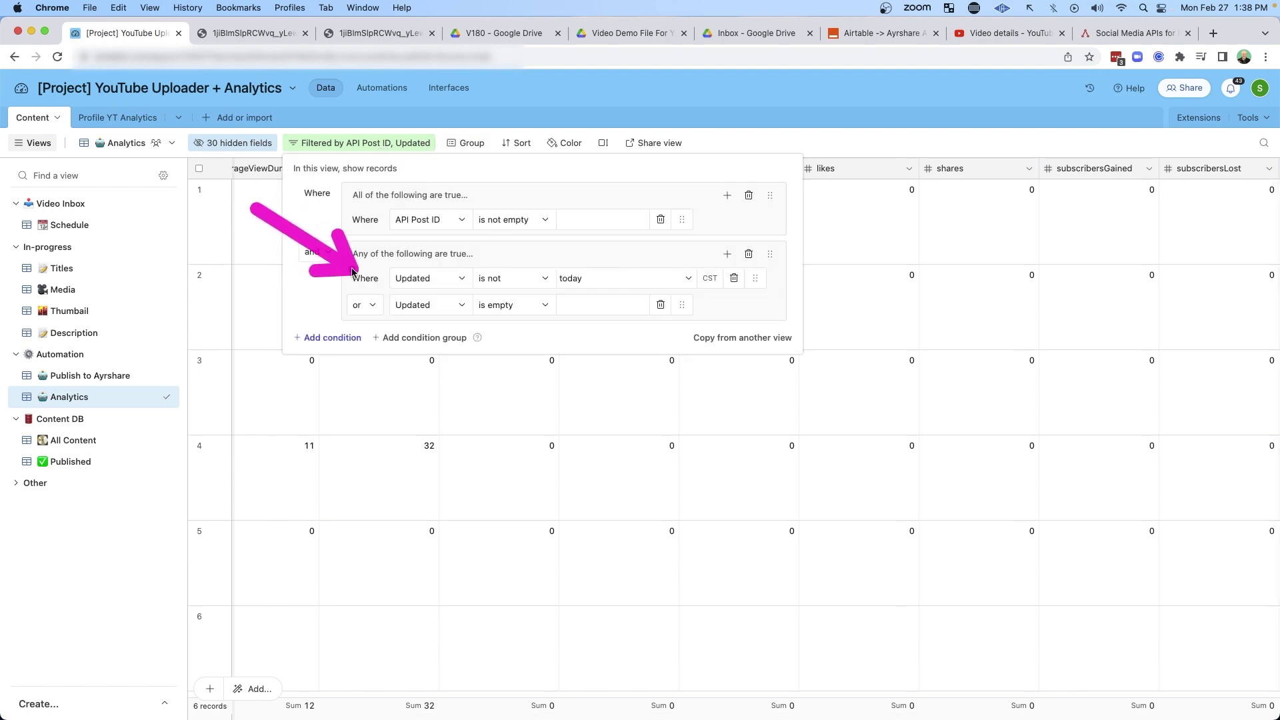
click(203, 226)
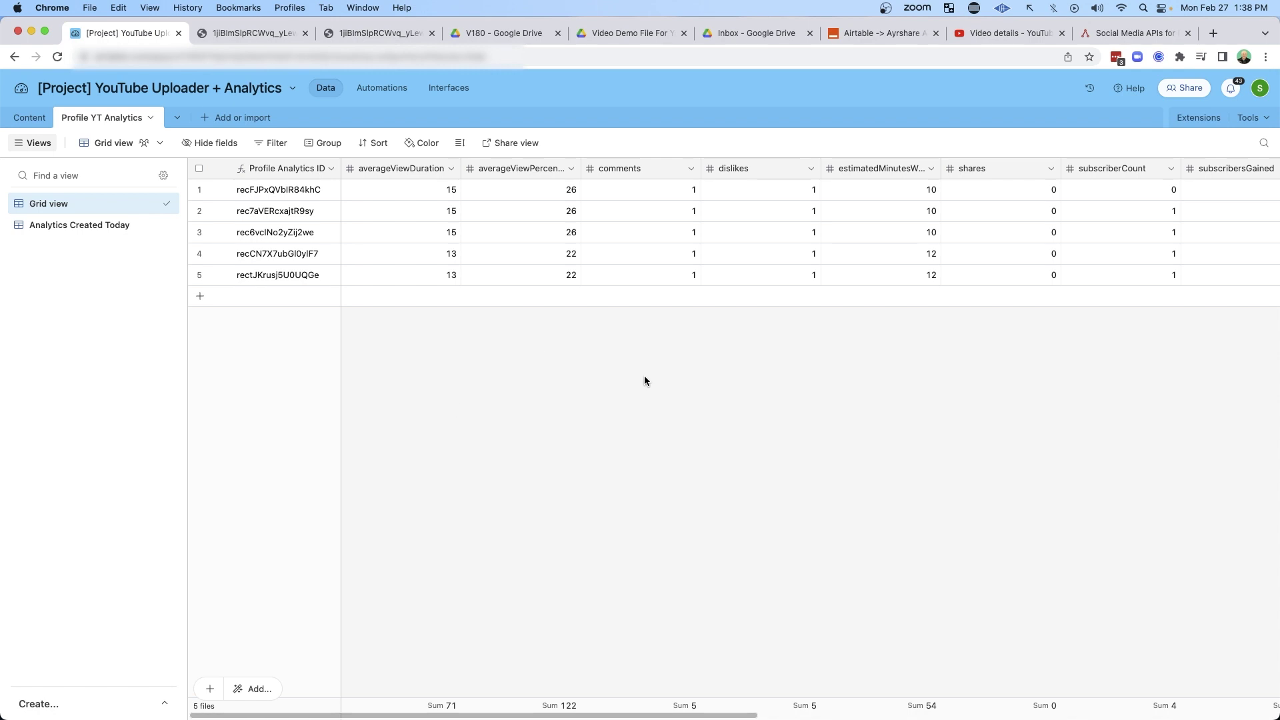
- Look over the Profile YT Analytics table's five daily channel-stats records, then return to Zapier
drag(993, 102, 1083, 147)
mouse_move(740, 713)
mouse_down()
mouse_move(1267, 708)
mouse_move(700, 713)
mouse_up()
mouse_move(904, 347)
mouse_down()
mouse_move(746, 407)
mouse_move(761, 404)
mouse_up()
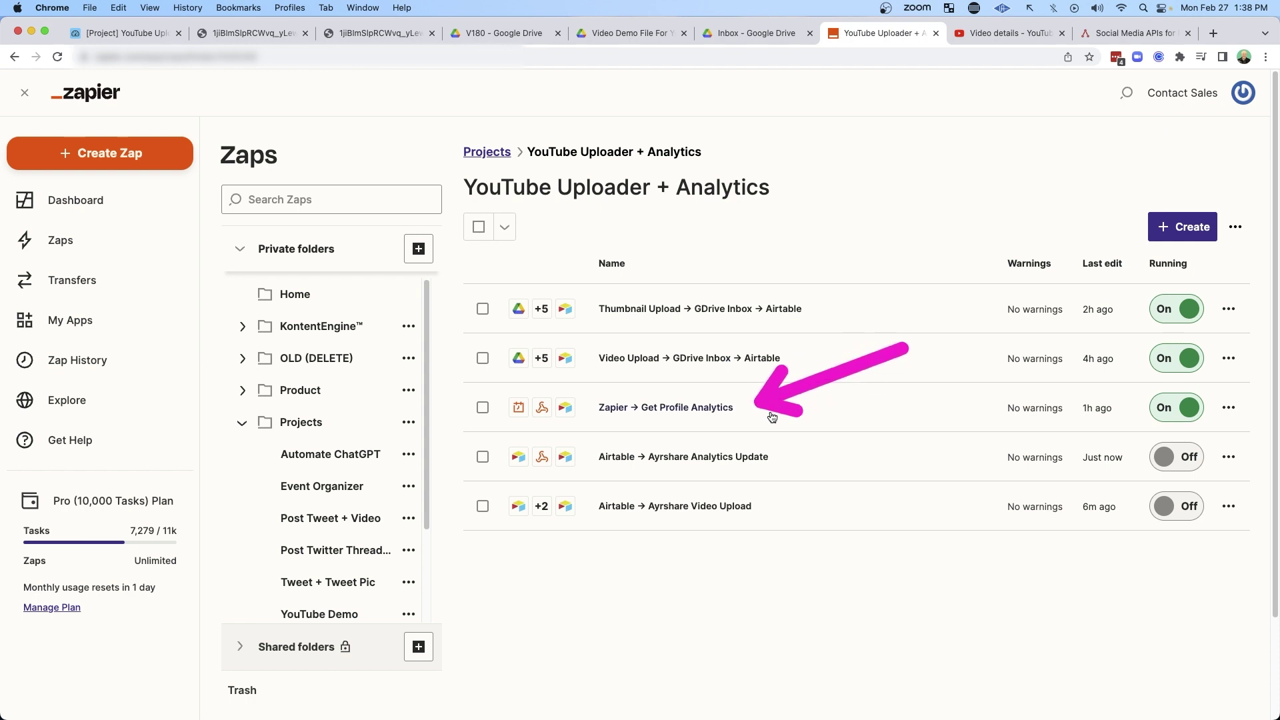
- Open the Get Profile Analytics zap and review its weekly Friday schedule trigger
click(772, 417)
drag(132, 168, 227, 163)
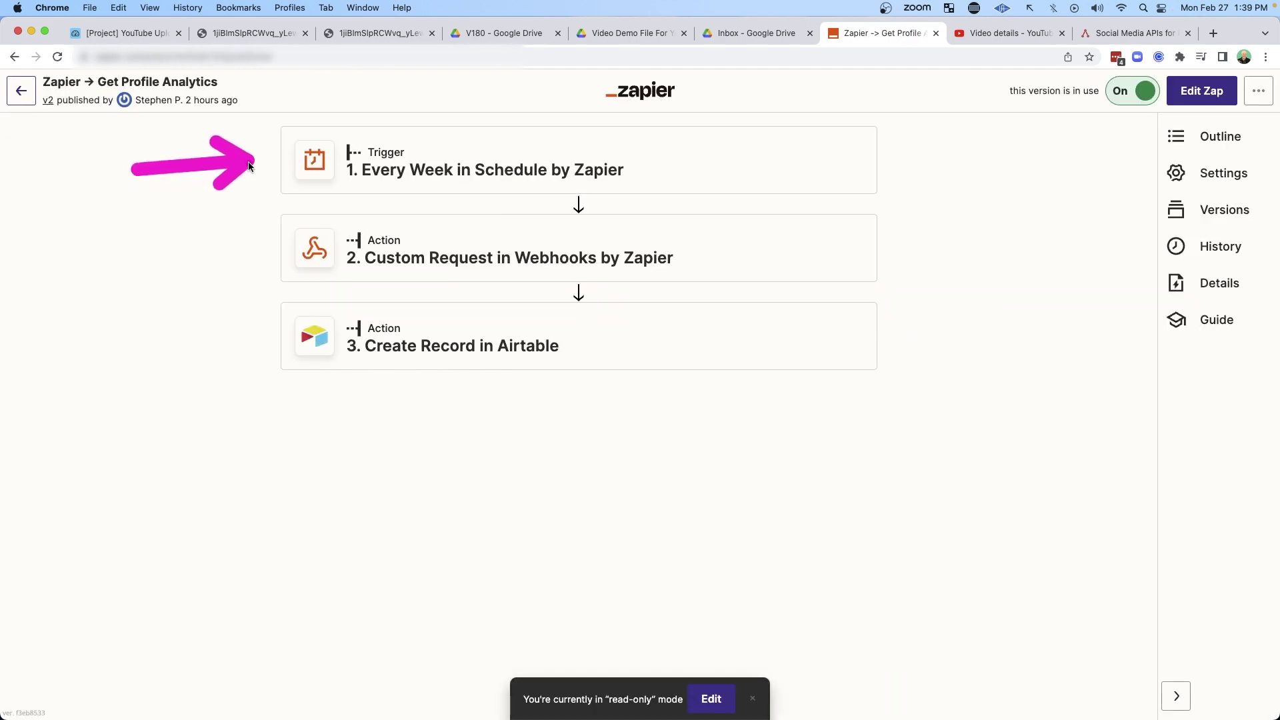
click(427, 169)
mouse_move(1041, 318)
mouse_down()
mouse_move(895, 385)
mouse_move(872, 445)
mouse_up()
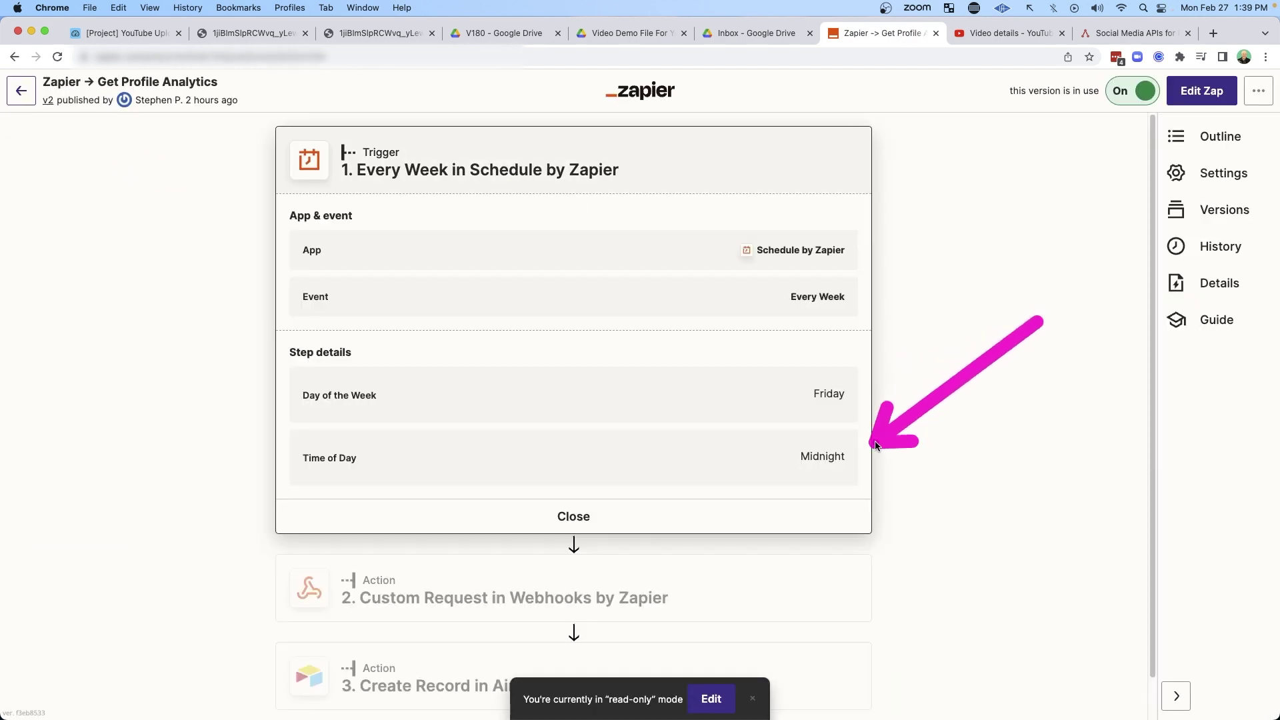
drag(976, 179, 869, 238)
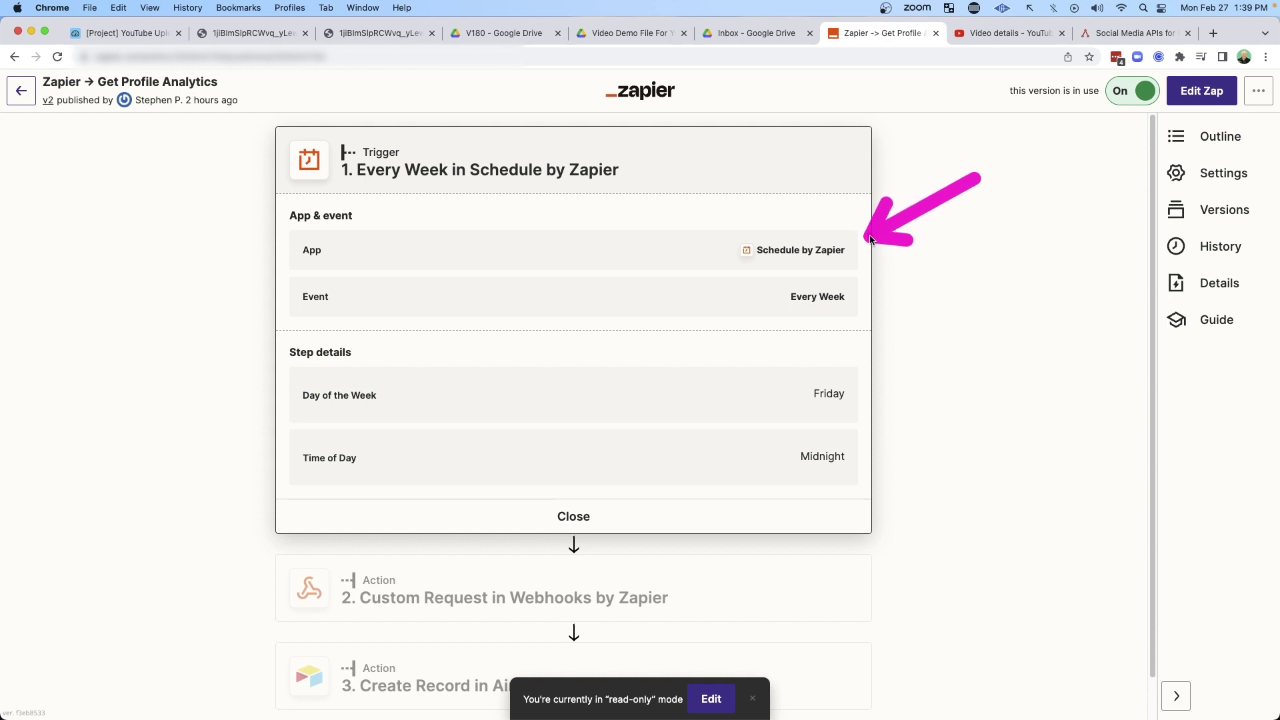
drag(134, 238, 239, 245)
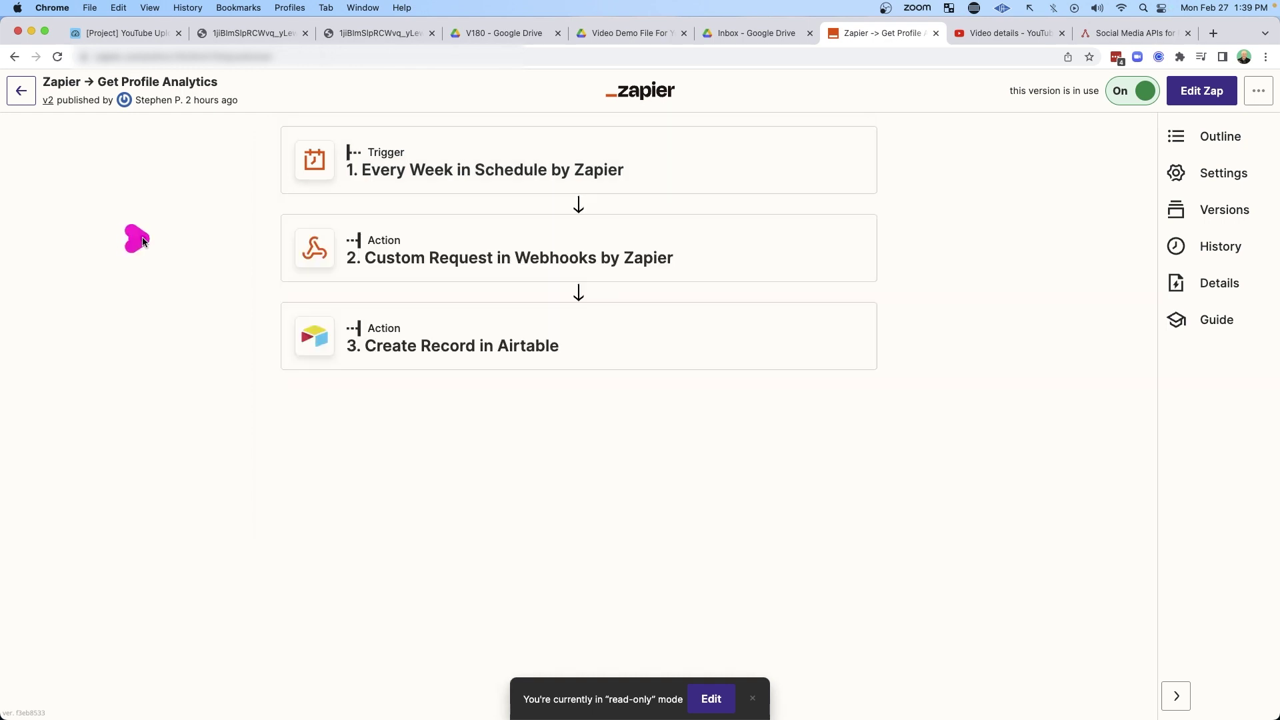
- Review the Custom Request step calling Ayrshare's social-analytics endpoint
right_click(421, 255)
click(422, 256)
drag(999, 420, 874, 475)
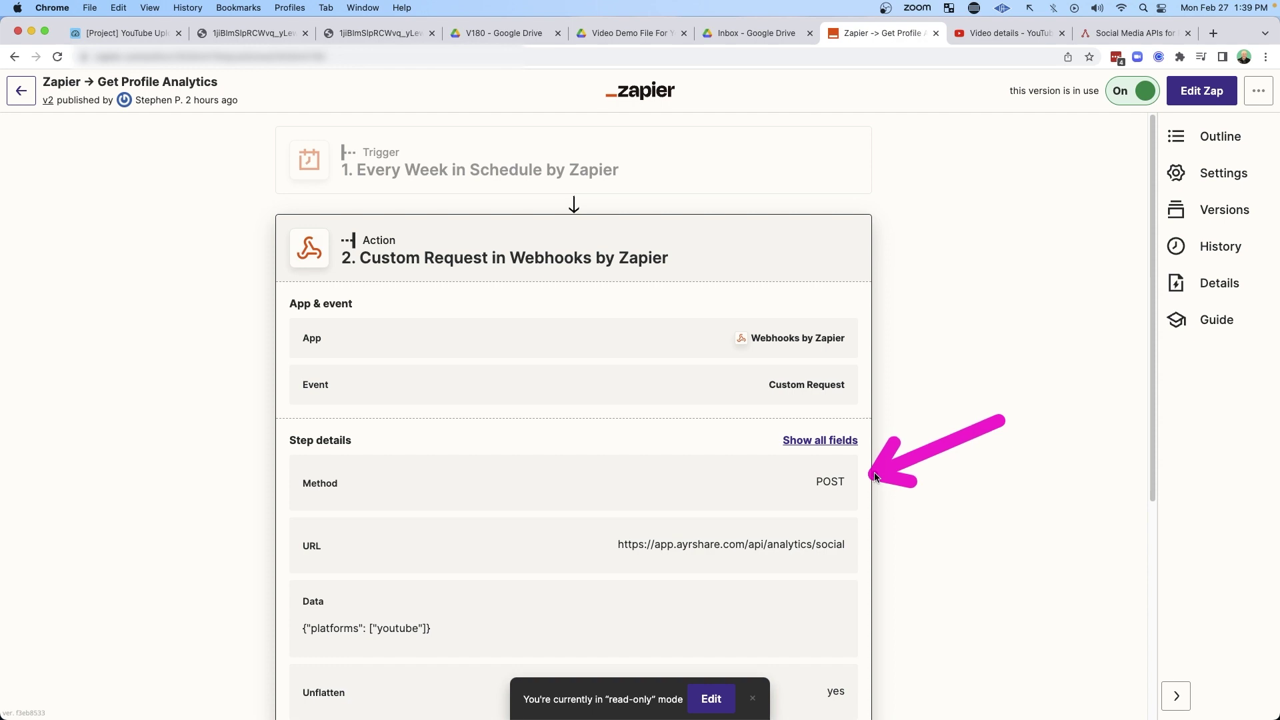
drag(1000, 420, 868, 521)
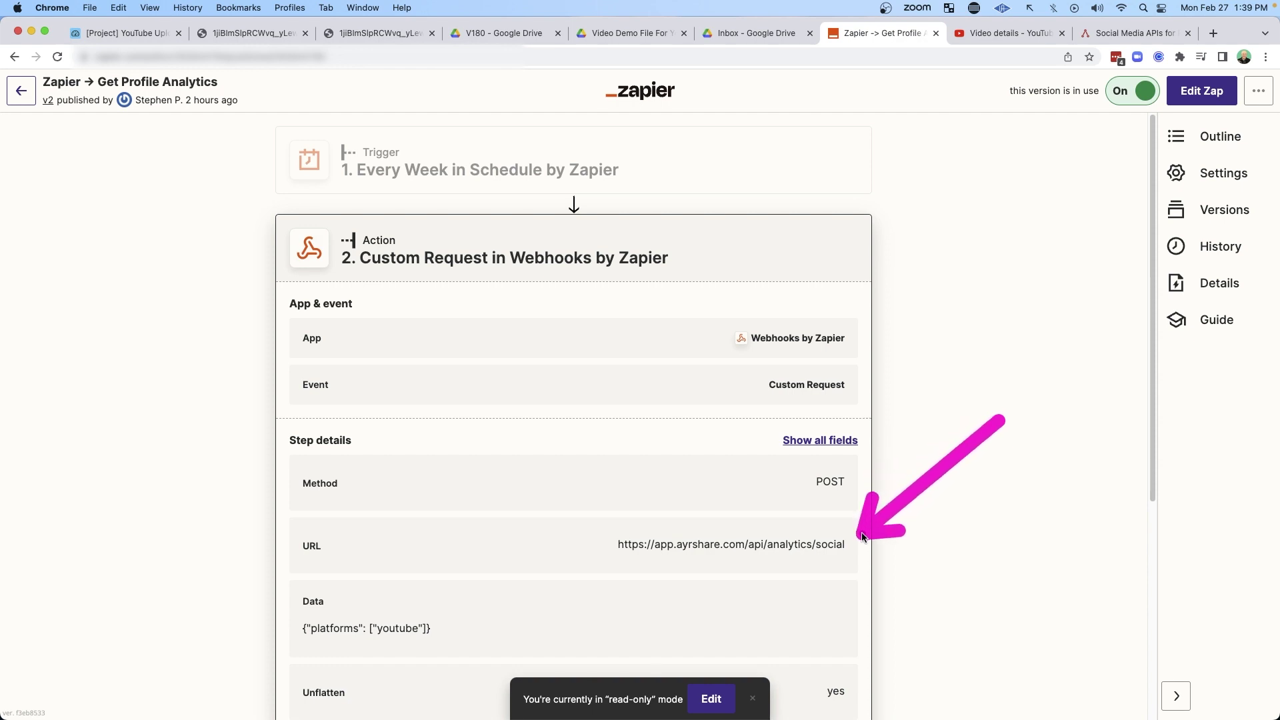
drag(142, 552, 262, 613)
scroll(273, 620, down, 5)
mouse_move(184, 441)
mouse_down()
mouse_move(448, 497)
mouse_move(458, 443)
mouse_move(440, 383)
mouse_up()
drag(522, 282, 576, 424)
drag(110, 288, 220, 332)
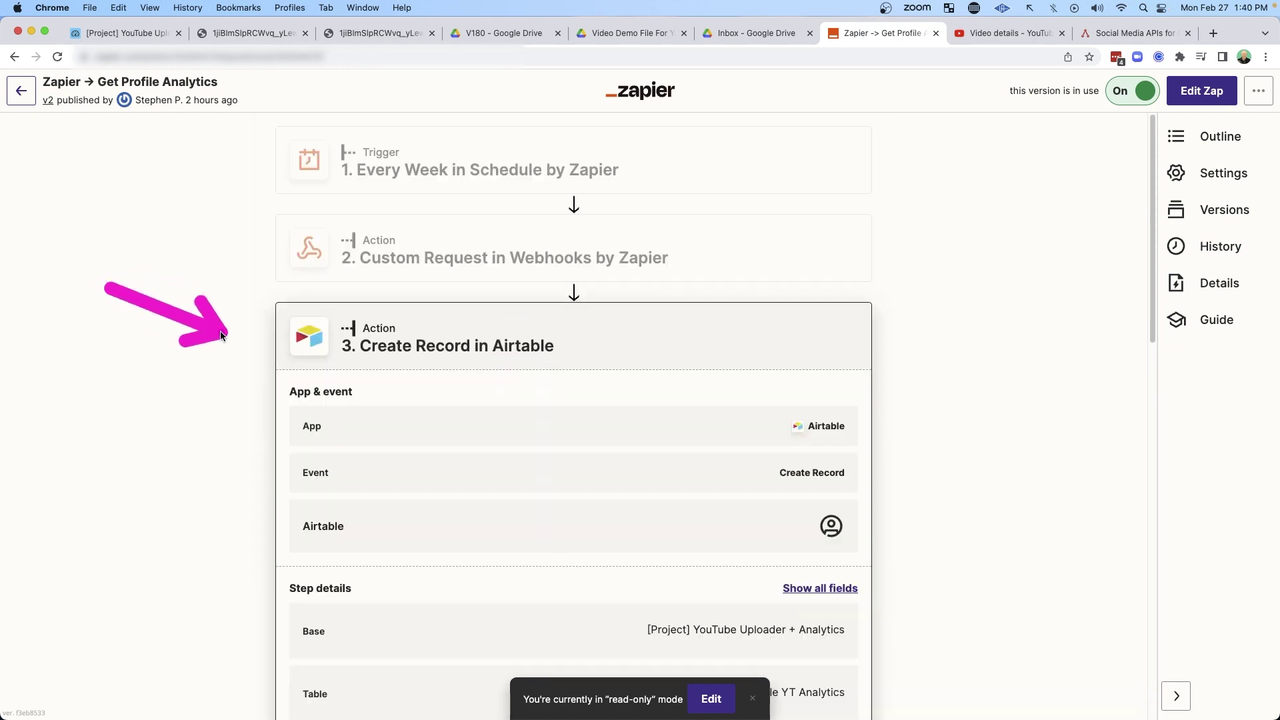
- Compare Profile YT Analytics fields with the Create Record mappings like videoCount and views
click(129, 34)
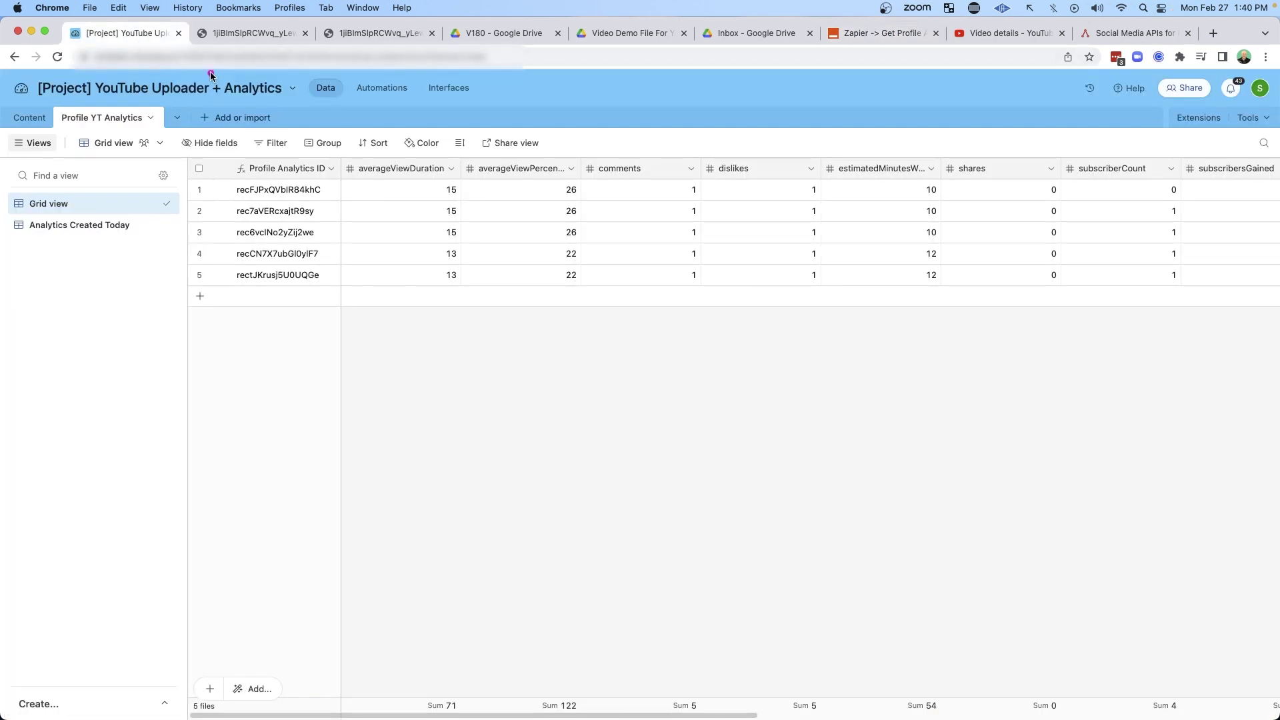
drag(213, 67, 167, 110)
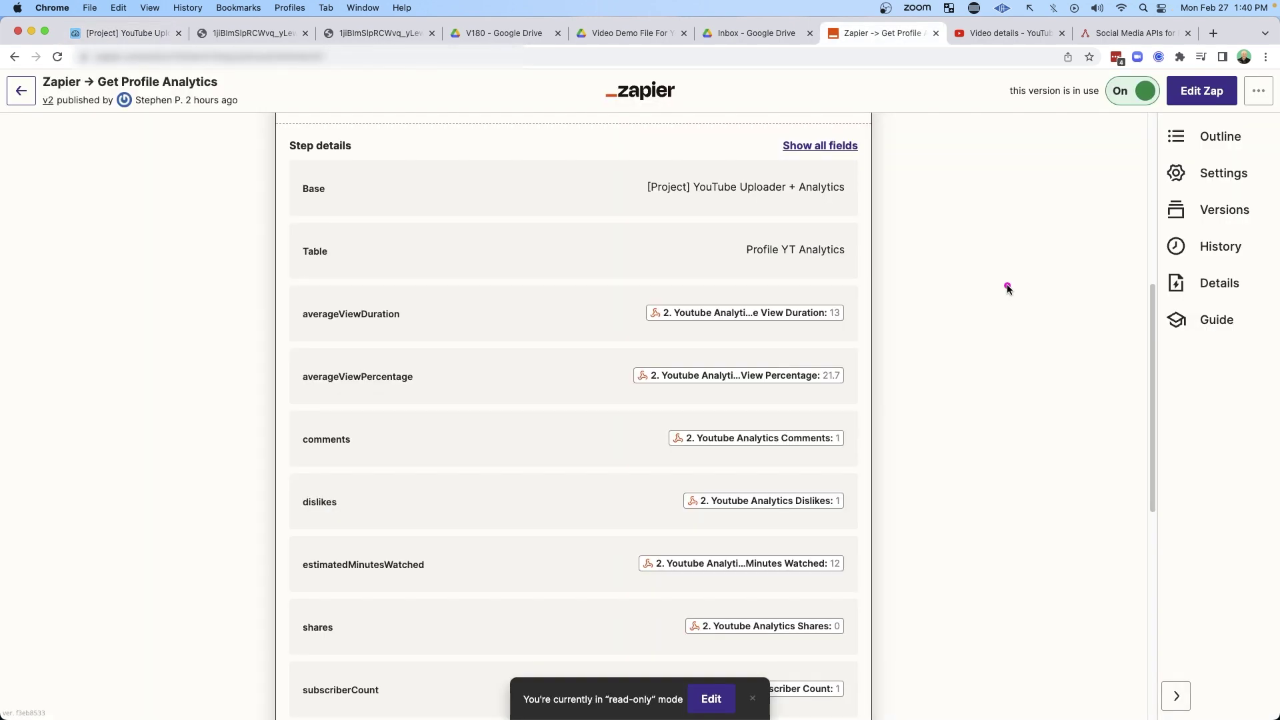
mouse_move(1008, 286)
mouse_down()
mouse_move(907, 295)
mouse_move(881, 329)
mouse_move(871, 521)
mouse_up()
scroll(737, 497, down, 1)
mouse_move(155, 327)
mouse_down()
mouse_move(276, 420)
mouse_move(276, 502)
mouse_up()
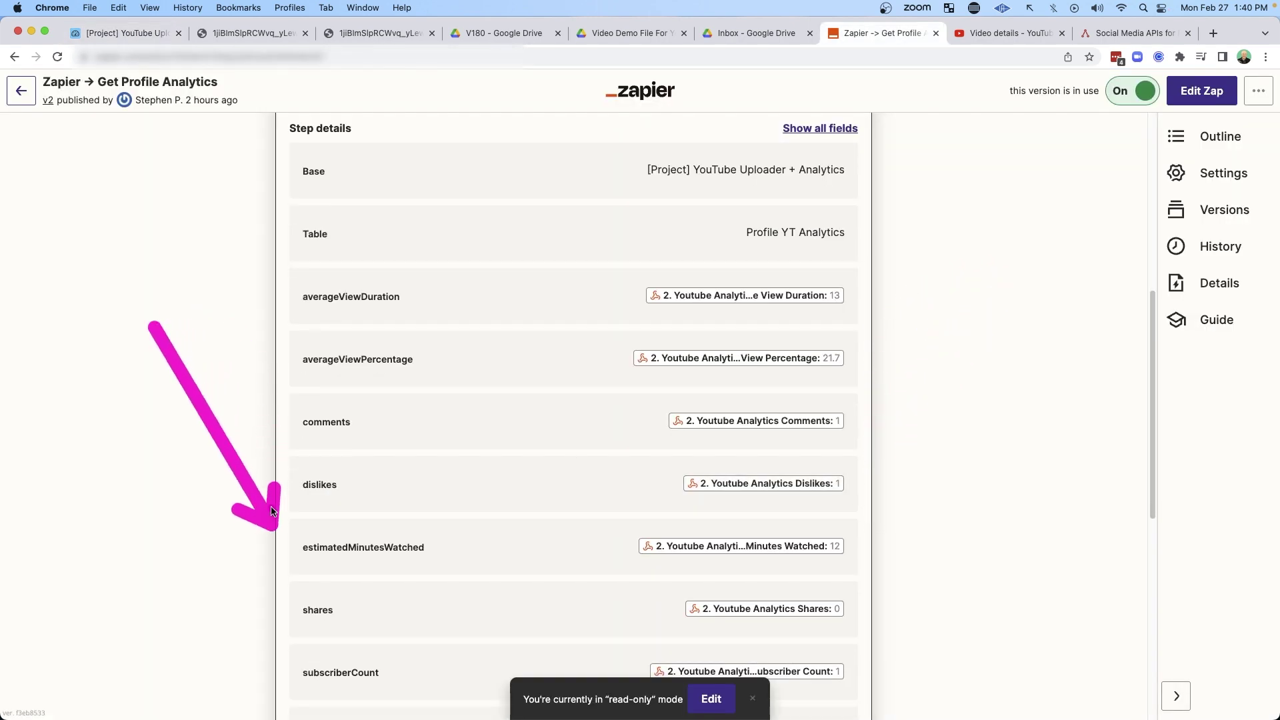
scroll(288, 490, down, 5)
drag(73, 303, 276, 507)
scroll(275, 507, down, 3)
drag(131, 305, 231, 340)
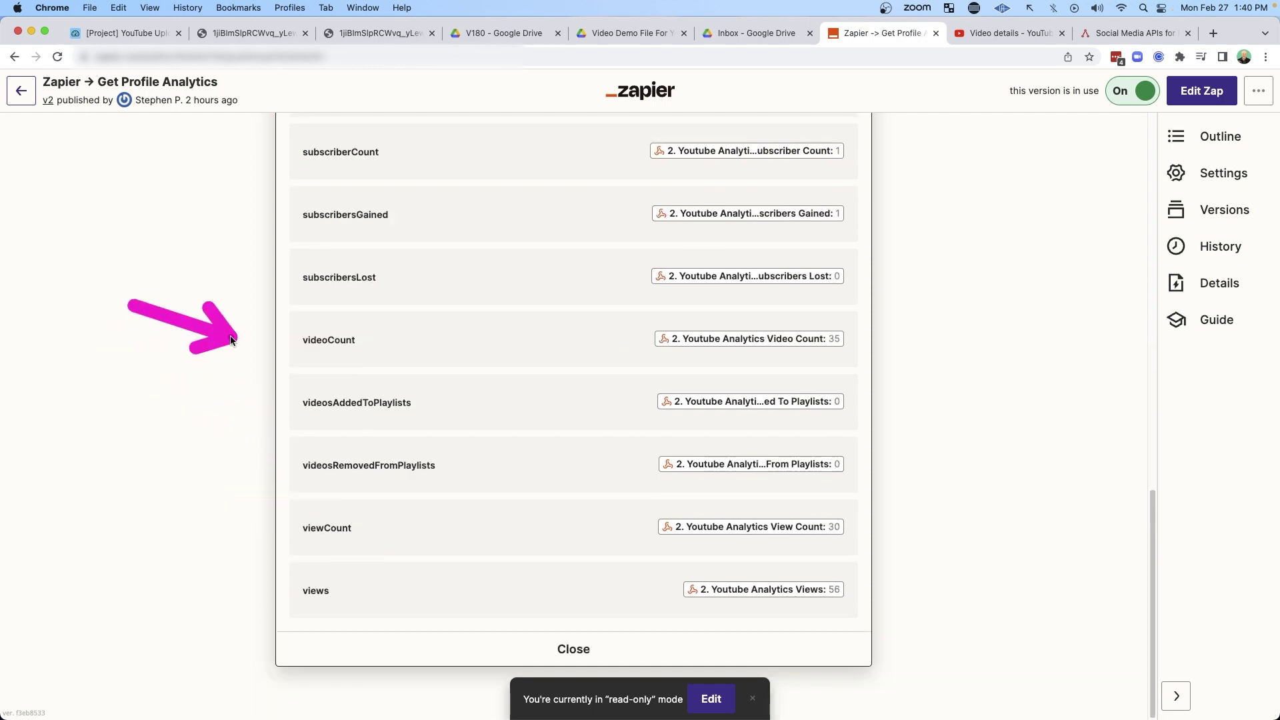
mouse_move(179, 394)
mouse_down()
mouse_move(254, 512)
mouse_move(269, 512)
mouse_up()
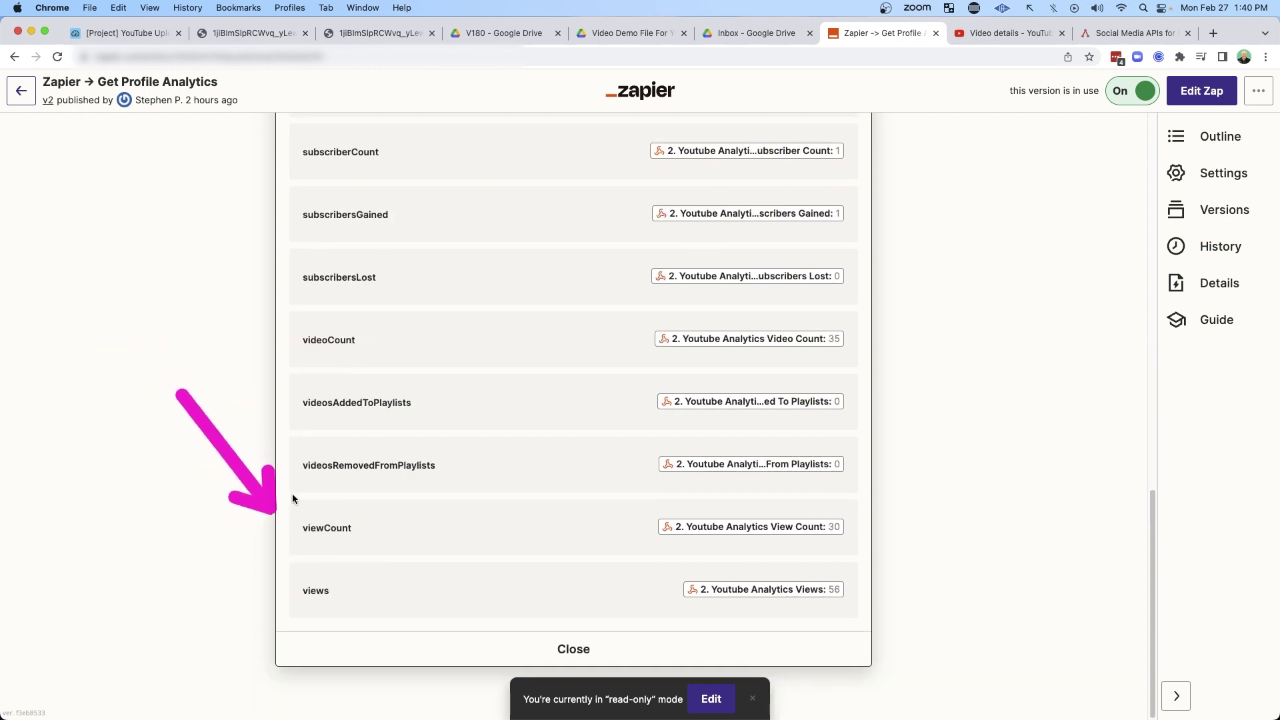